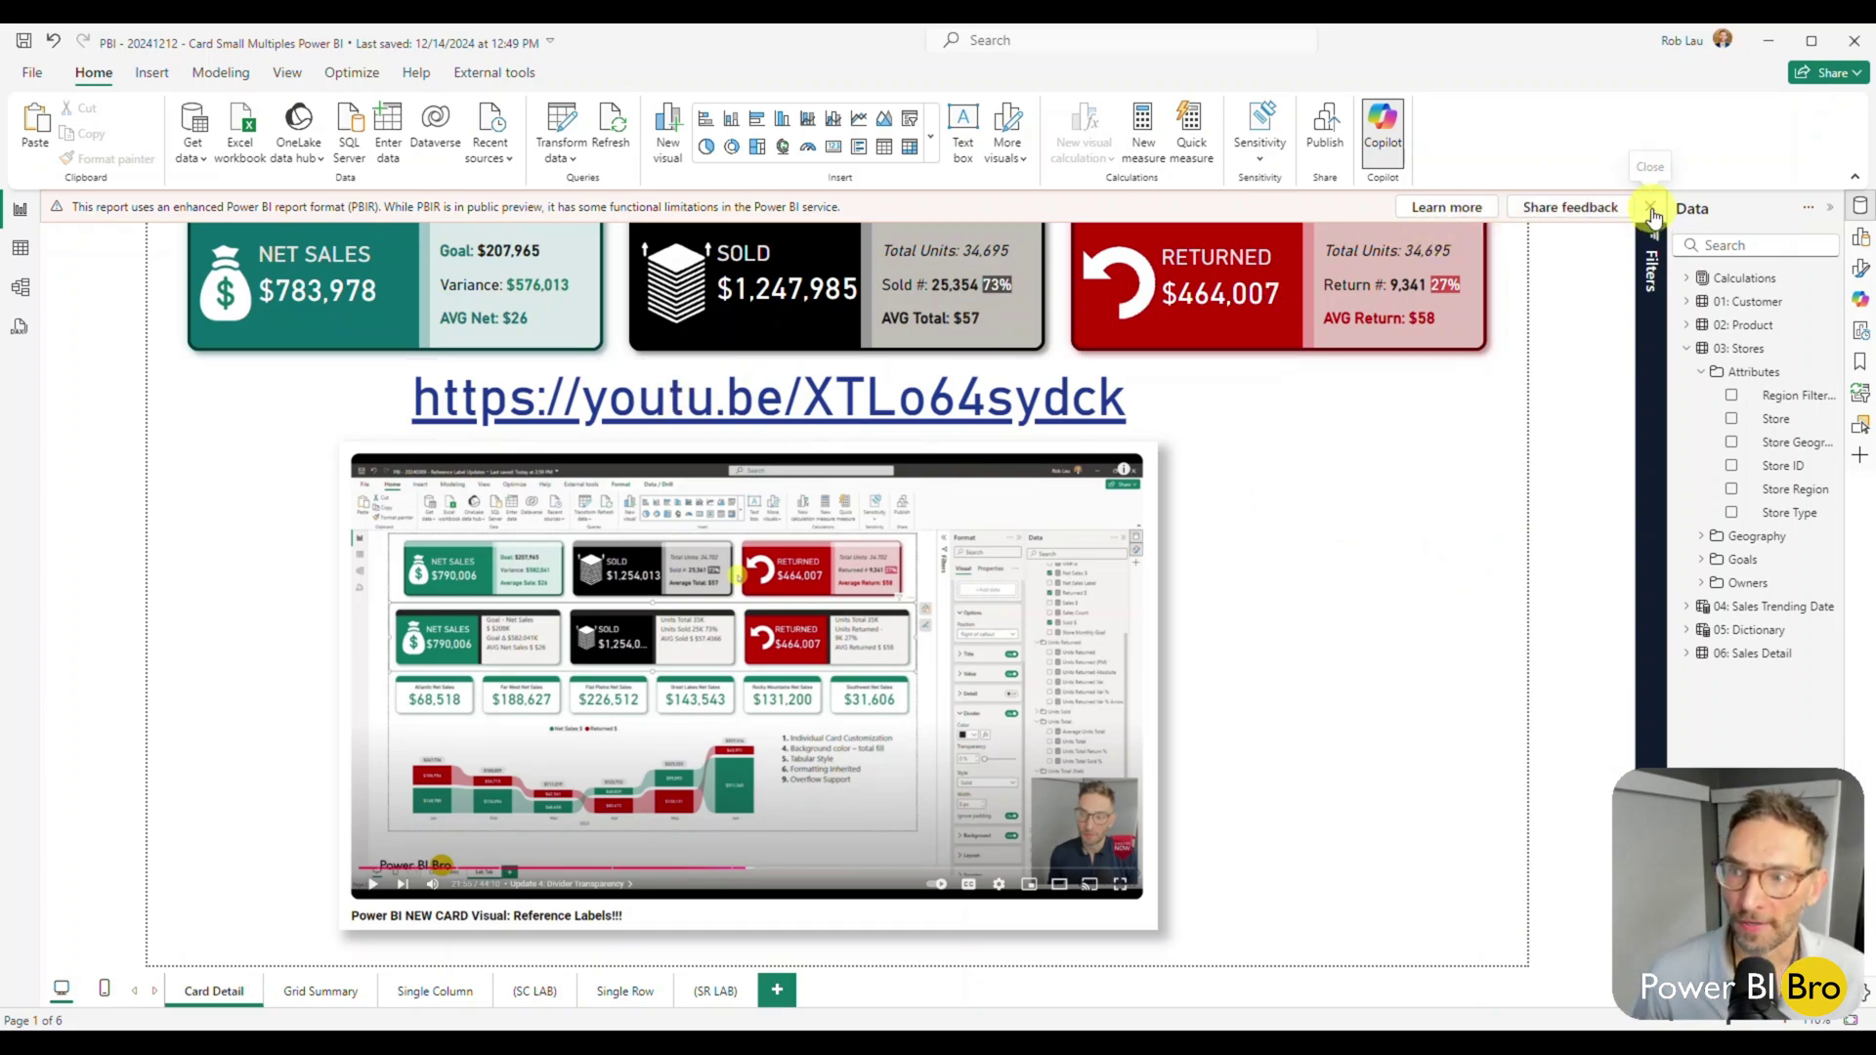
Step: Close the enhanced report format (PBIR) notification bar above the Card Detail page
left_click(1650, 206)
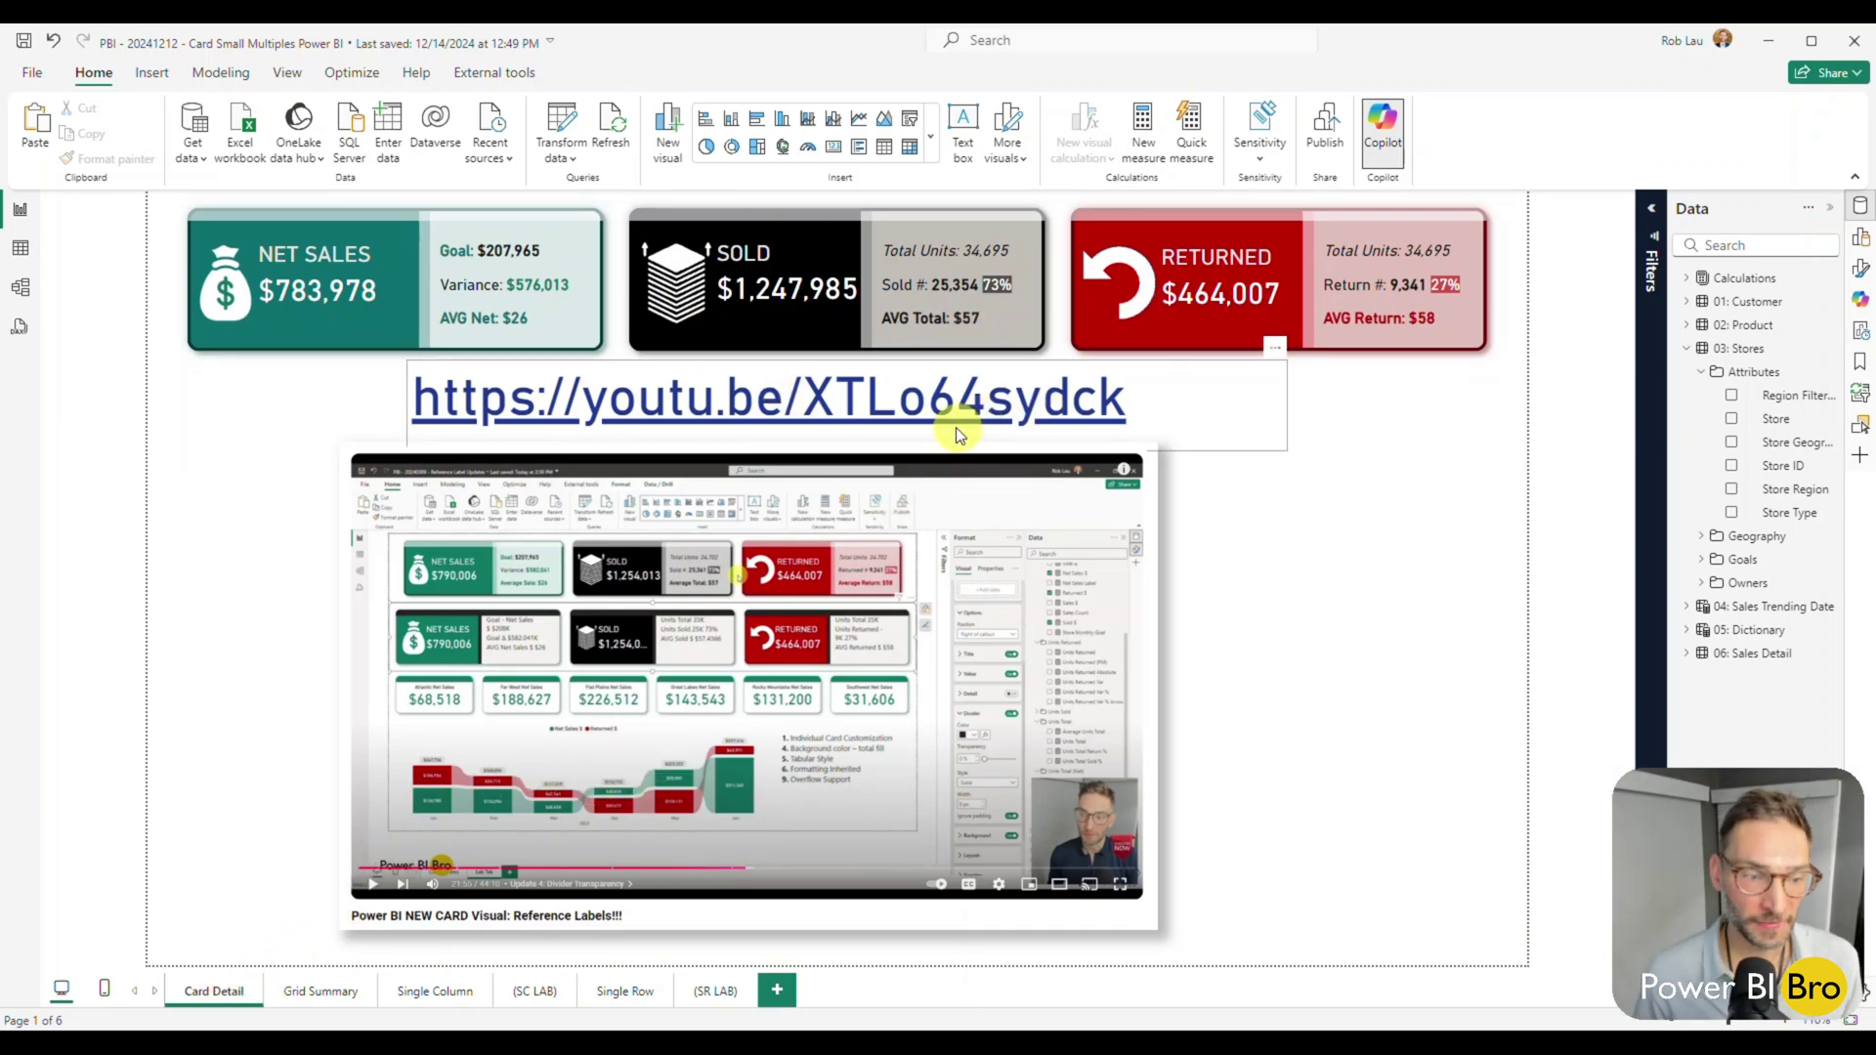
Step: Browse the Grid Summary, Single Column and Single Row pages, finishing on Single Column
left_click(311, 990)
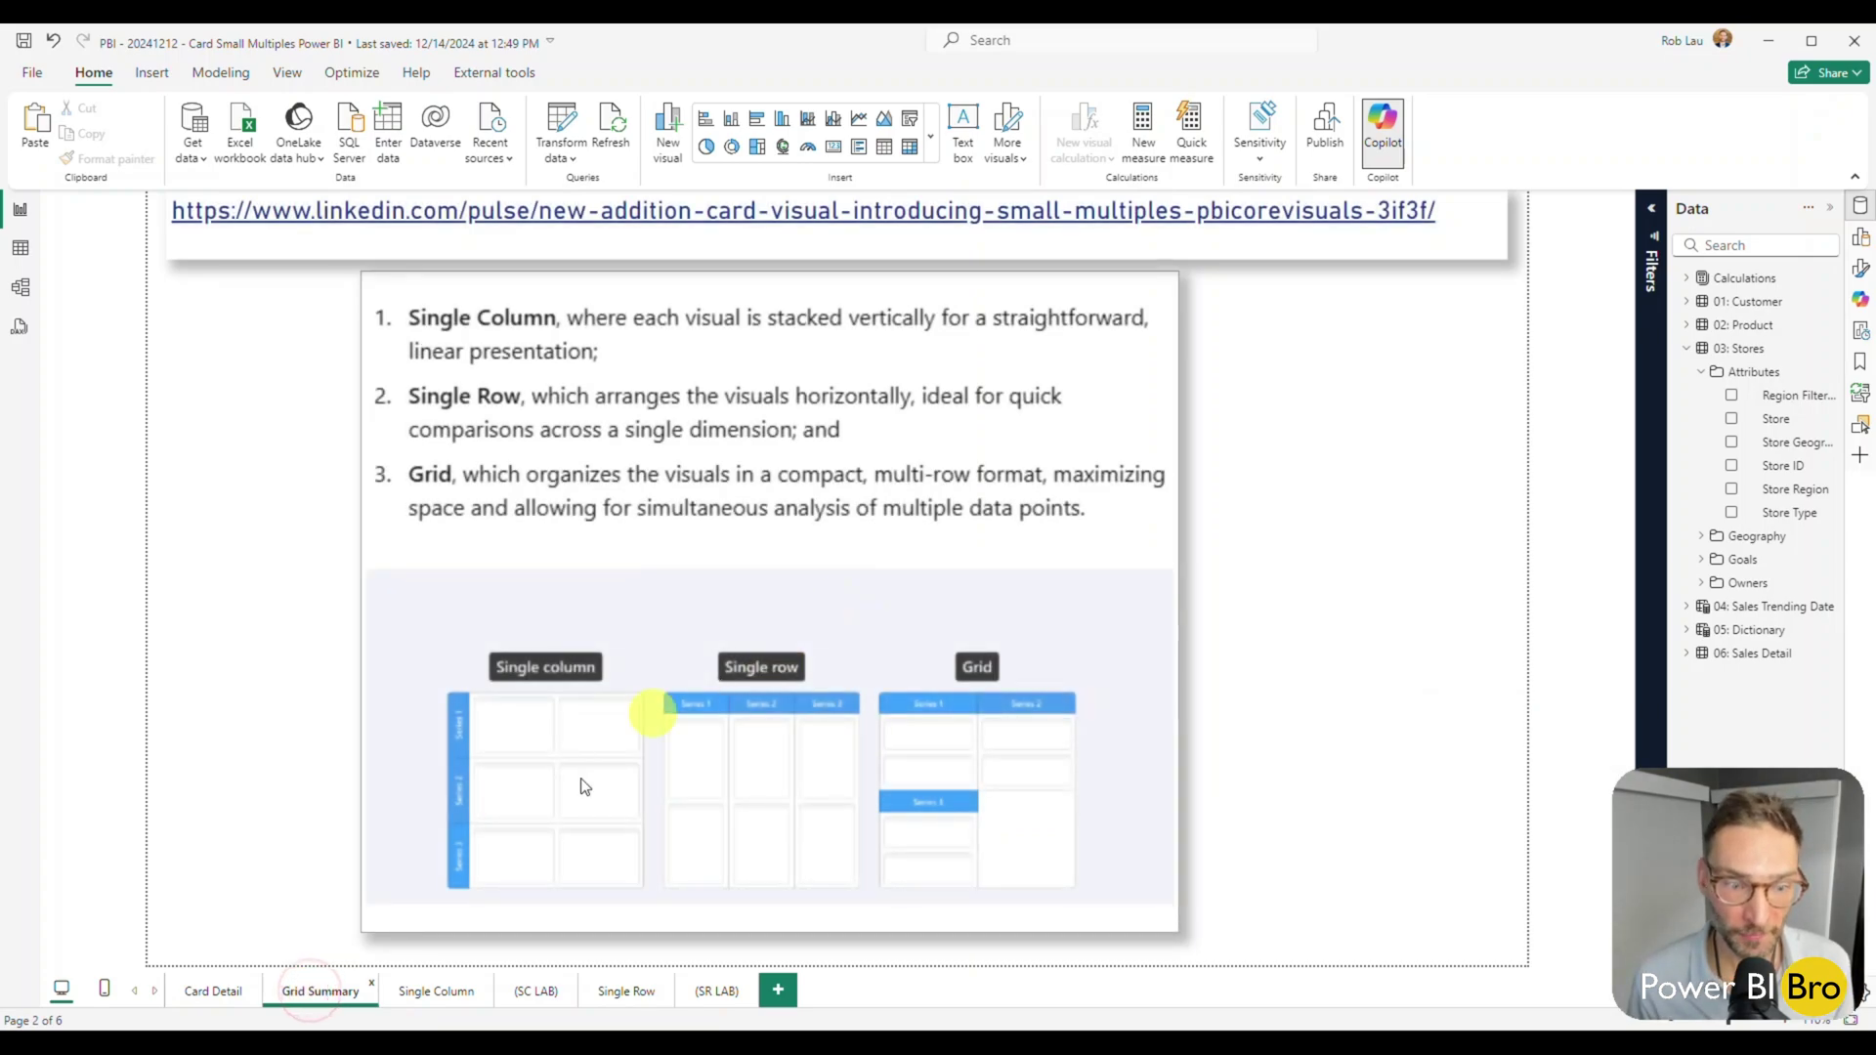
left_click(433, 991)
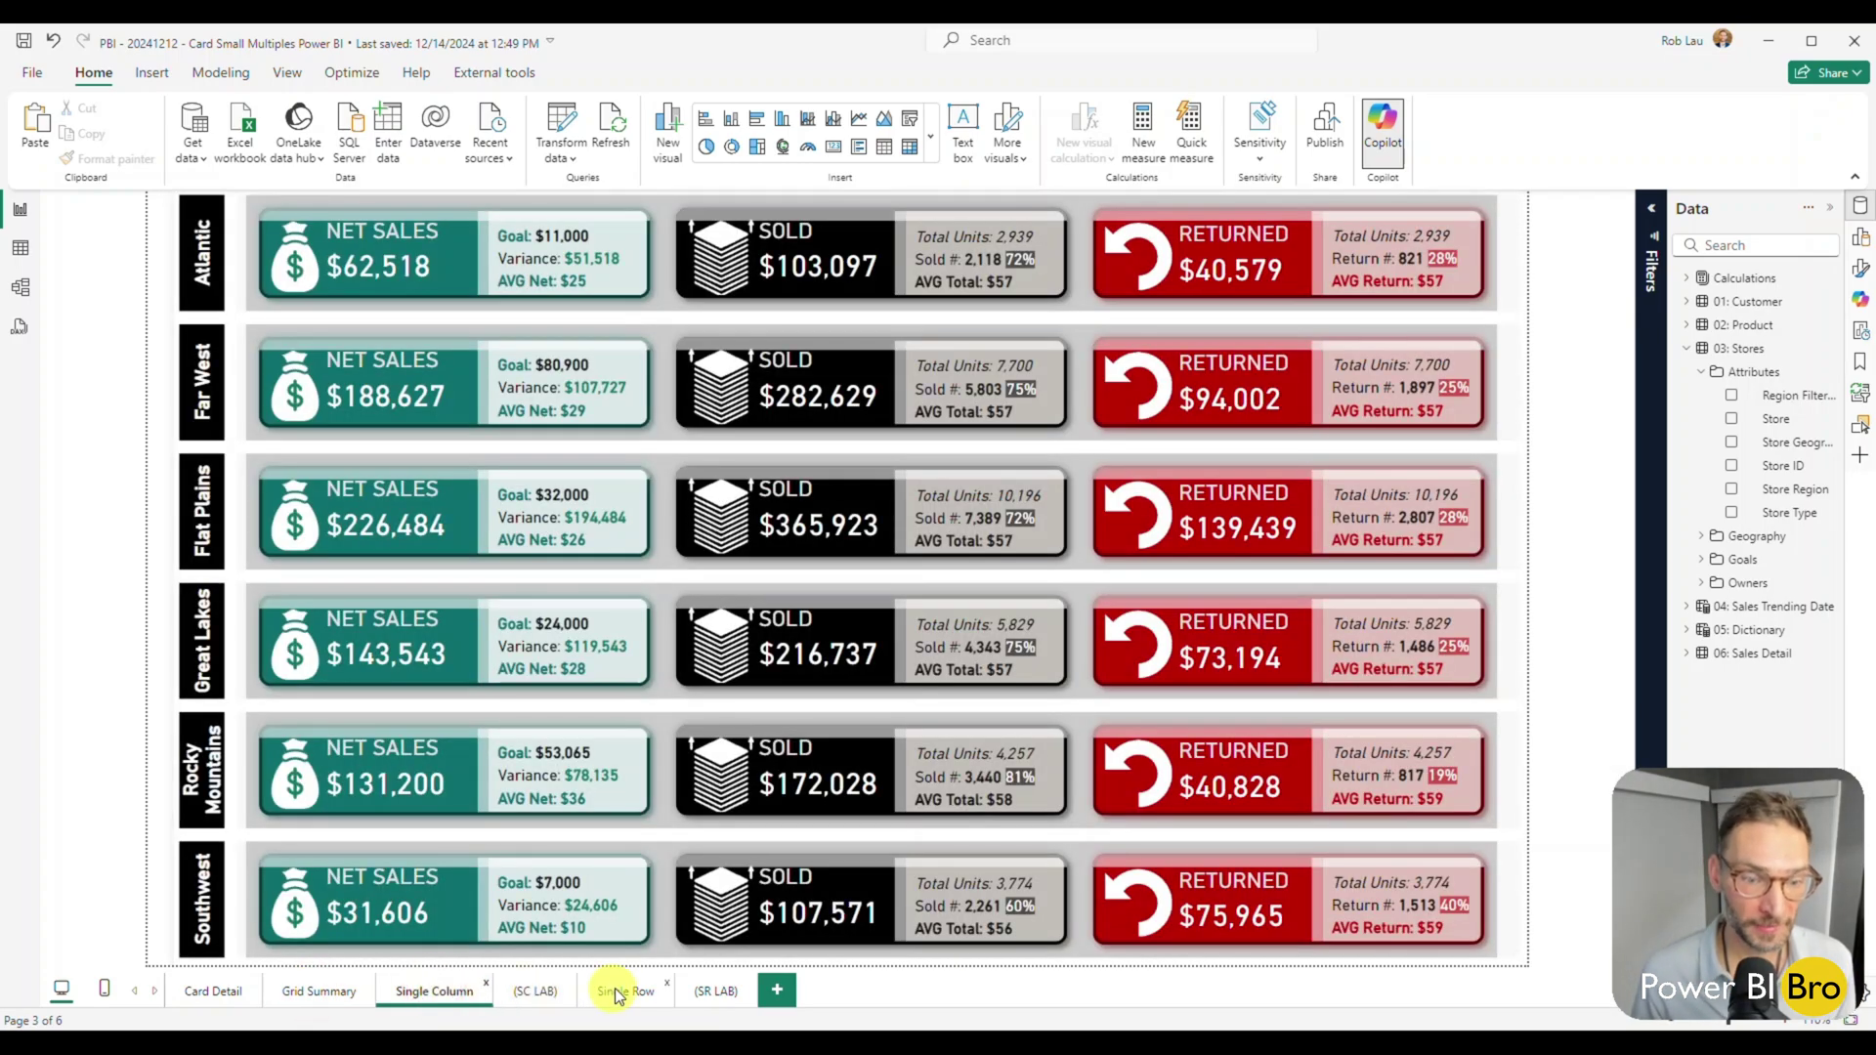
left_click(619, 991)
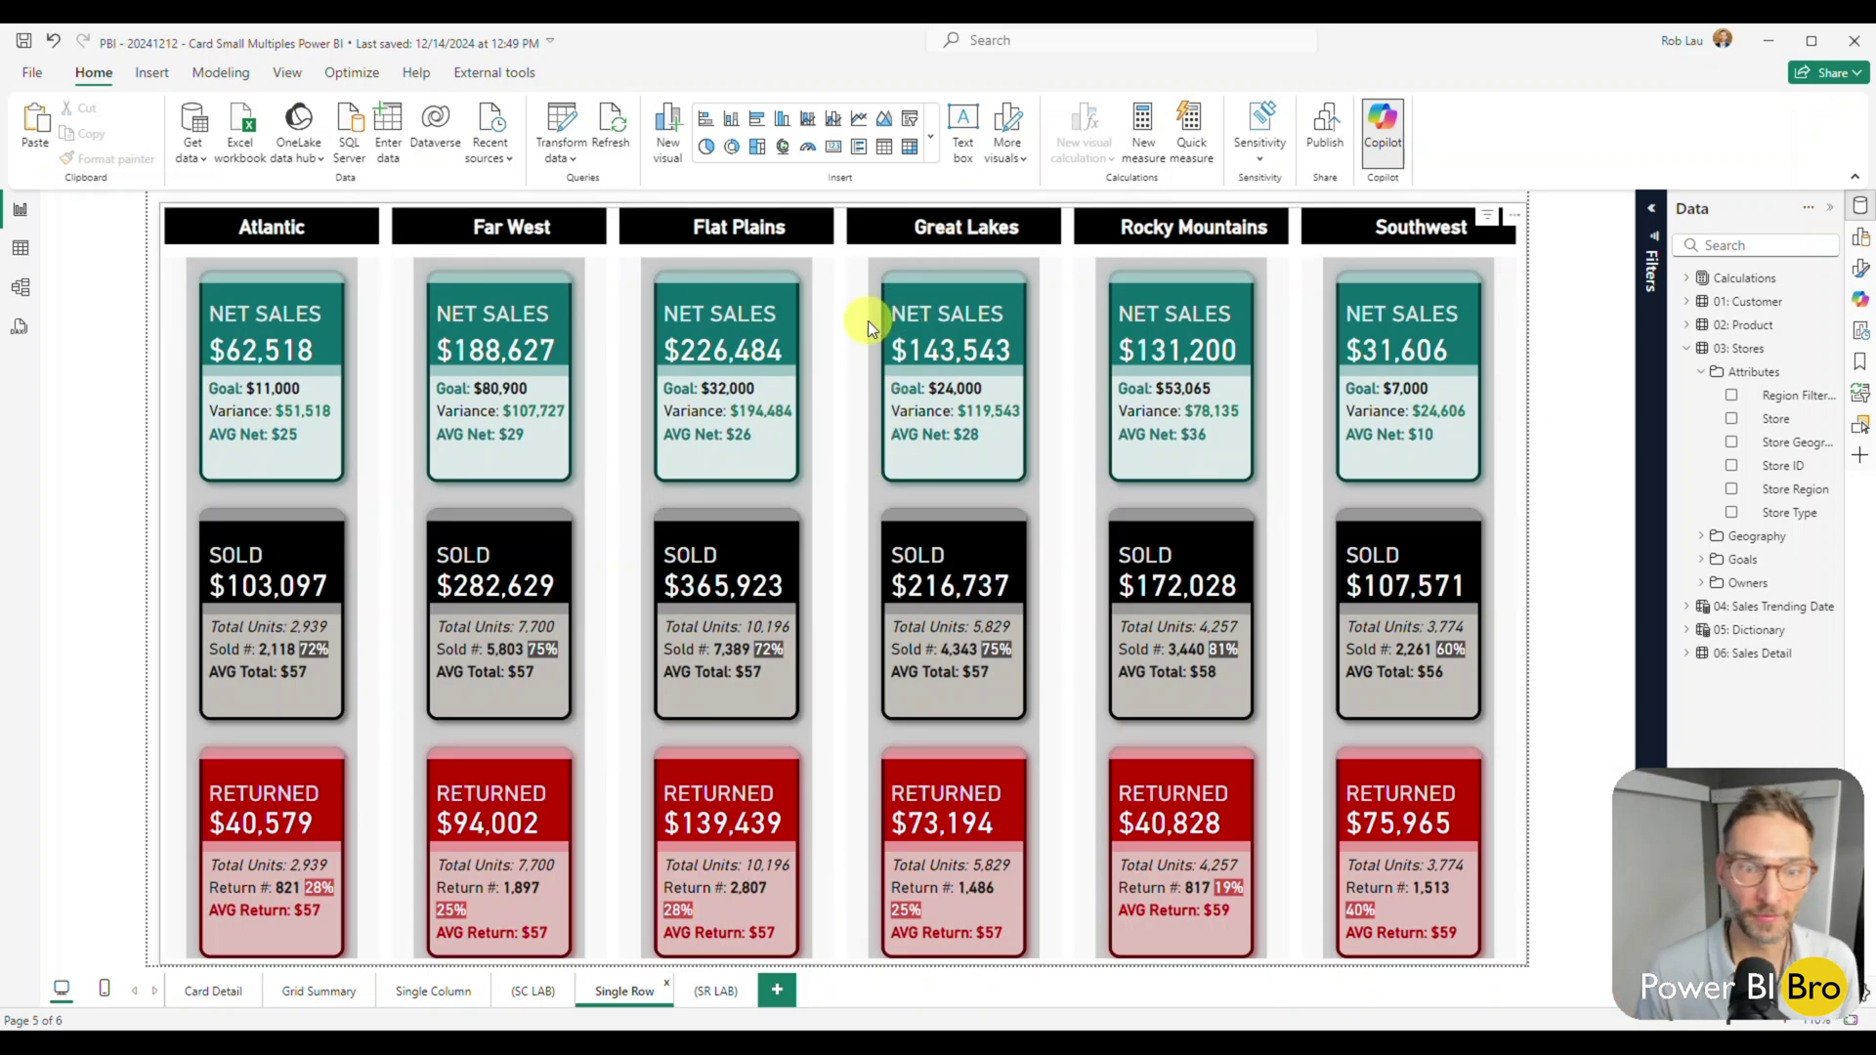
left_click(309, 990)
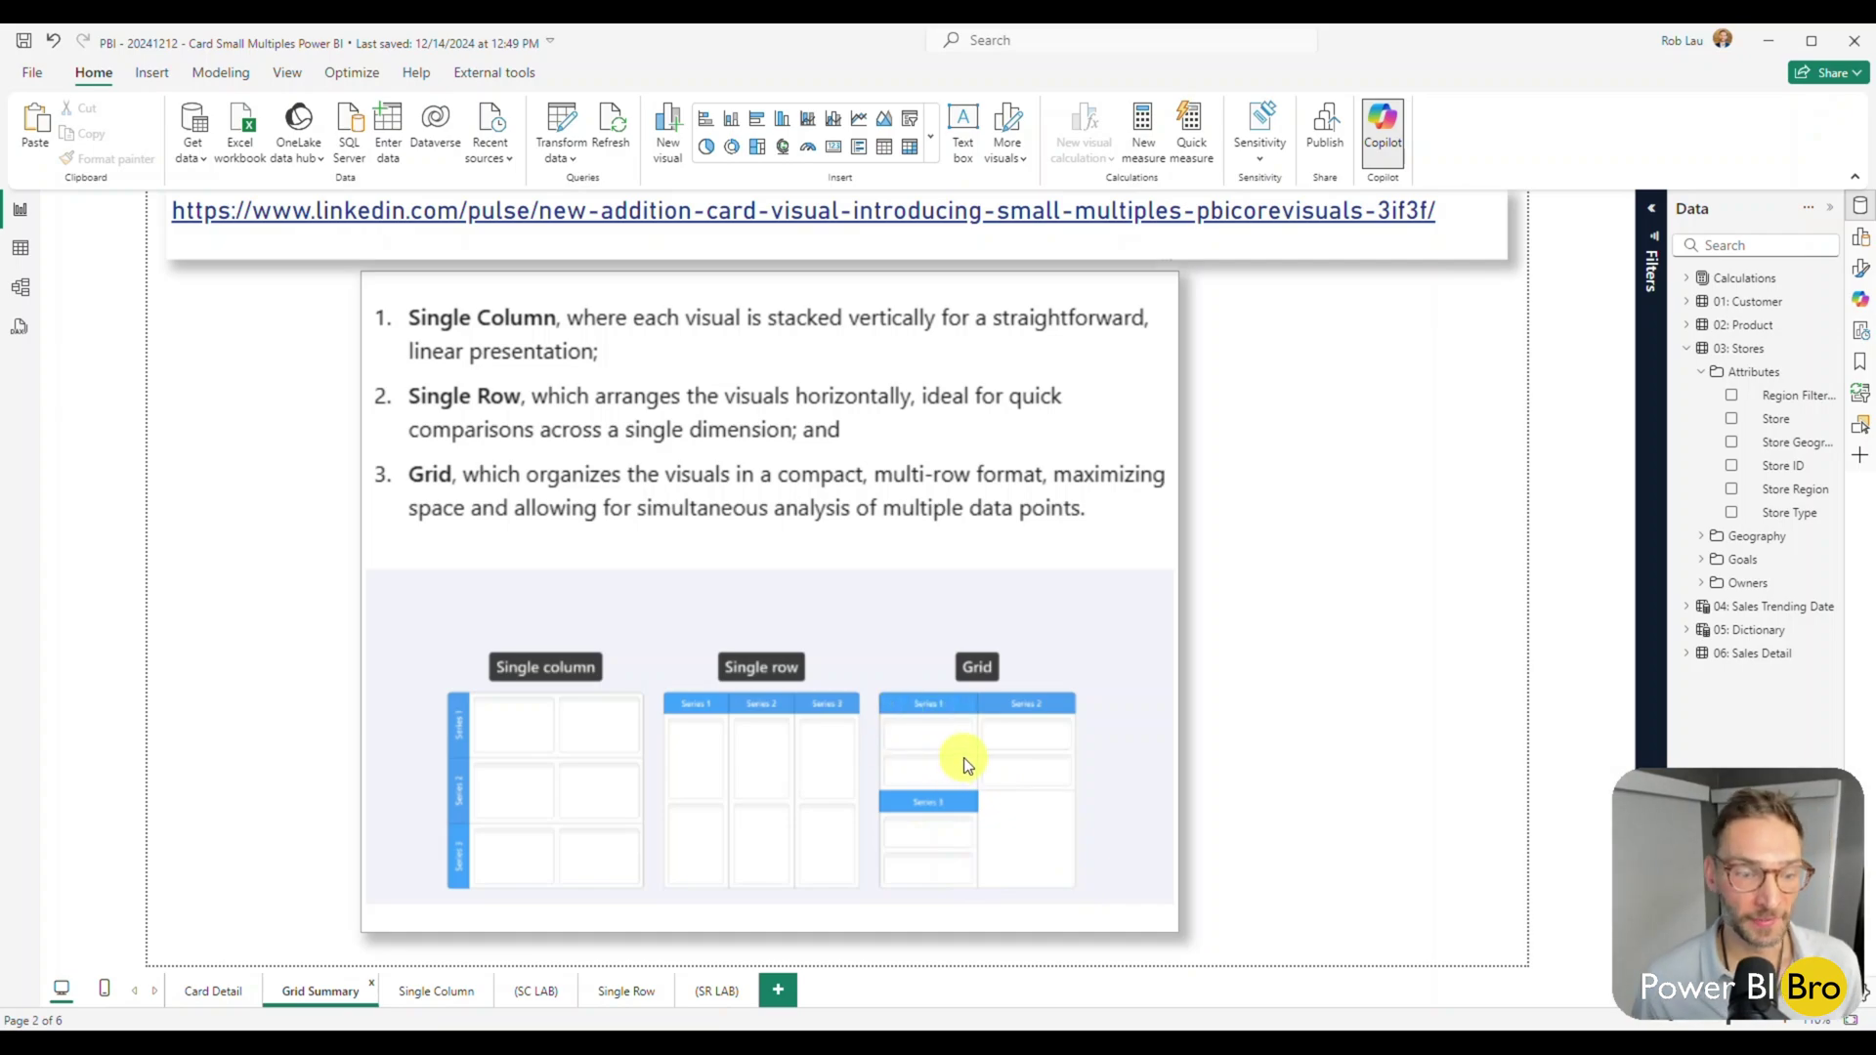
left_click(487, 985)
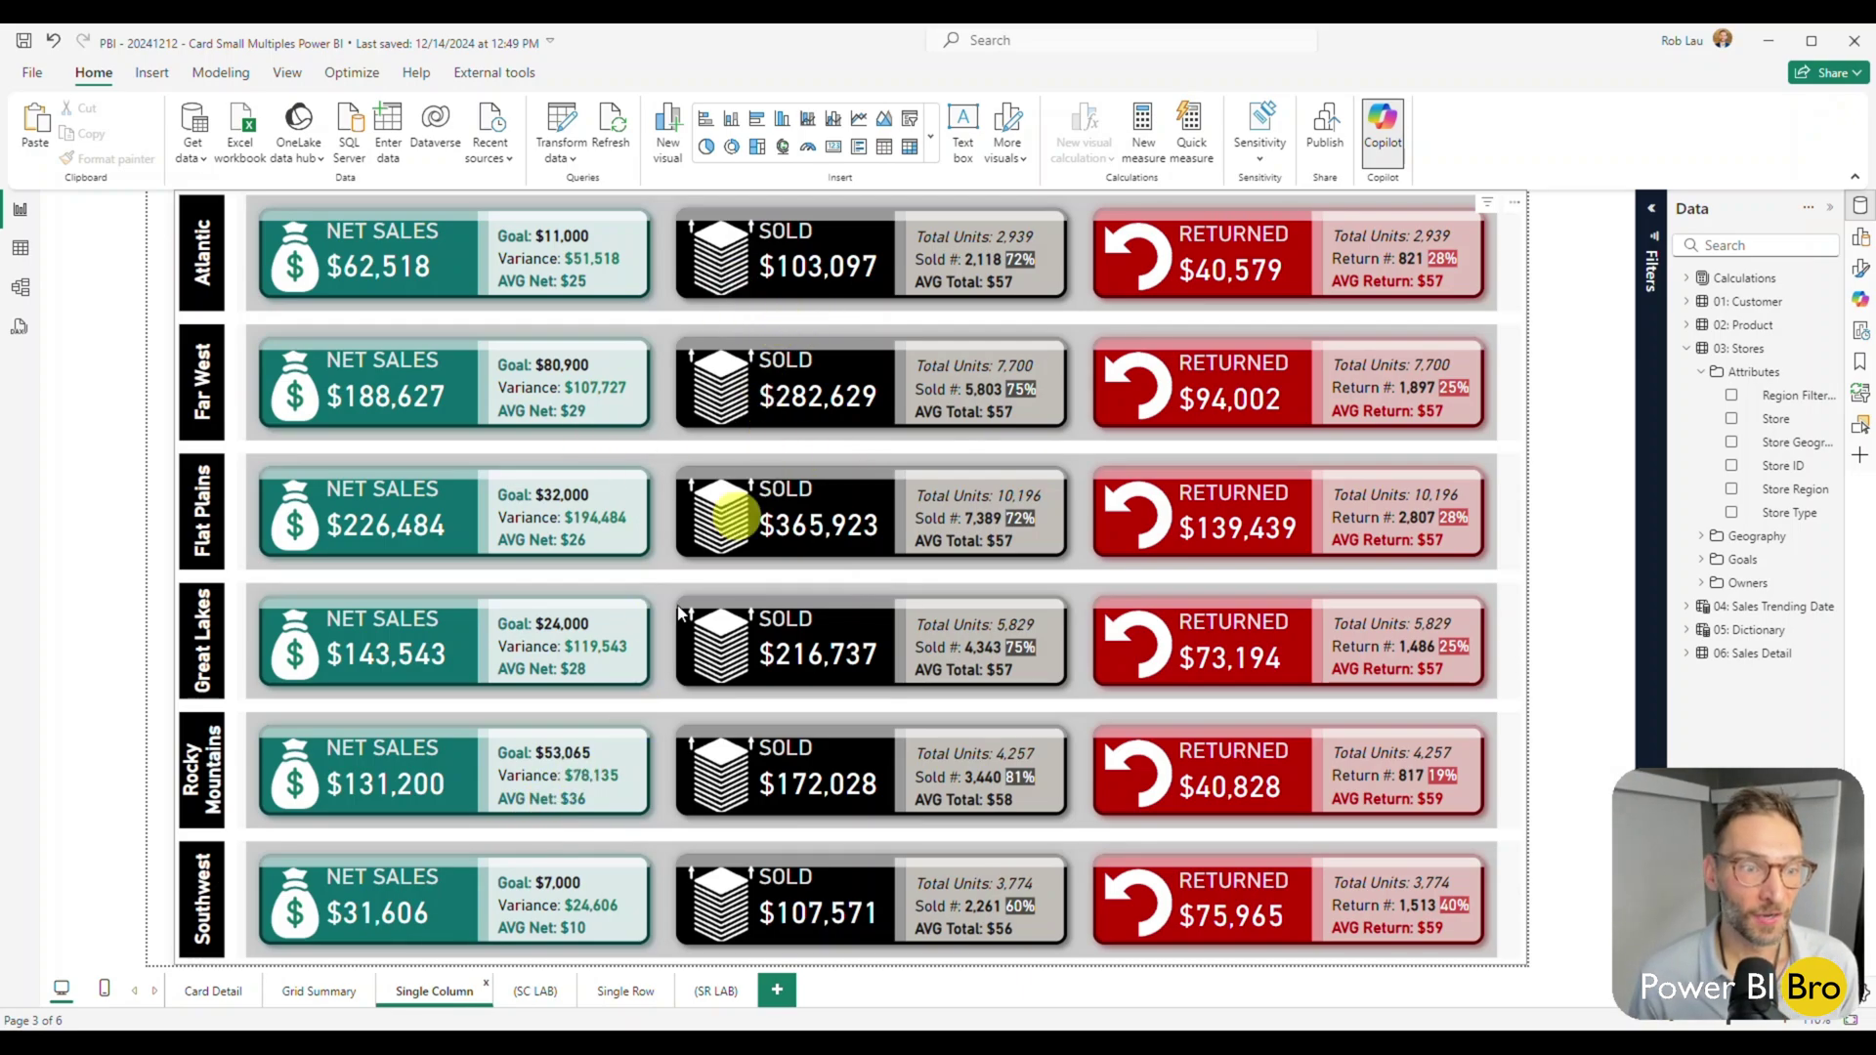
Step: Bring the Net Sales, Sold and Returned KPI card visual from Card Detail onto the (SC LAB) page
left_click(223, 991)
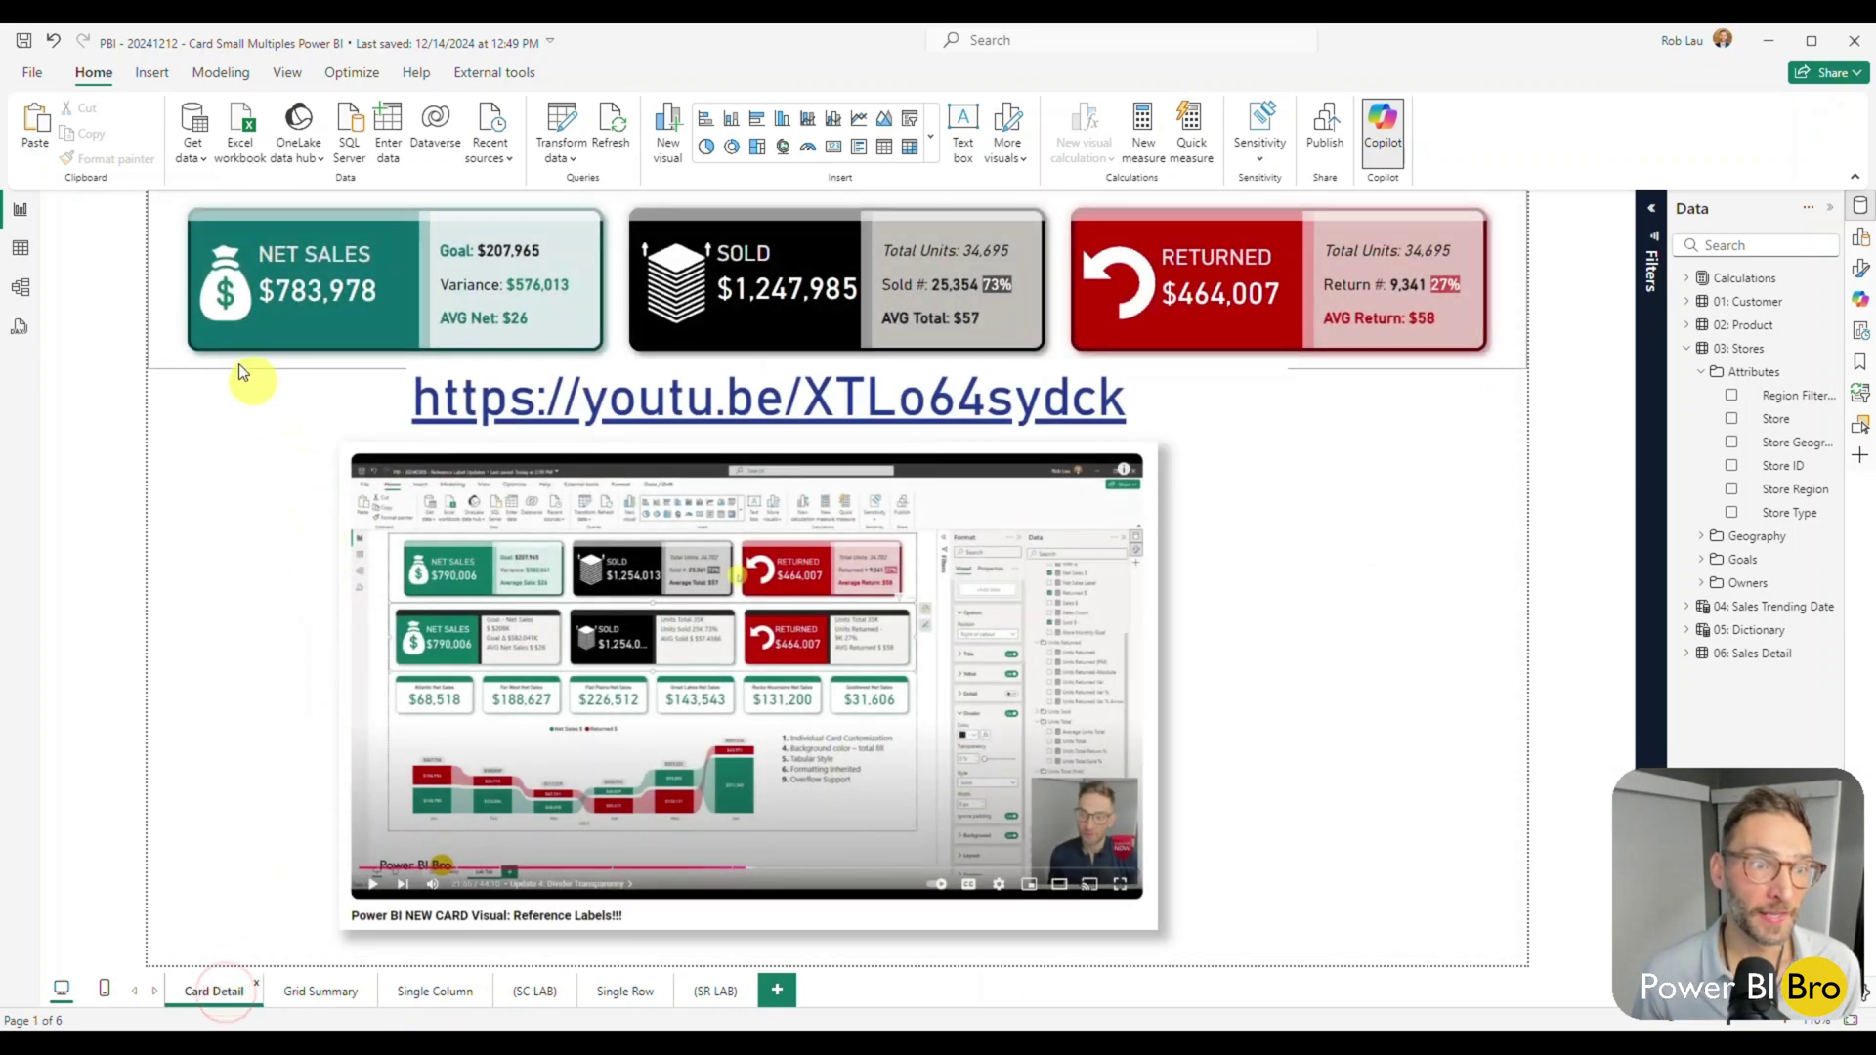
left_click(204, 369)
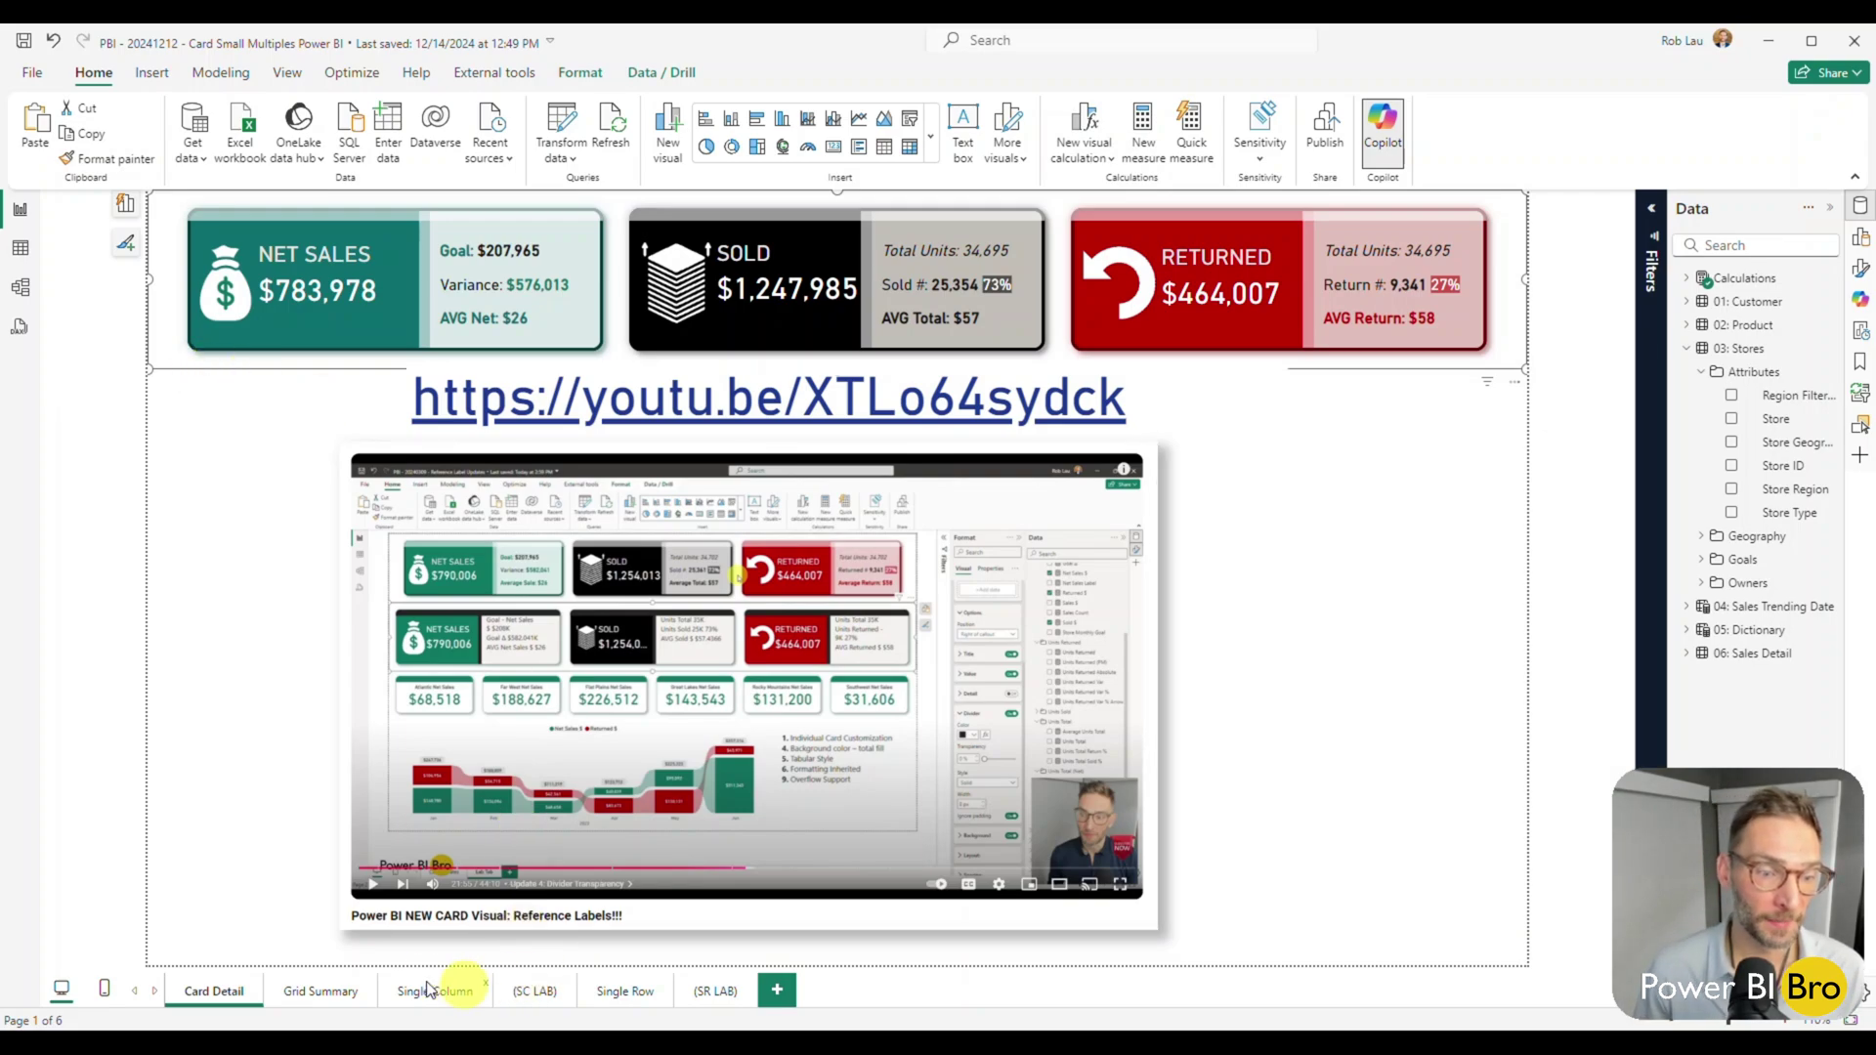
left_click(538, 994)
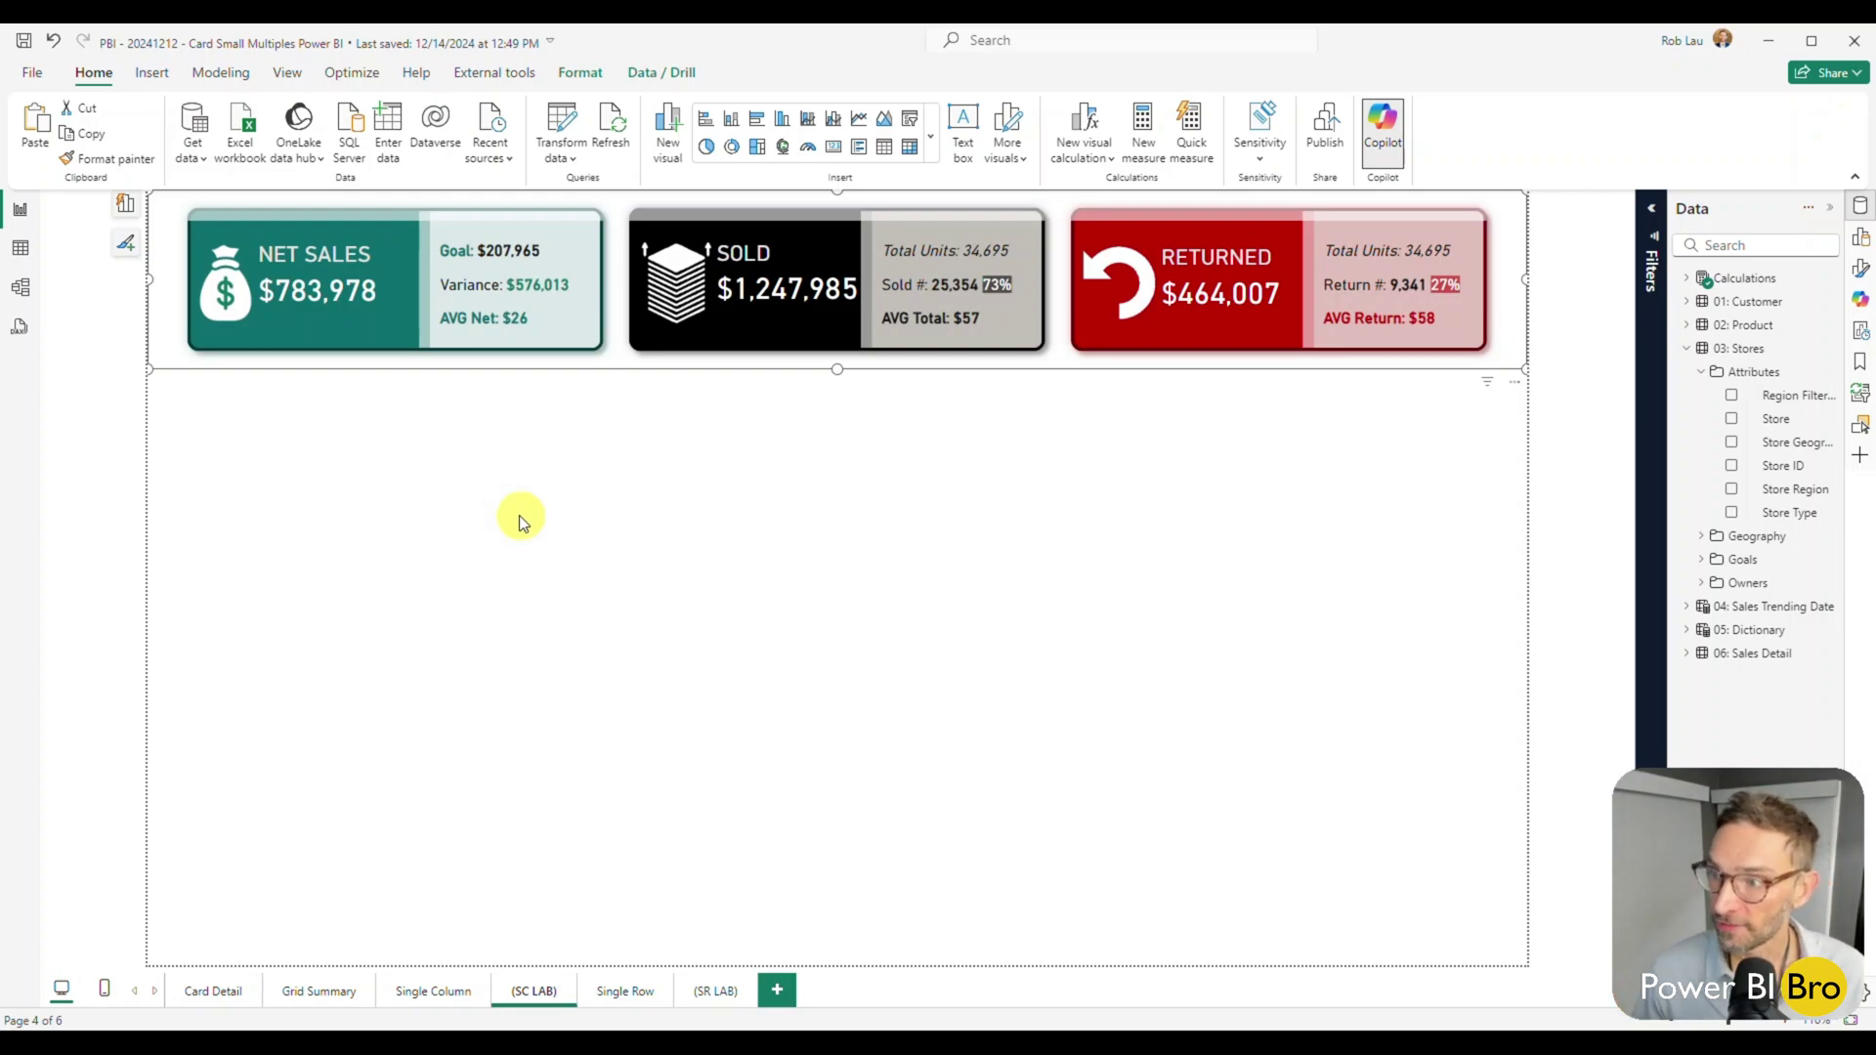
Step: Try the card Layout arrangement as Single column, then keep the three cards in Single row
left_click(1860, 273)
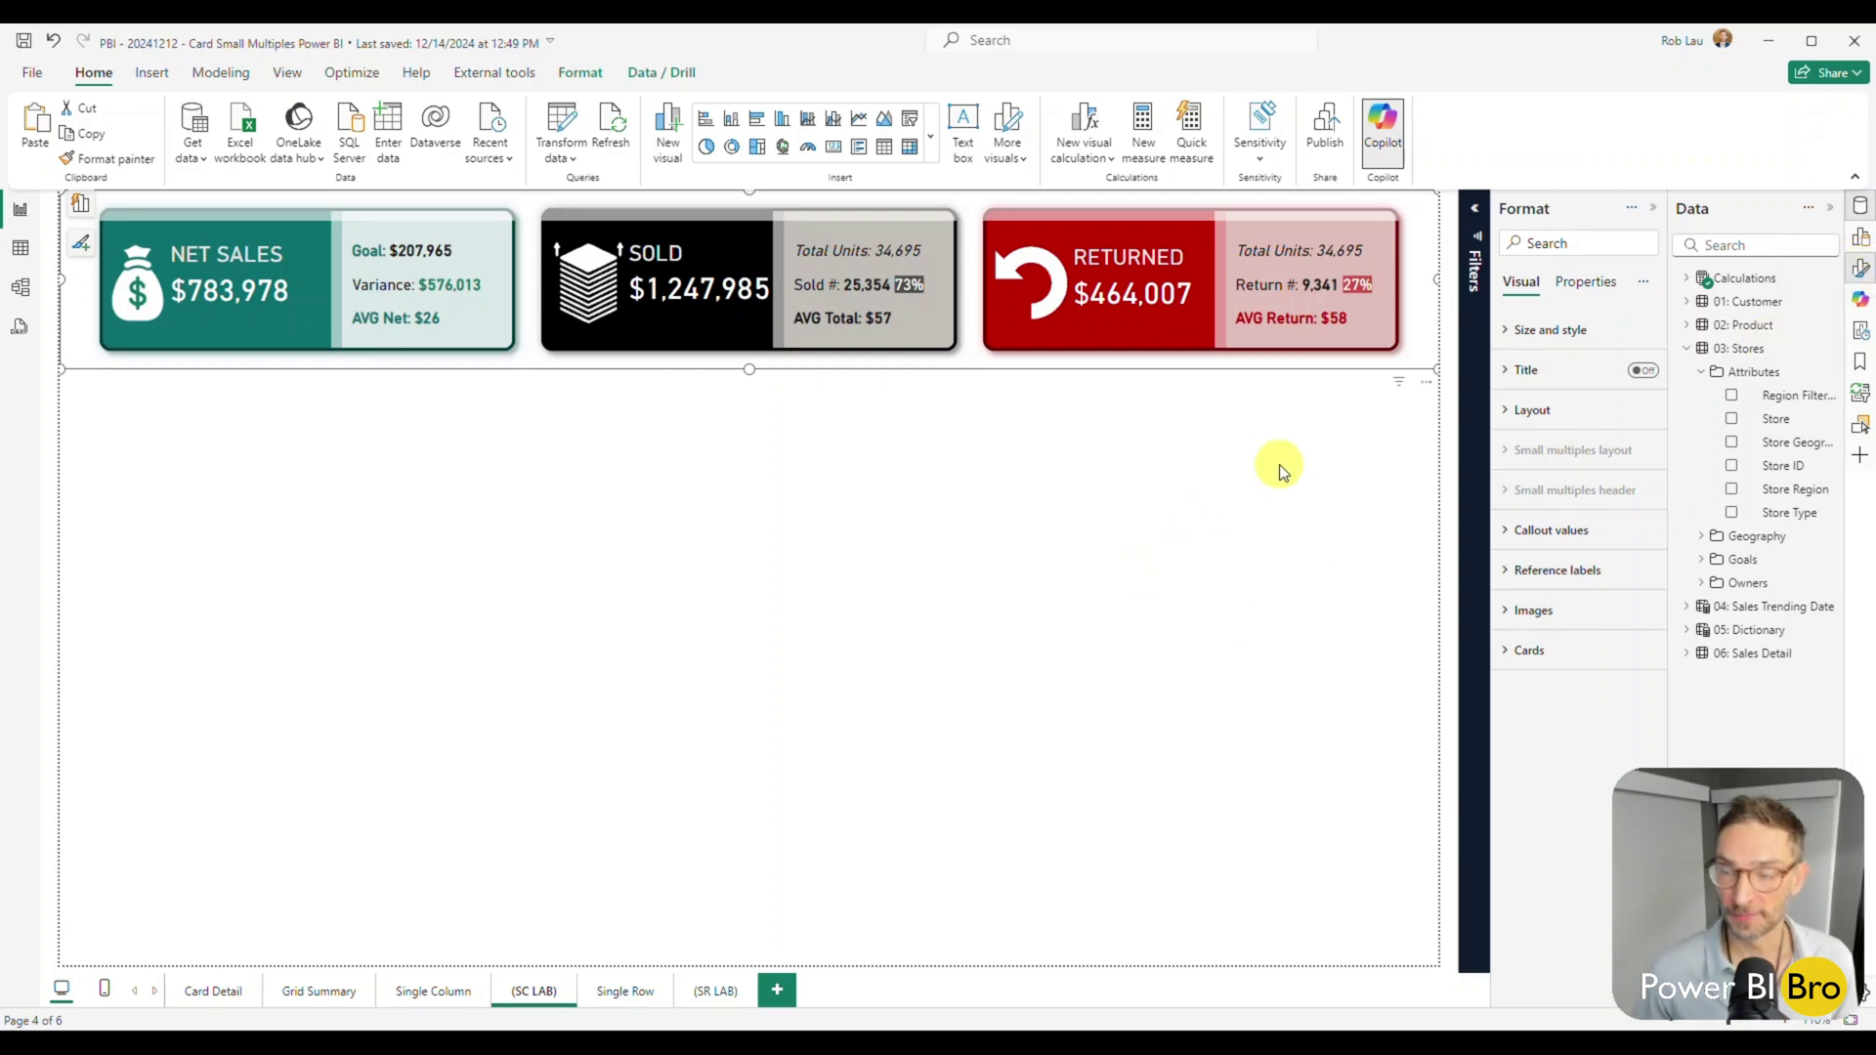
mouse_move(1576, 463)
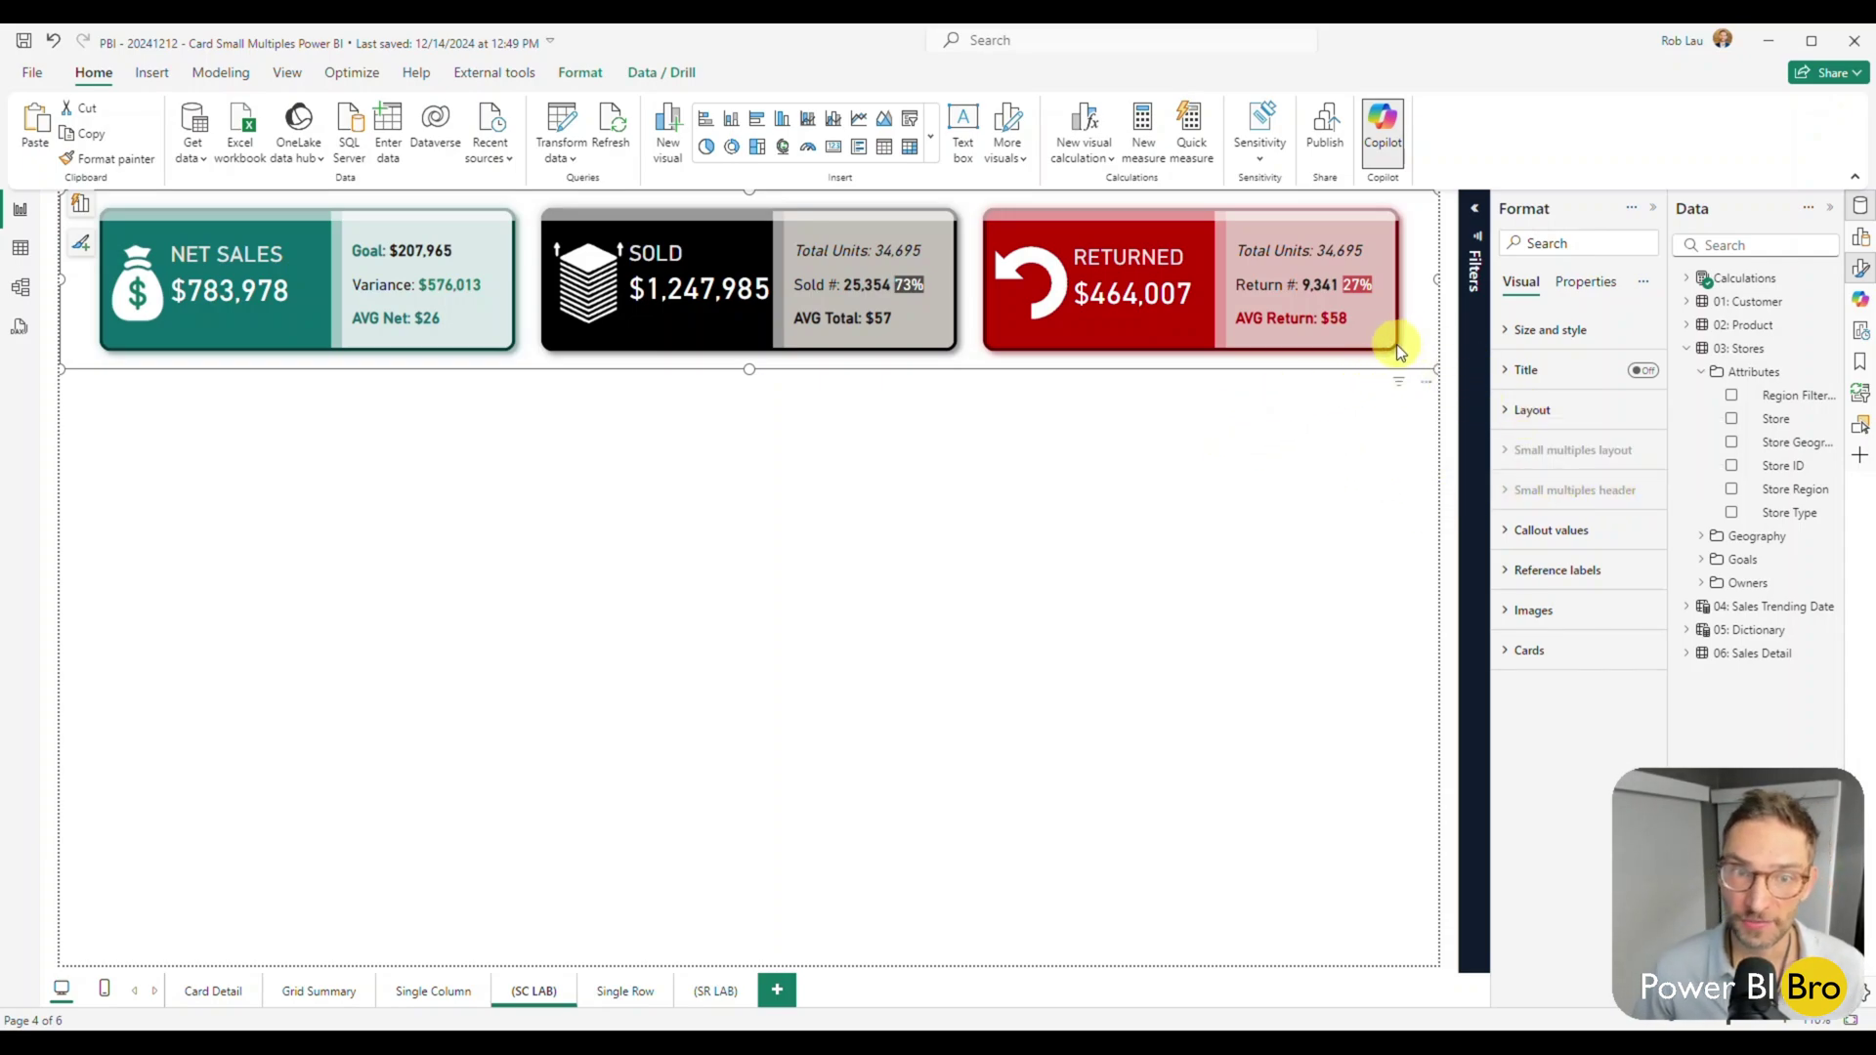
left_click(1540, 414)
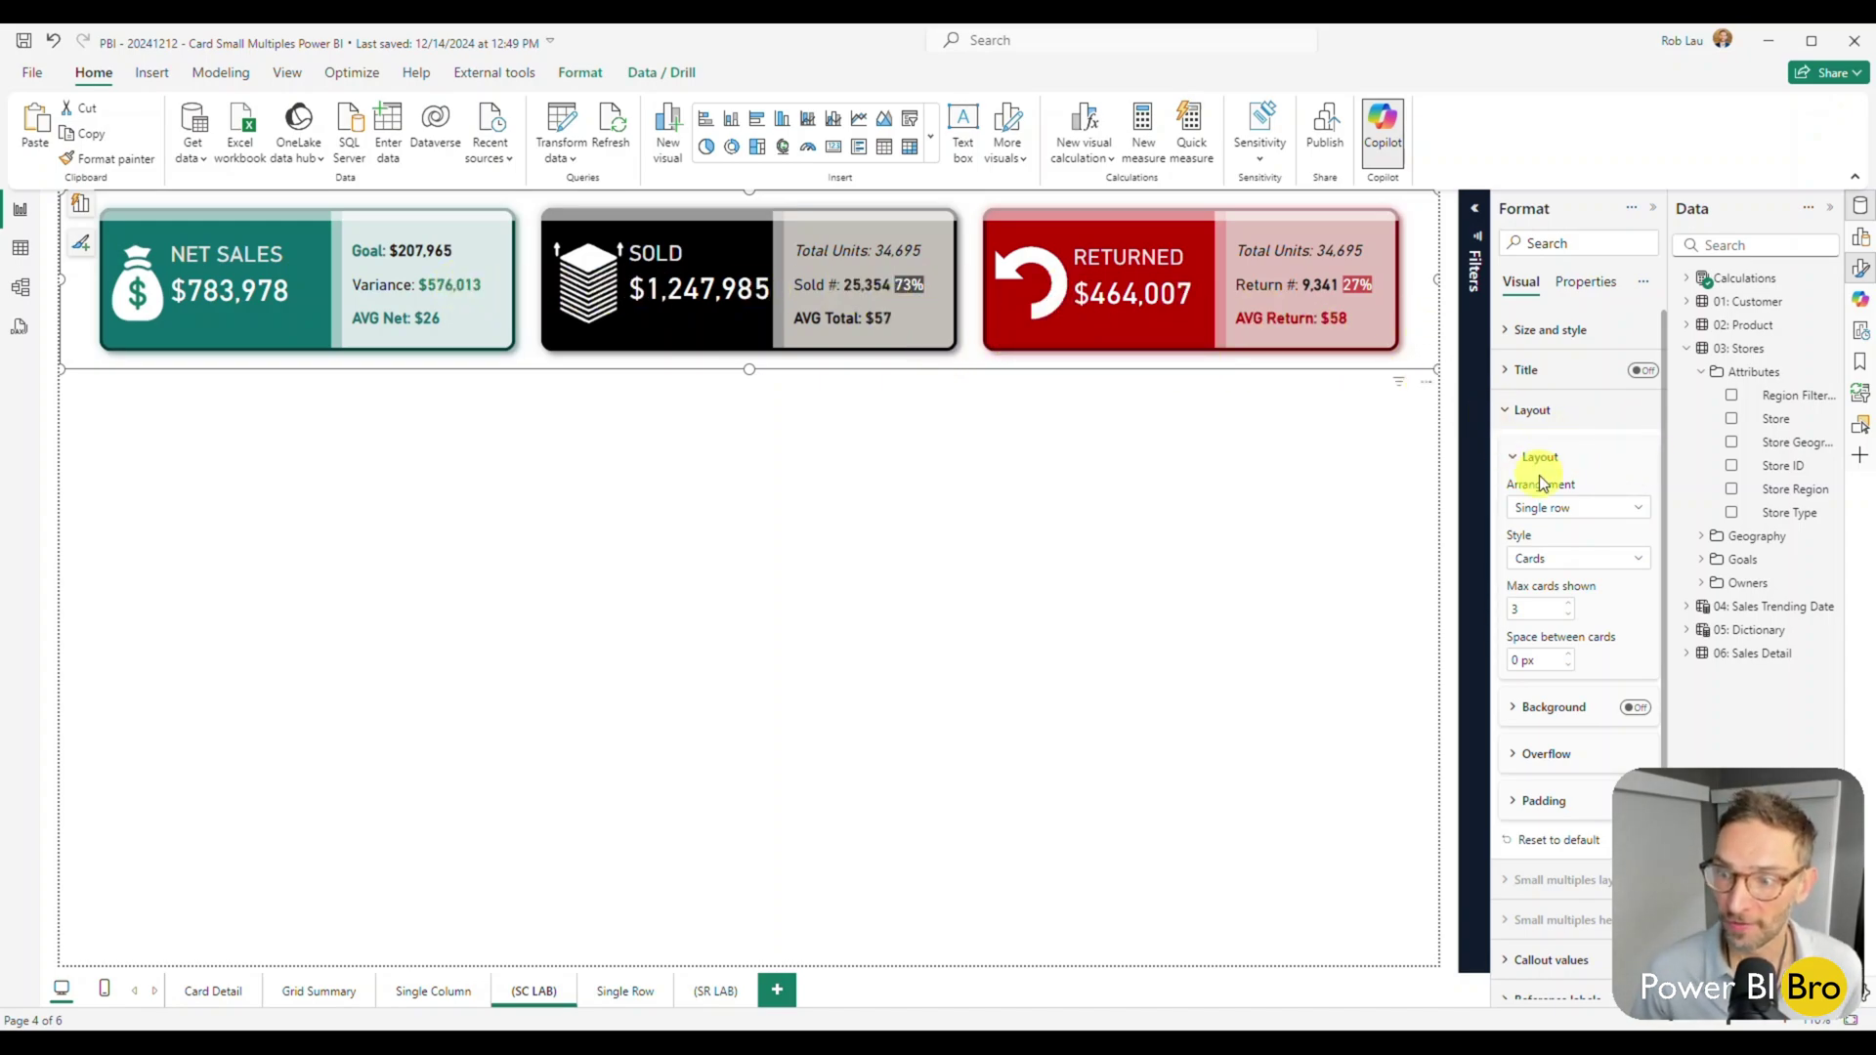
left_click(1578, 508)
left_click(1573, 533)
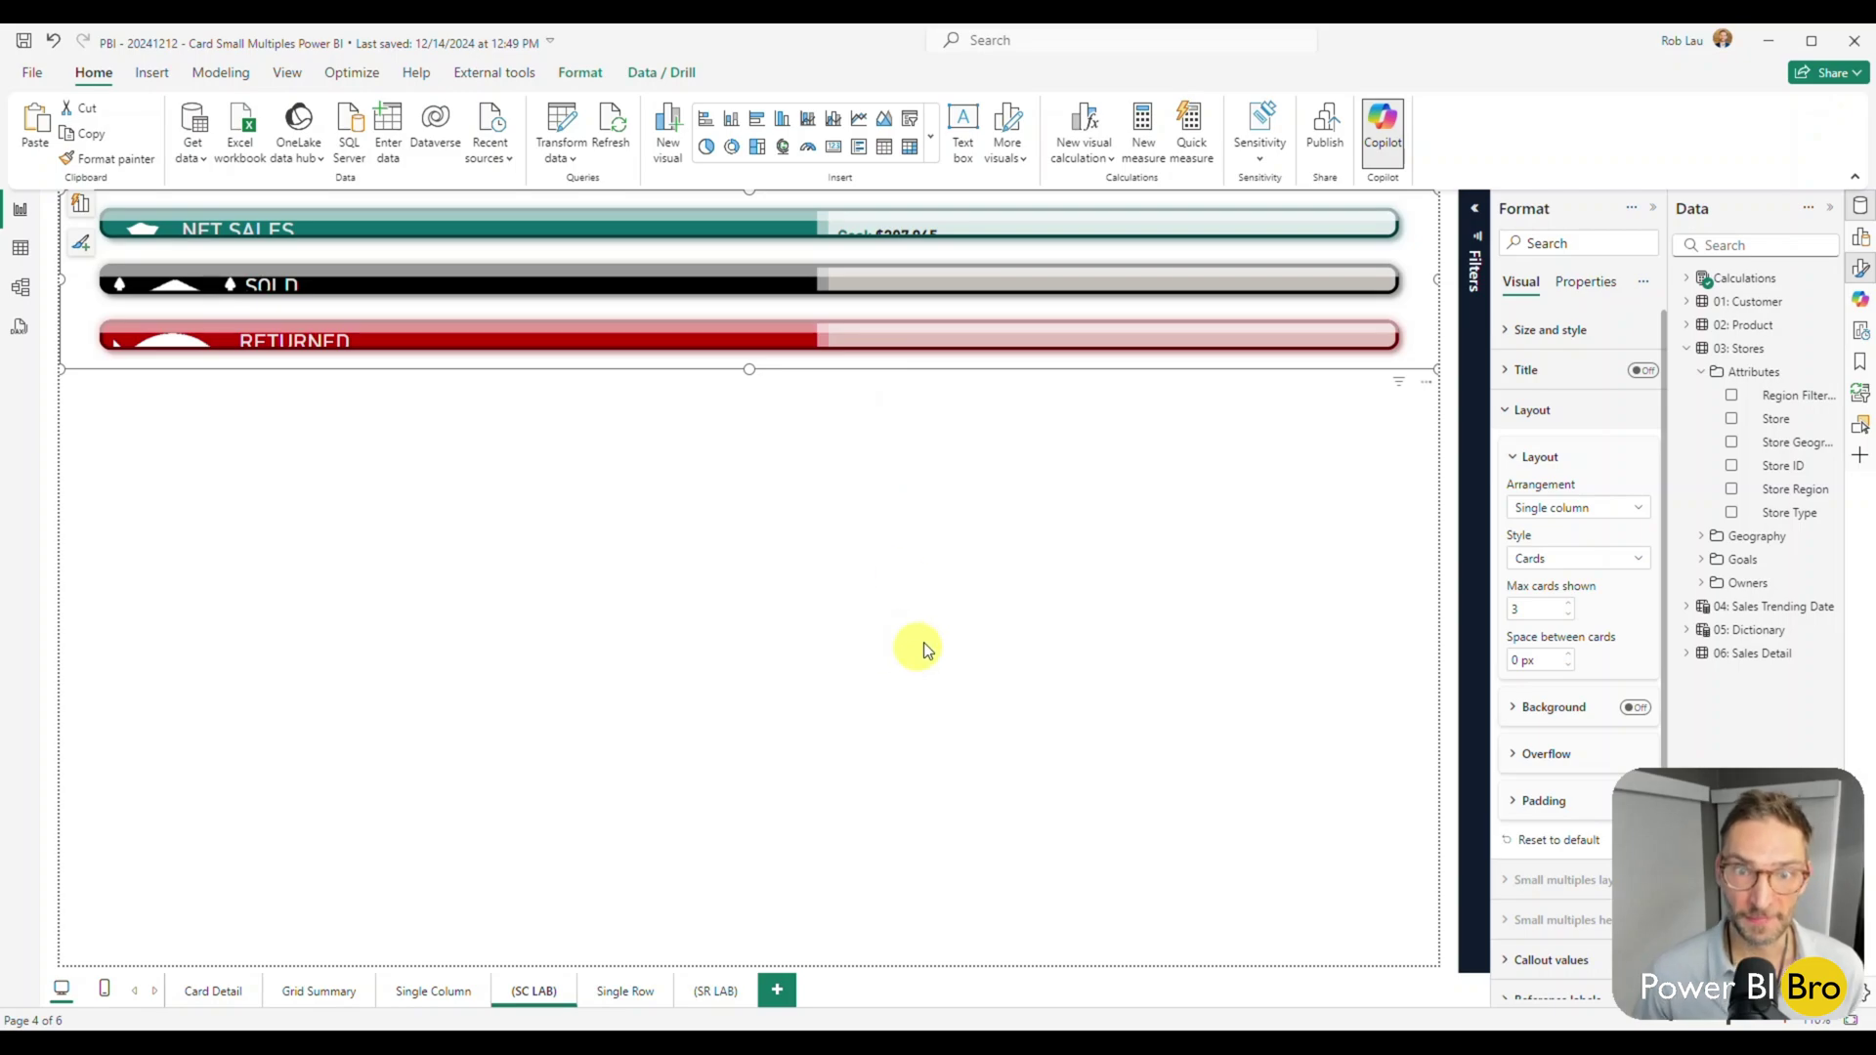
left_click(1580, 508)
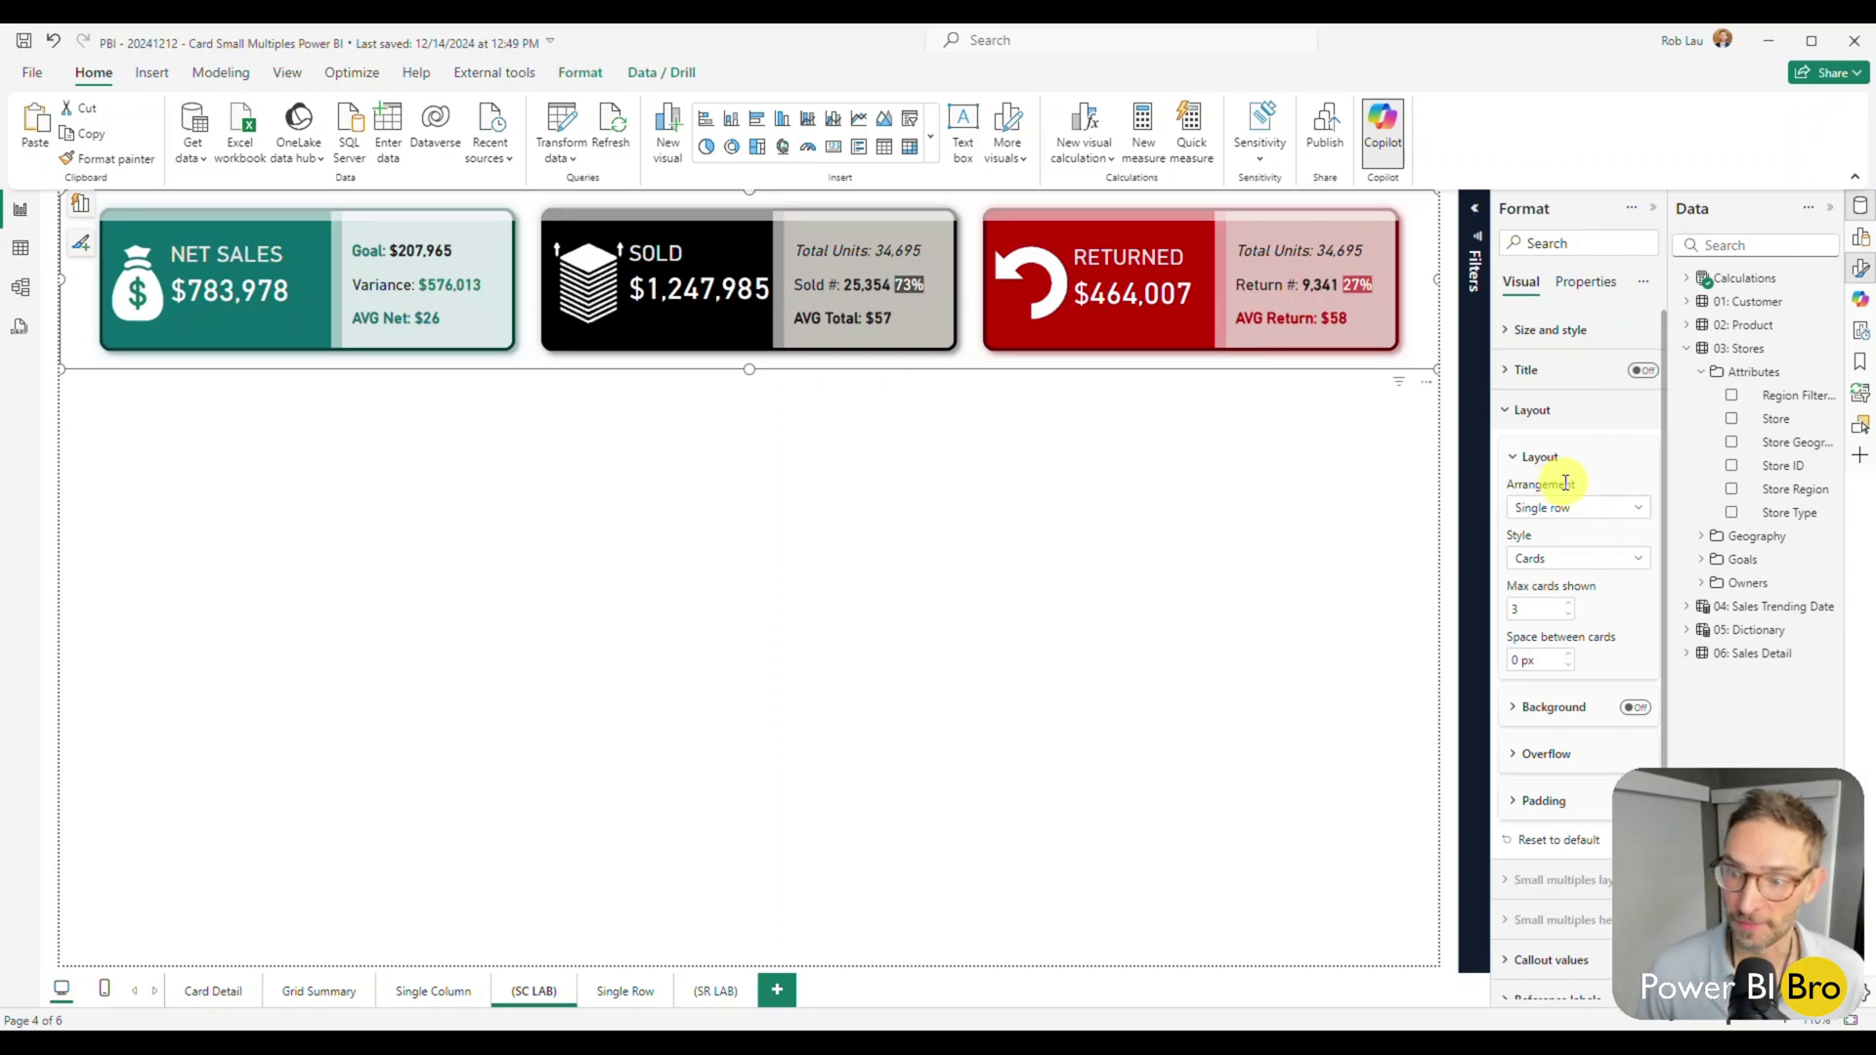
left_click(1532, 412)
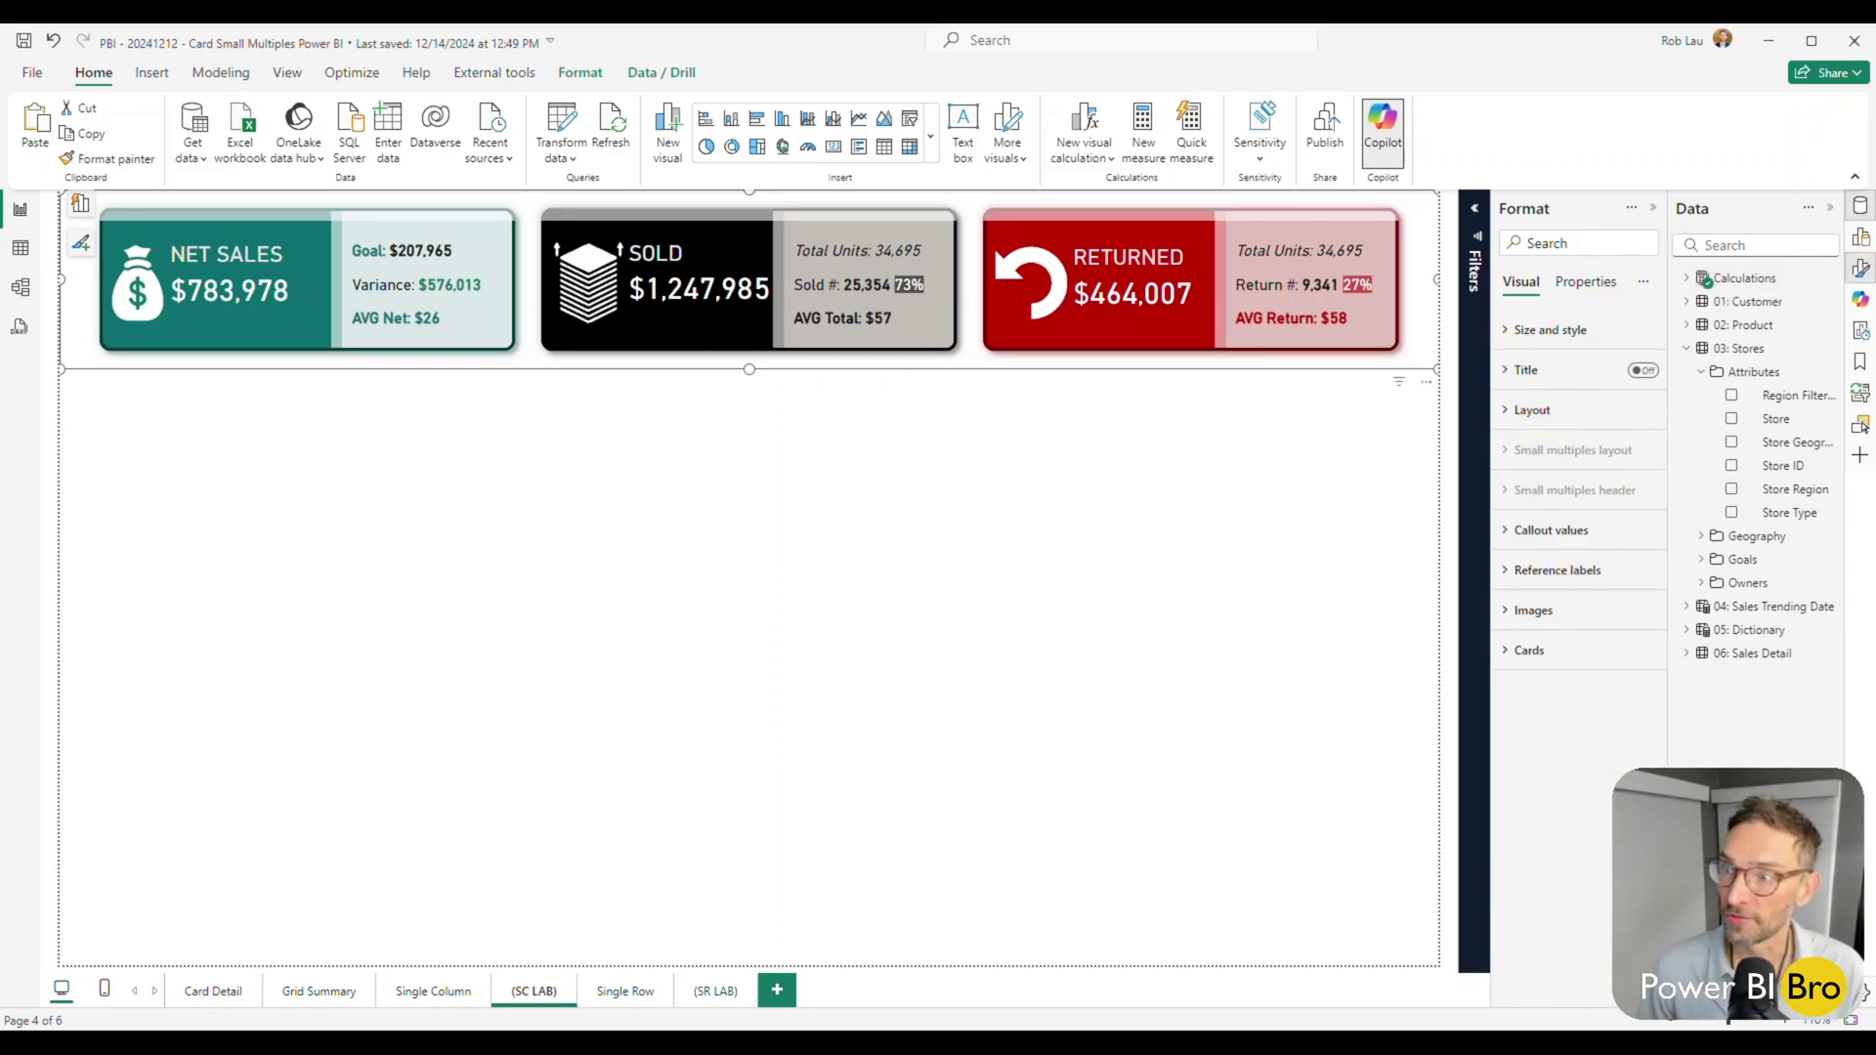
left_click(1859, 257)
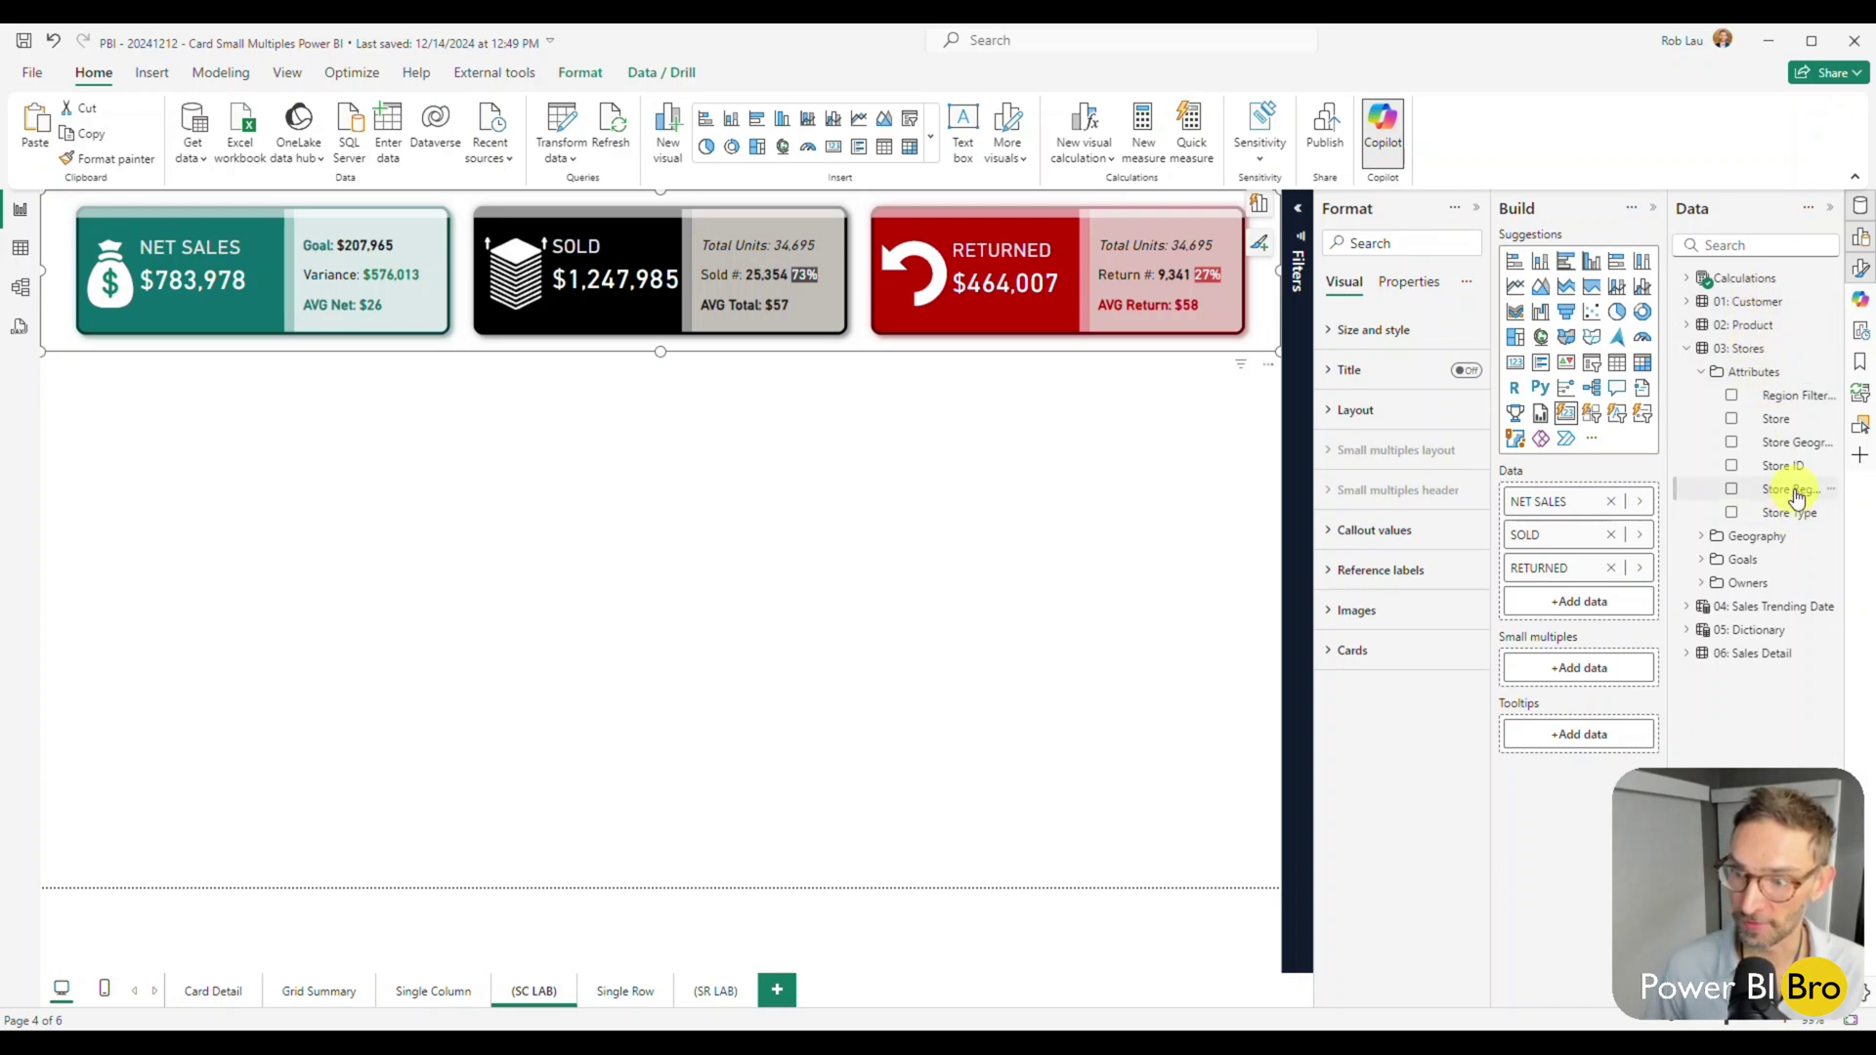
Step: Add Store Region to the Small multiples well so each region gets its own row of cards
left_click_drag(1787, 487, 1588, 671)
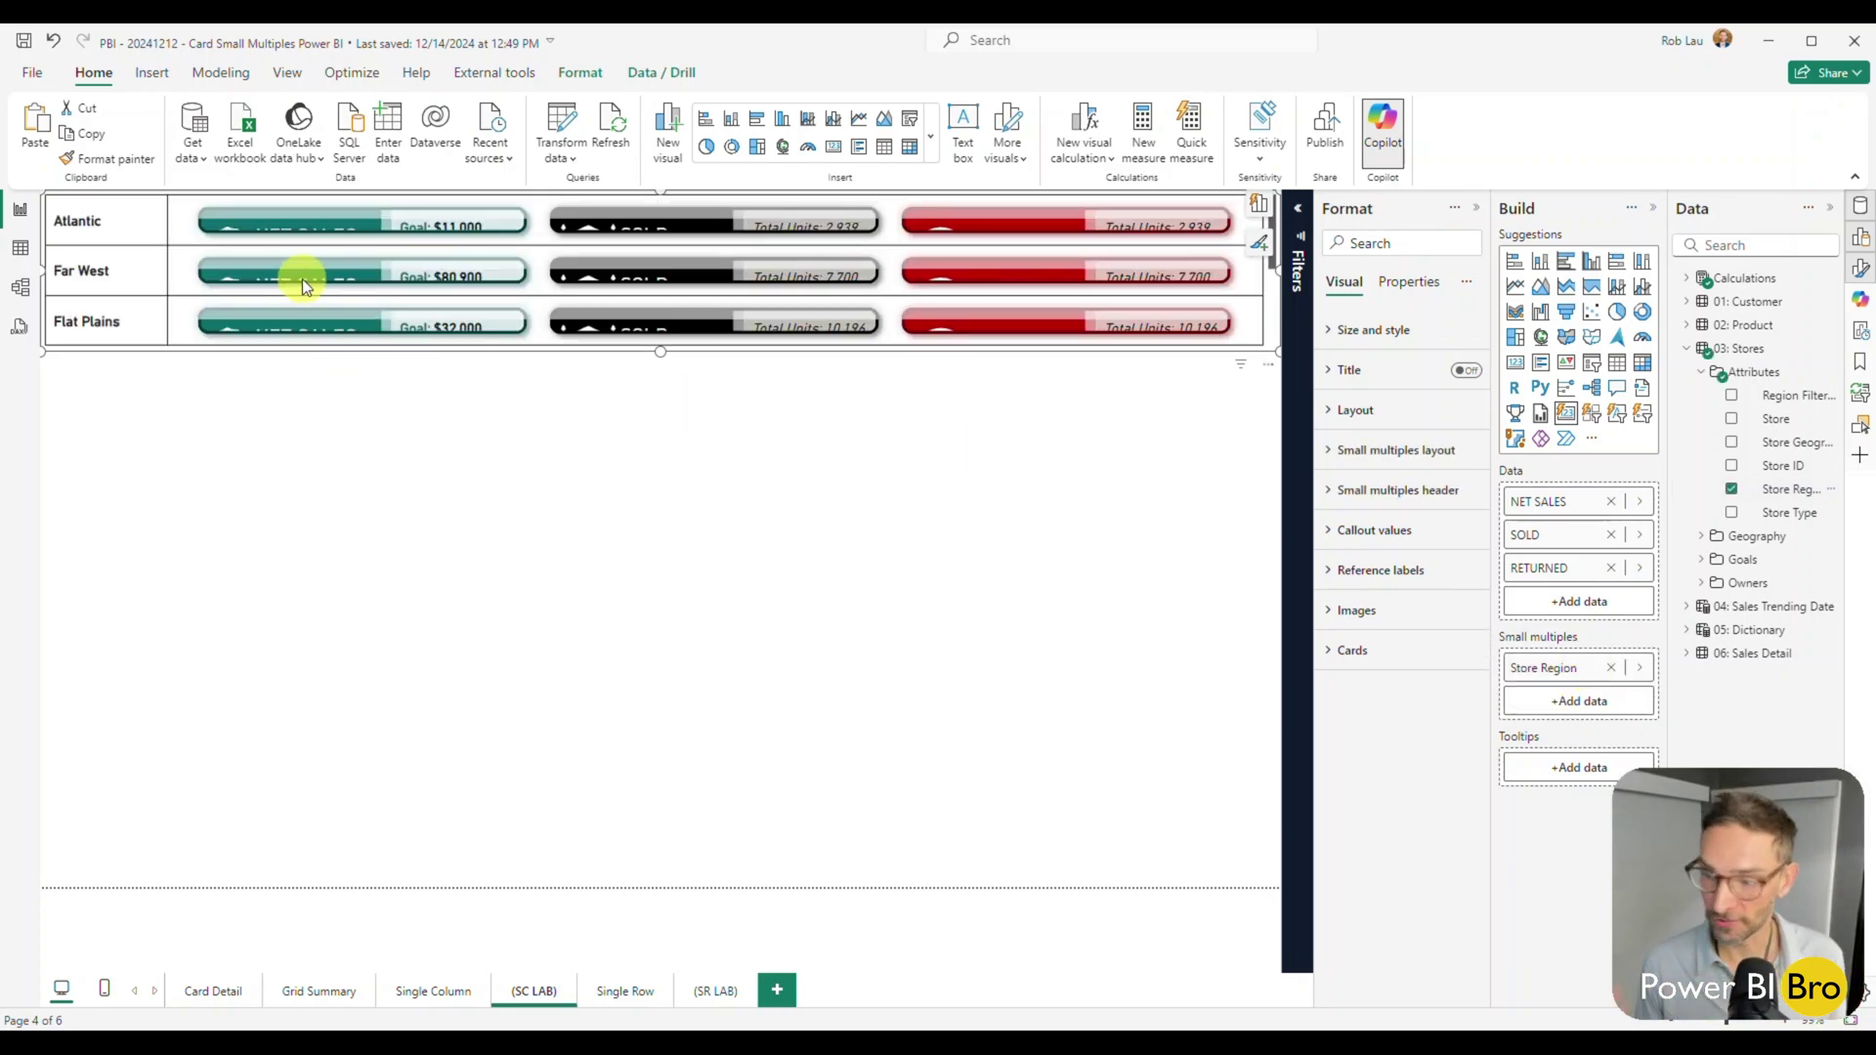
left_click(1652, 211)
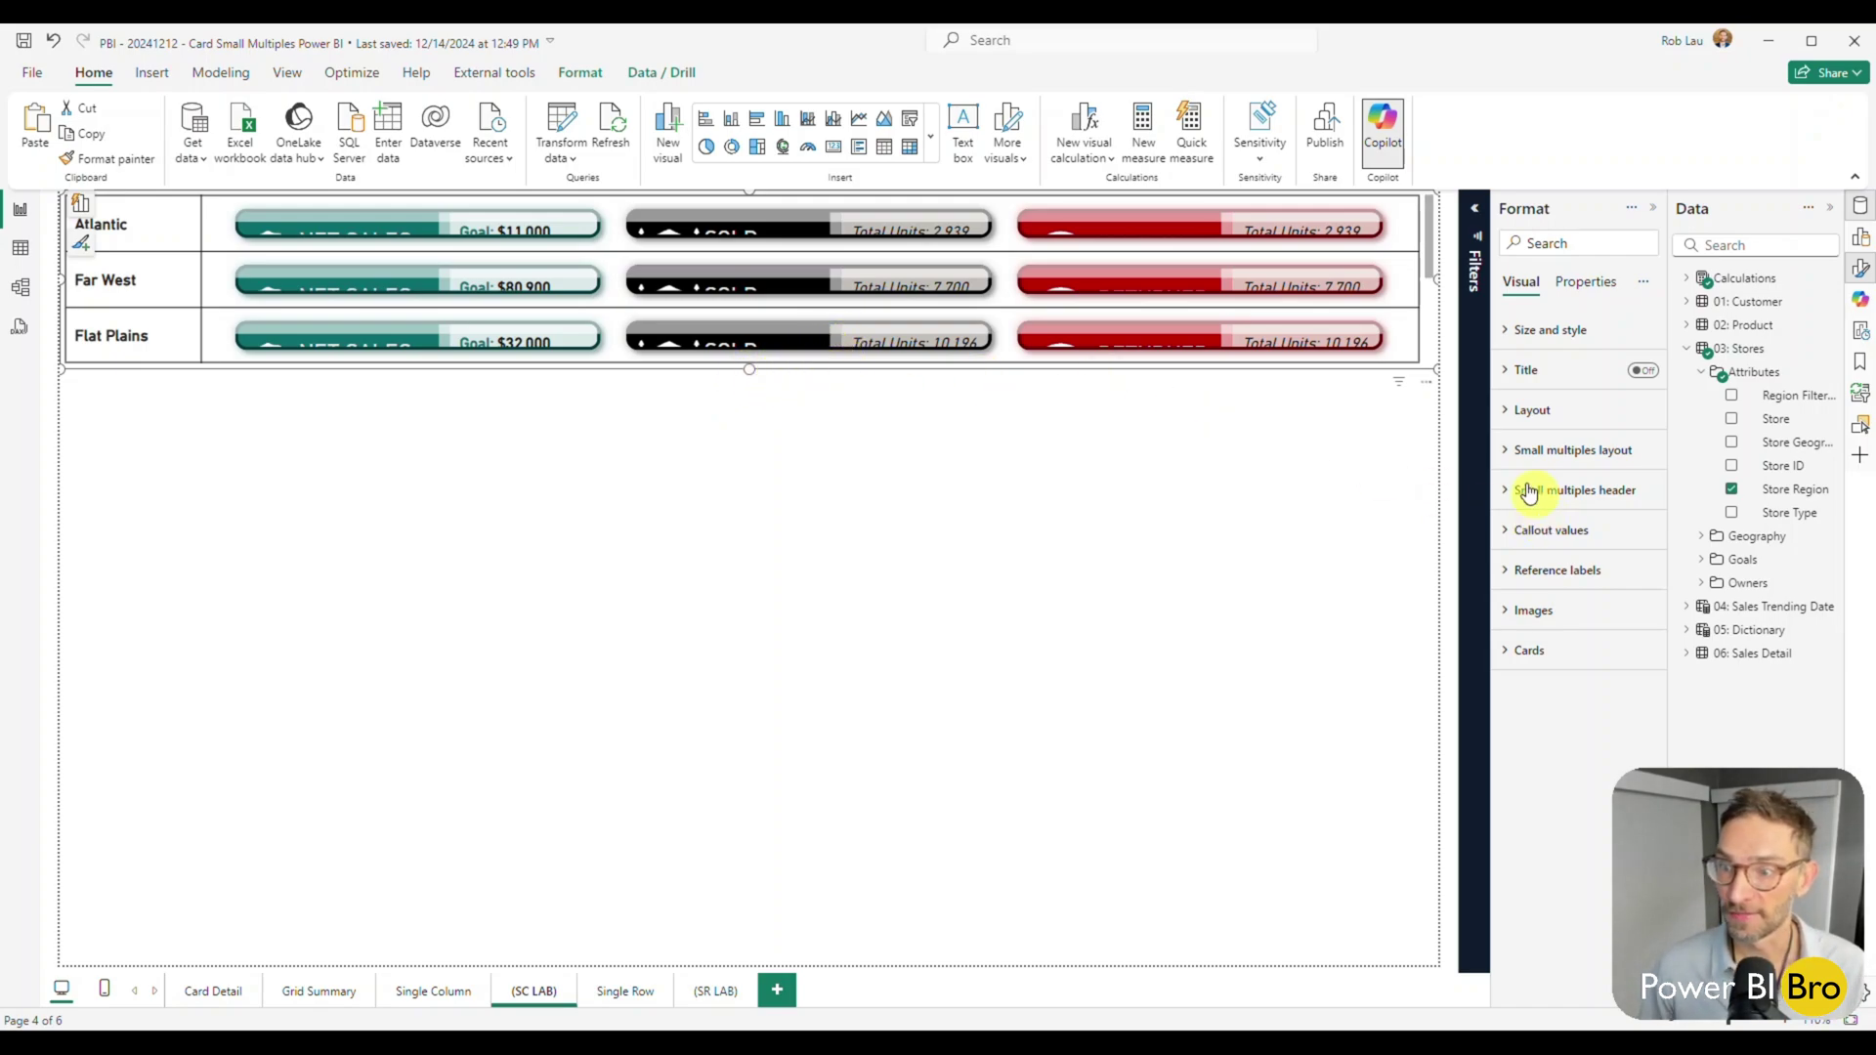
Step: Expand the layout settings and stretch the small-multiples visual to fill the page height
left_click(1510, 454)
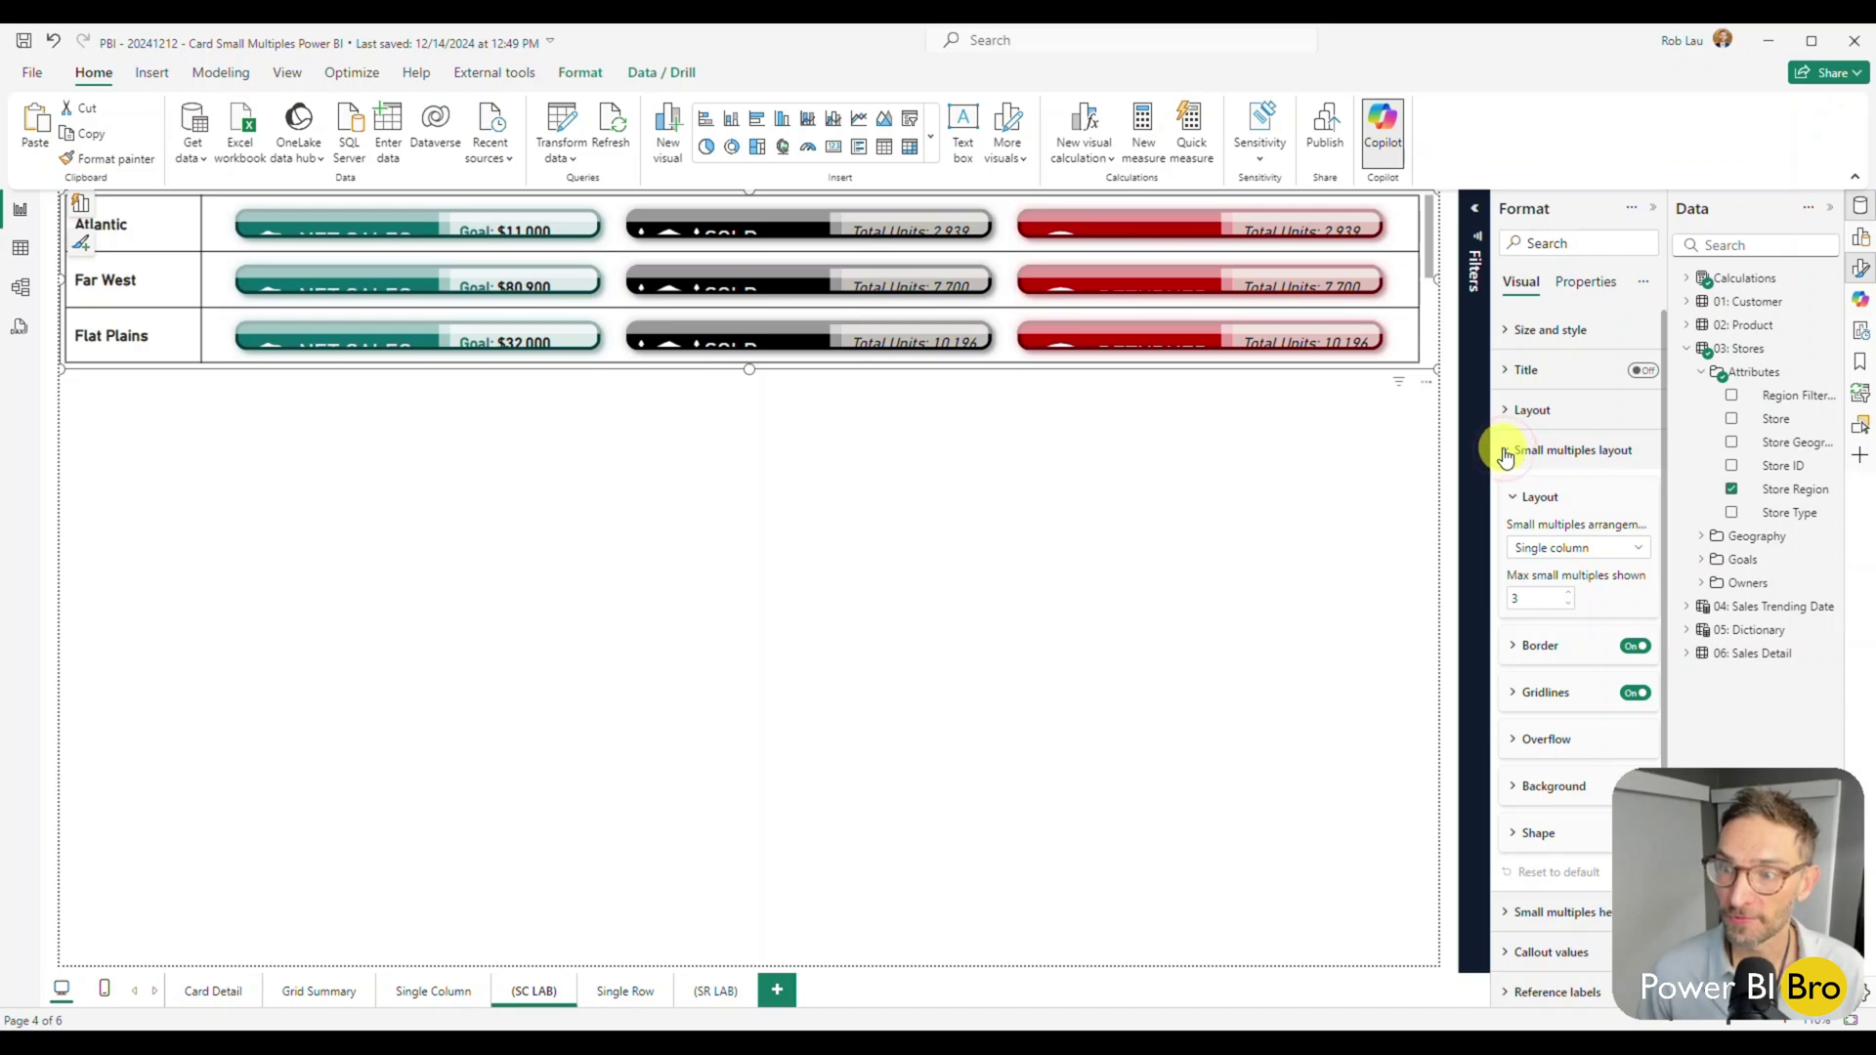
left_click(1502, 412)
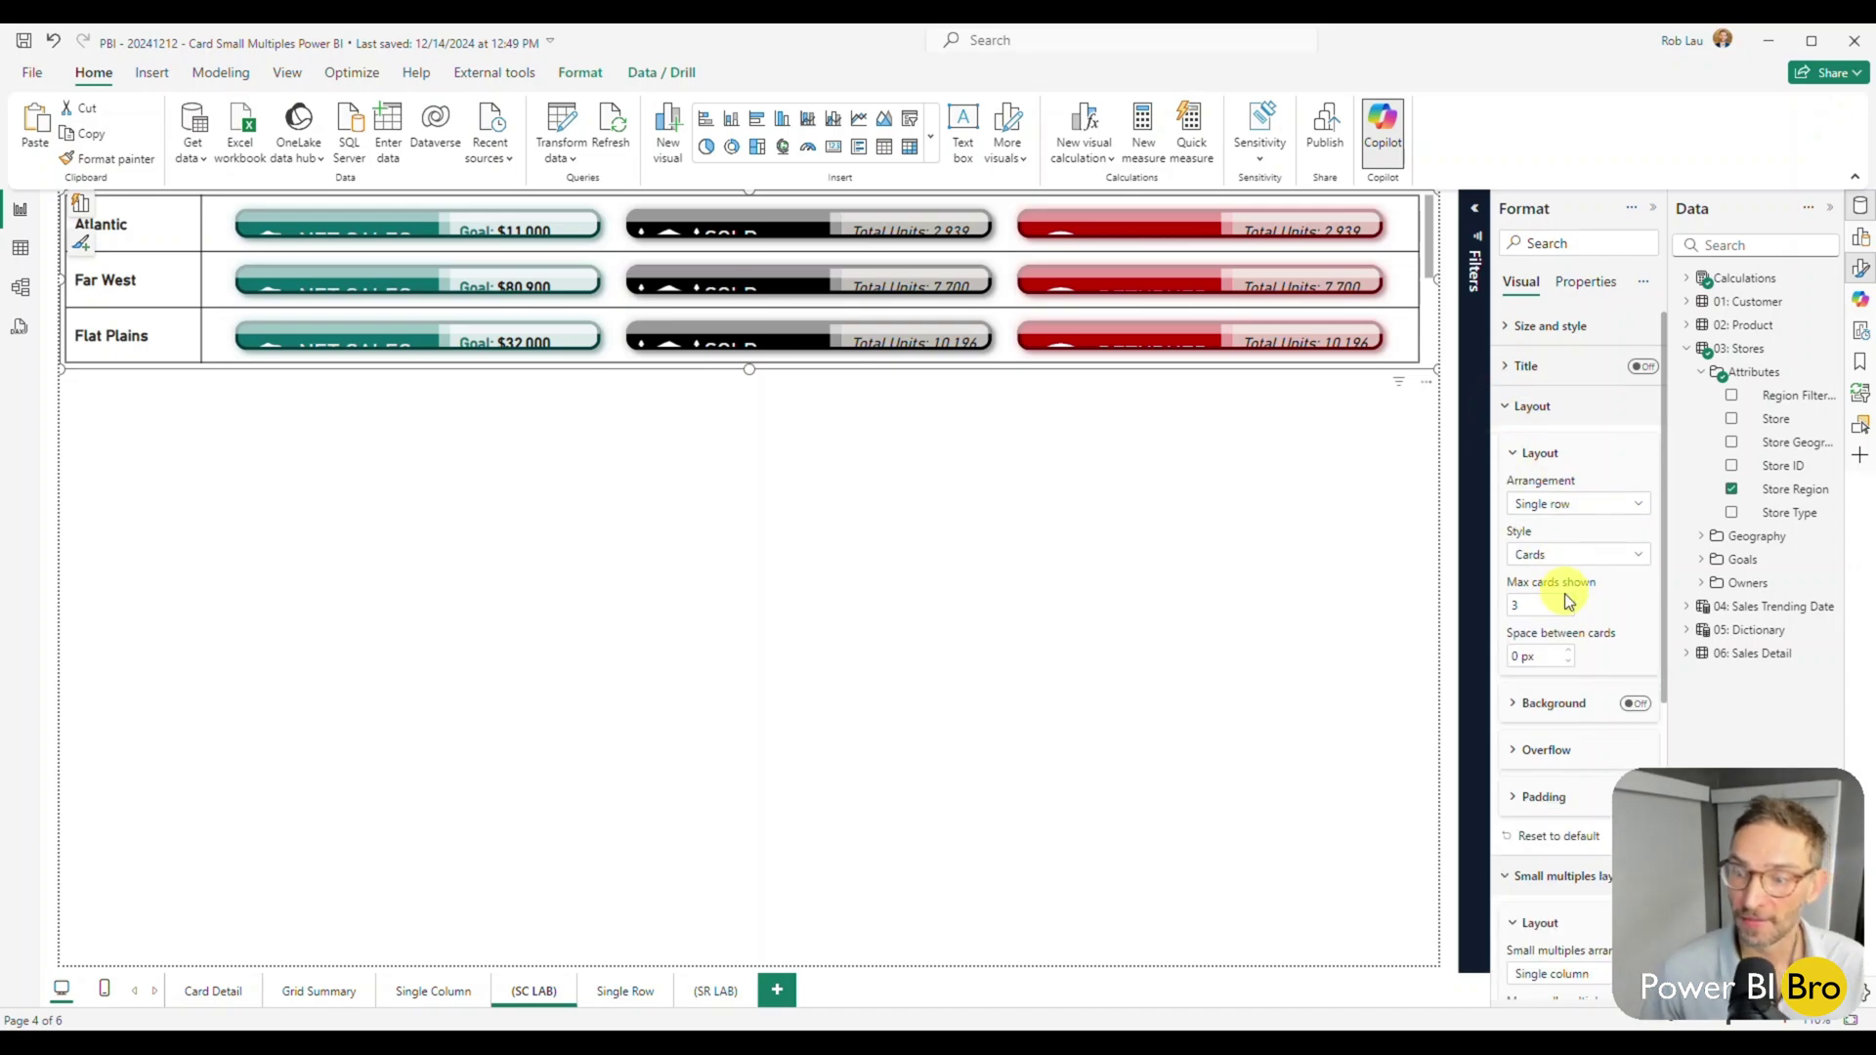
scroll(1553, 596, "down", 1)
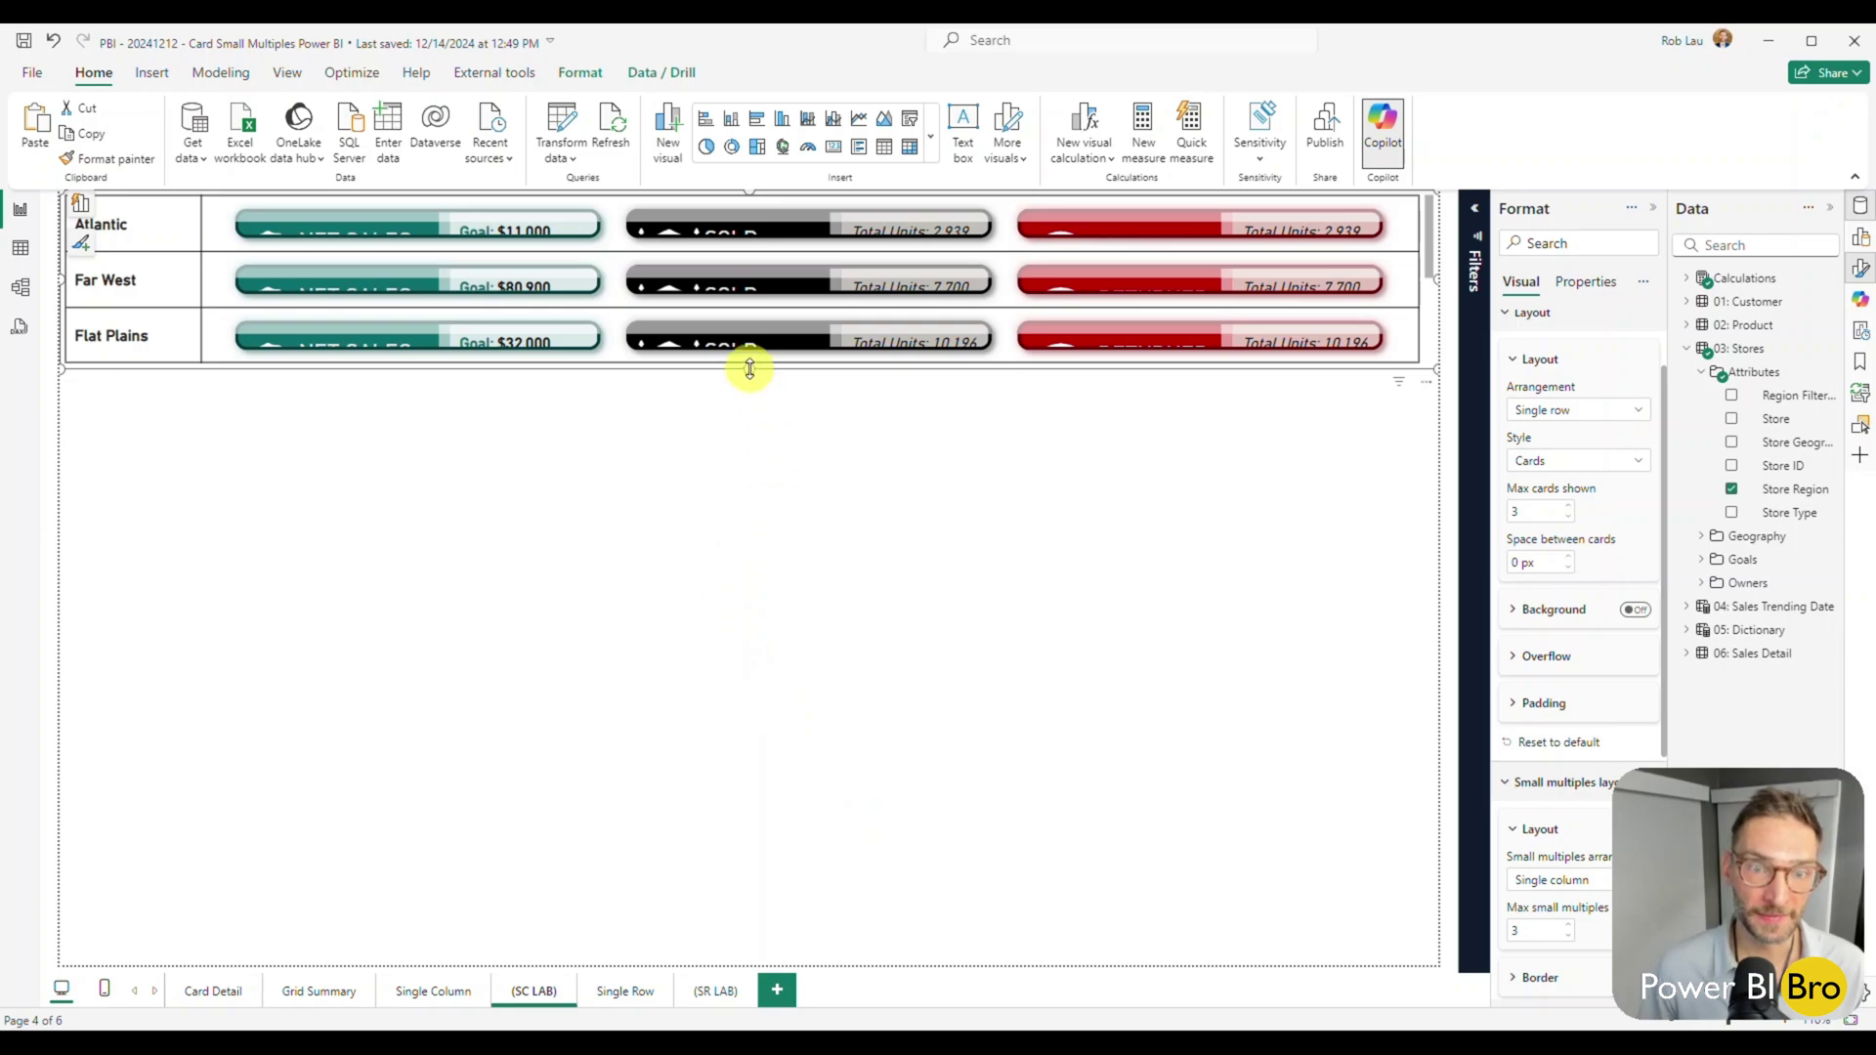
left_click_drag(748, 370, 770, 1011)
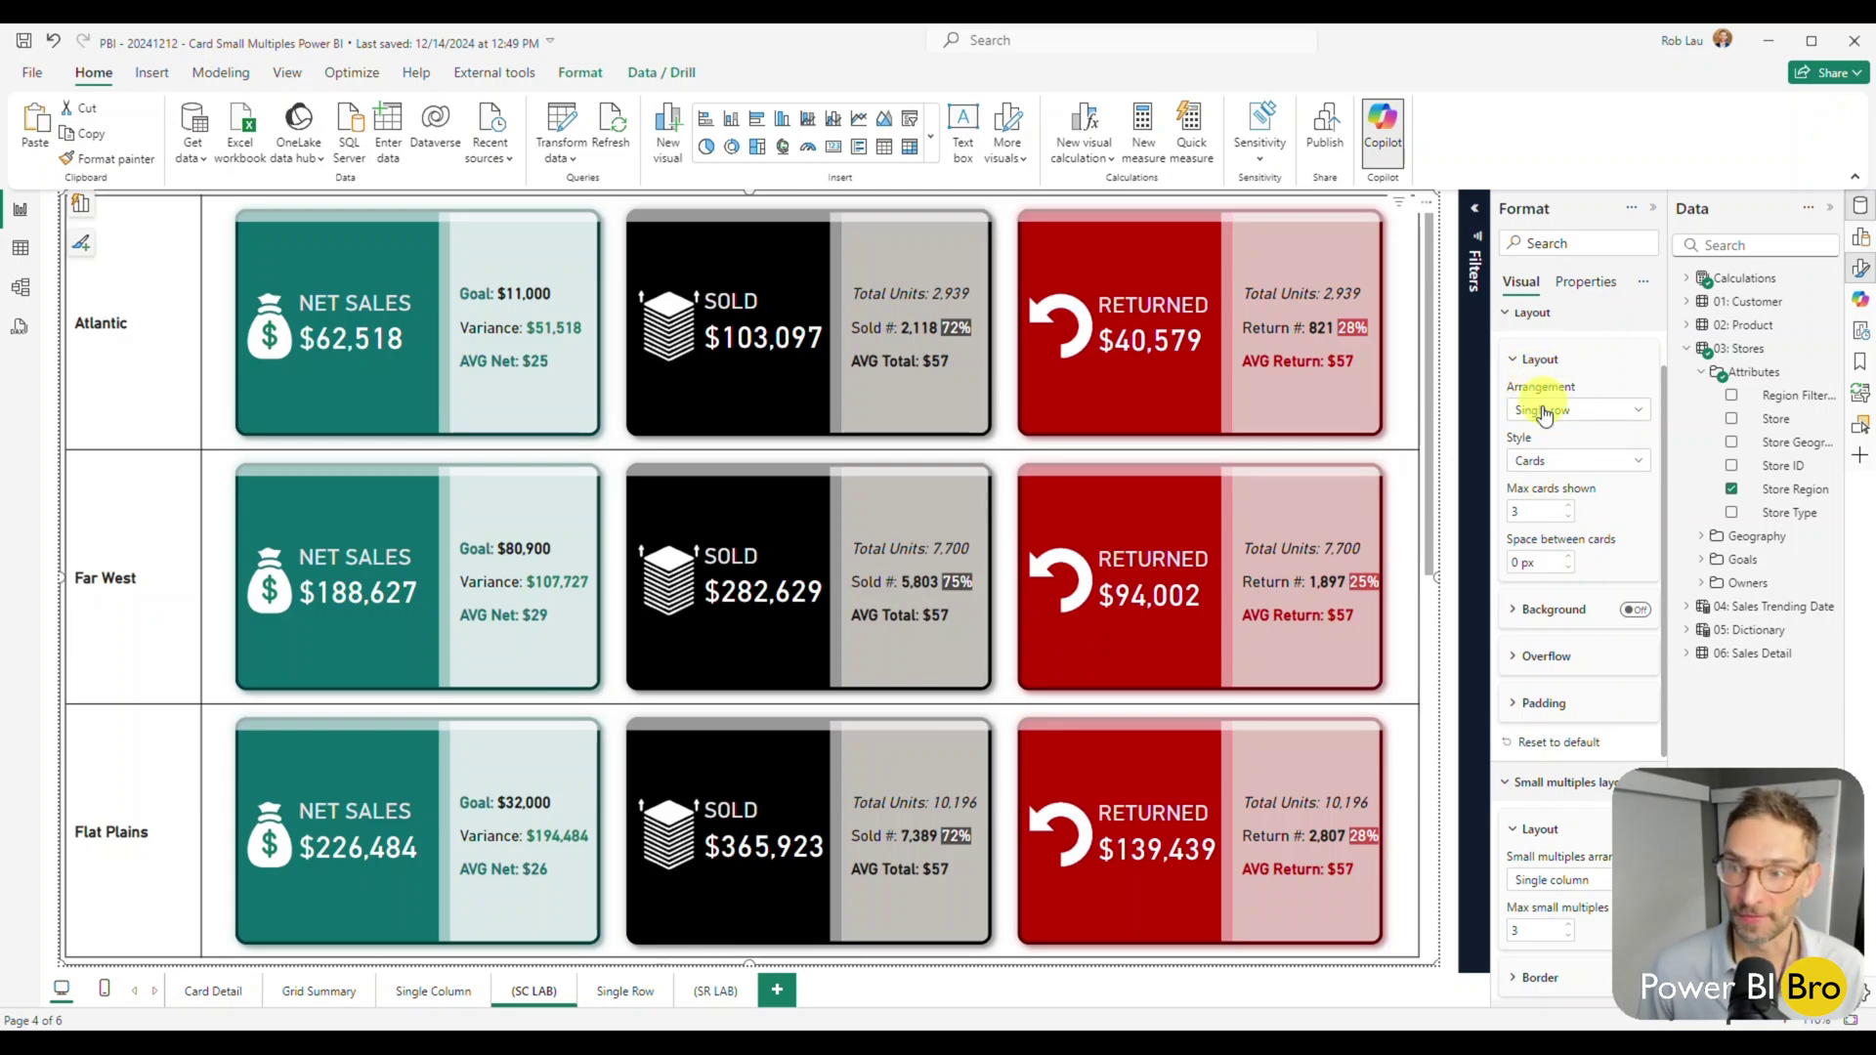
Step: Compare single column, single row and grid card arrangements per region, keep single row, then view Grid Summary
left_click(1541, 414)
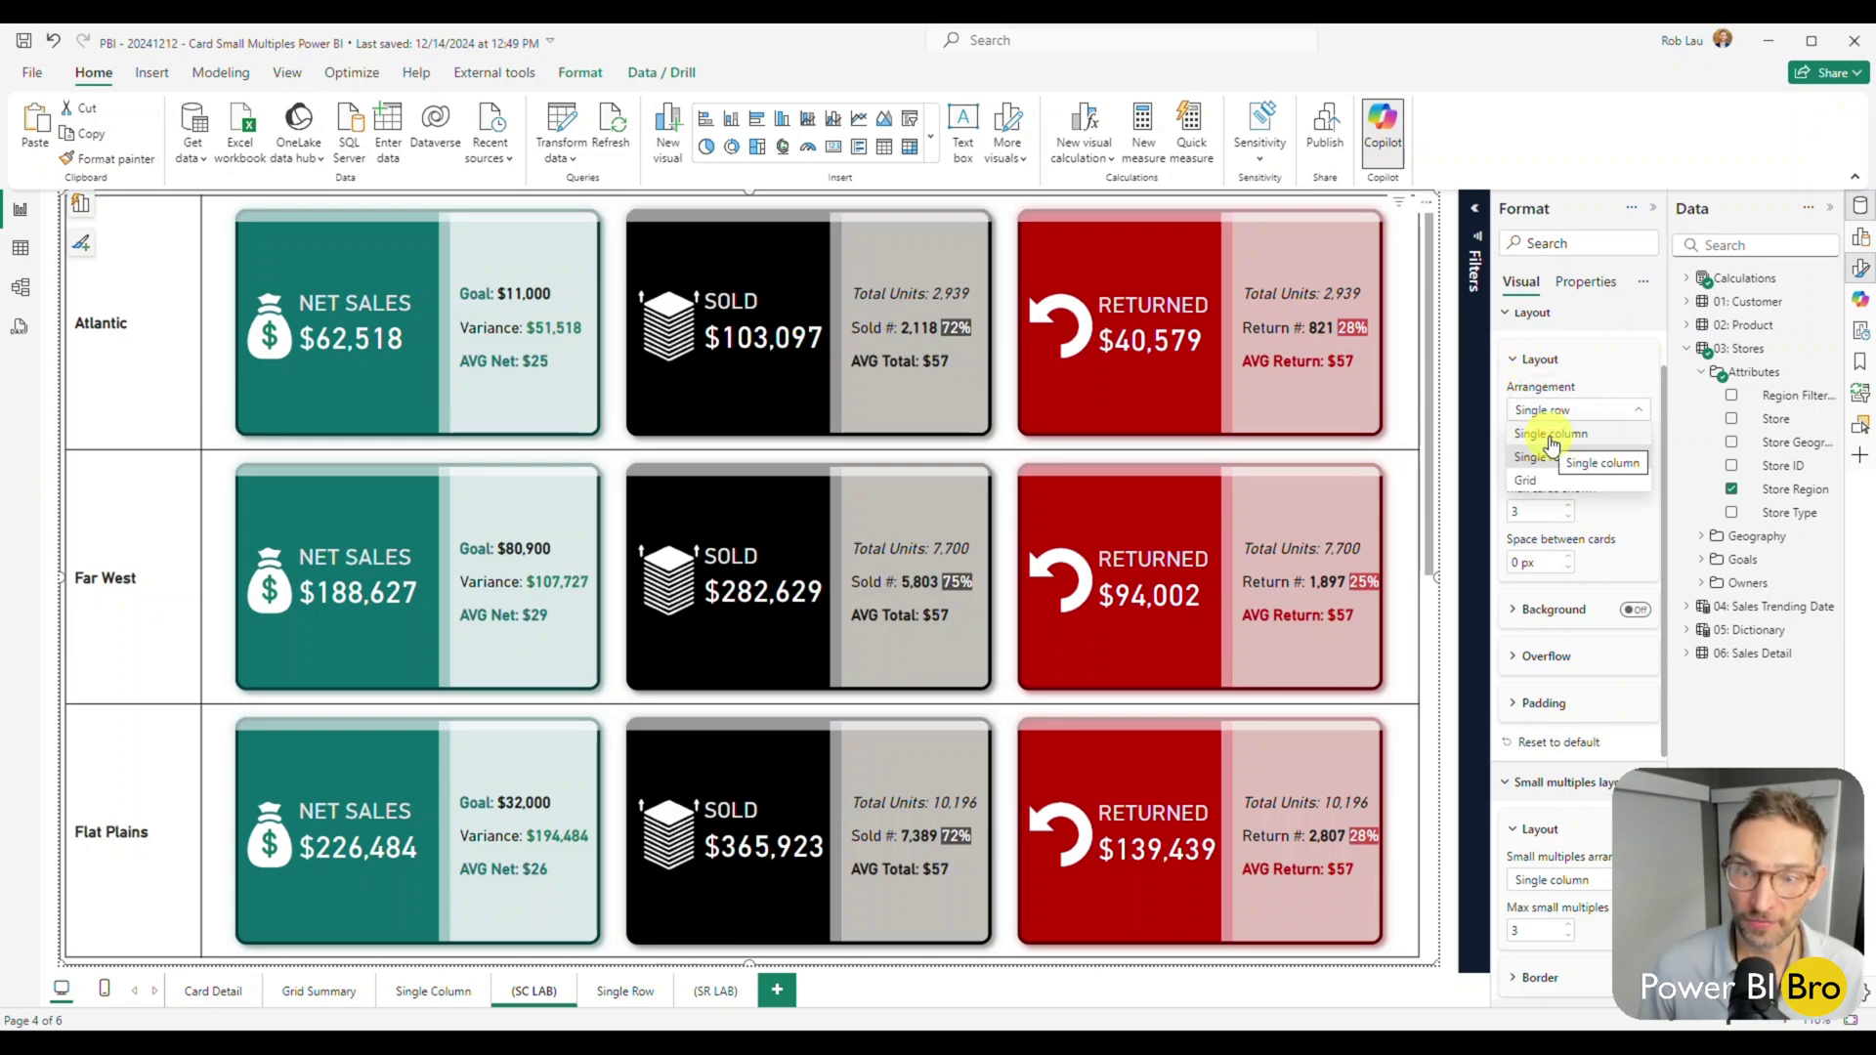
left_click(1548, 437)
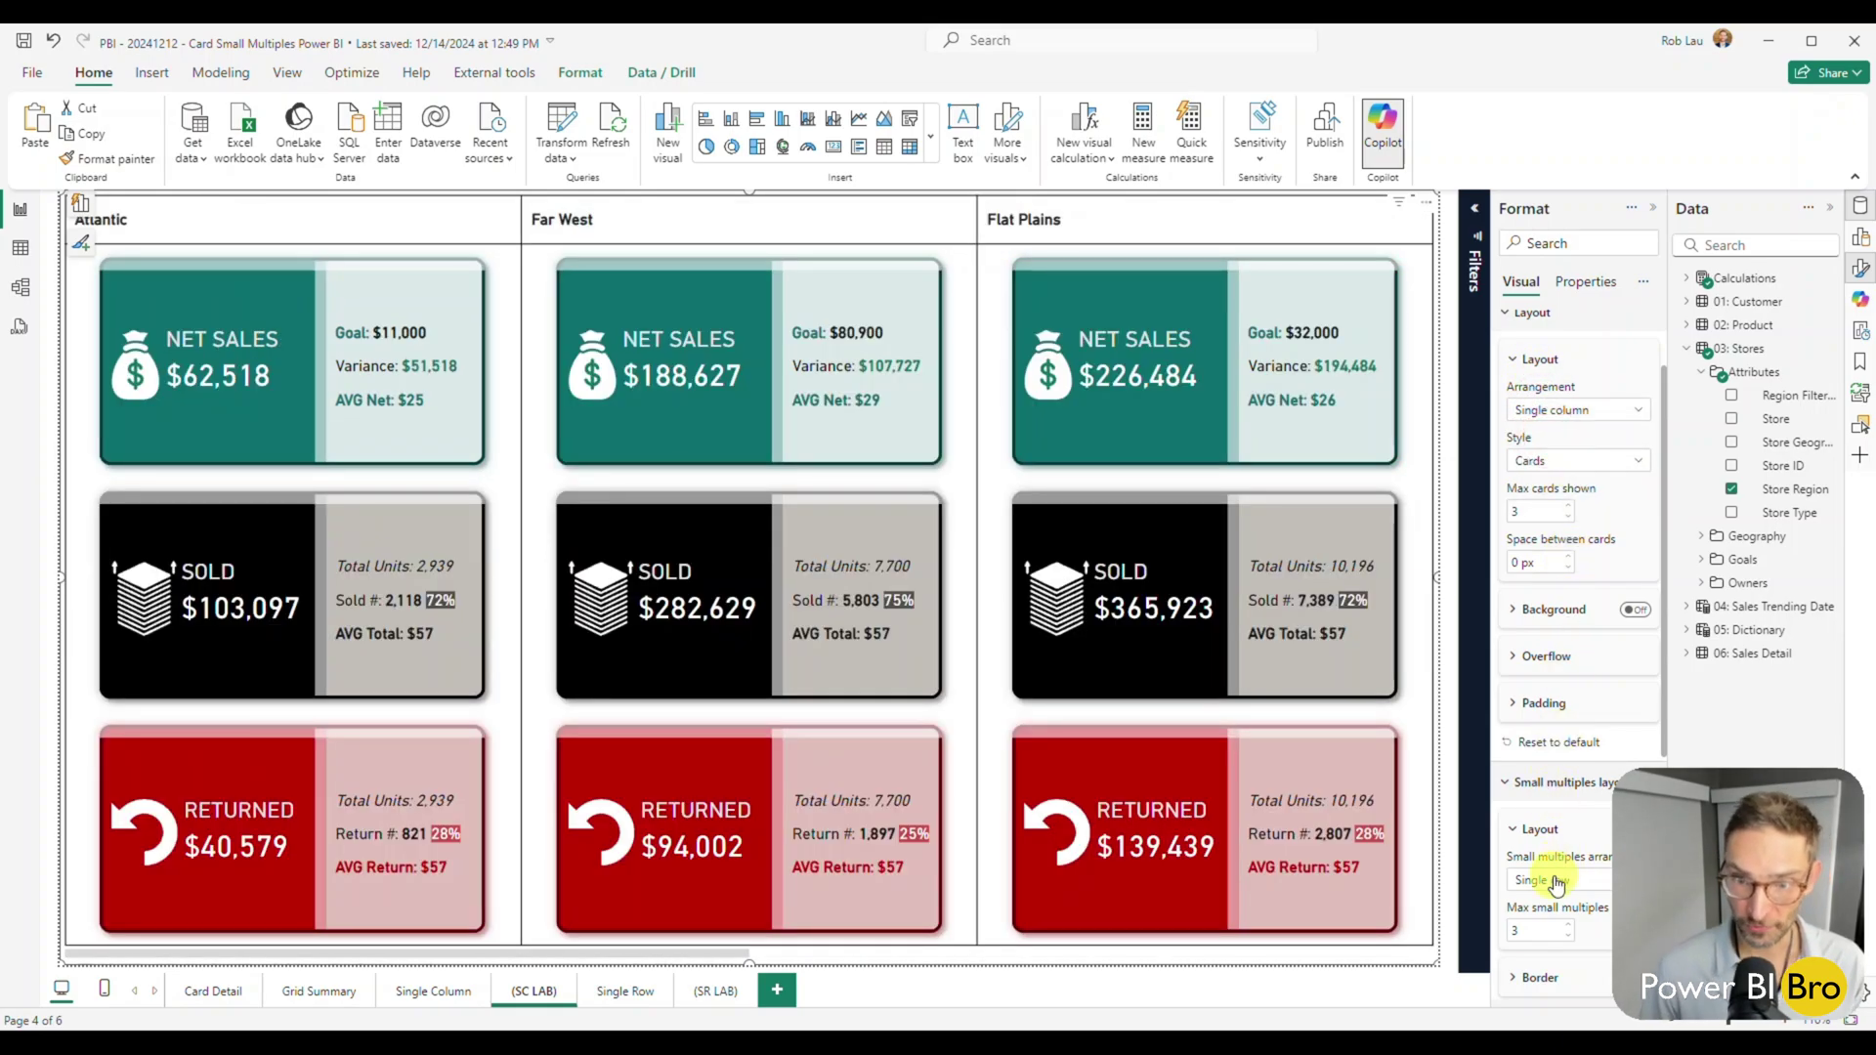
left_click(1563, 412)
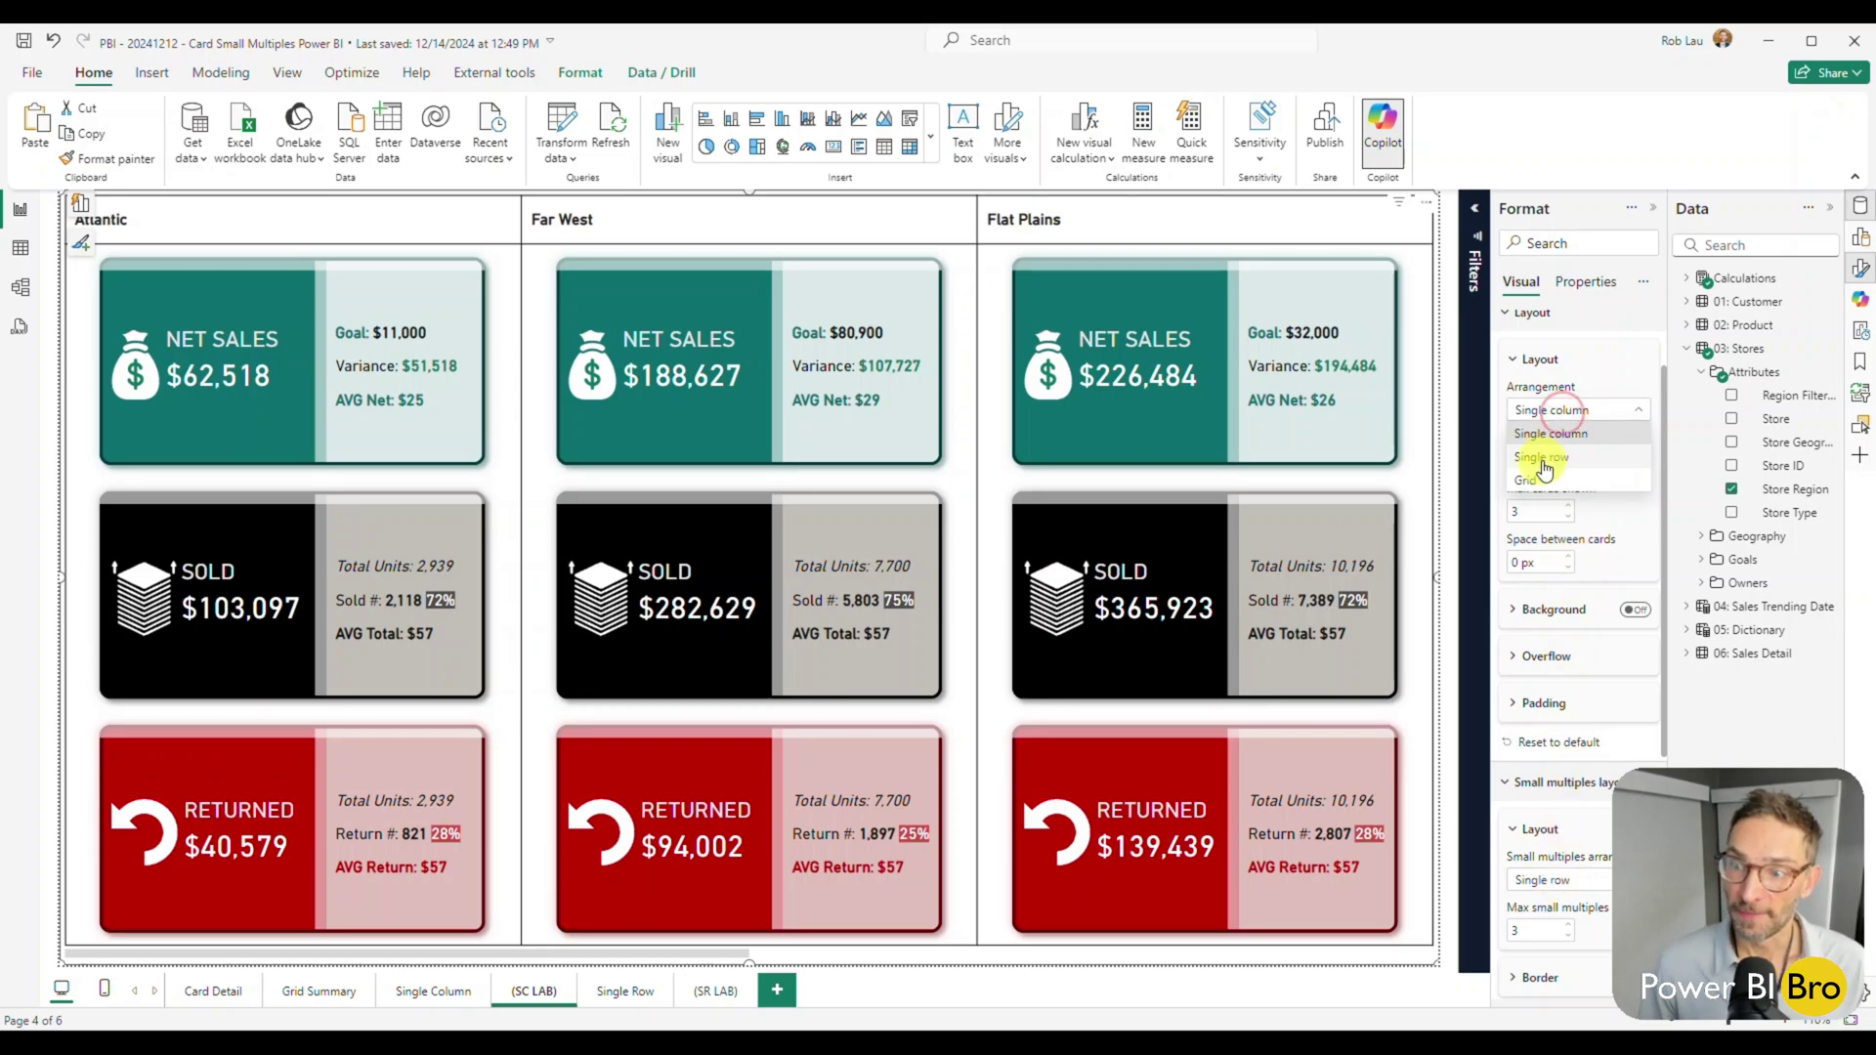
left_click(1544, 459)
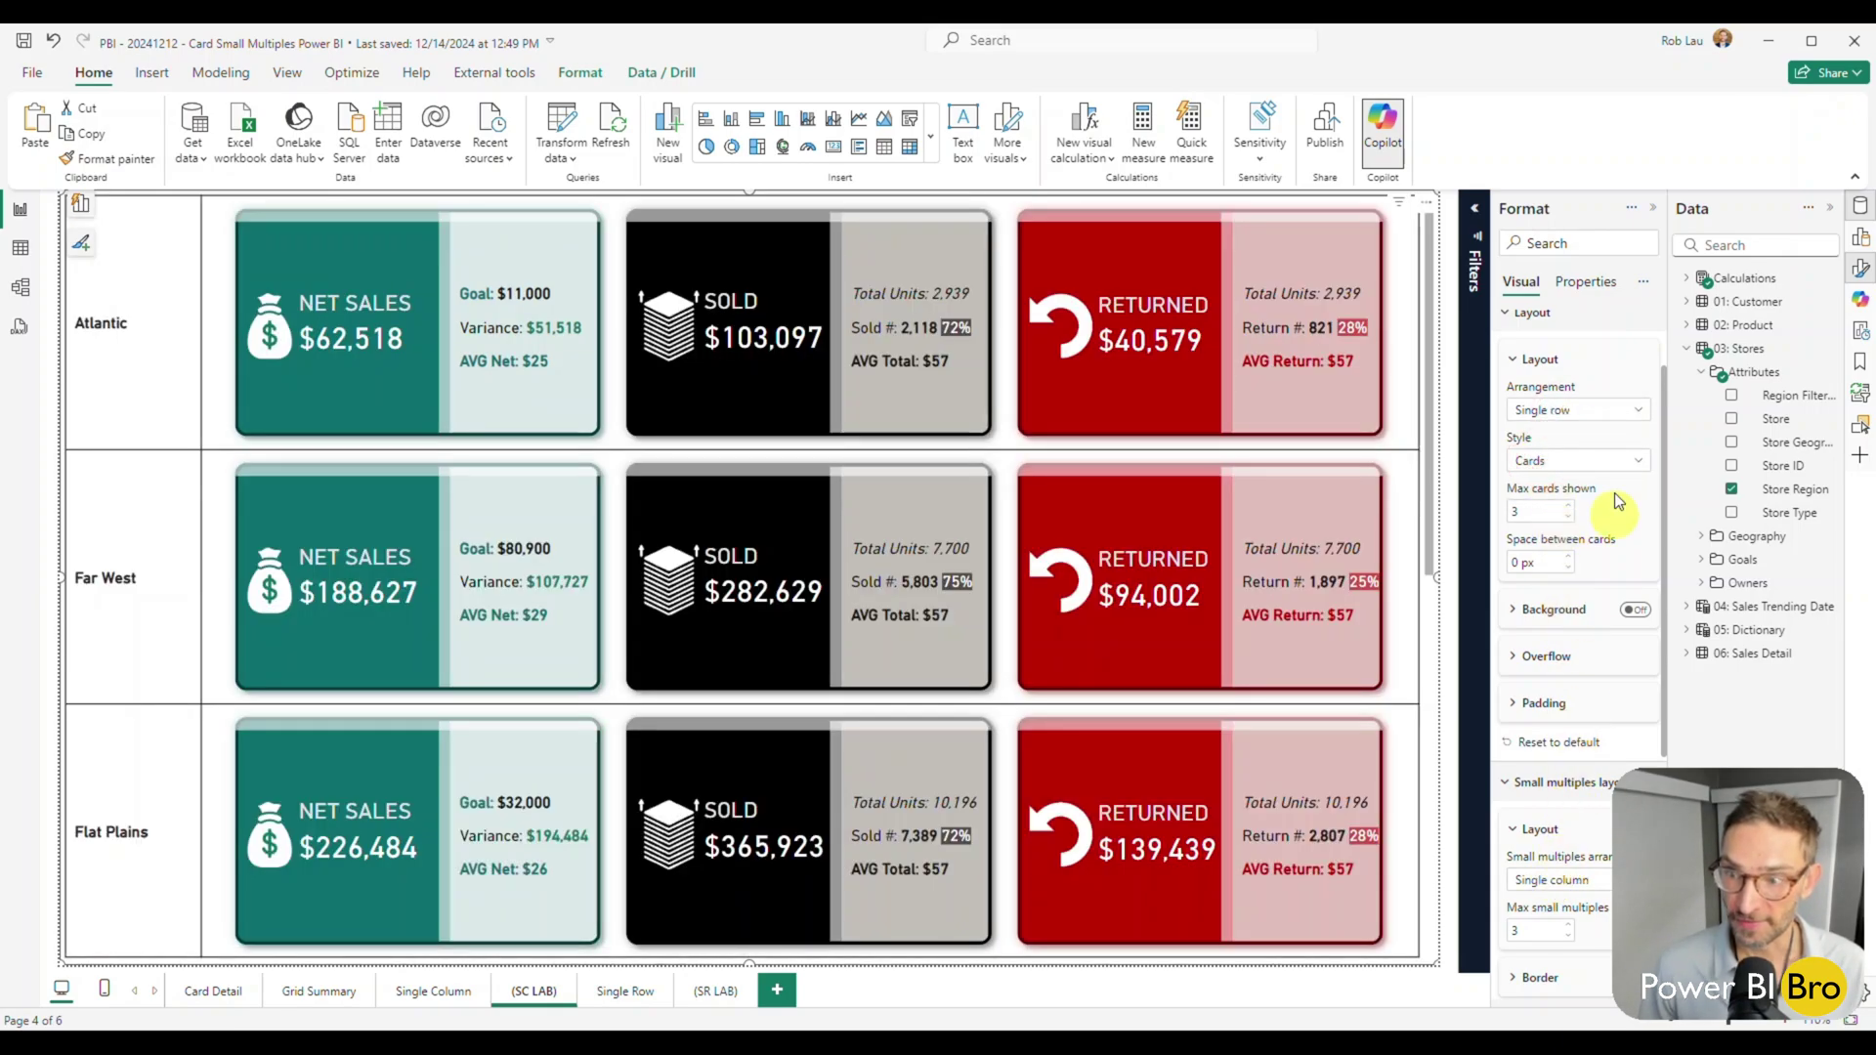
left_click(1593, 413)
left_click(1558, 481)
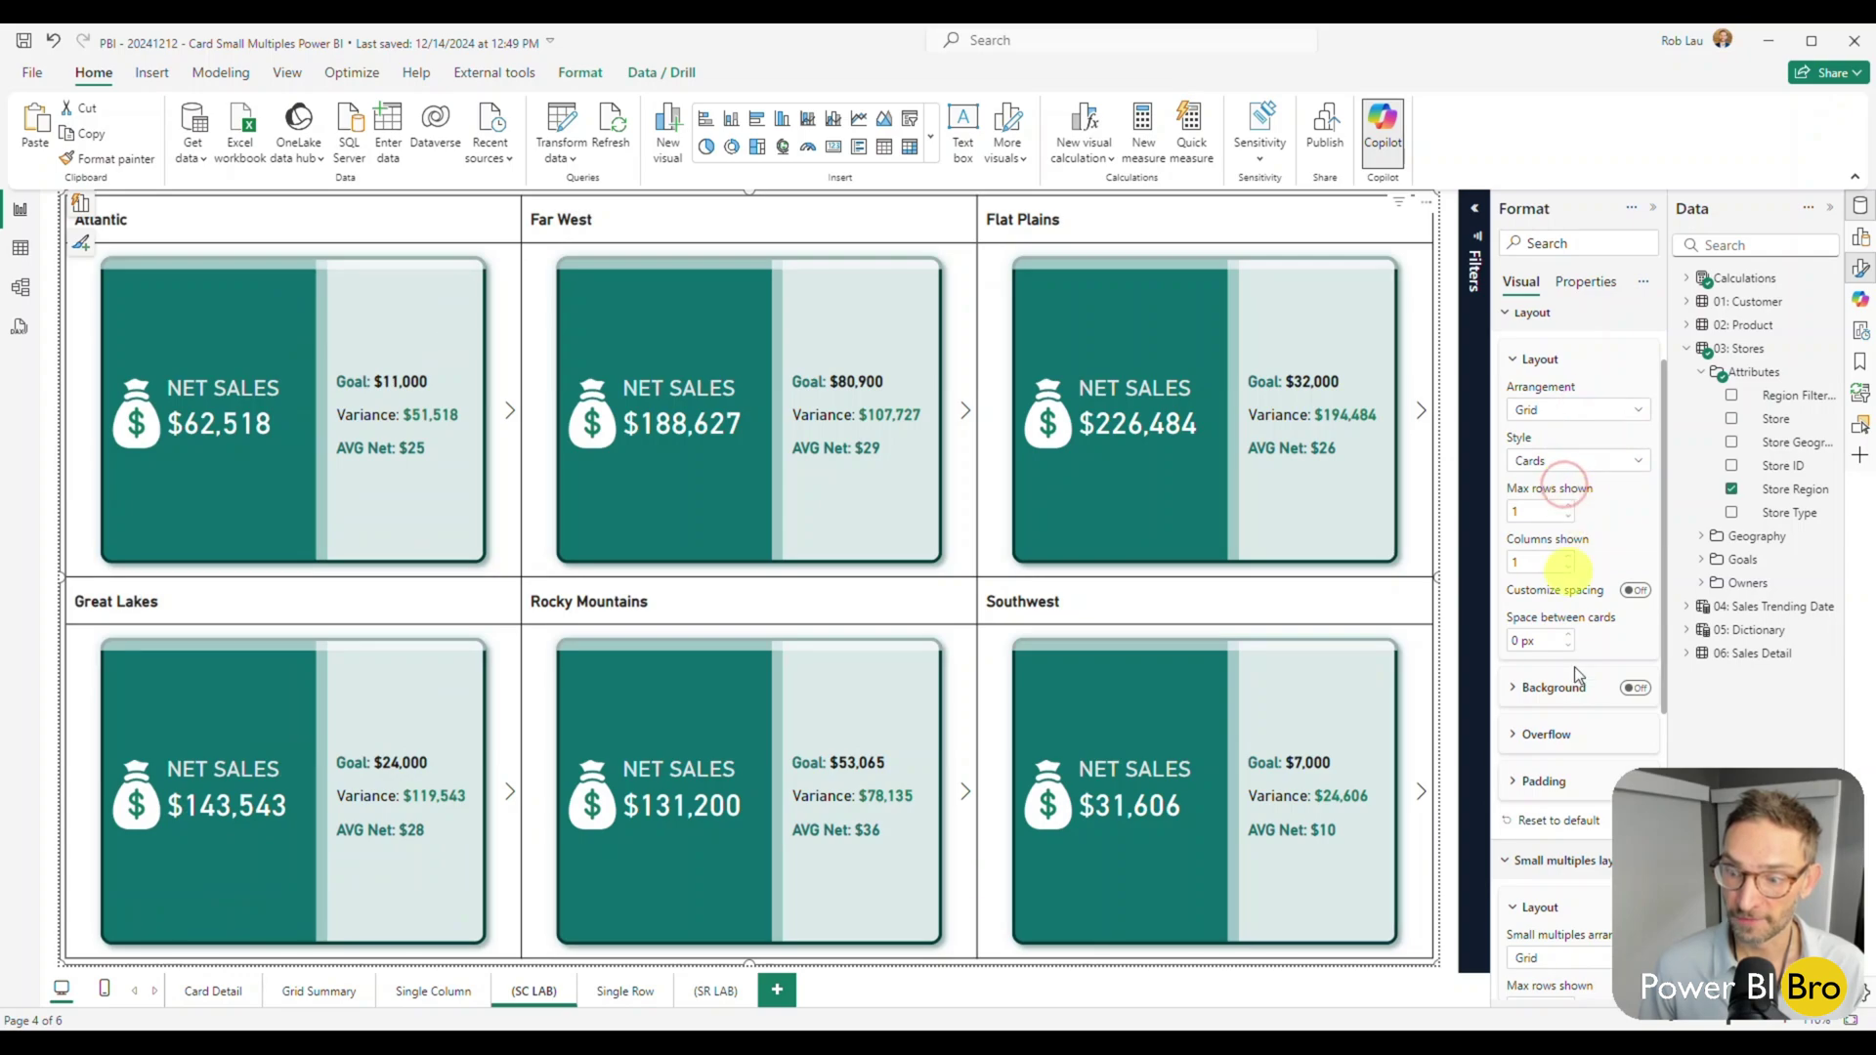
left_click(1560, 409)
left_click(1560, 434)
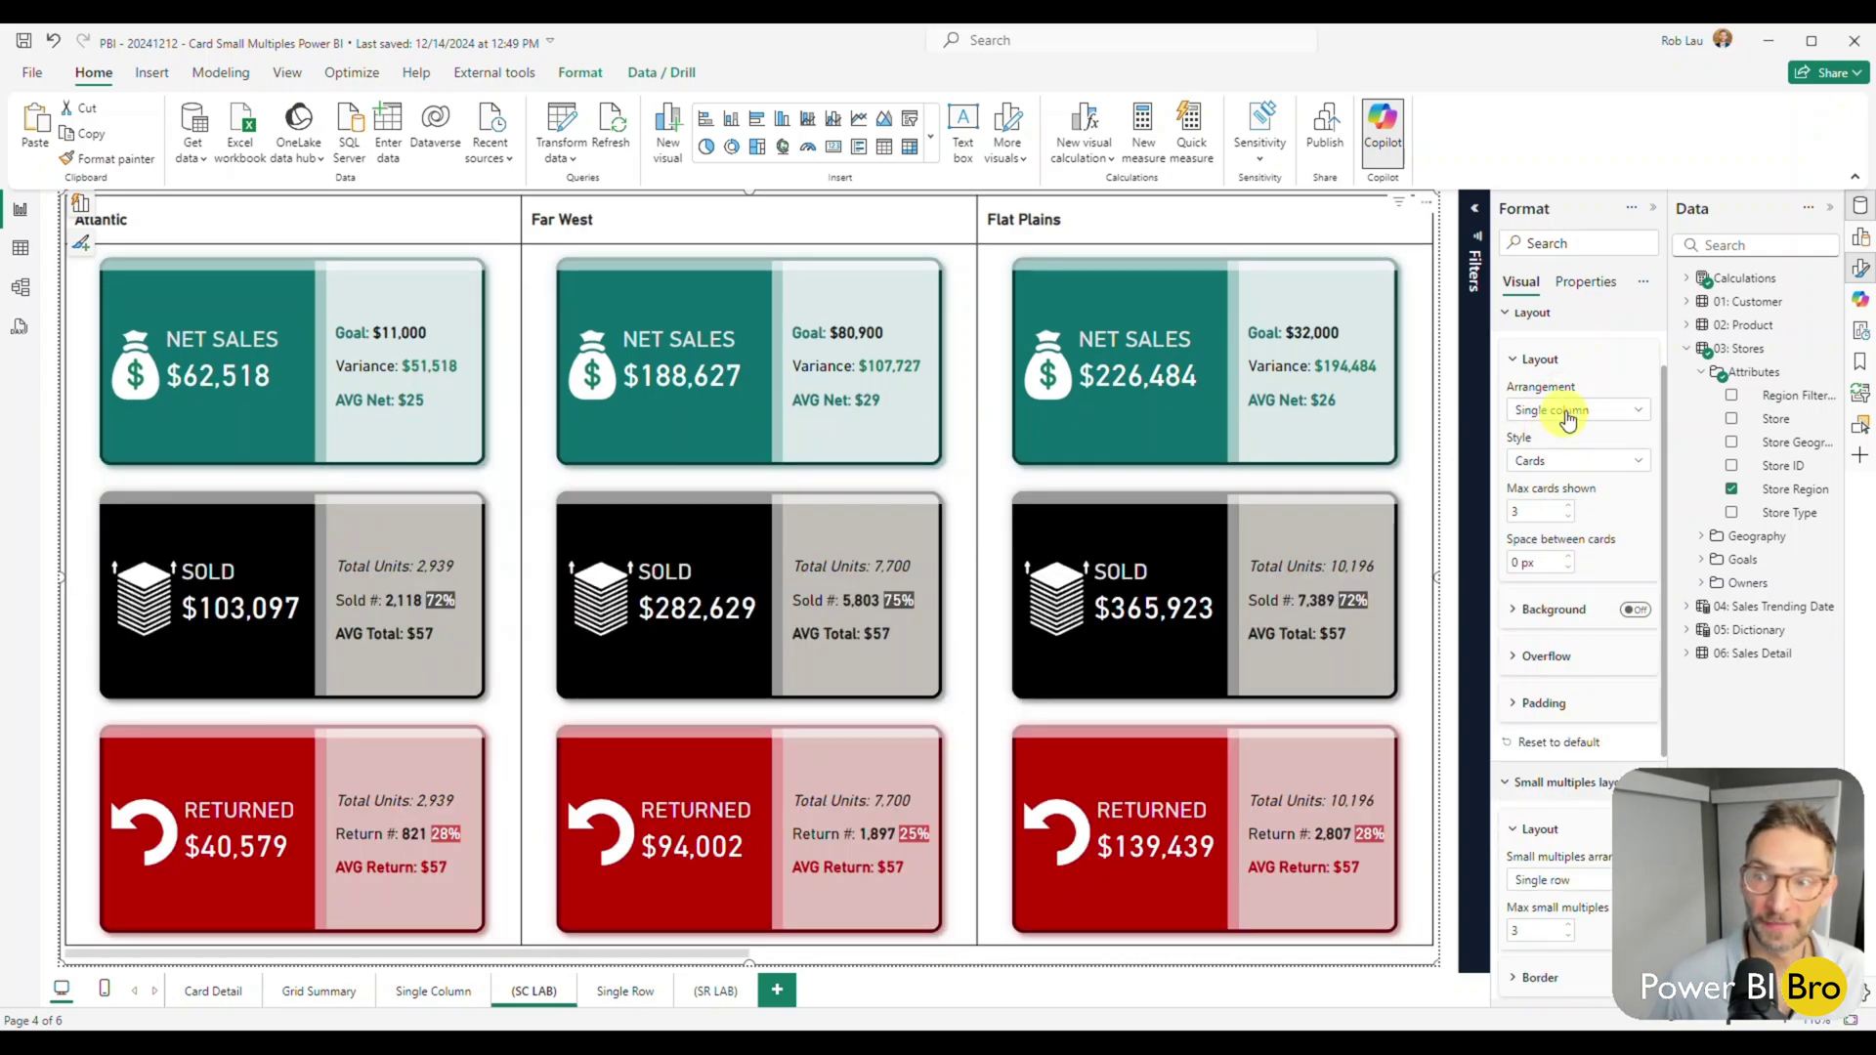
left_click(1566, 414)
left_click(1551, 459)
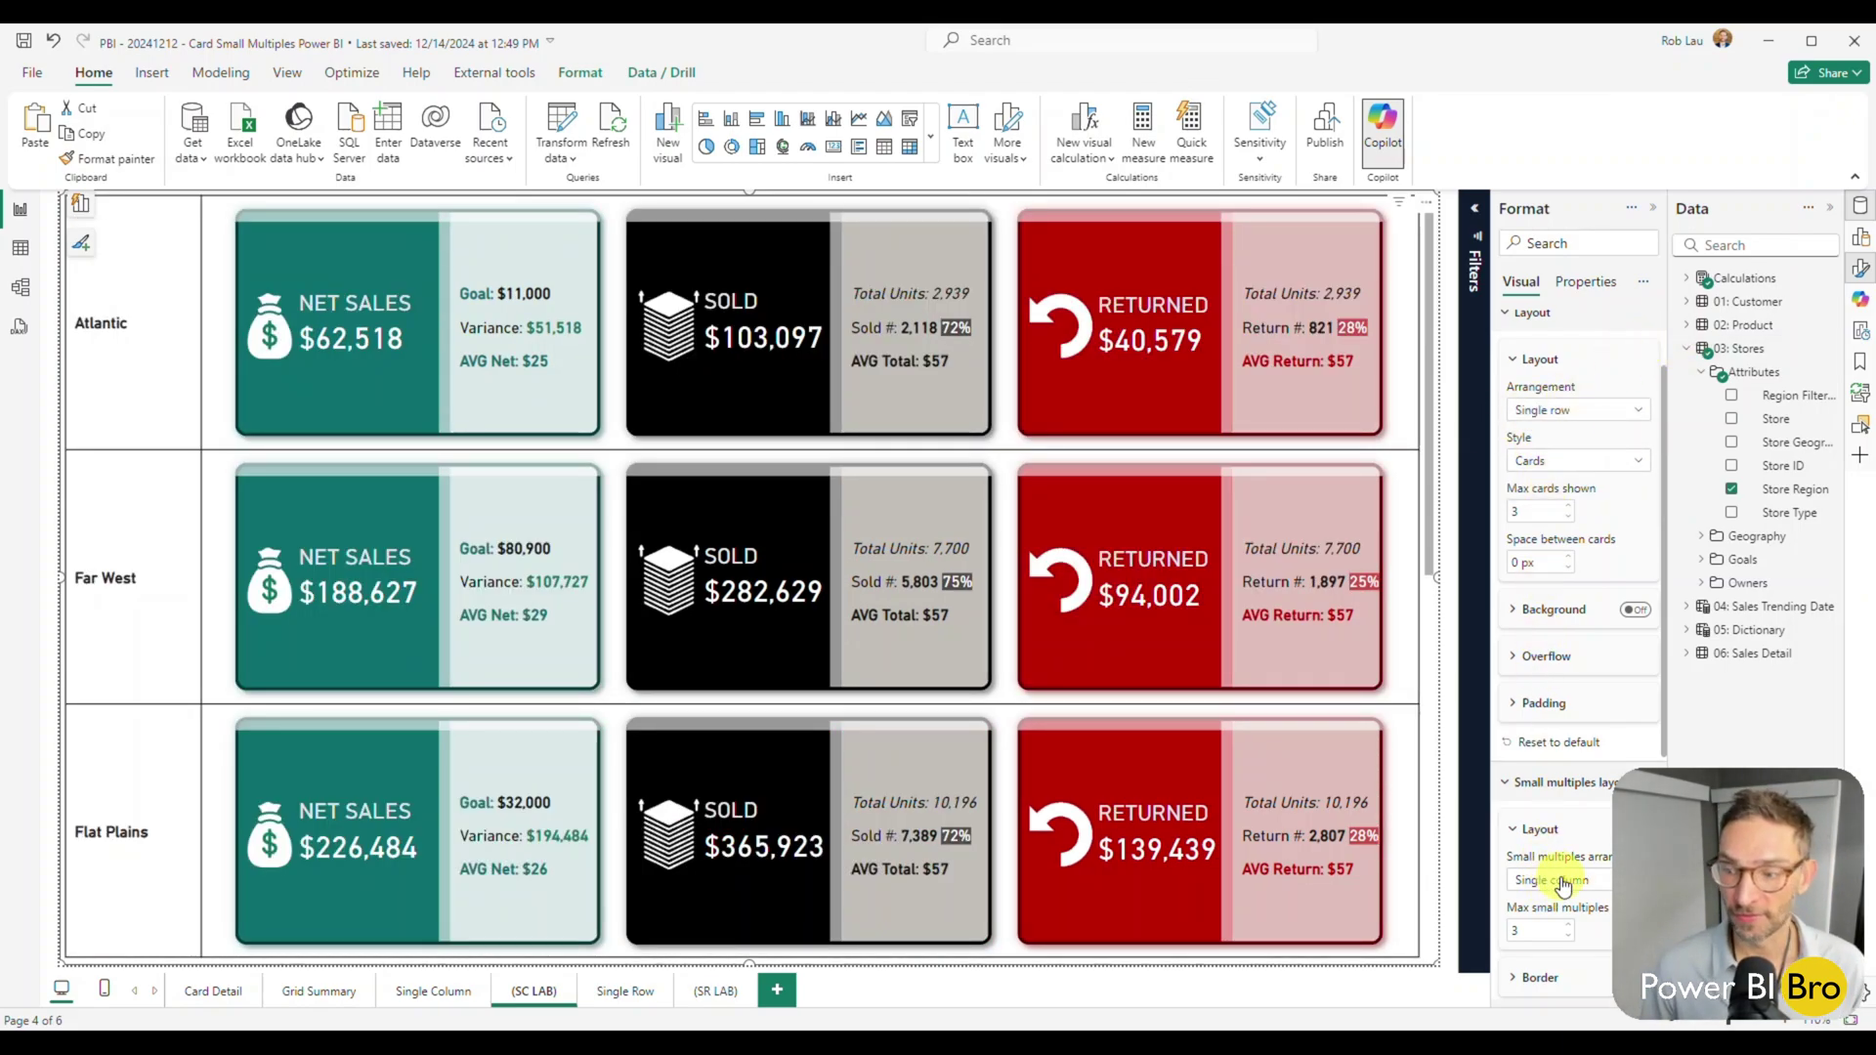
left_click(1530, 314)
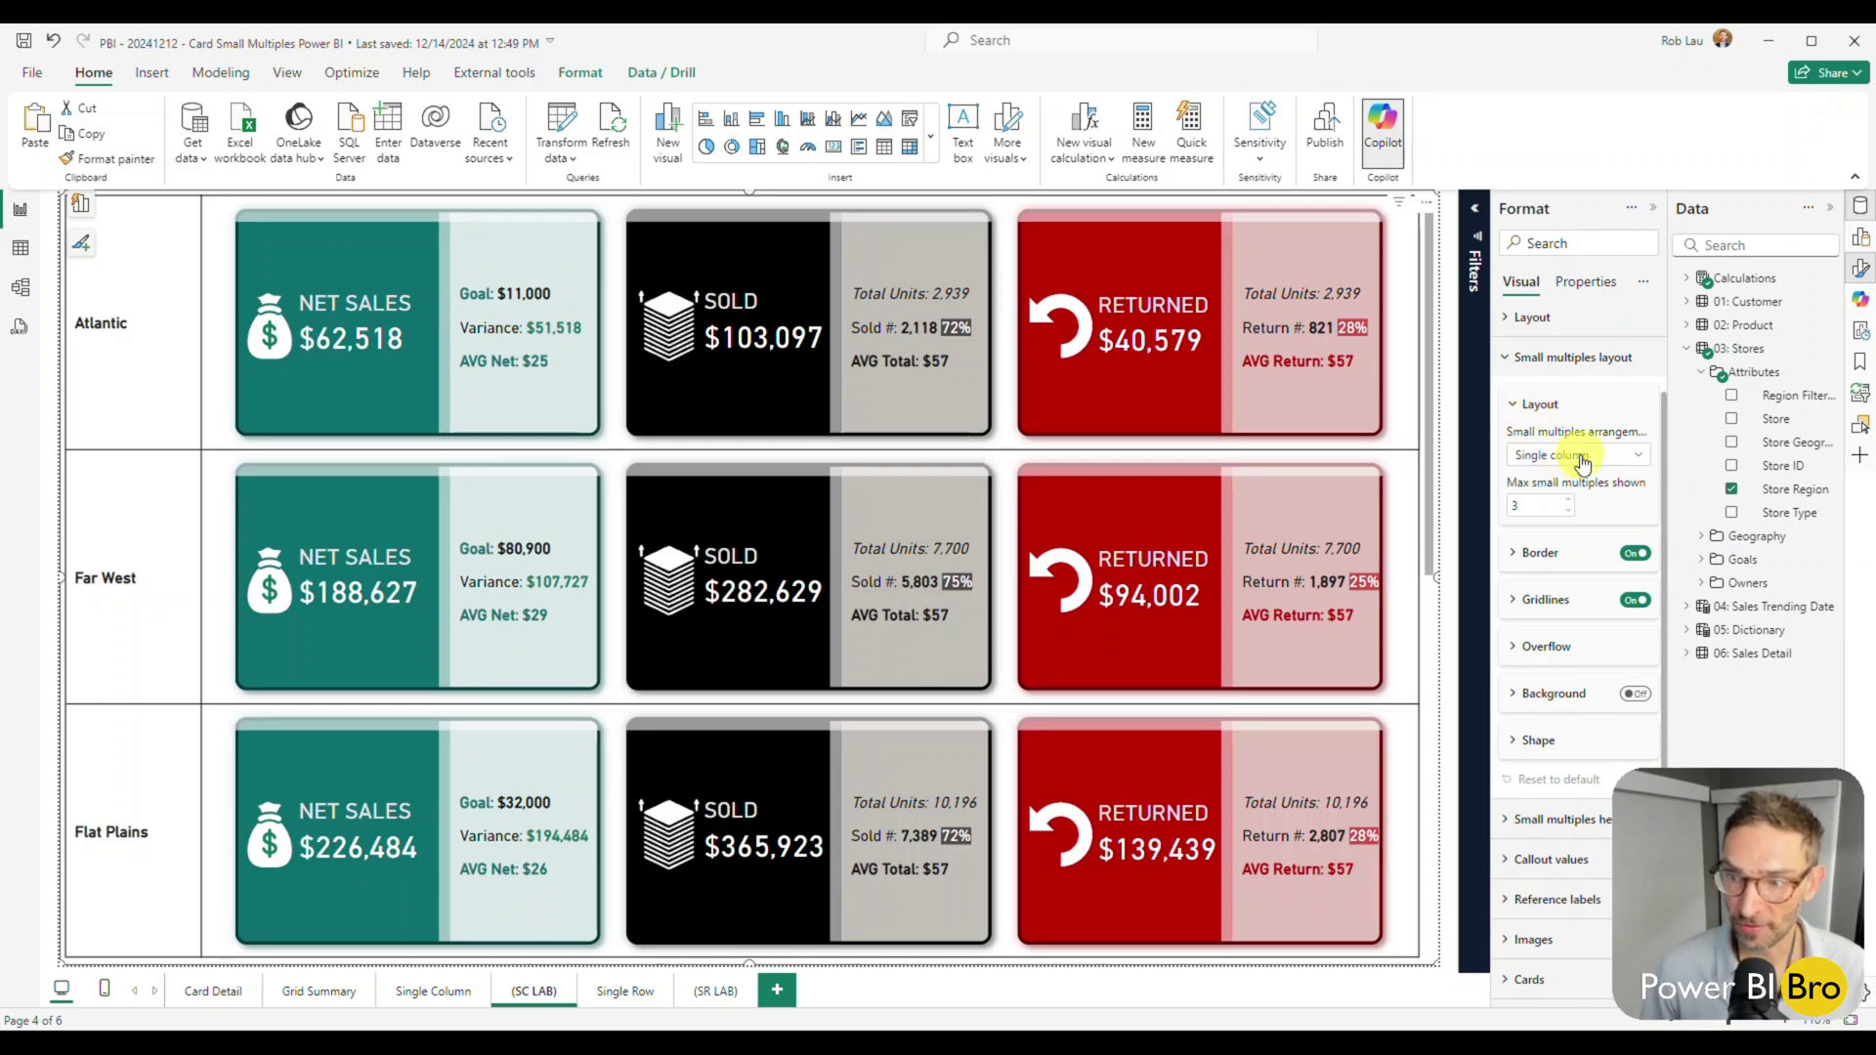
left_click(409, 989)
left_click(324, 991)
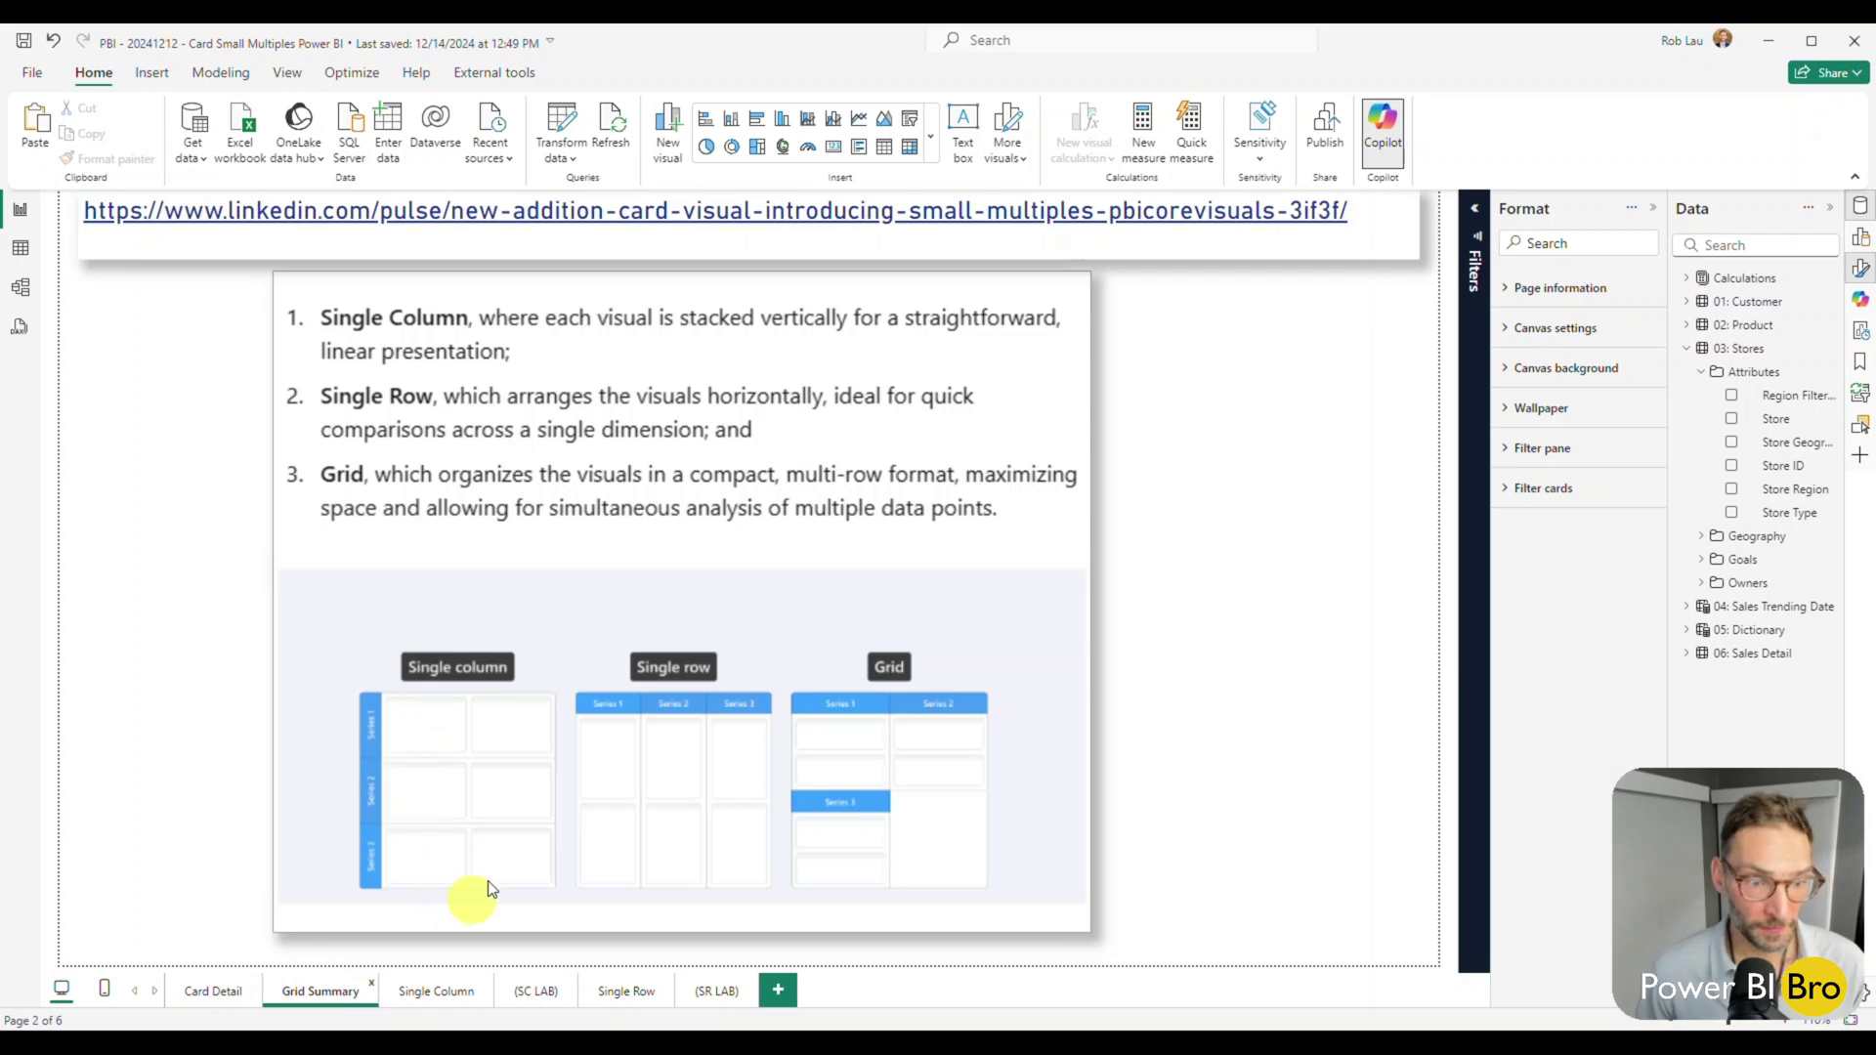
Step: Back on (SC LAB), select the card small-multiples visual and collapse its Small multiples layout section
left_click(539, 991)
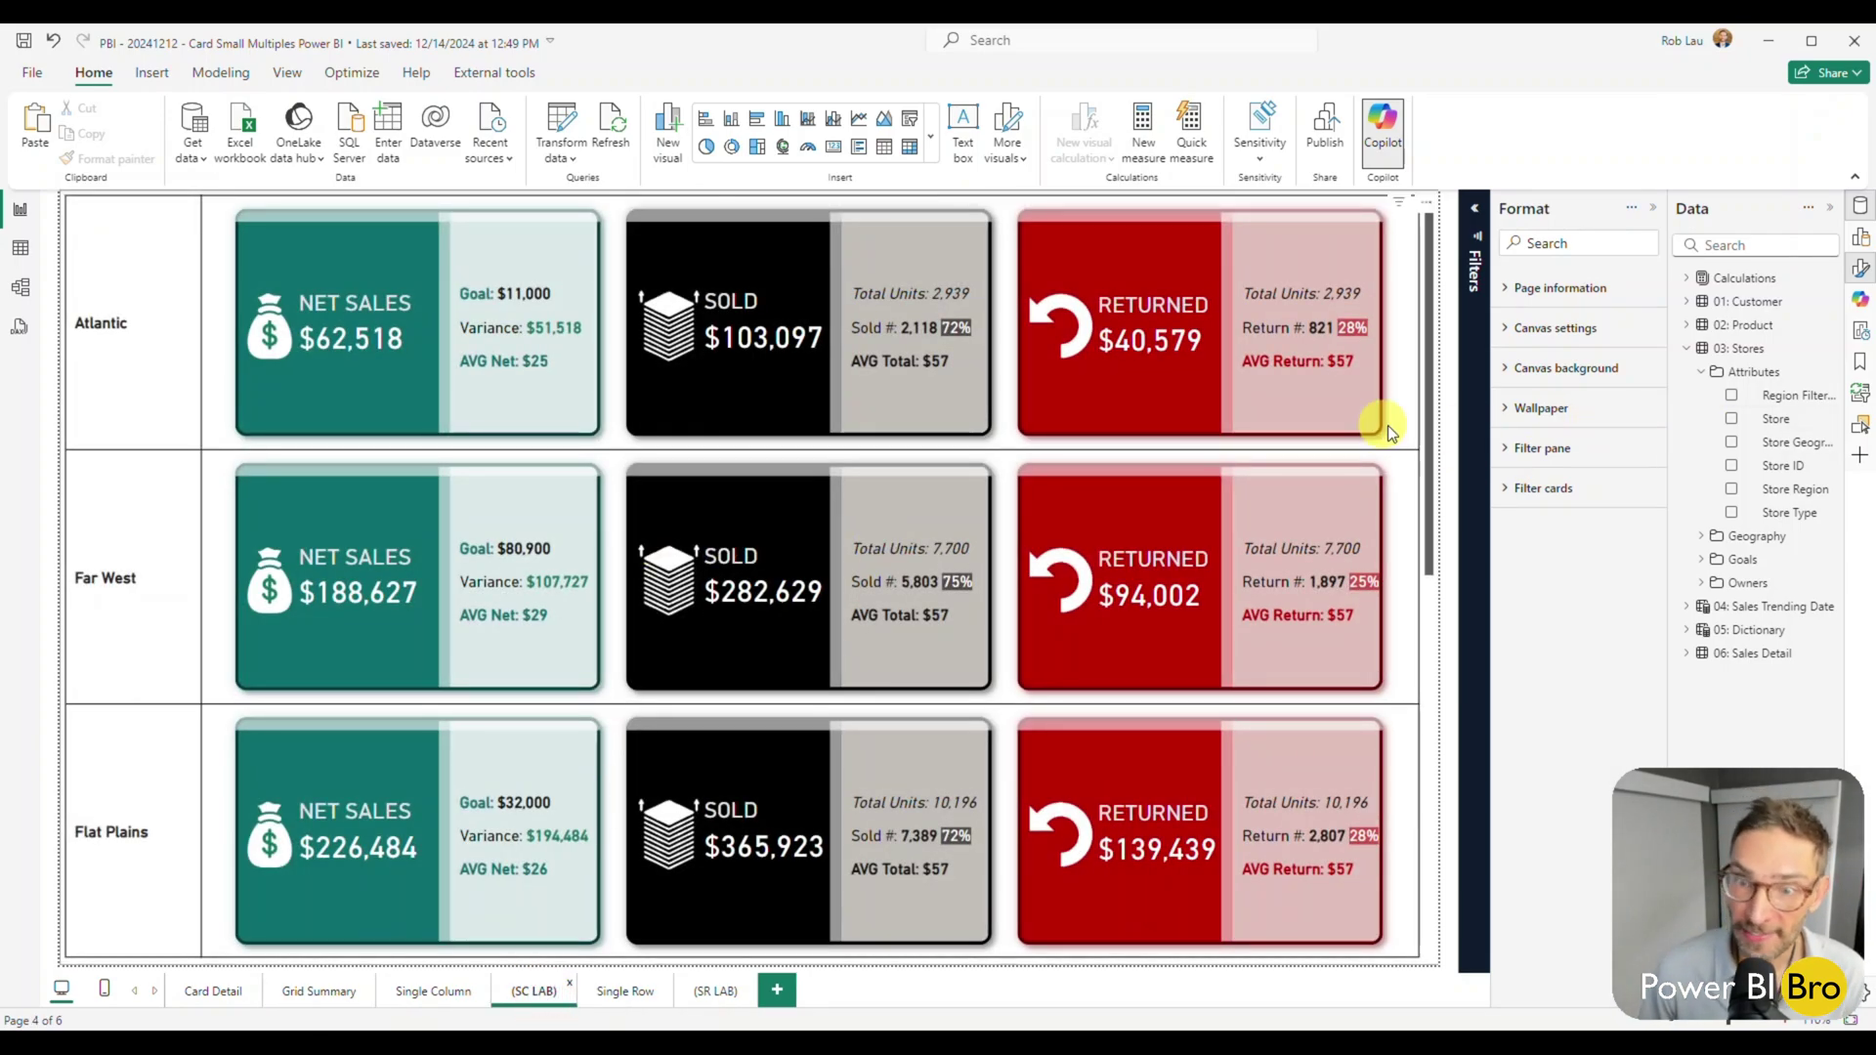
left_click(1416, 434)
left_click(1532, 451)
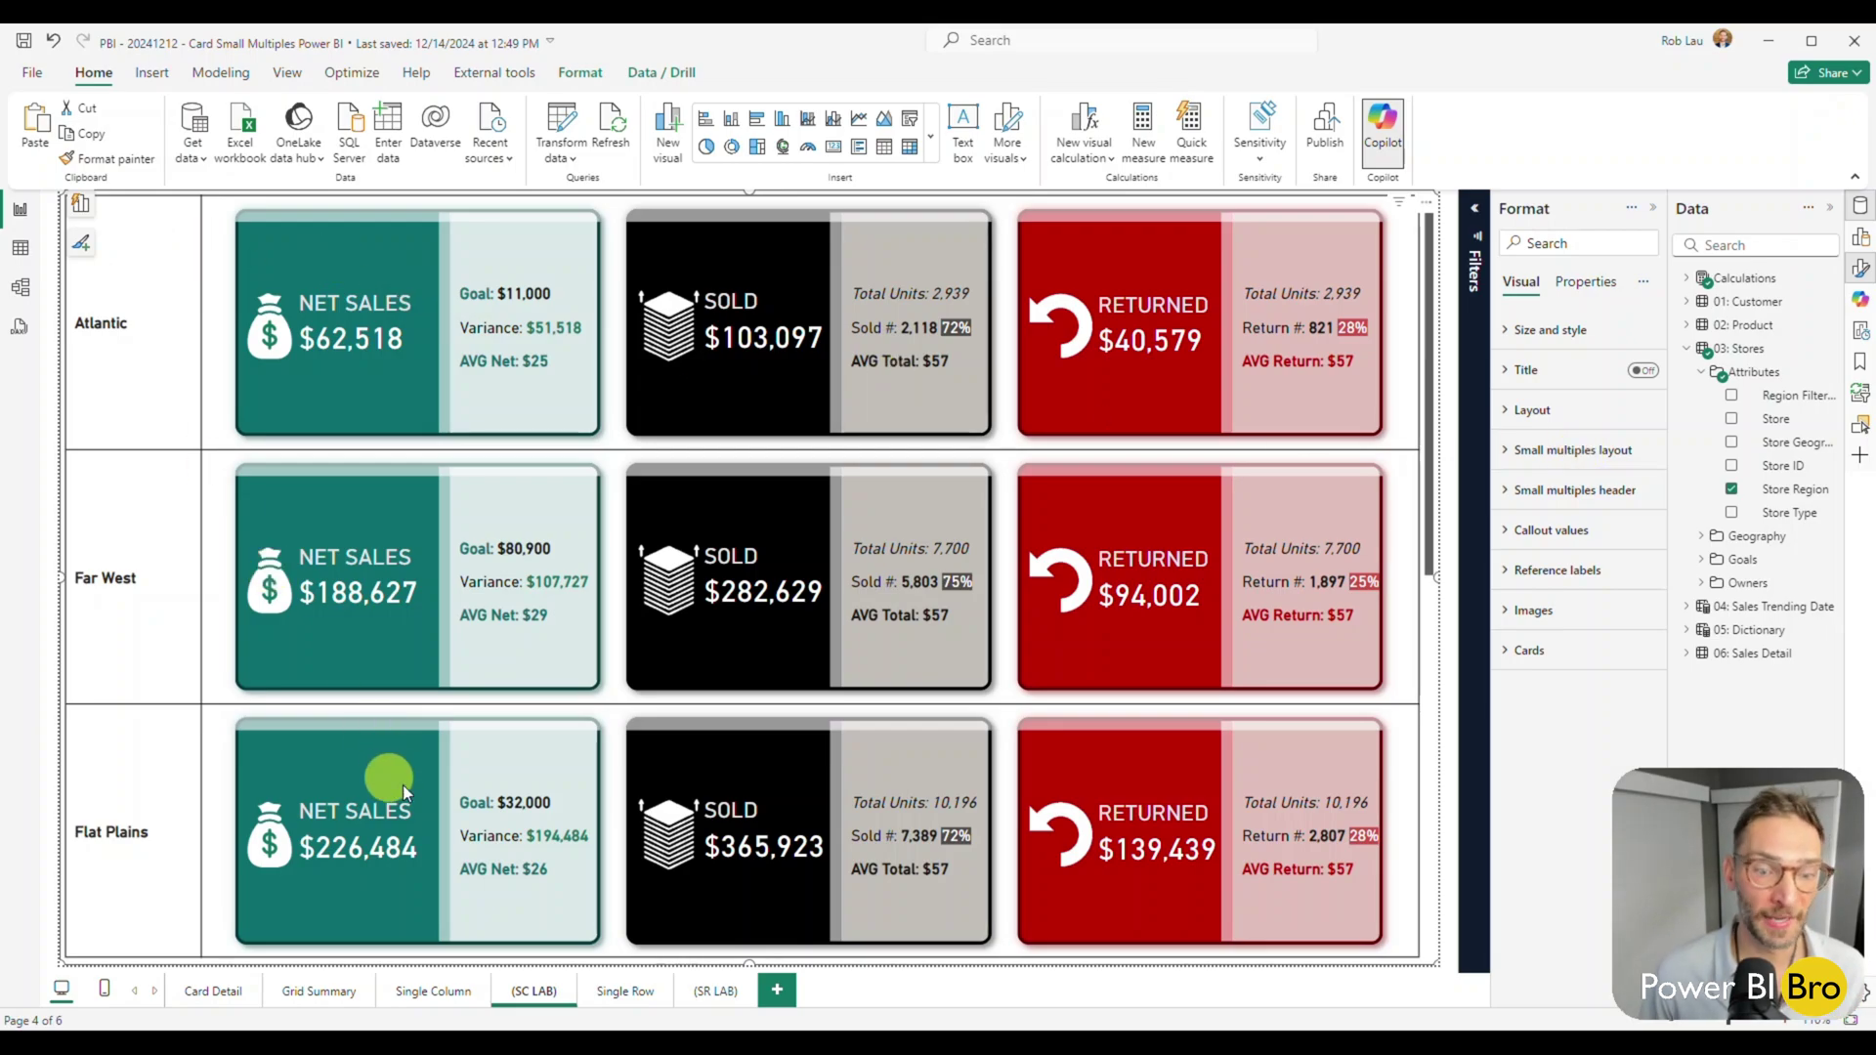
Step: Preview the small multiples arrangement as Single row, then set it back to Single column
left_click_drag(1429, 344, 1442, 293)
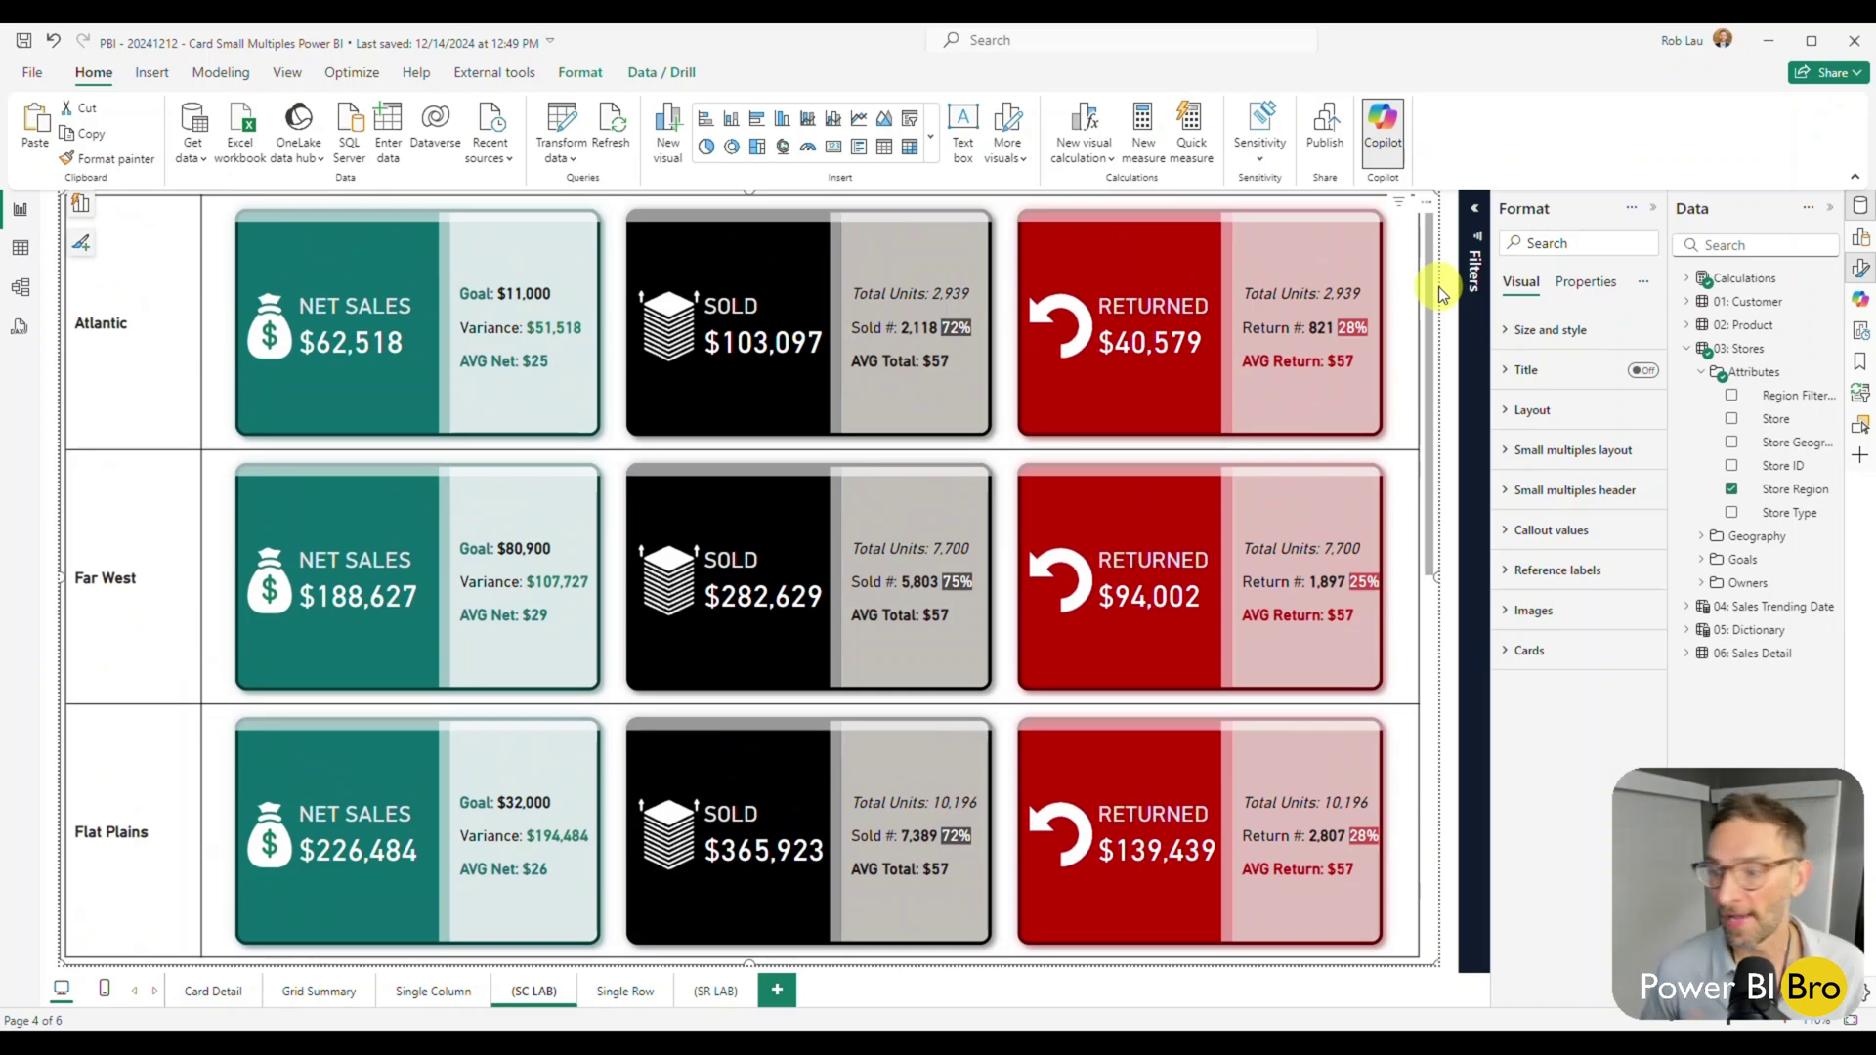
left_click(1513, 450)
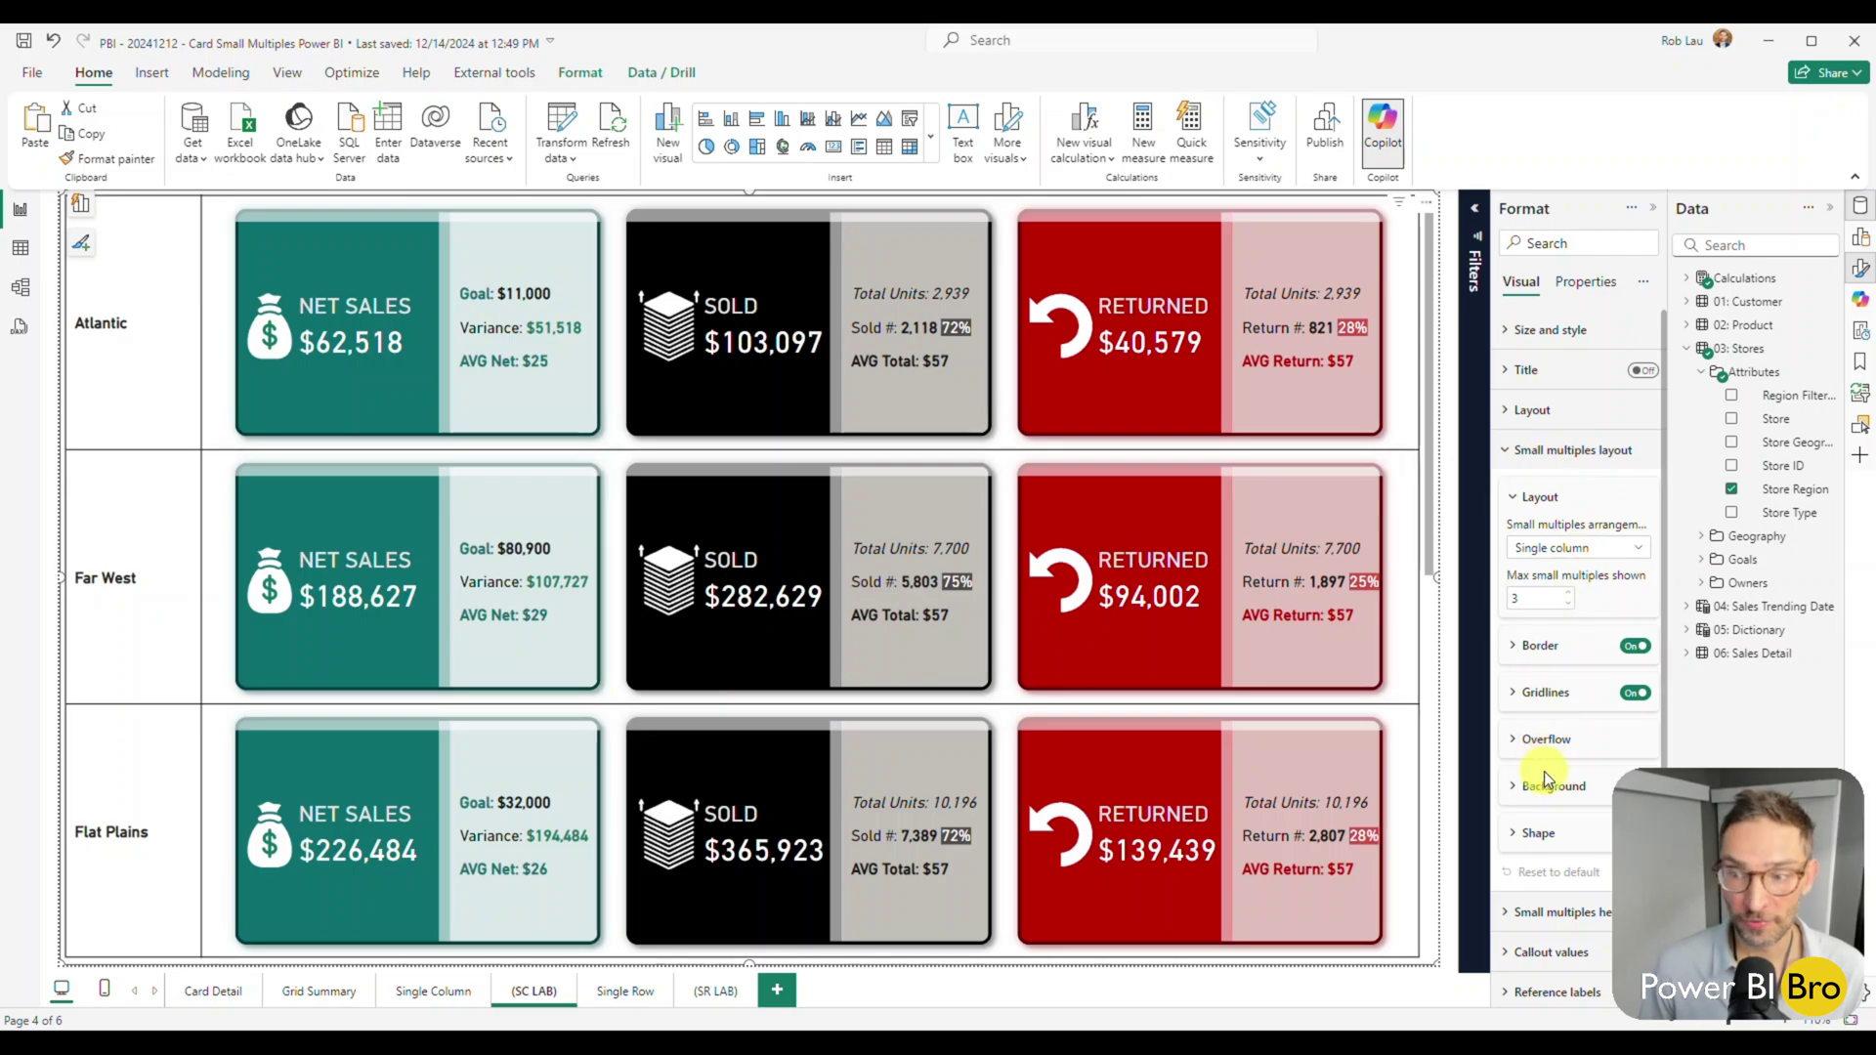
left_click(1562, 550)
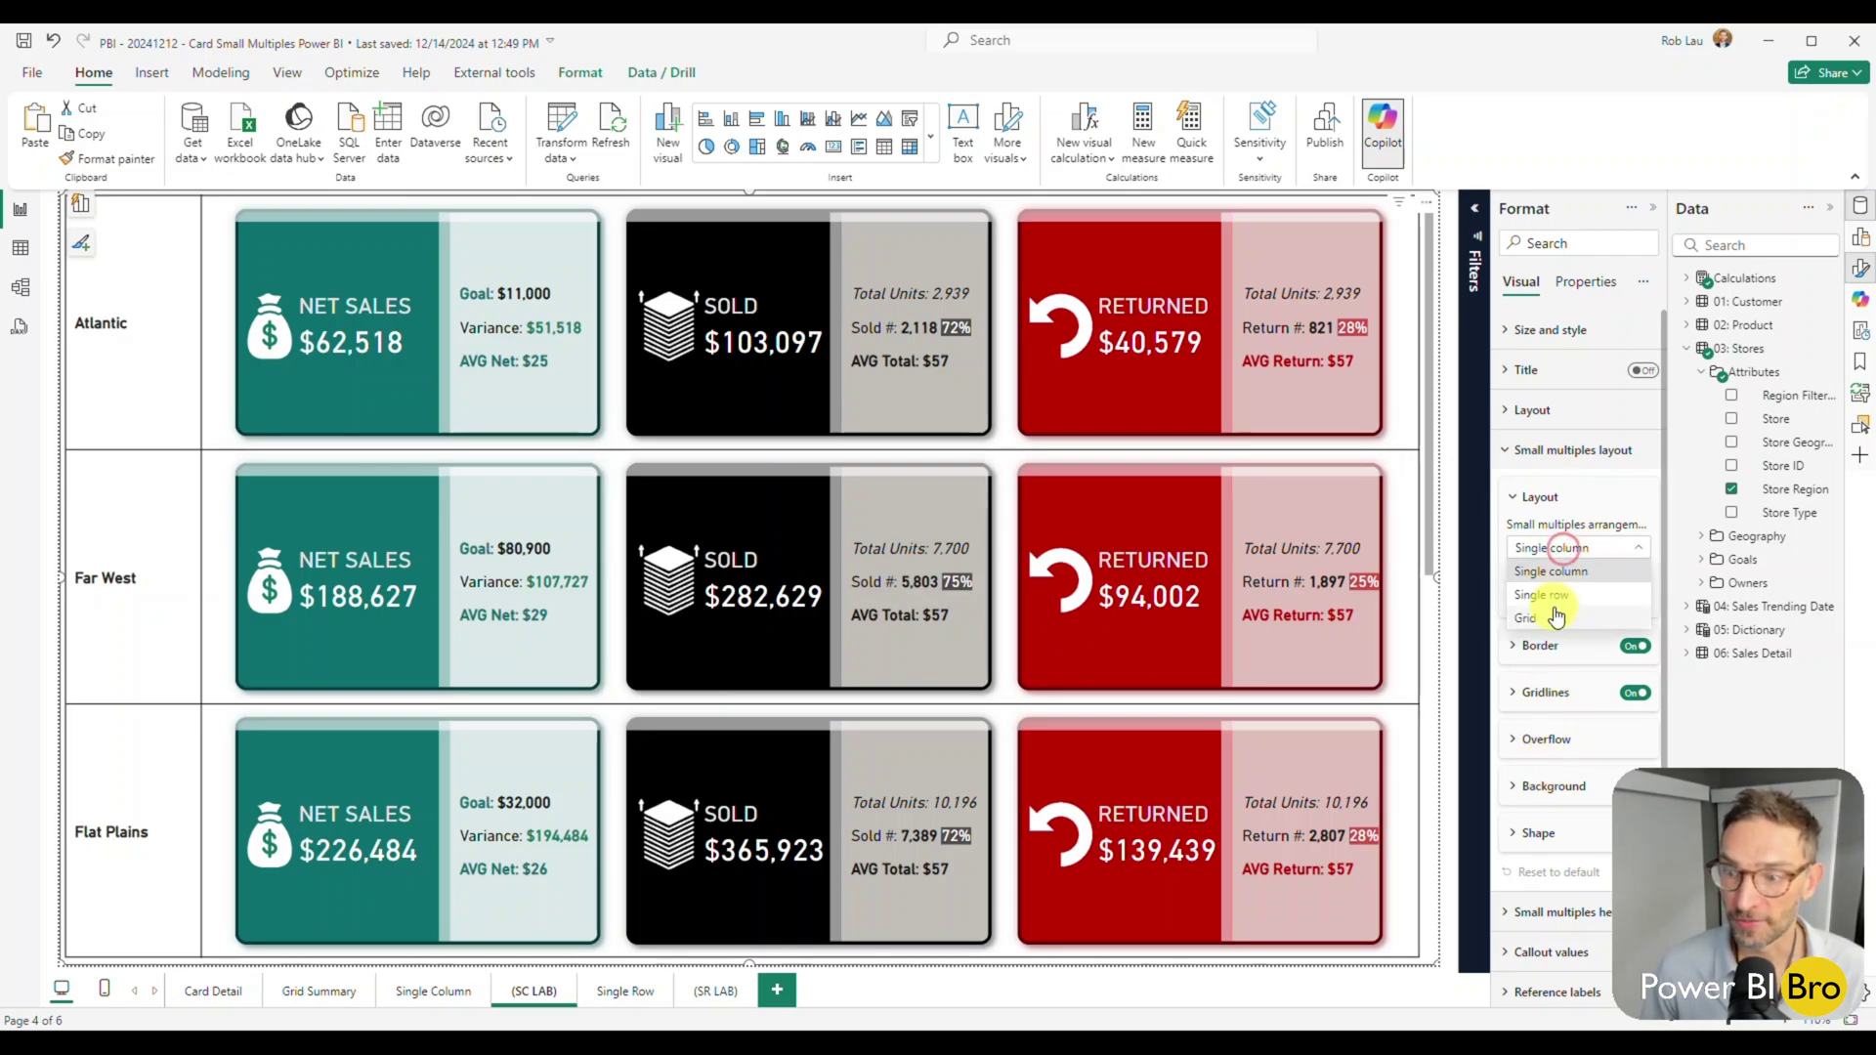
left_click(1558, 595)
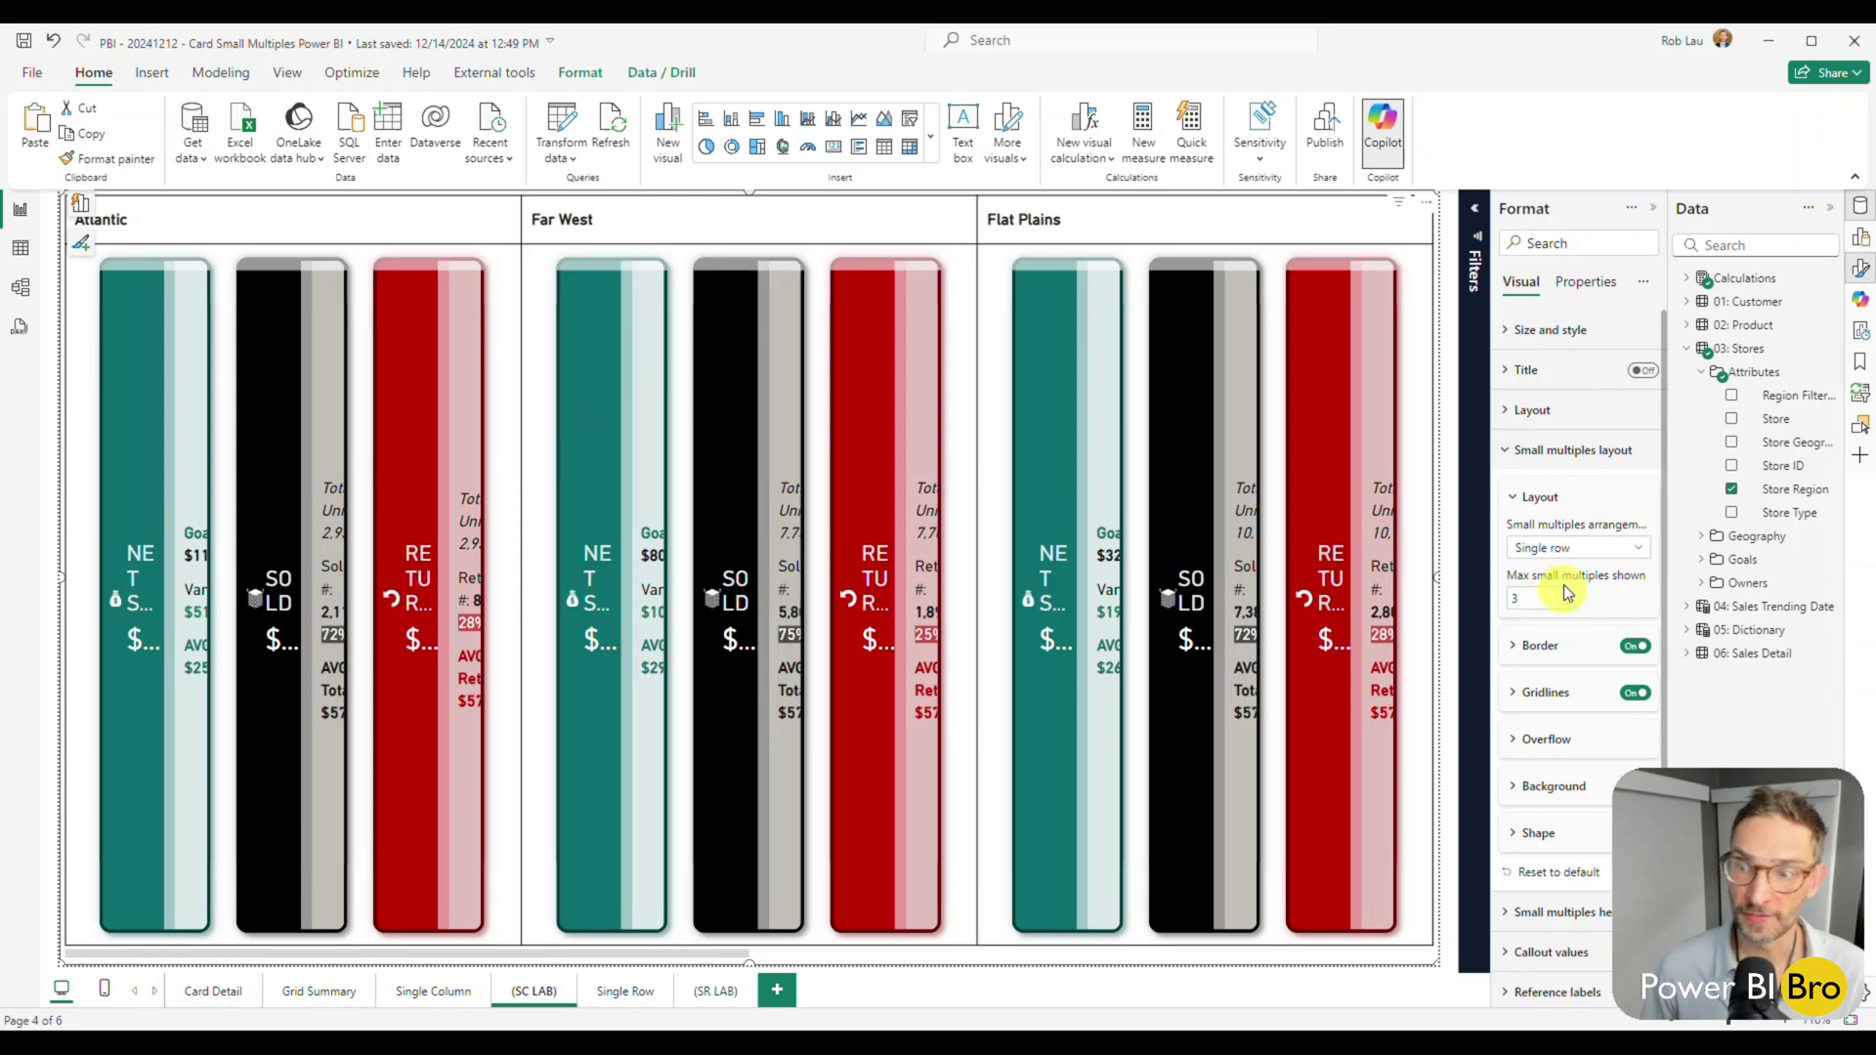
left_click(1575, 548)
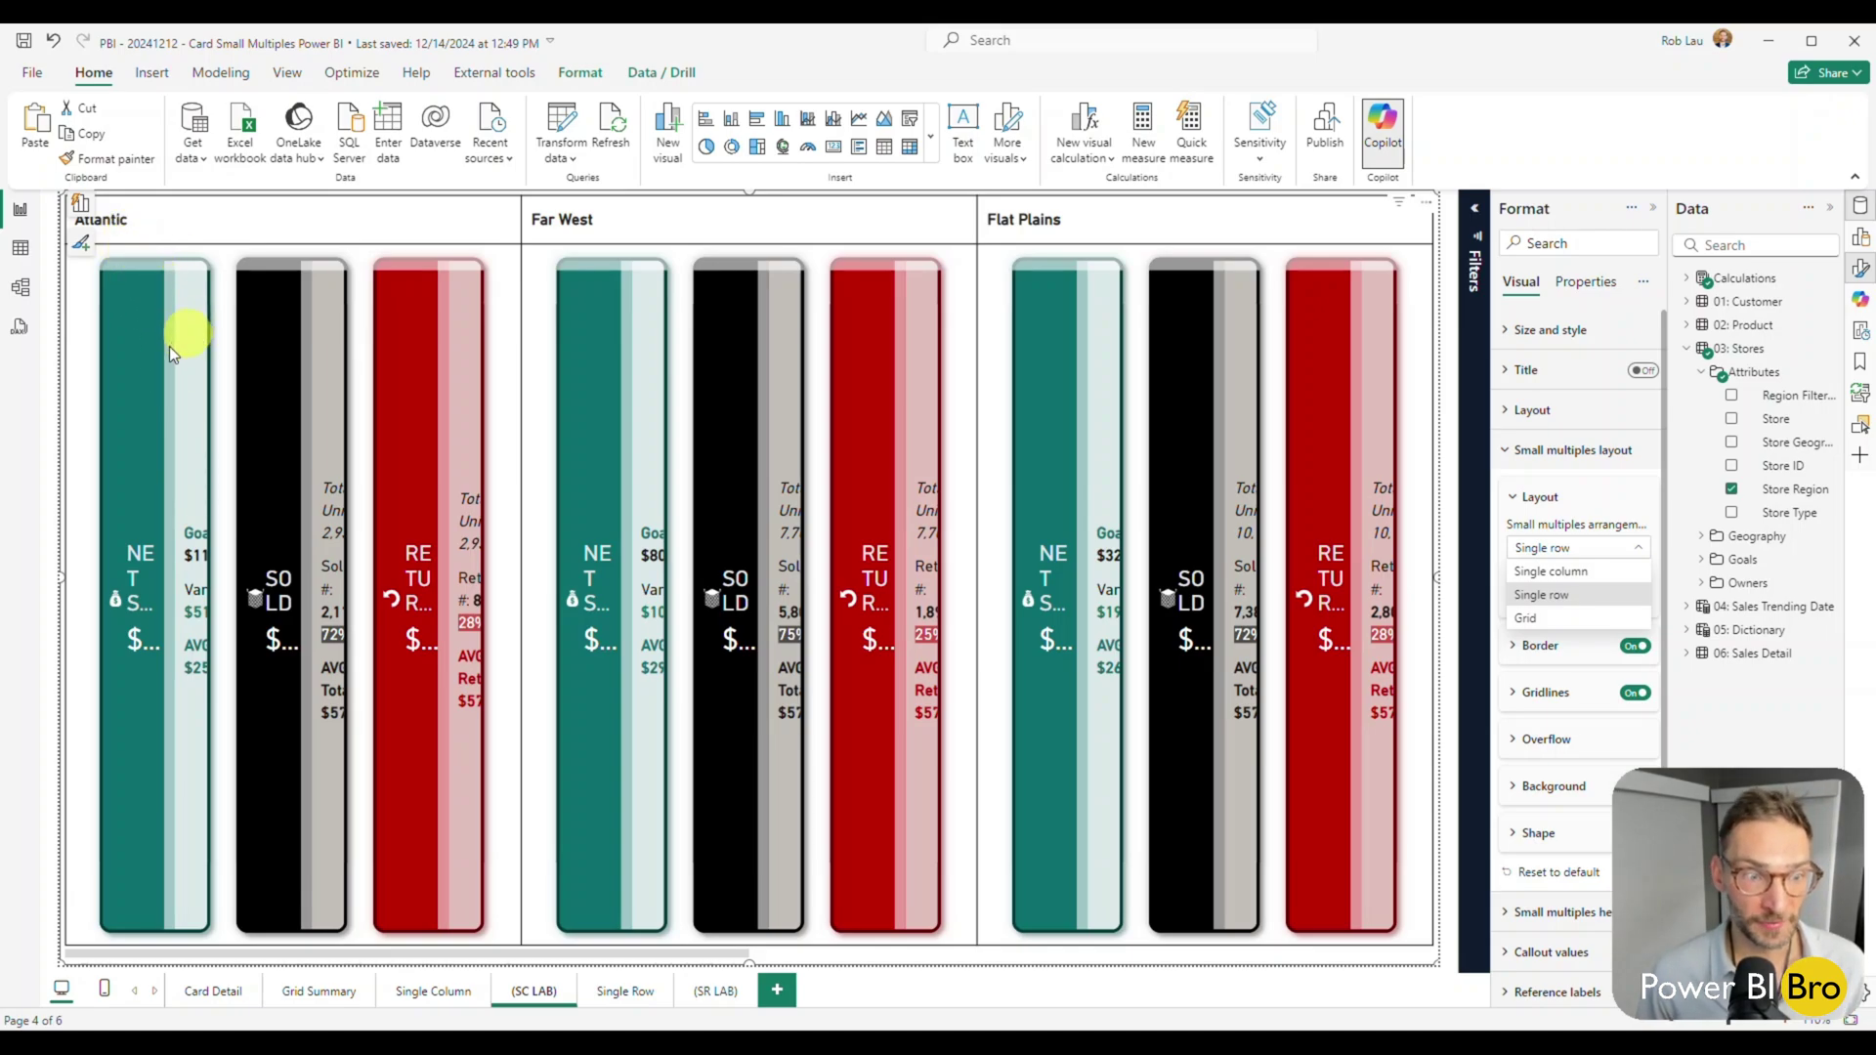
left_click(1587, 577)
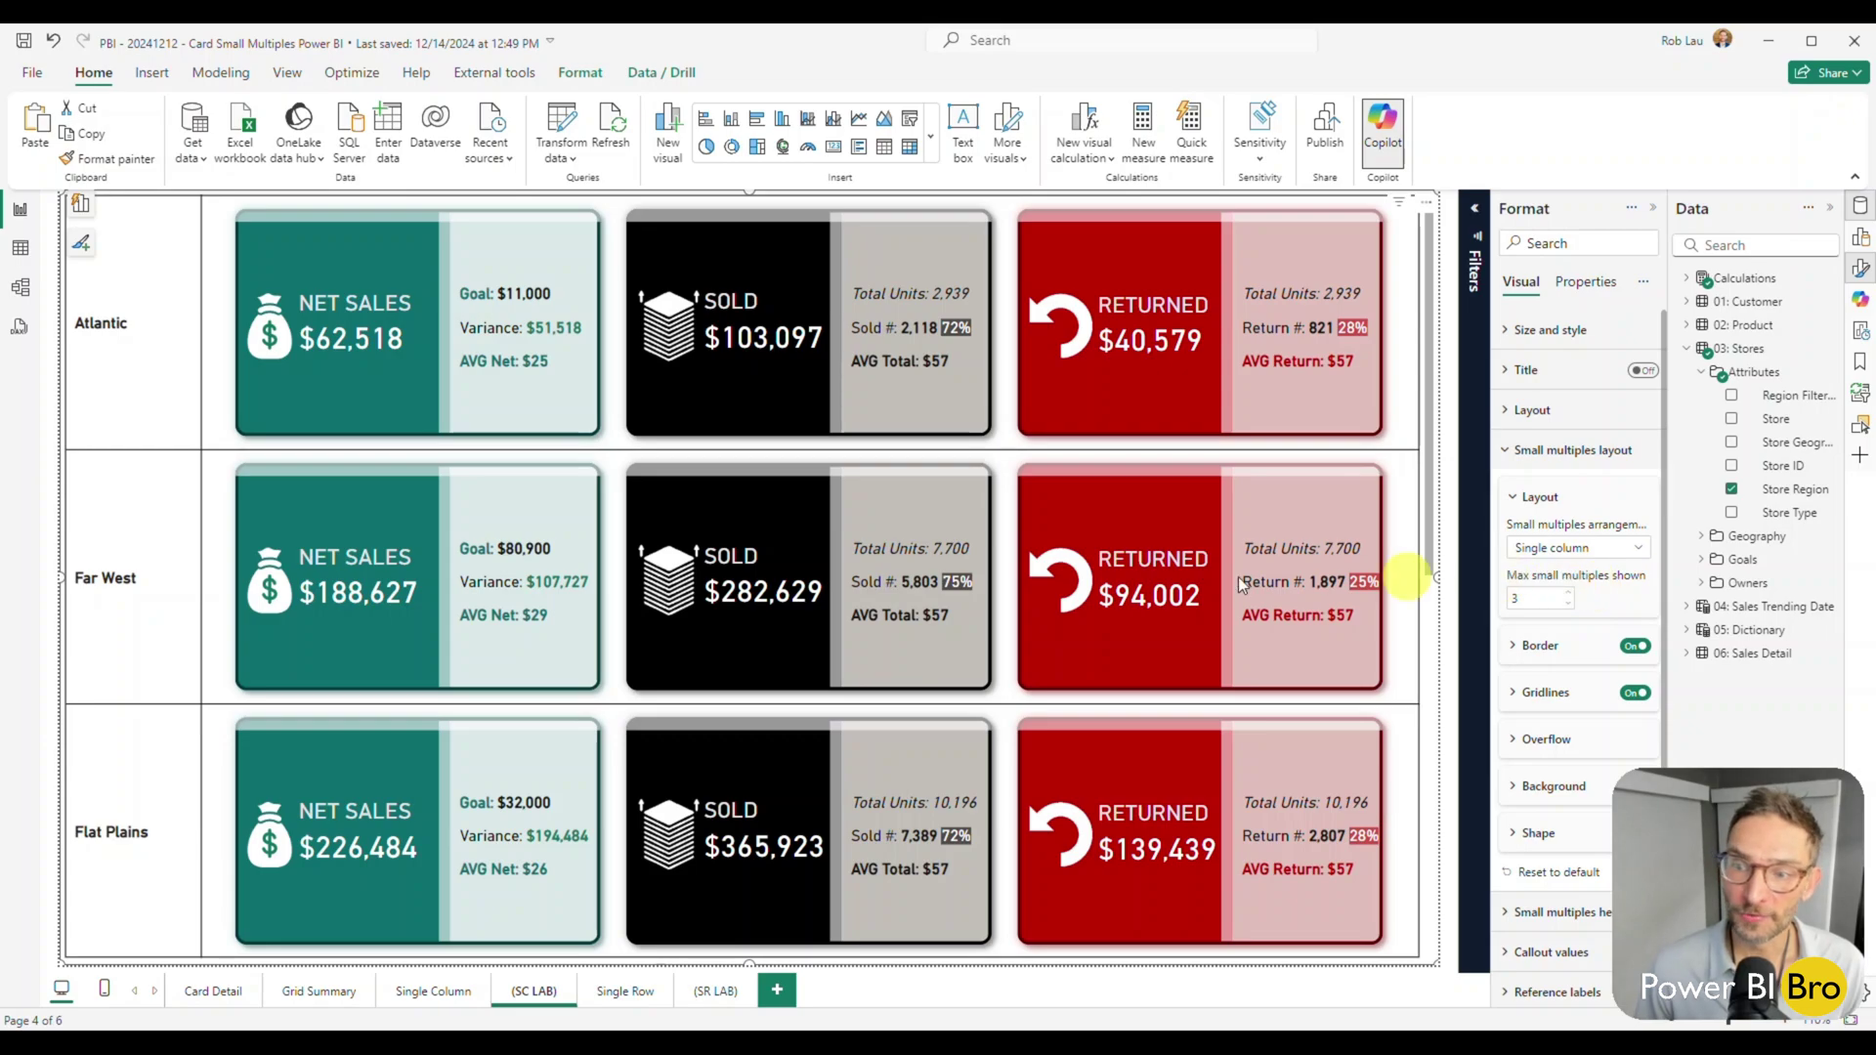
Step: Set Max small multiples shown to 7 to display all six regions, and turn the border off
scroll(178, 762, "down", 5)
scroll(177, 743, "down", 3)
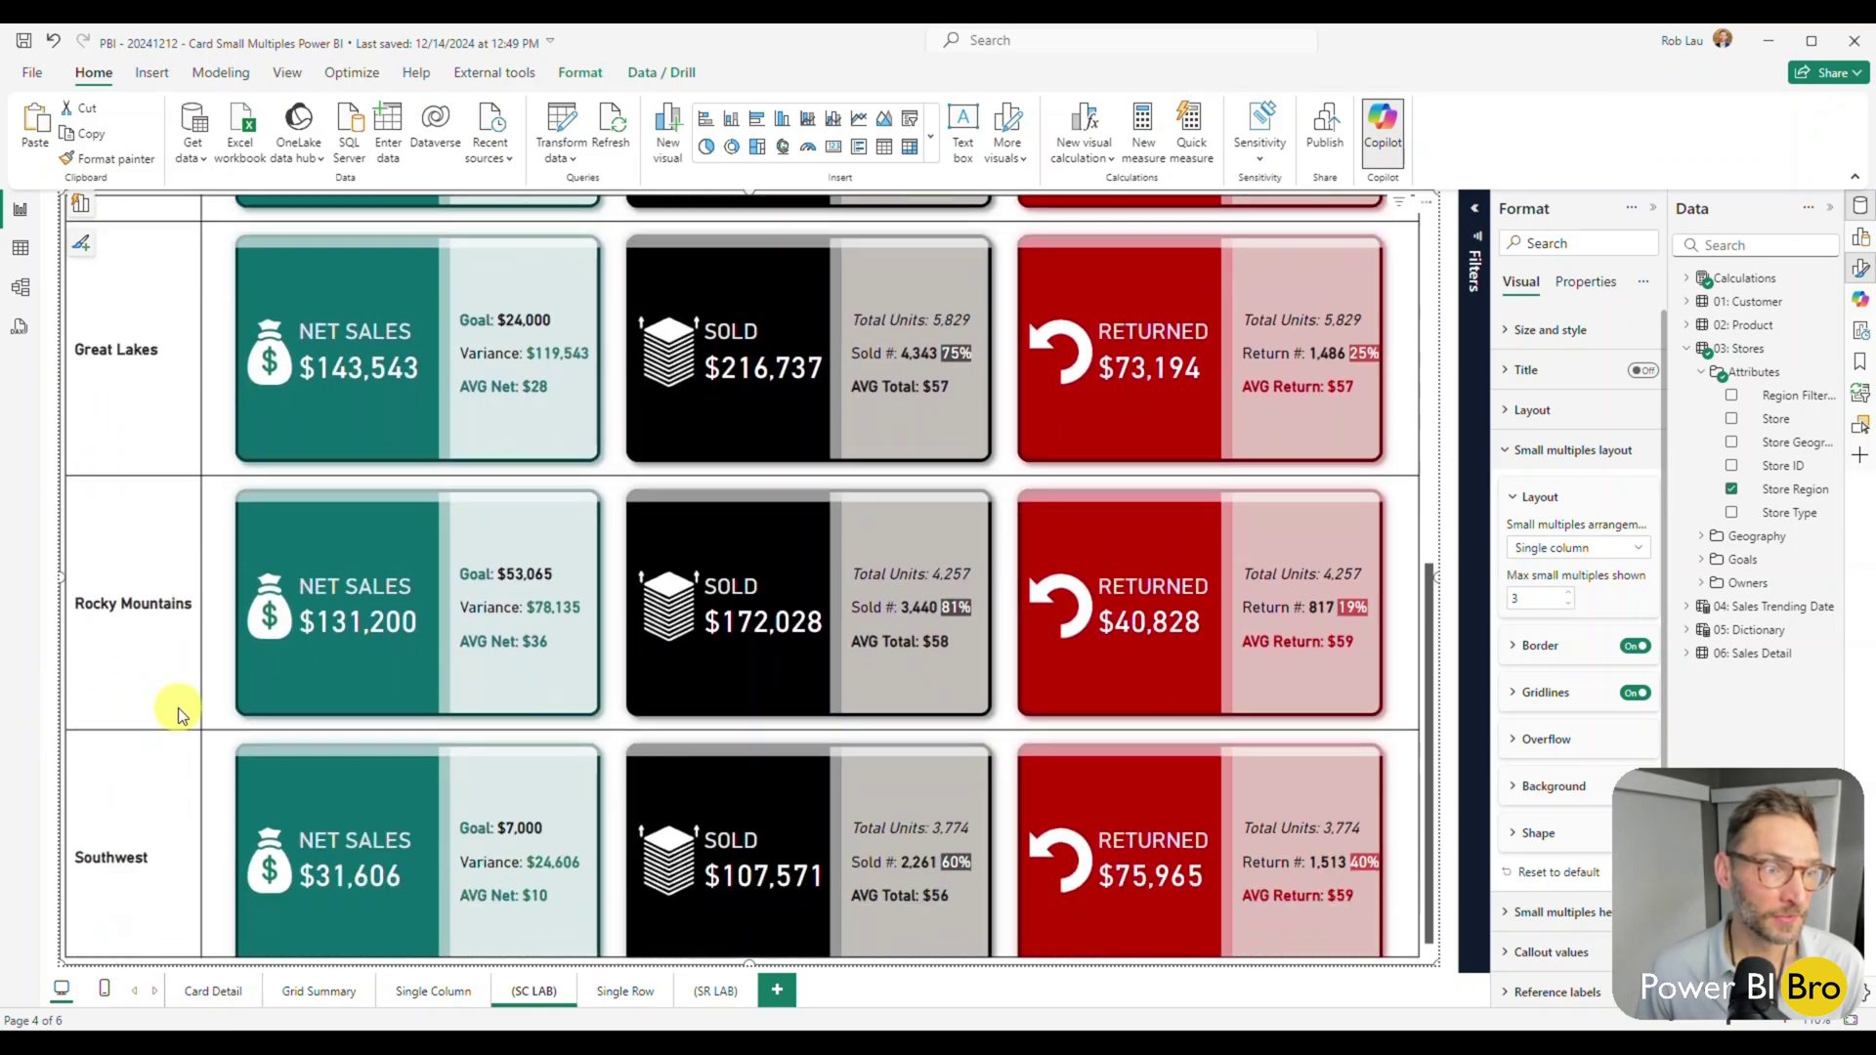
scroll(195, 629, "up", 8)
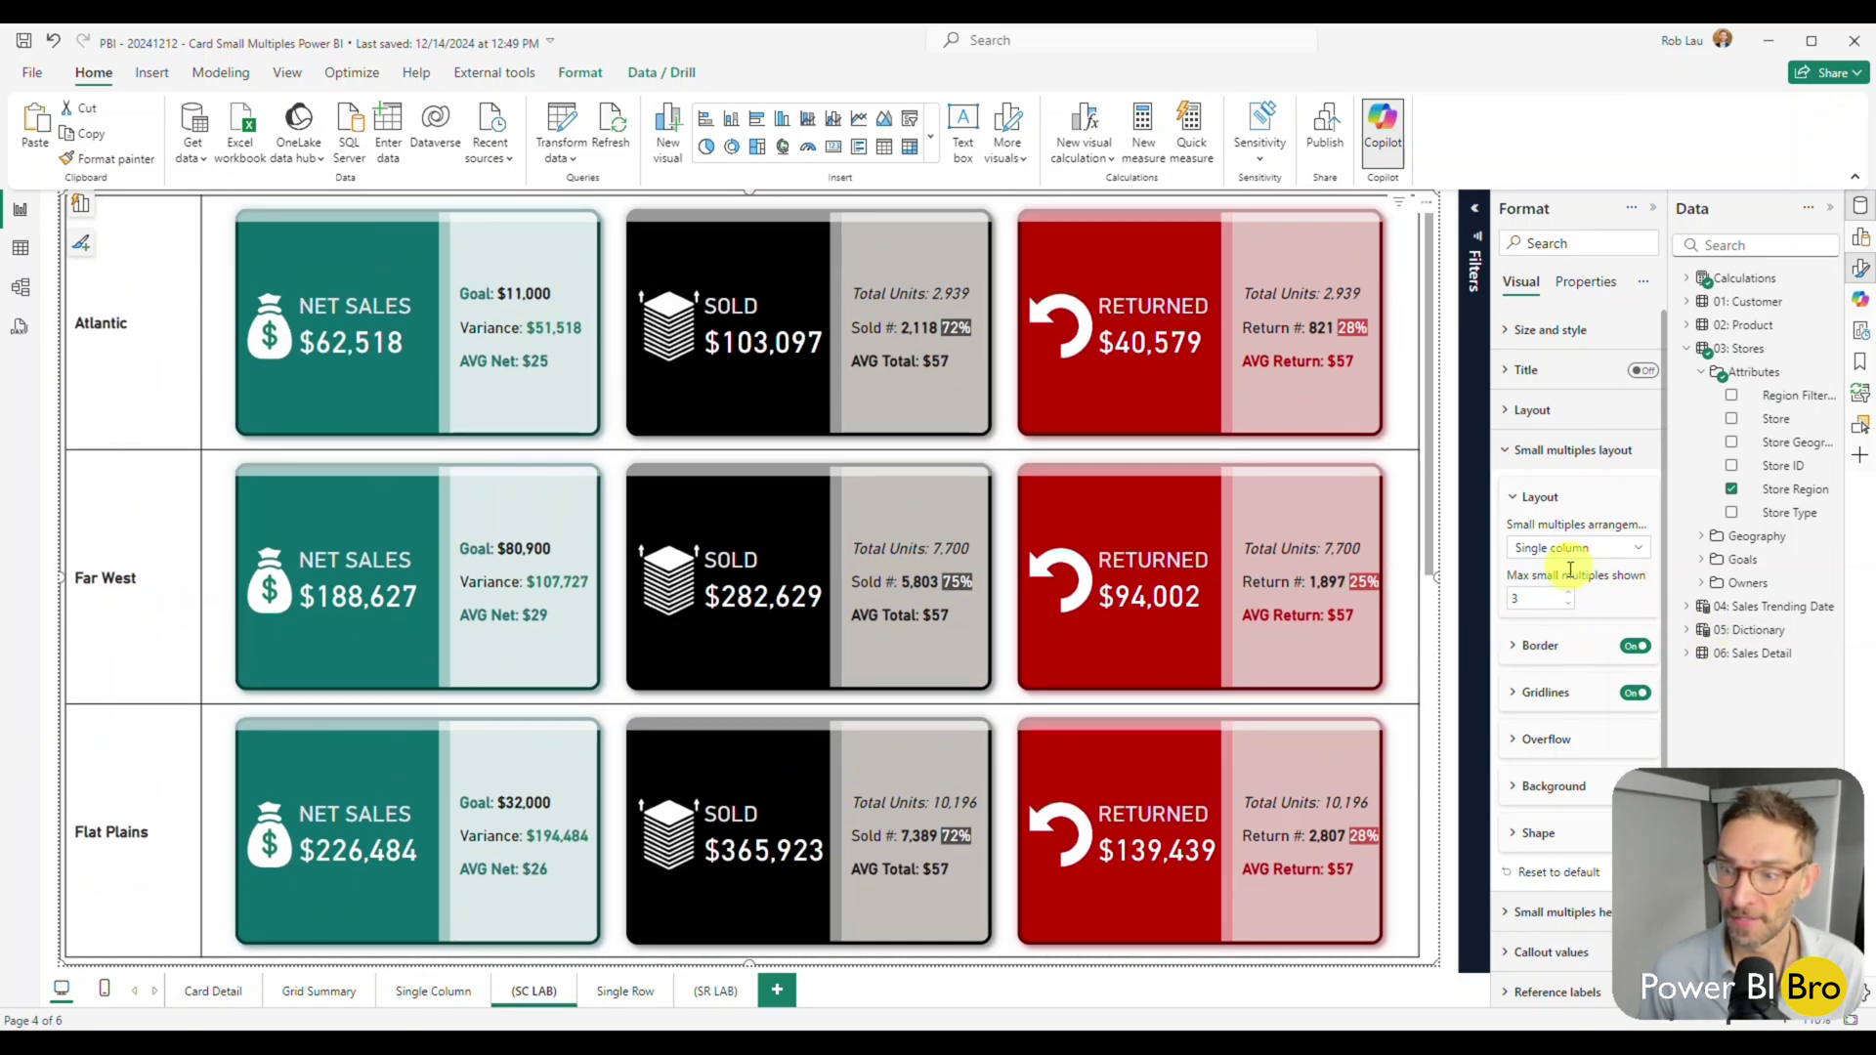
left_click(1569, 605)
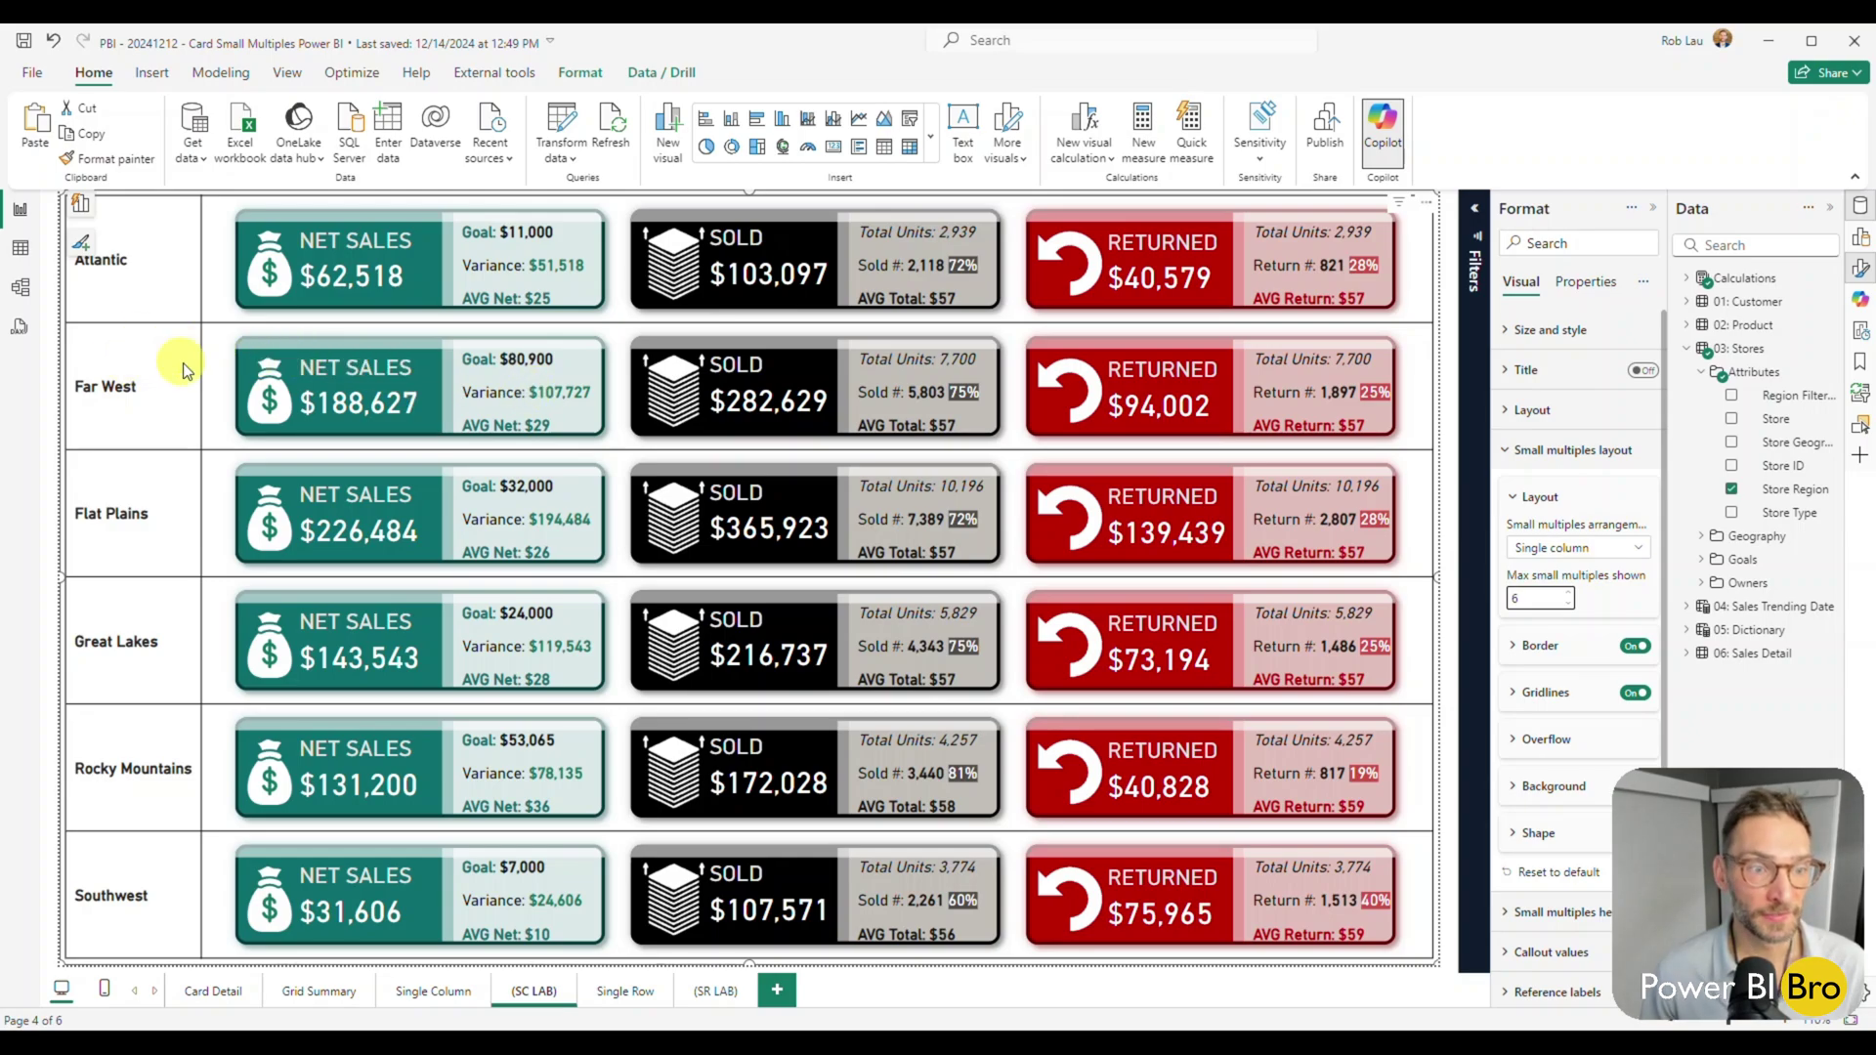
left_click(1568, 609)
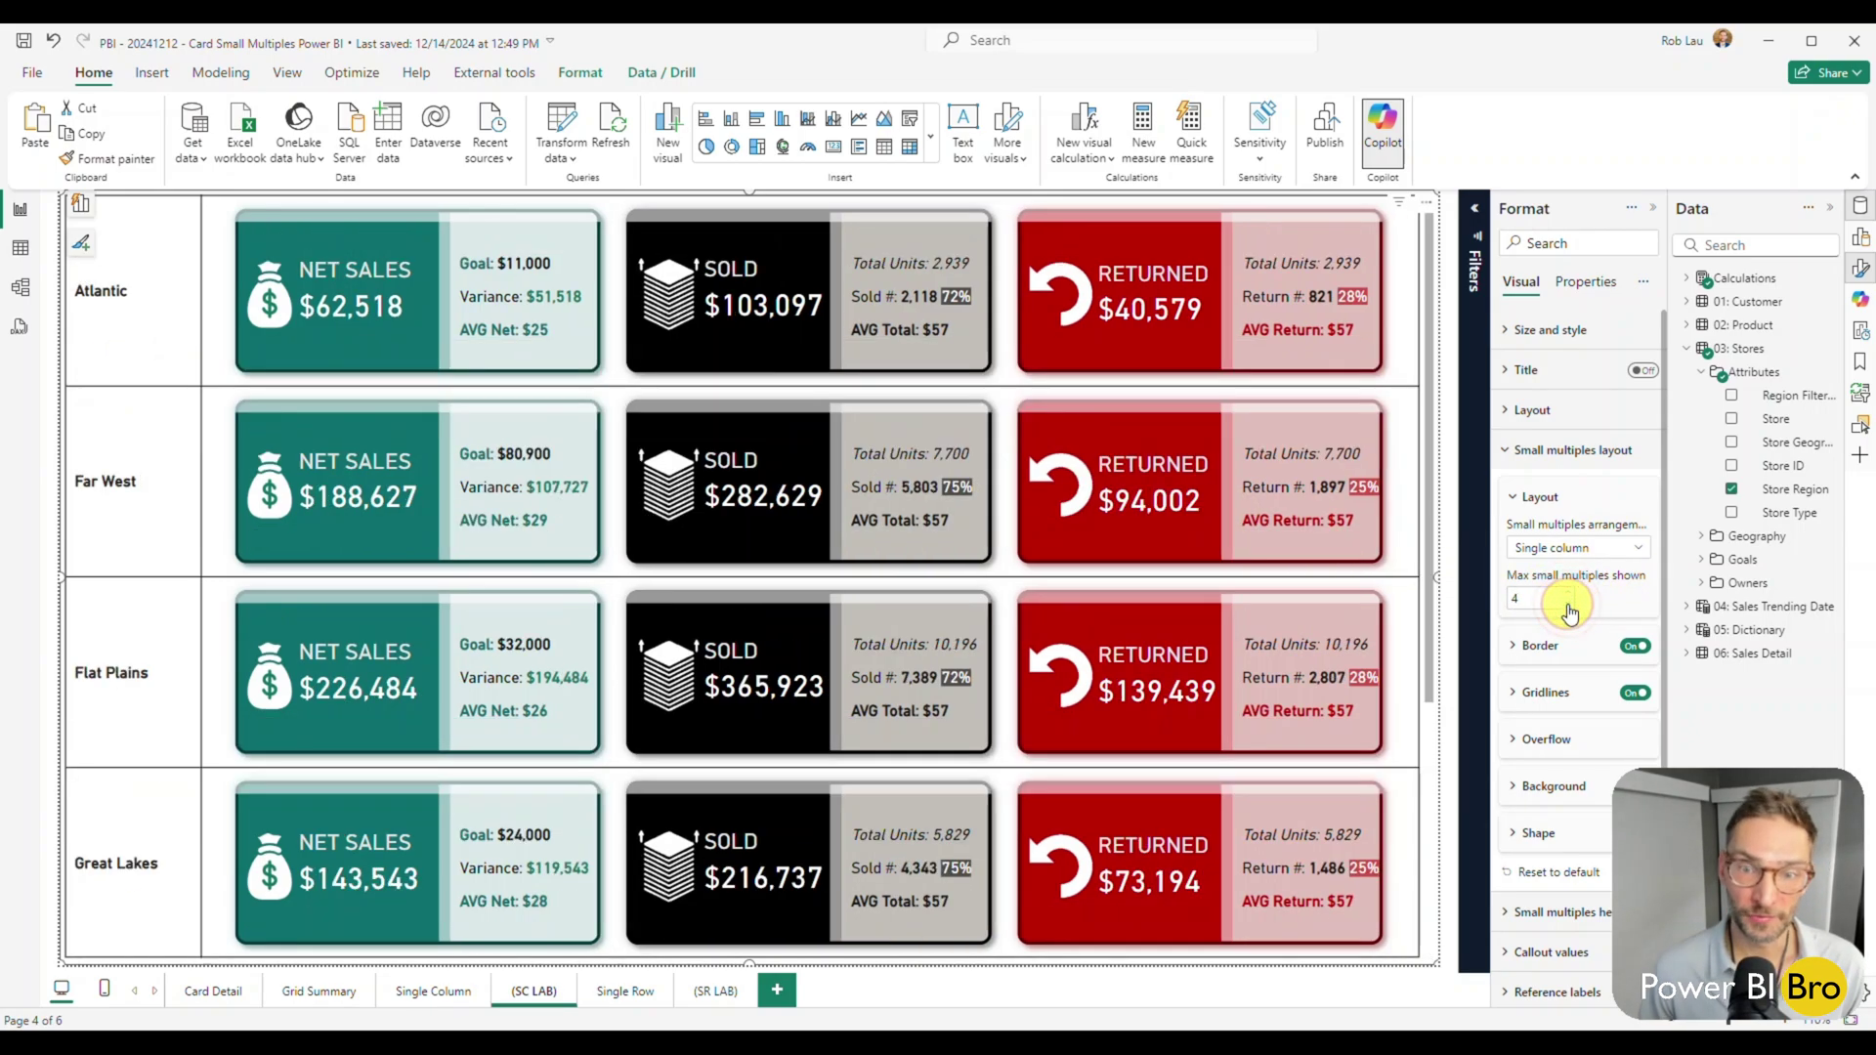
left_click(1572, 595)
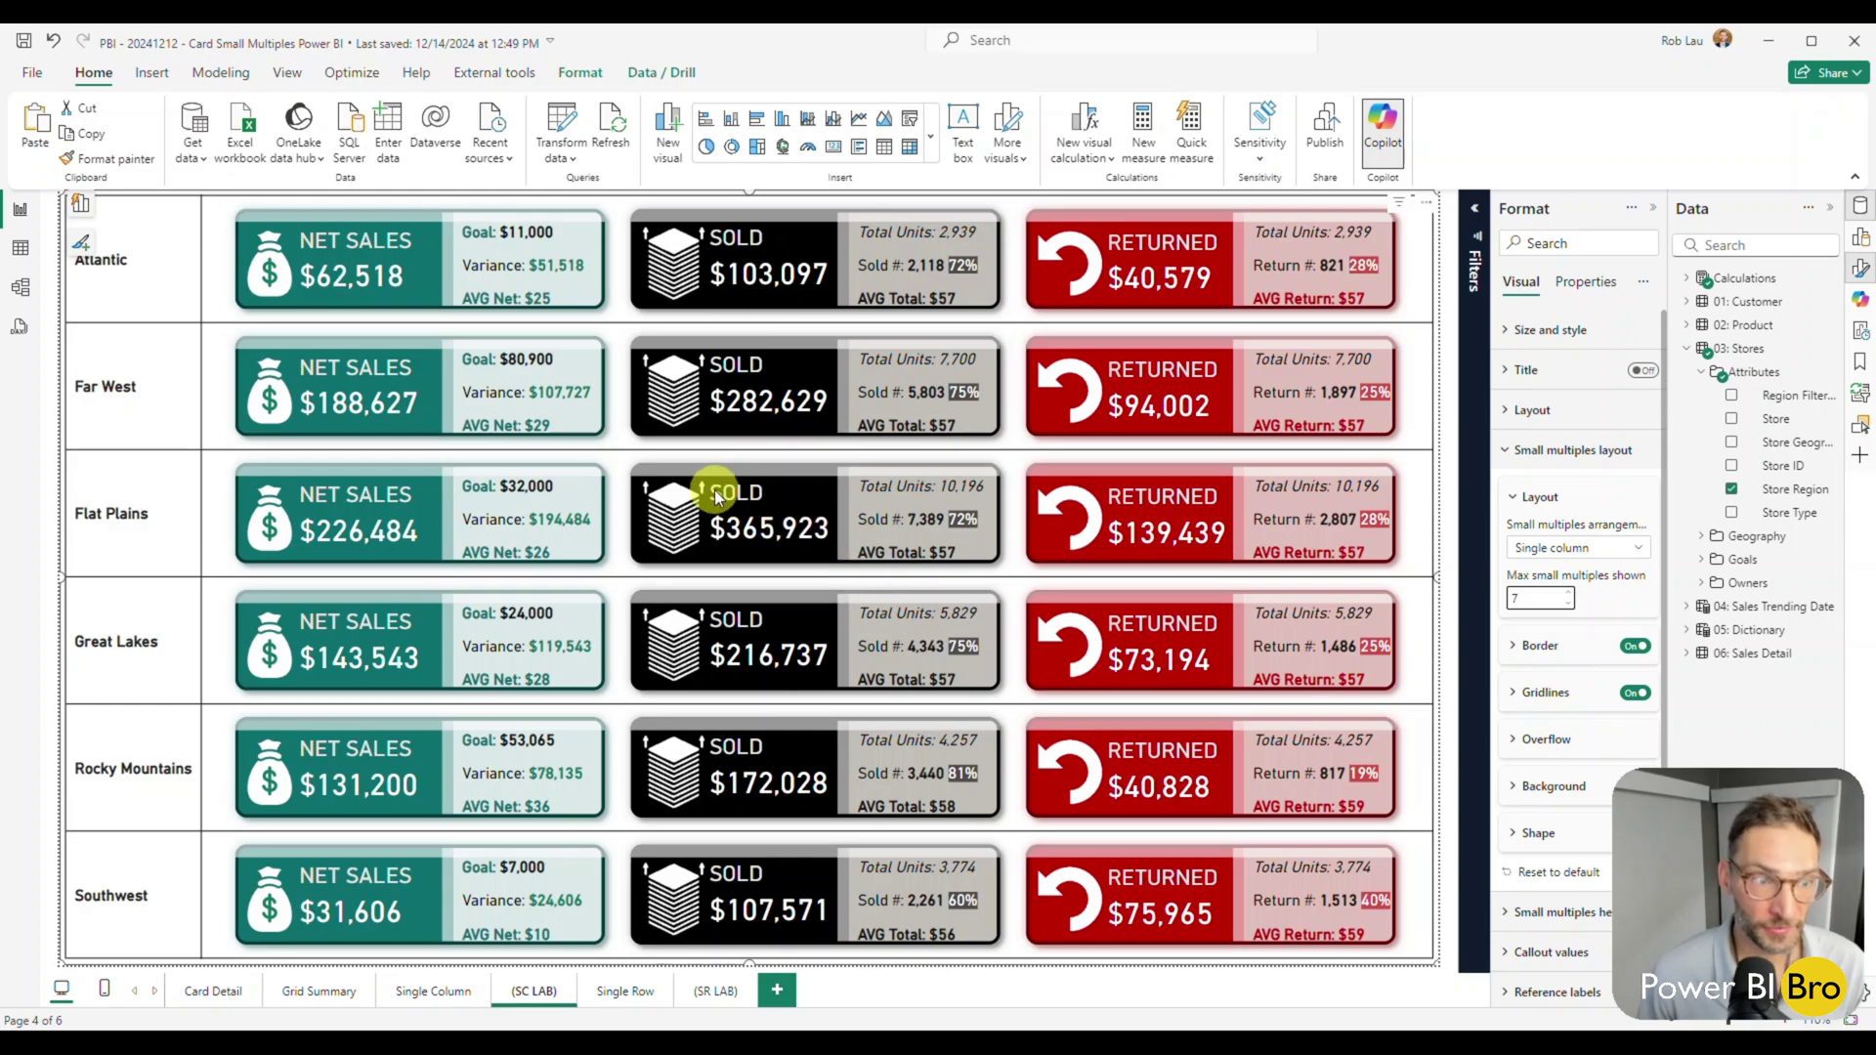
left_click(1635, 647)
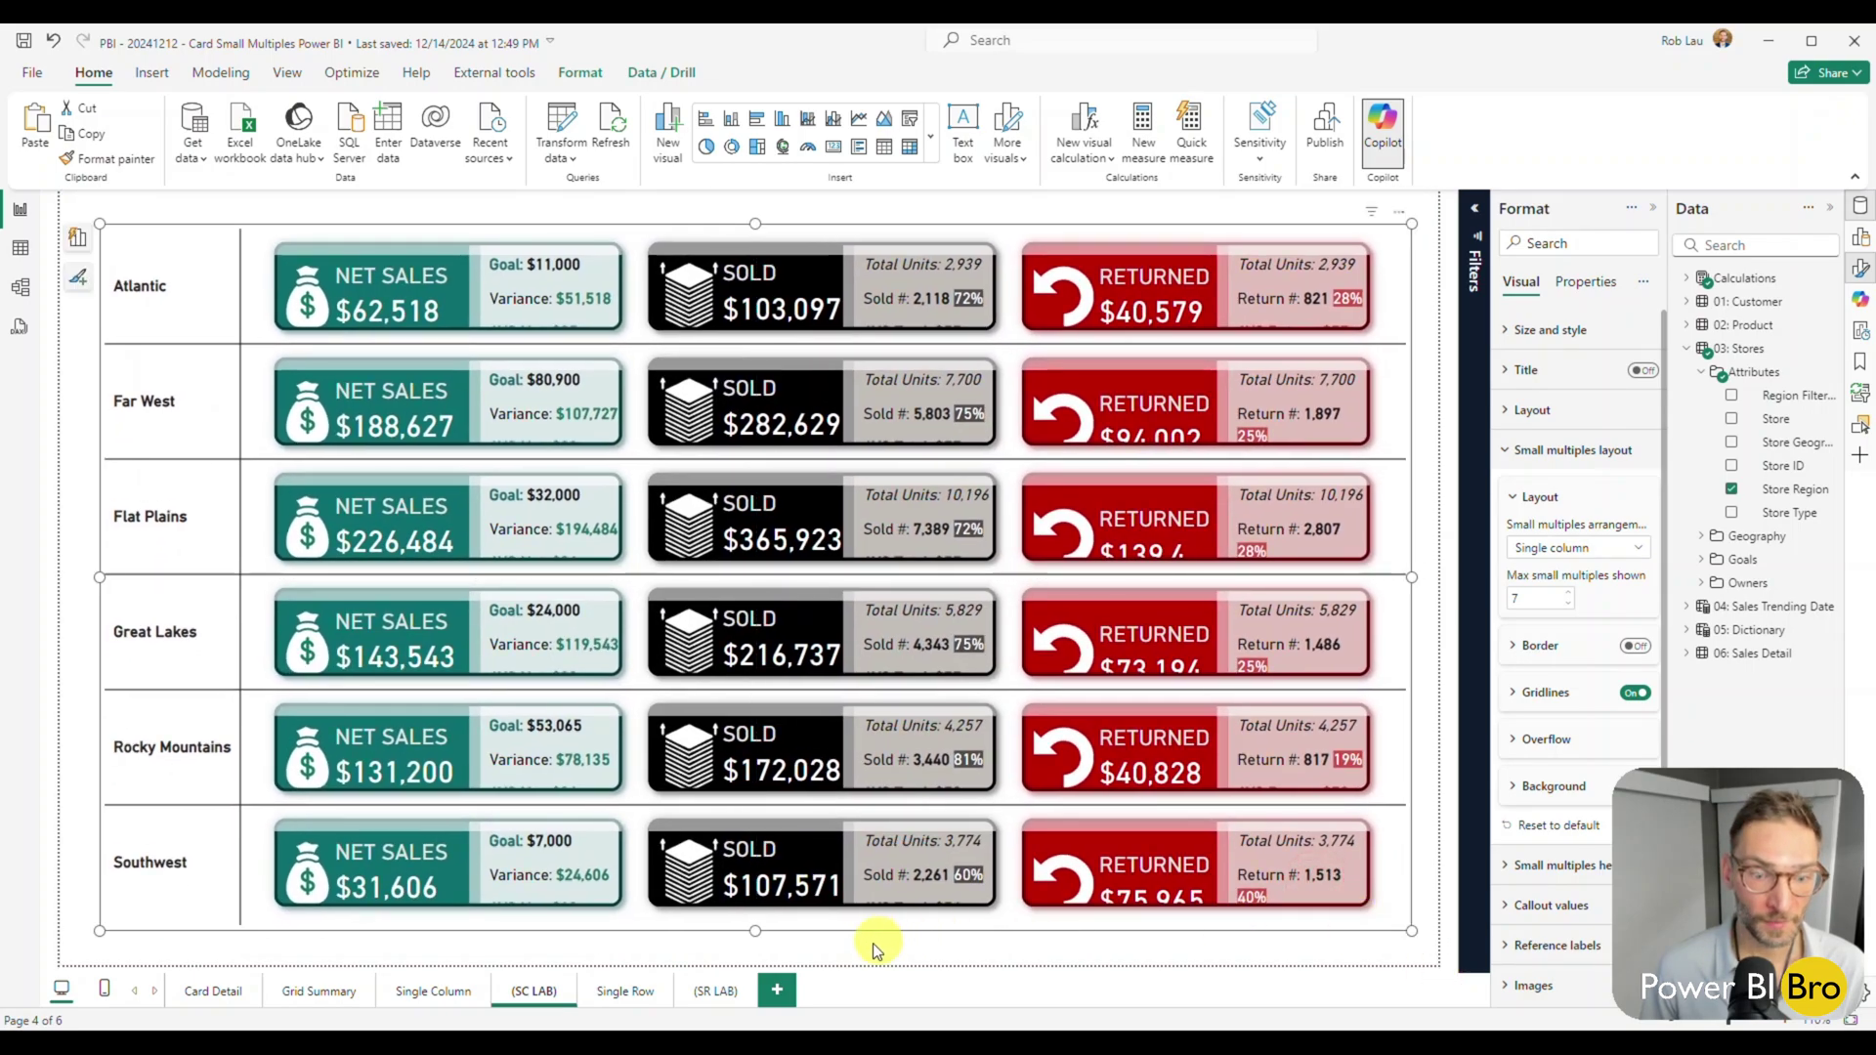
Step: Compare the region cards with gridlines and border toggled, ending with gridlines on and border off
left_click(860, 942)
left_click(1403, 617)
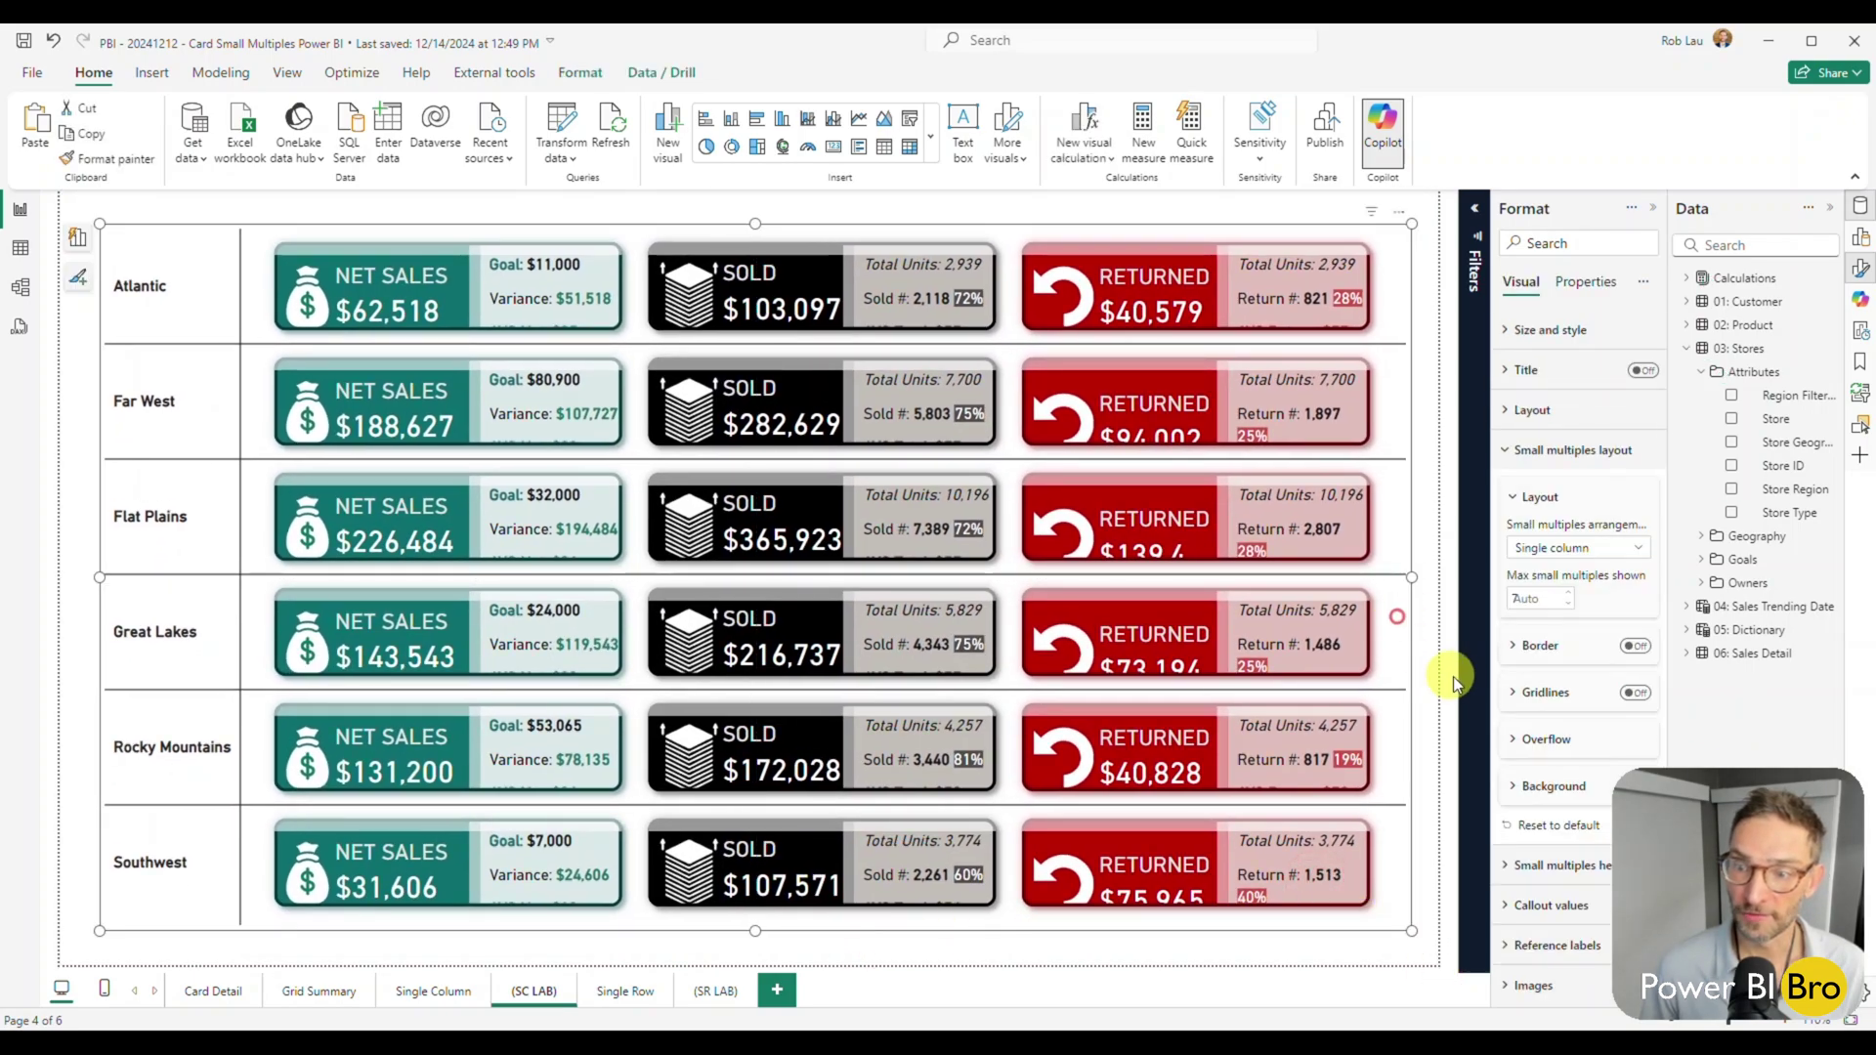
left_click(1635, 693)
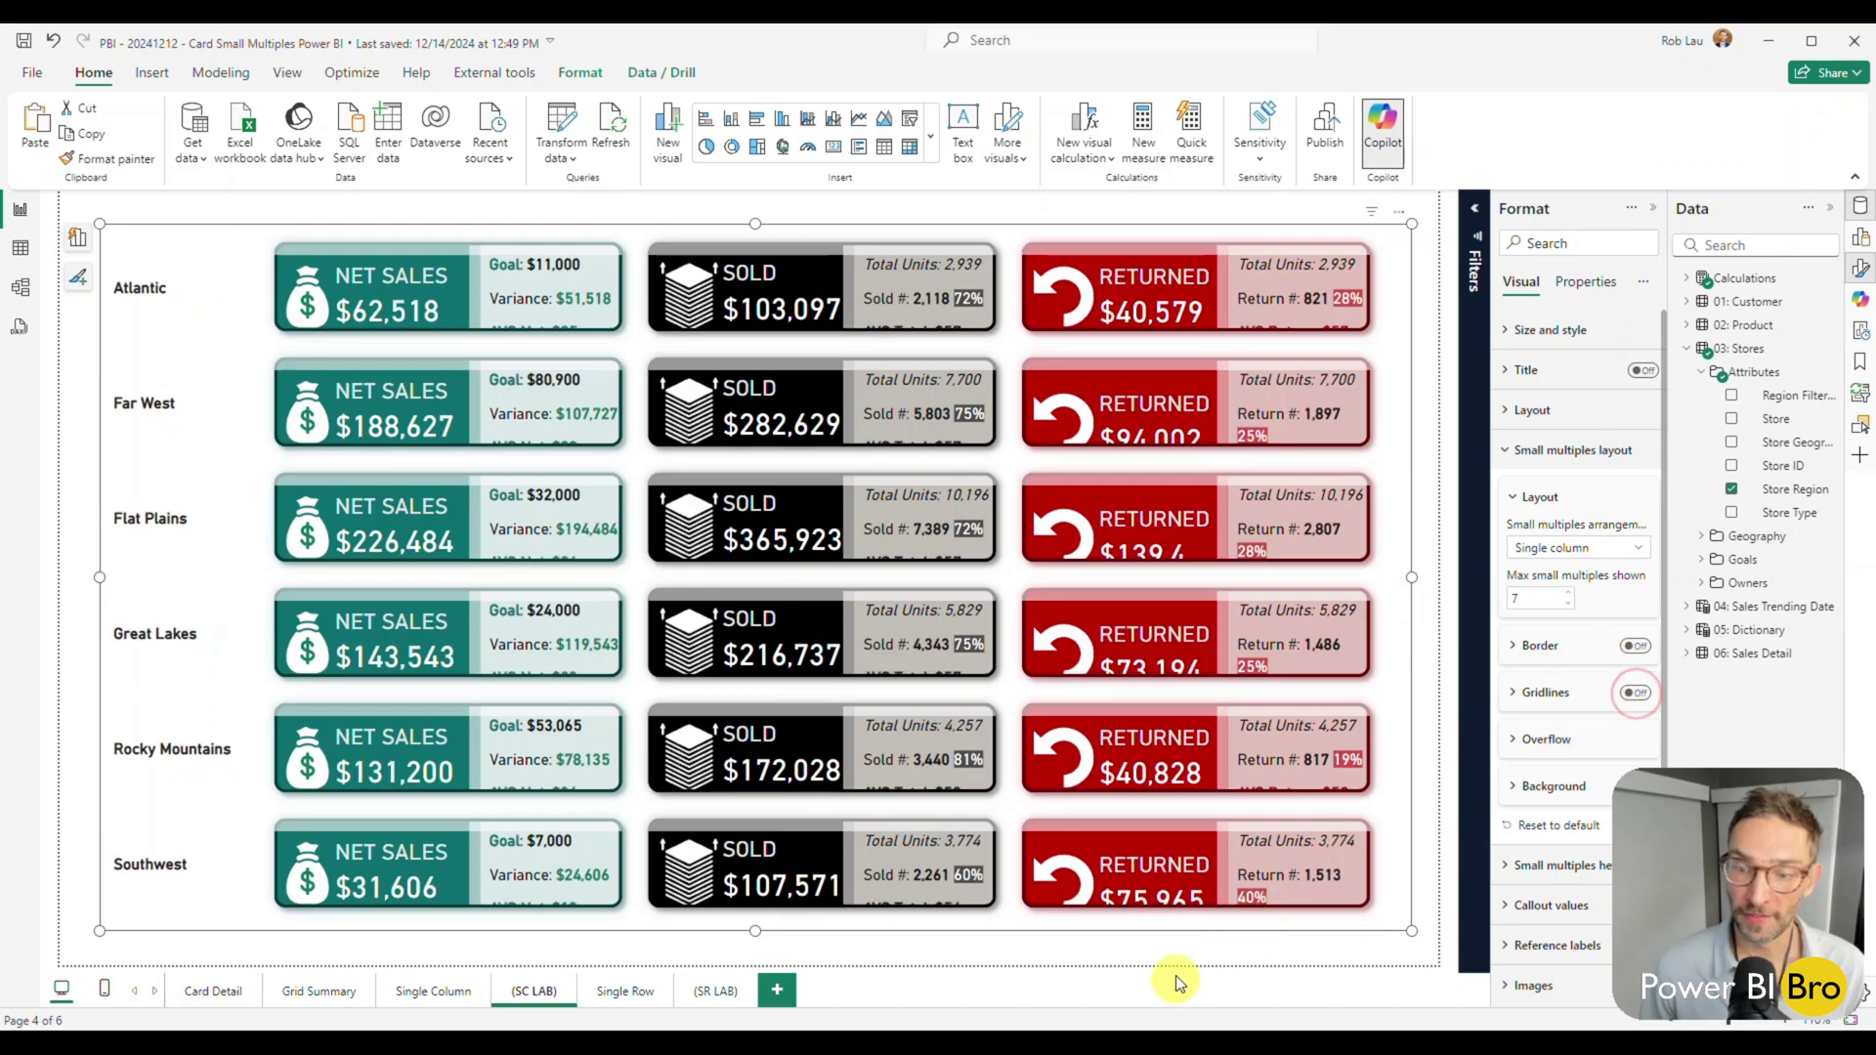
left_click(1106, 955)
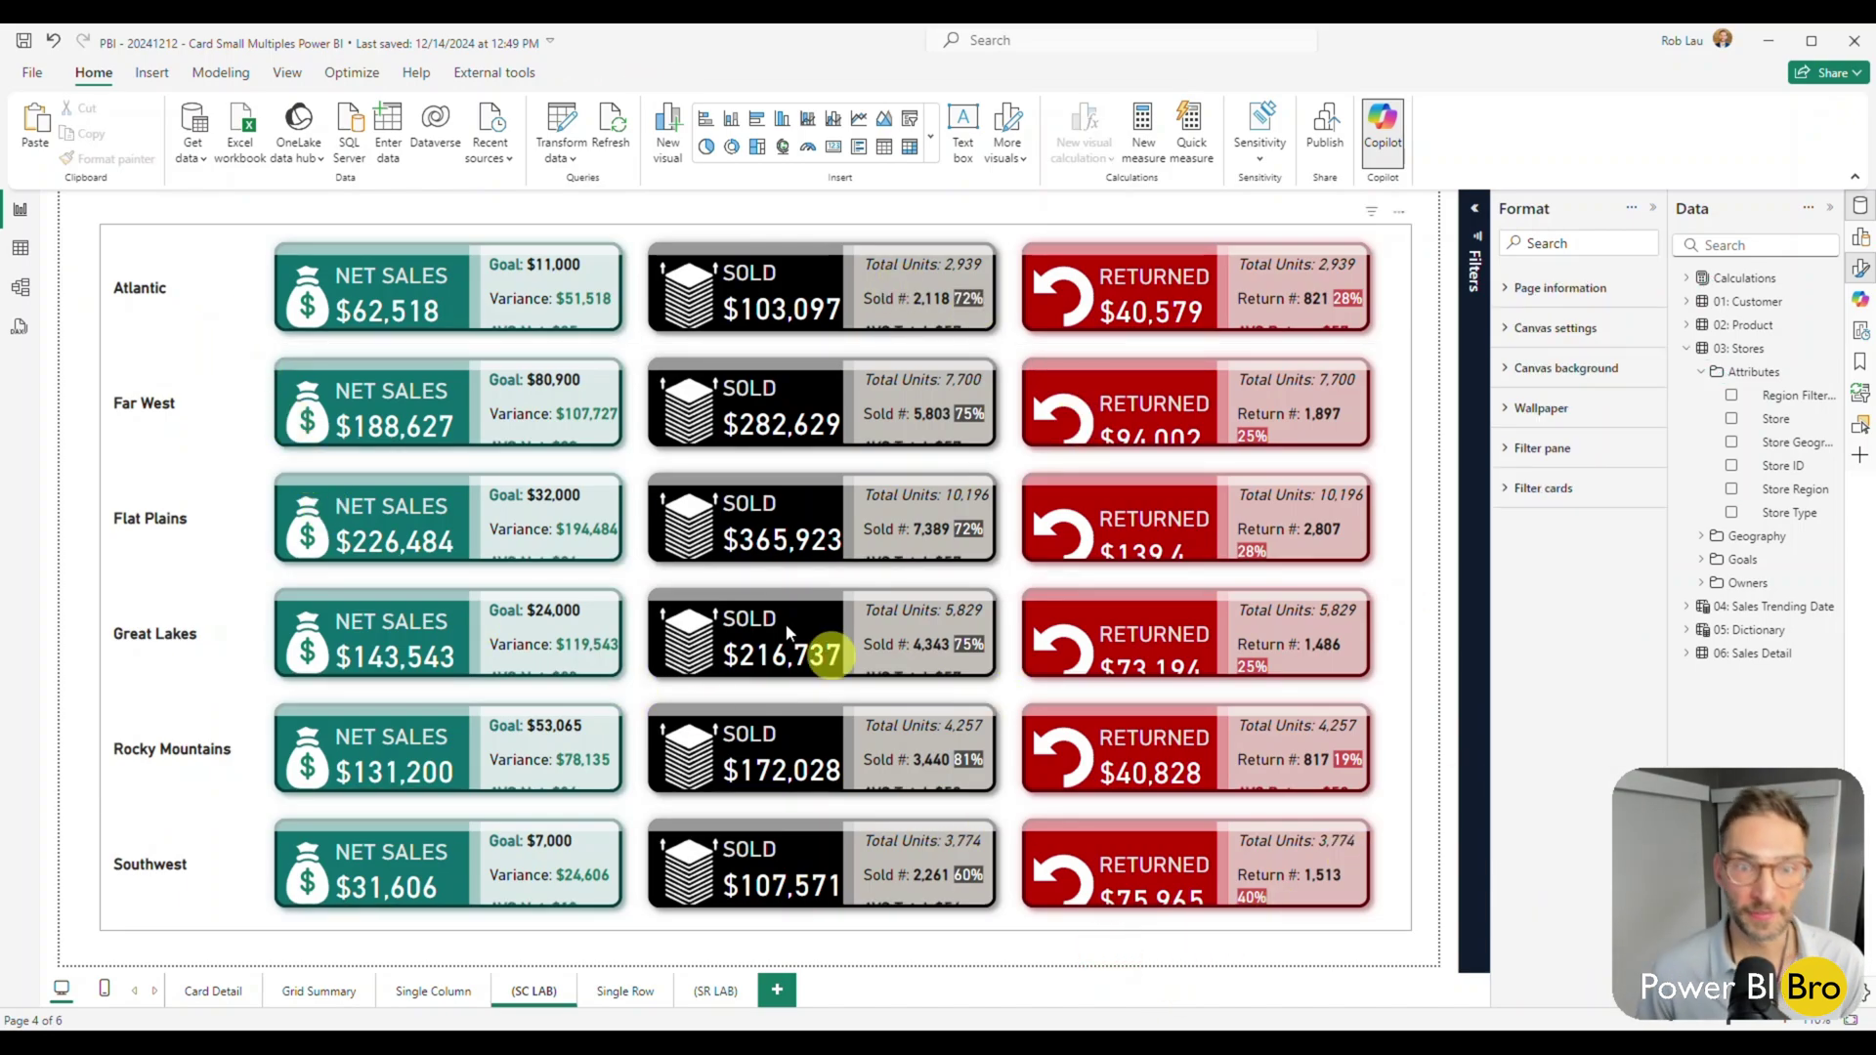
left_click(150, 479)
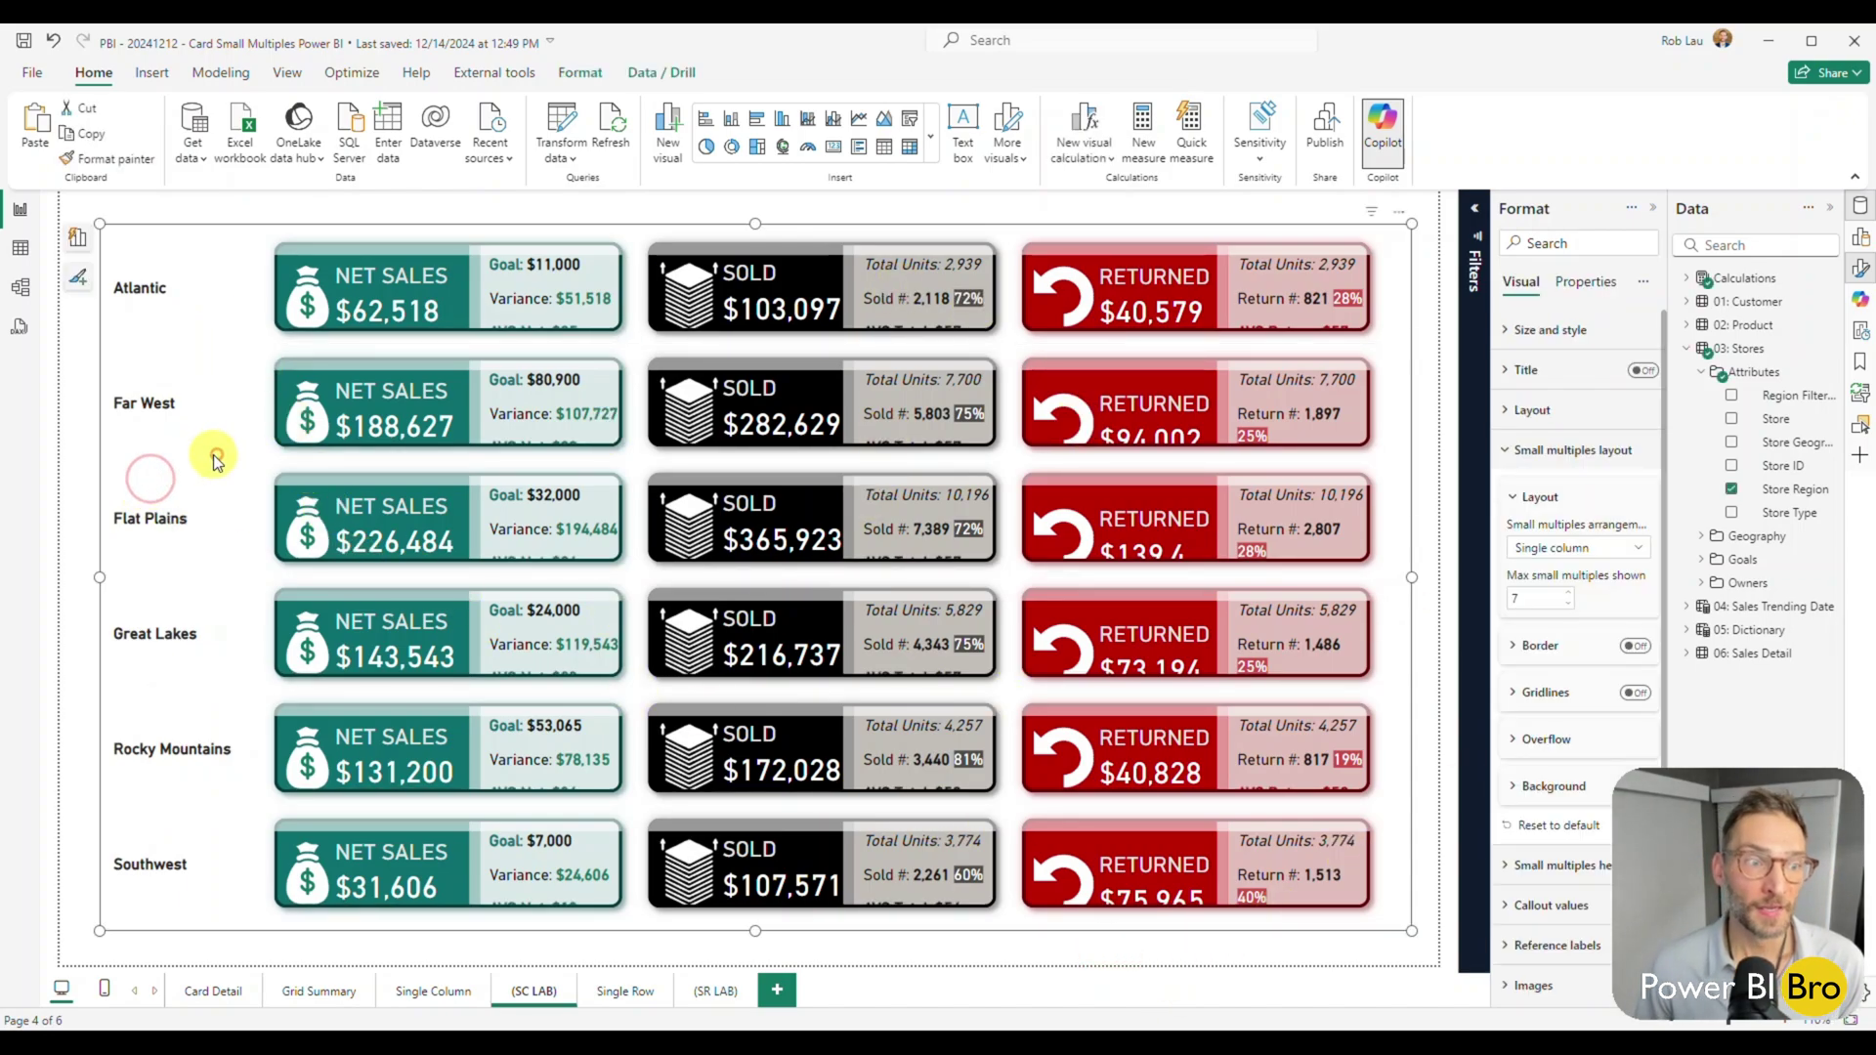
left_click(1634, 646)
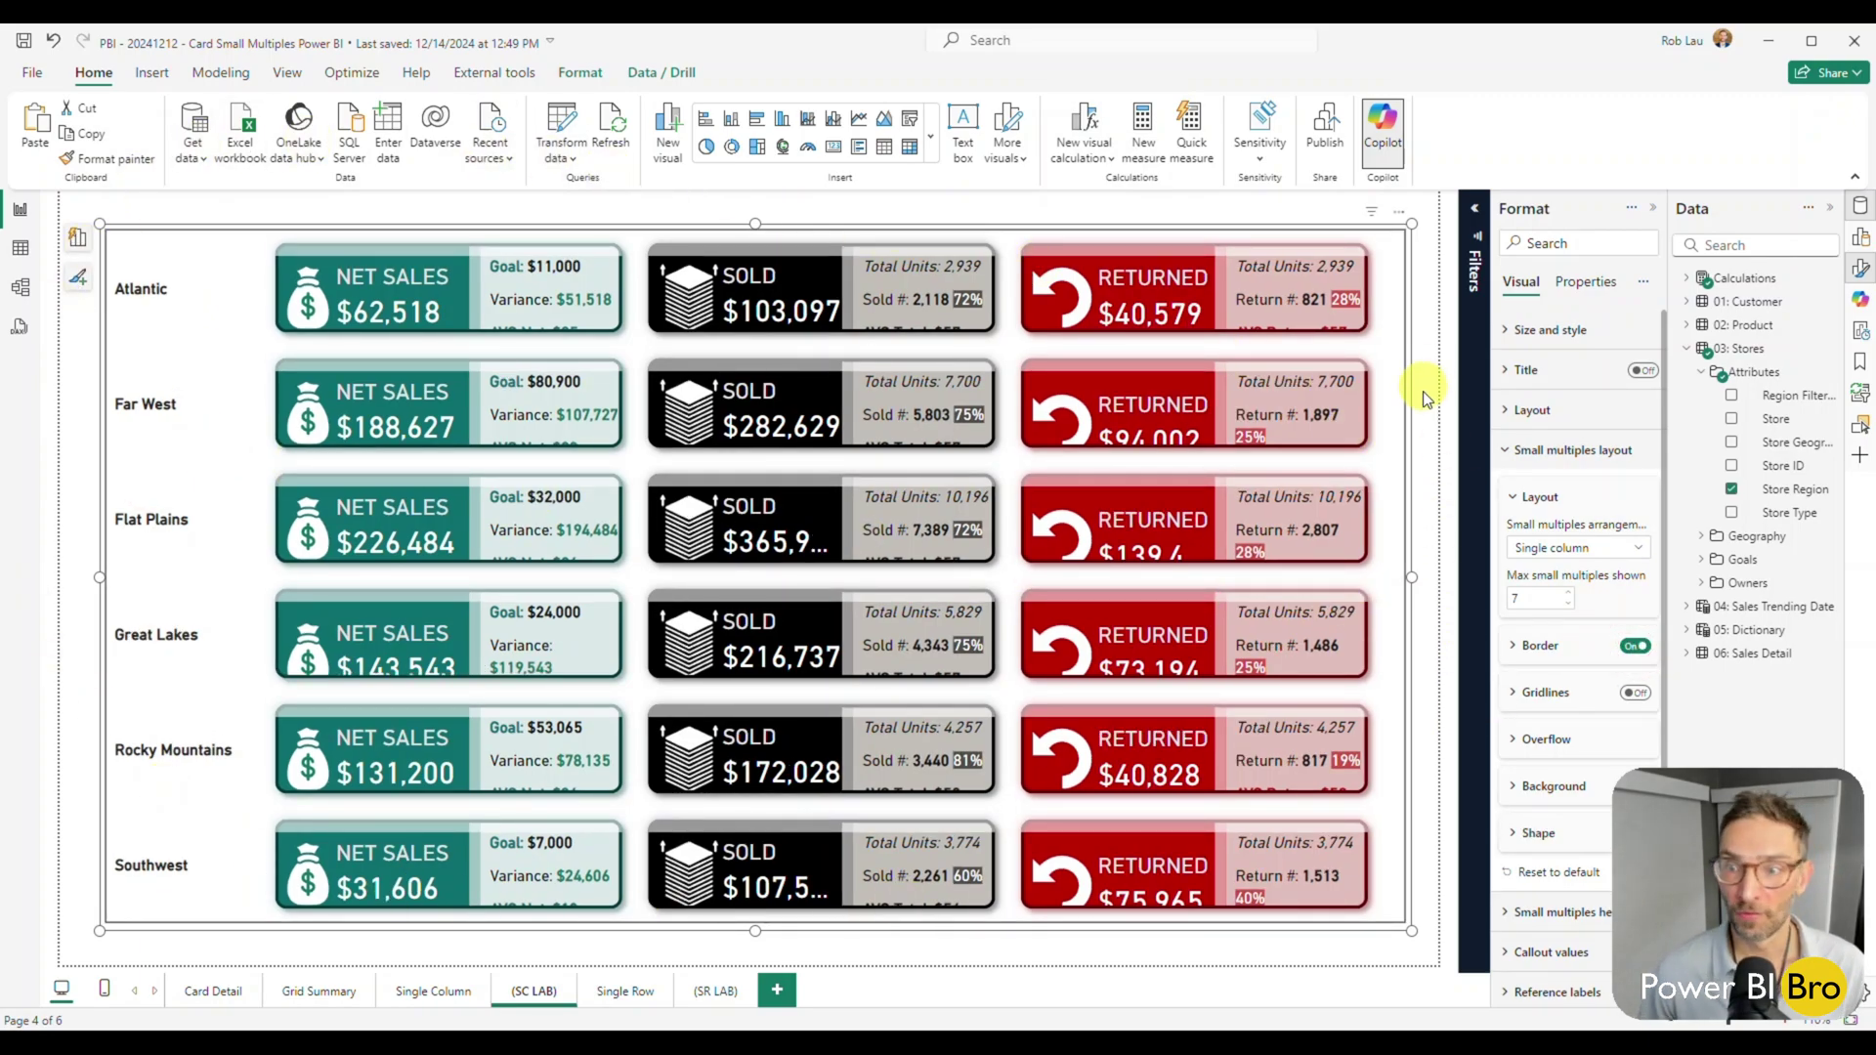
left_click(1634, 645)
left_click(1634, 693)
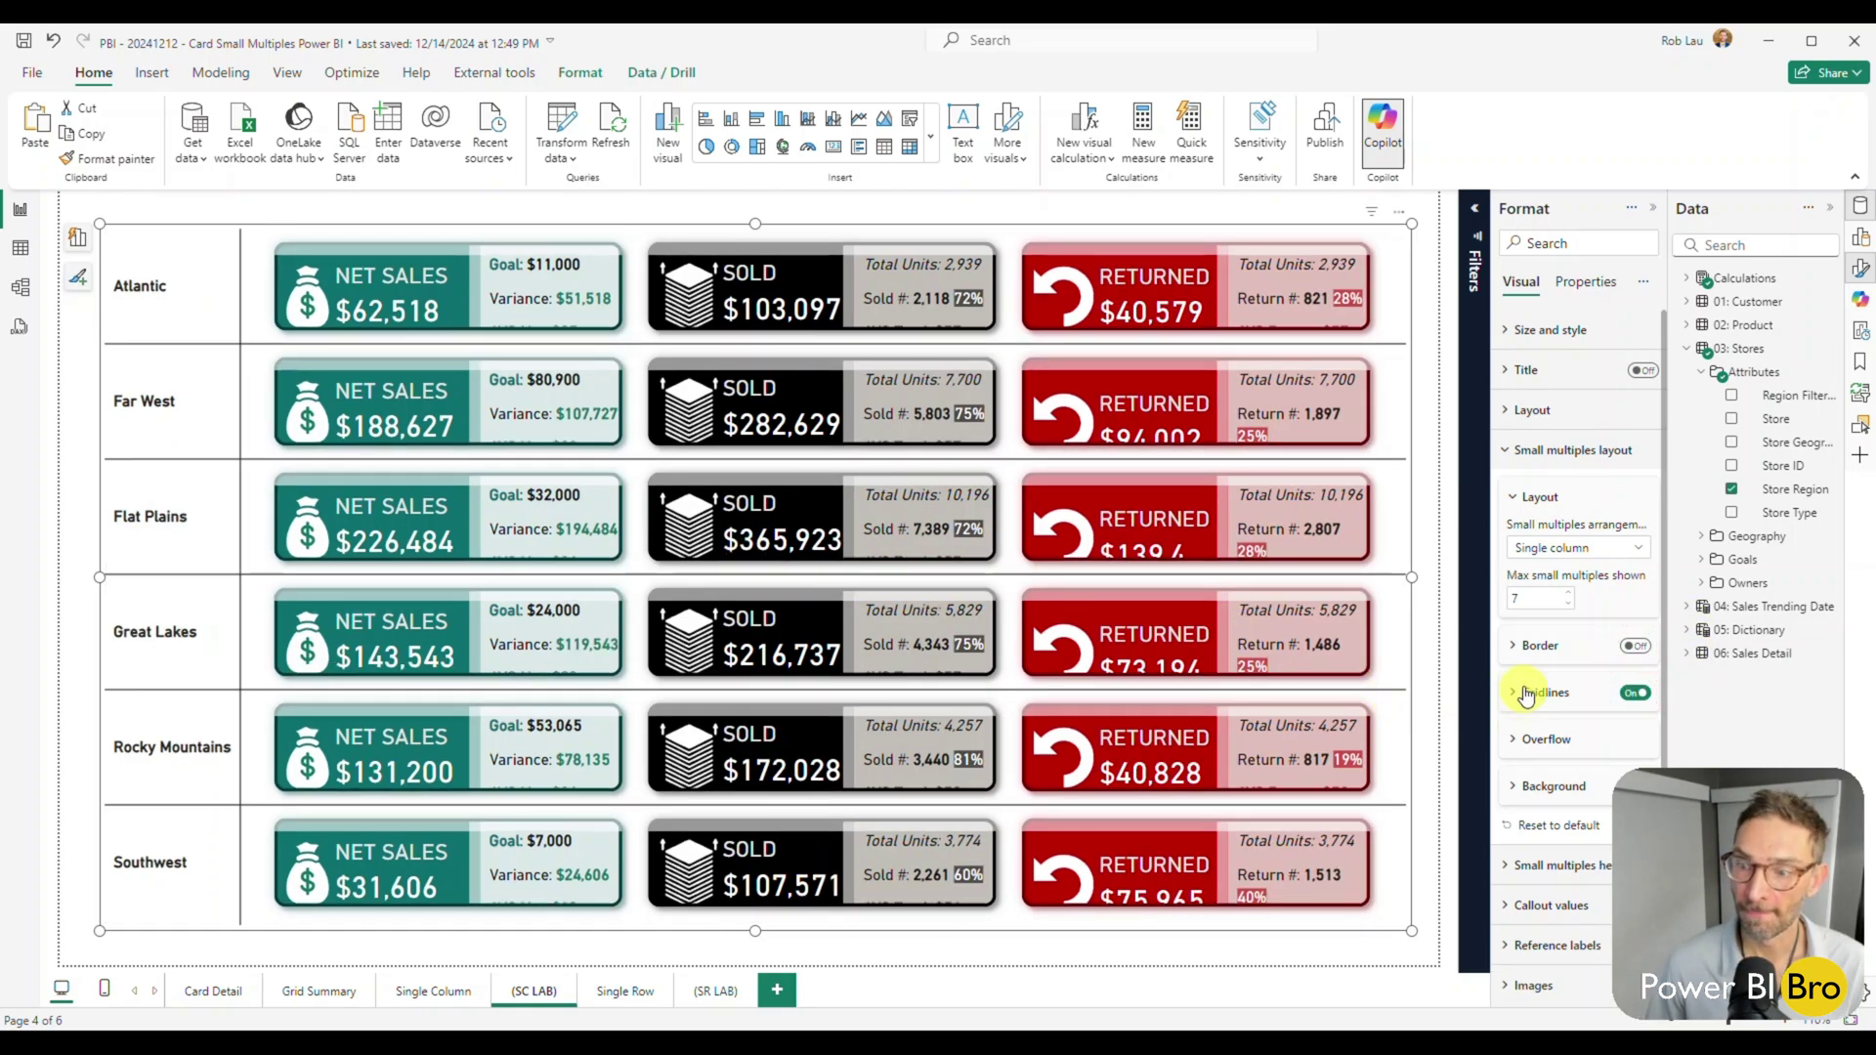
Step: Expand the Border and Gridlines formatting cards to show colour, transparency, style and width
left_click(1530, 647)
scroll(1534, 606, "down", 2)
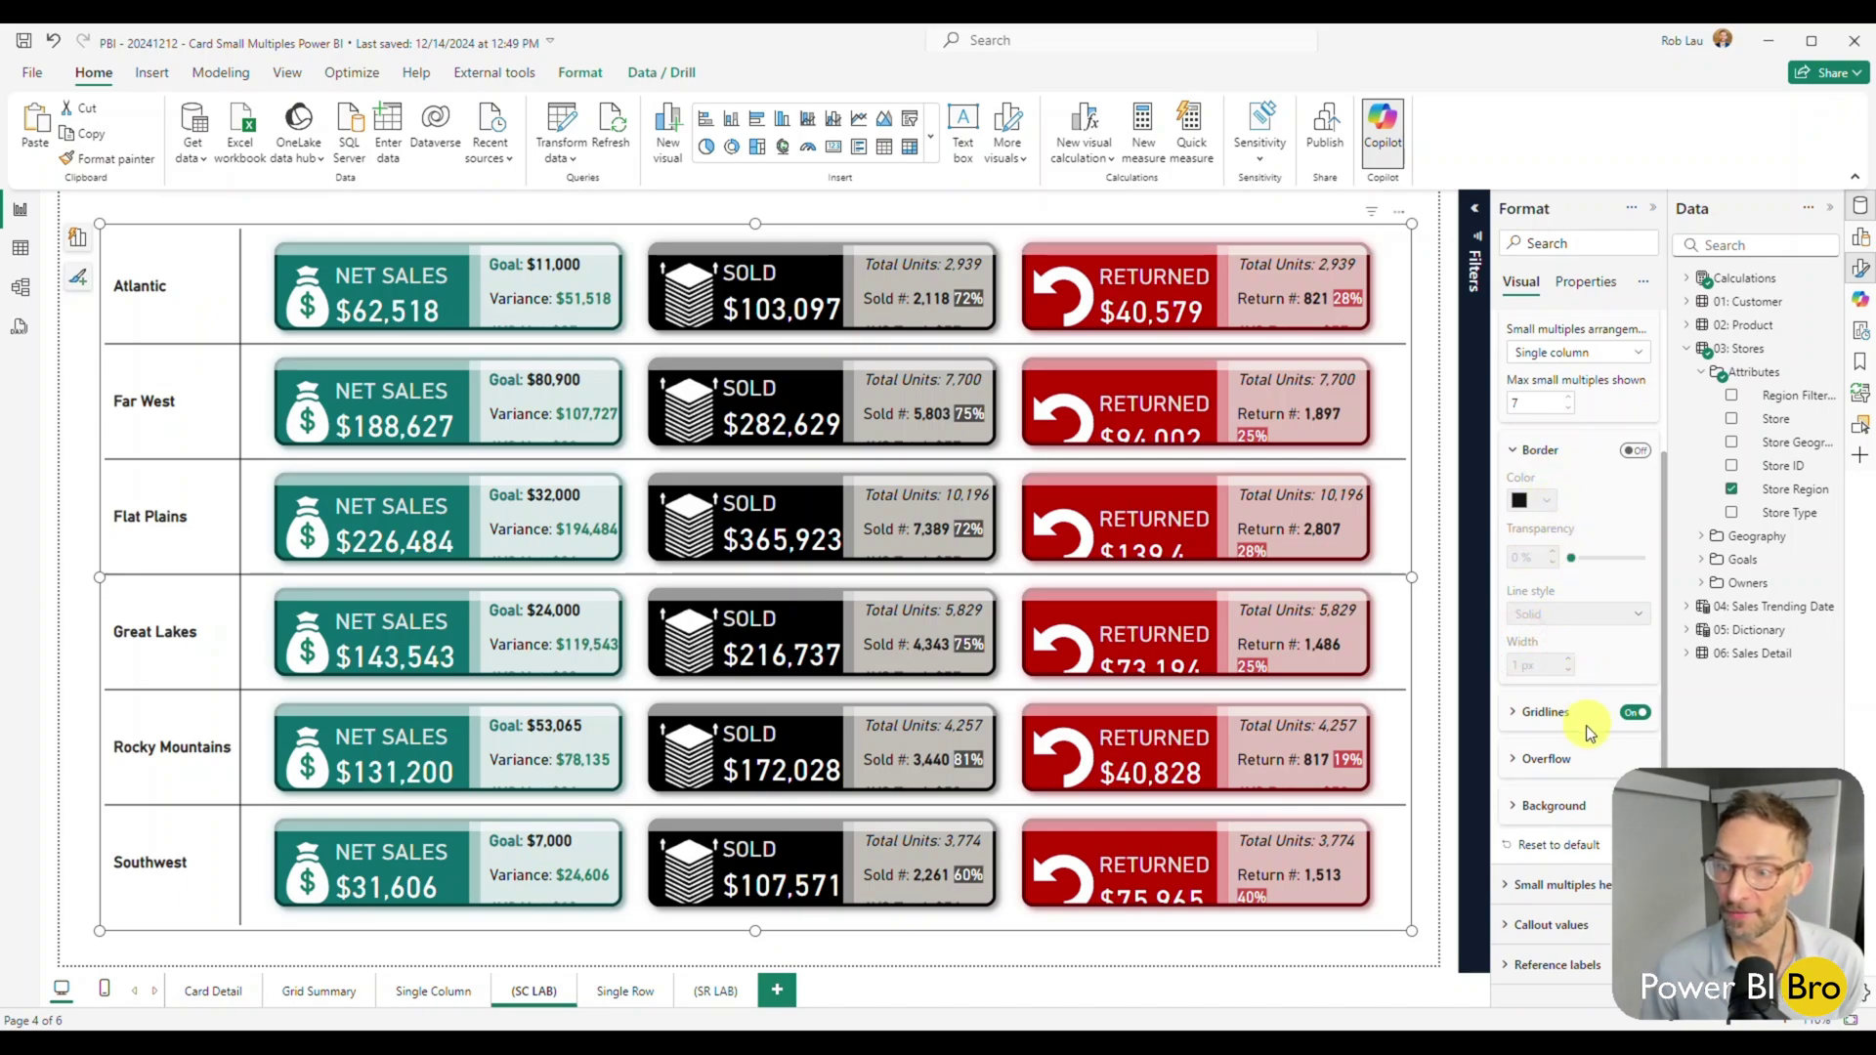
left_click(1544, 712)
scroll(1563, 606, "down", 2)
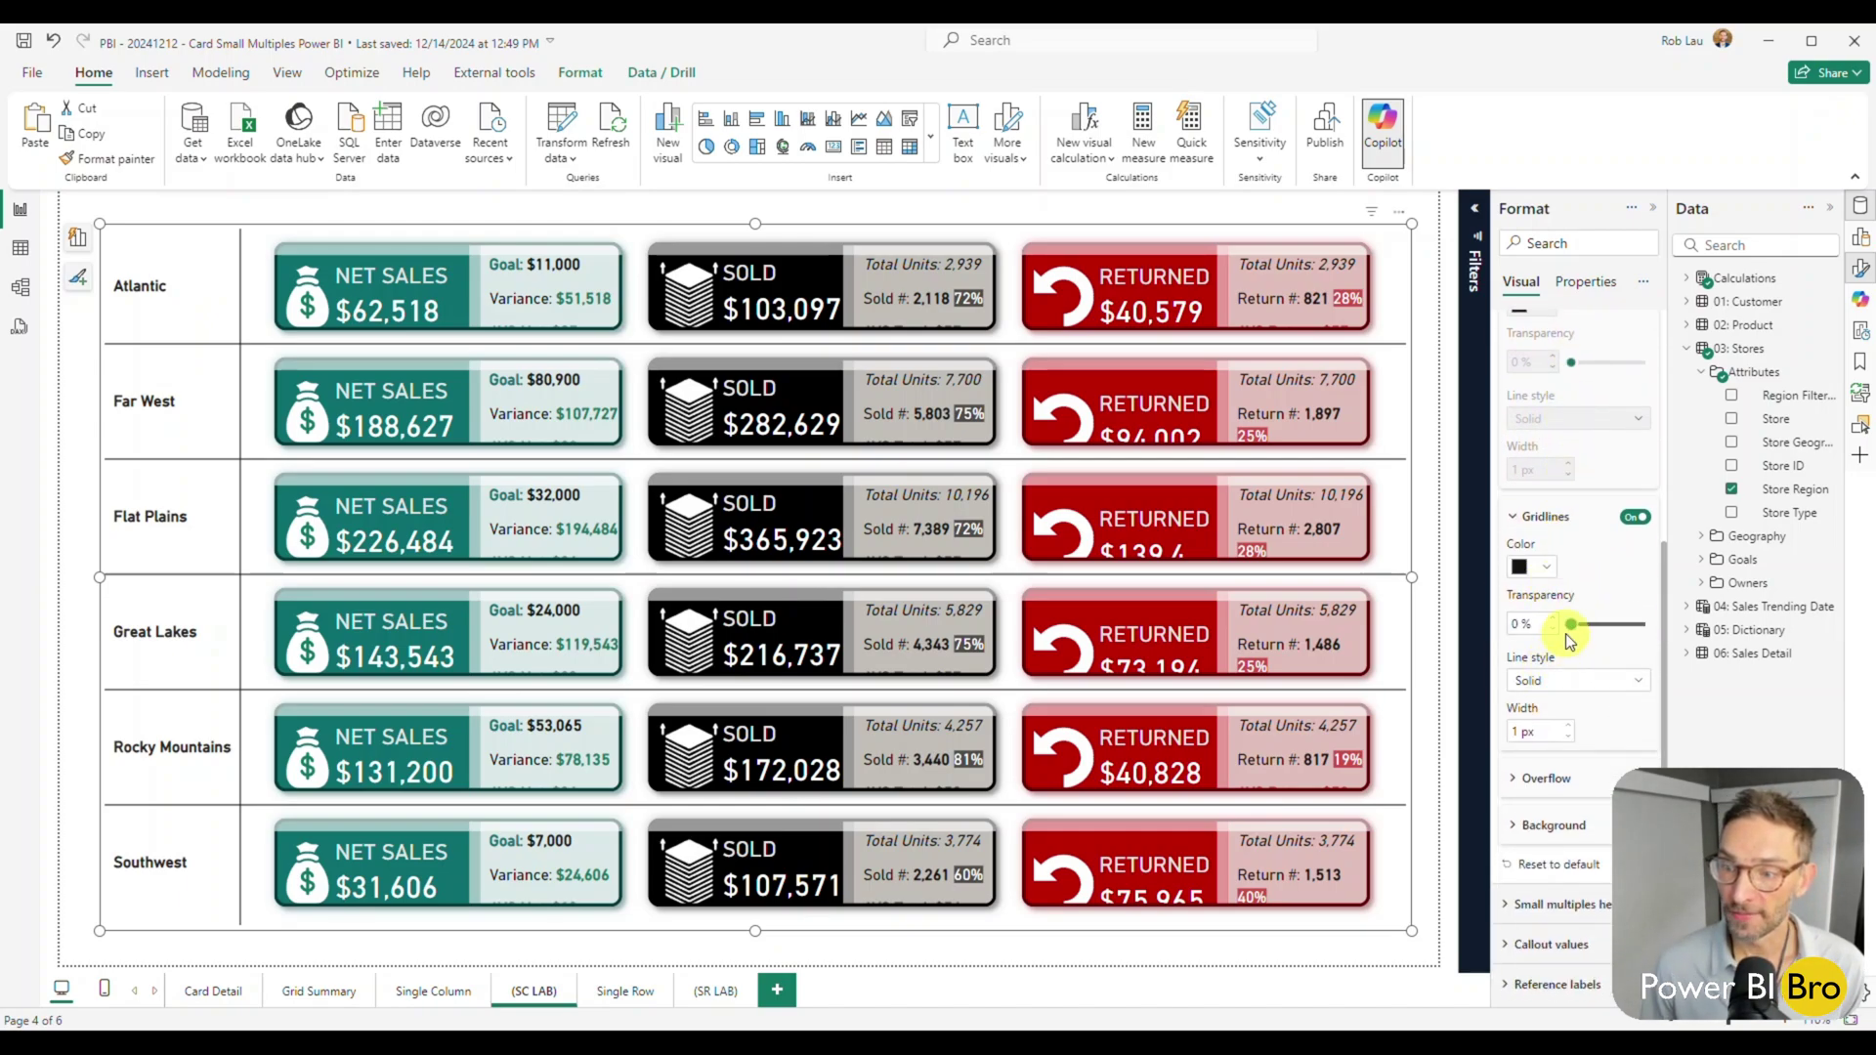
Step: Make the gridlines 8 px wide and dark grey
left_click(1567, 728)
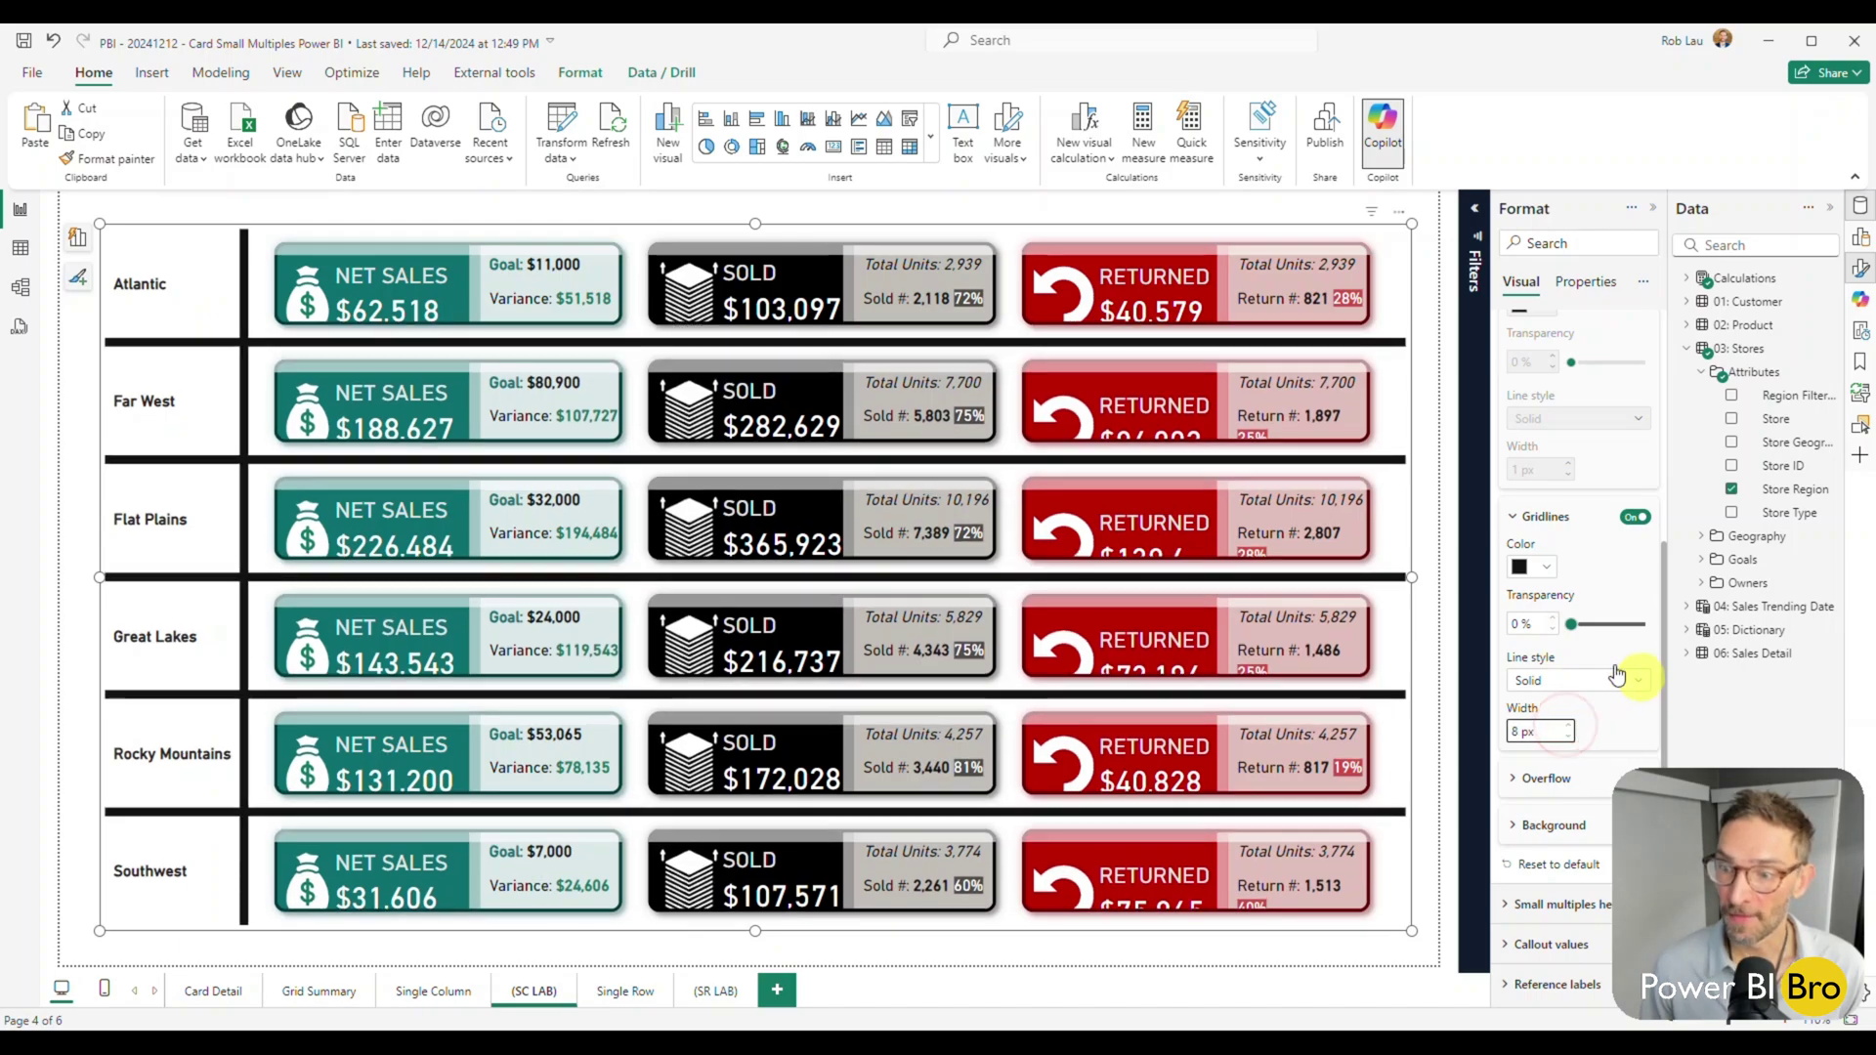
left_click(1530, 566)
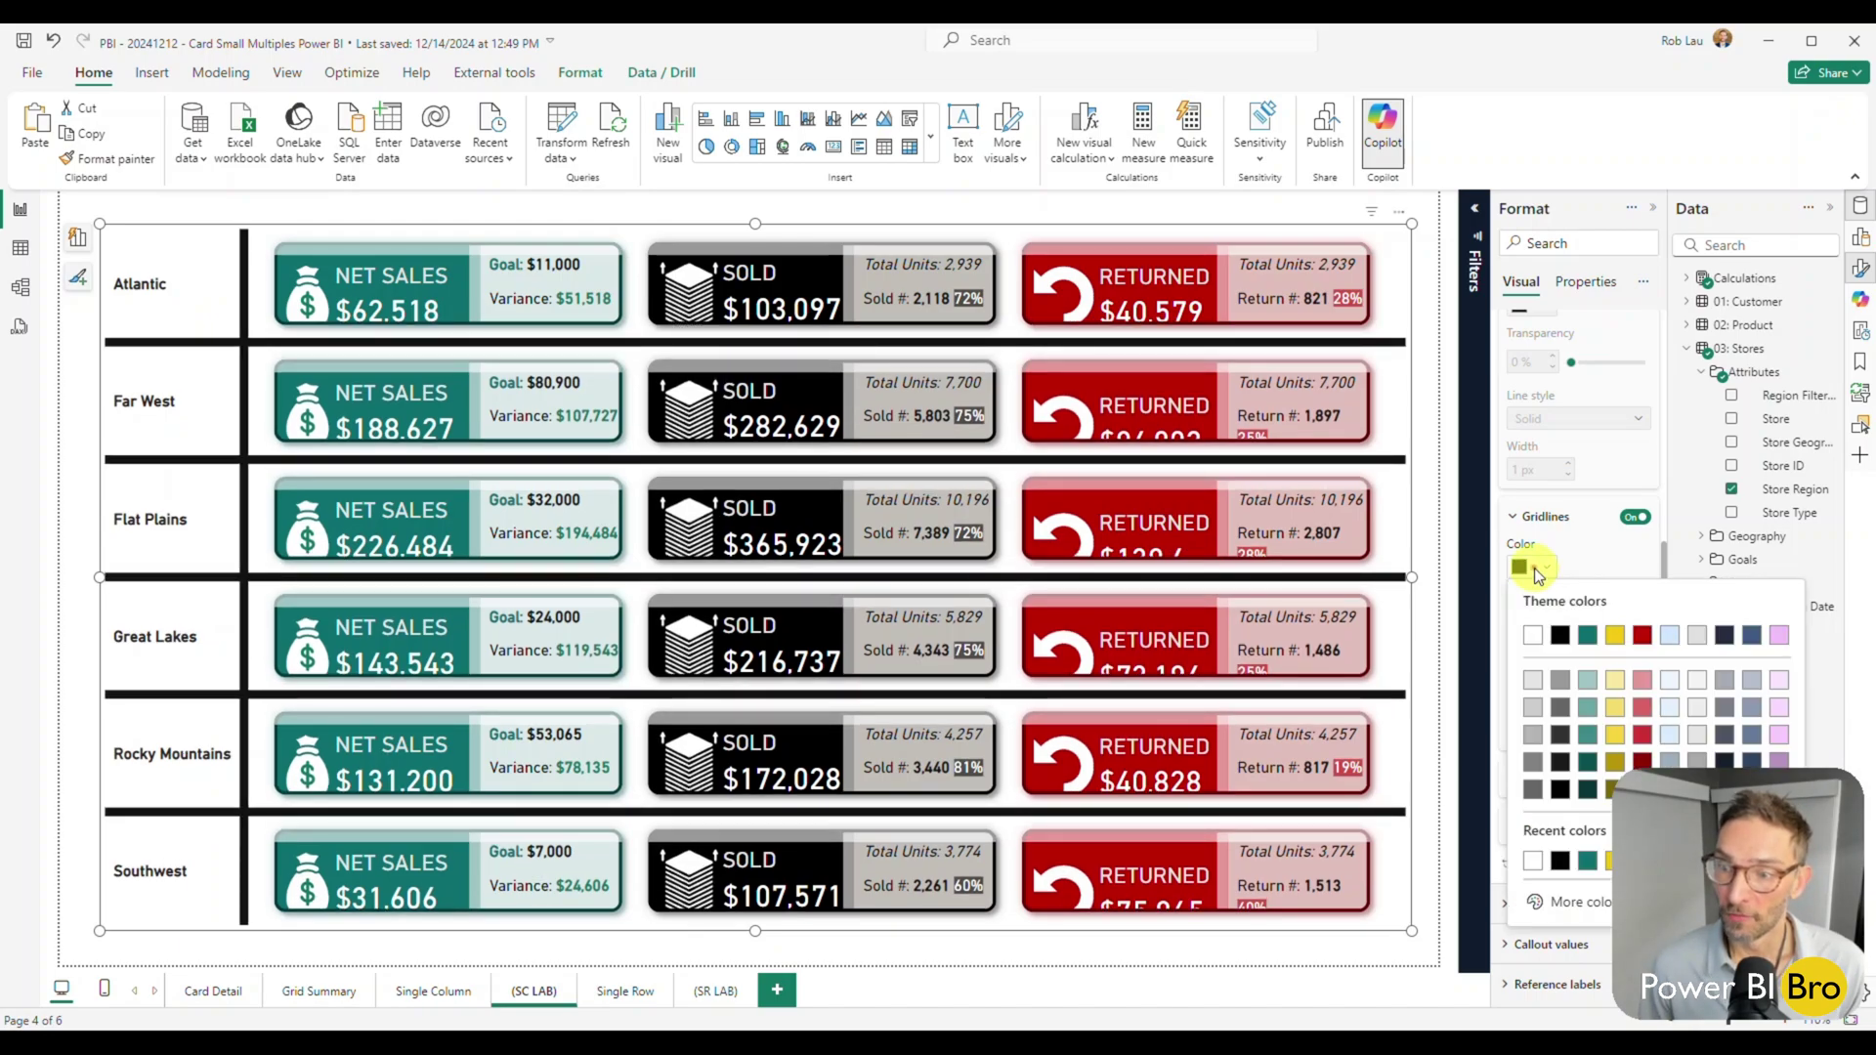
left_click(1558, 736)
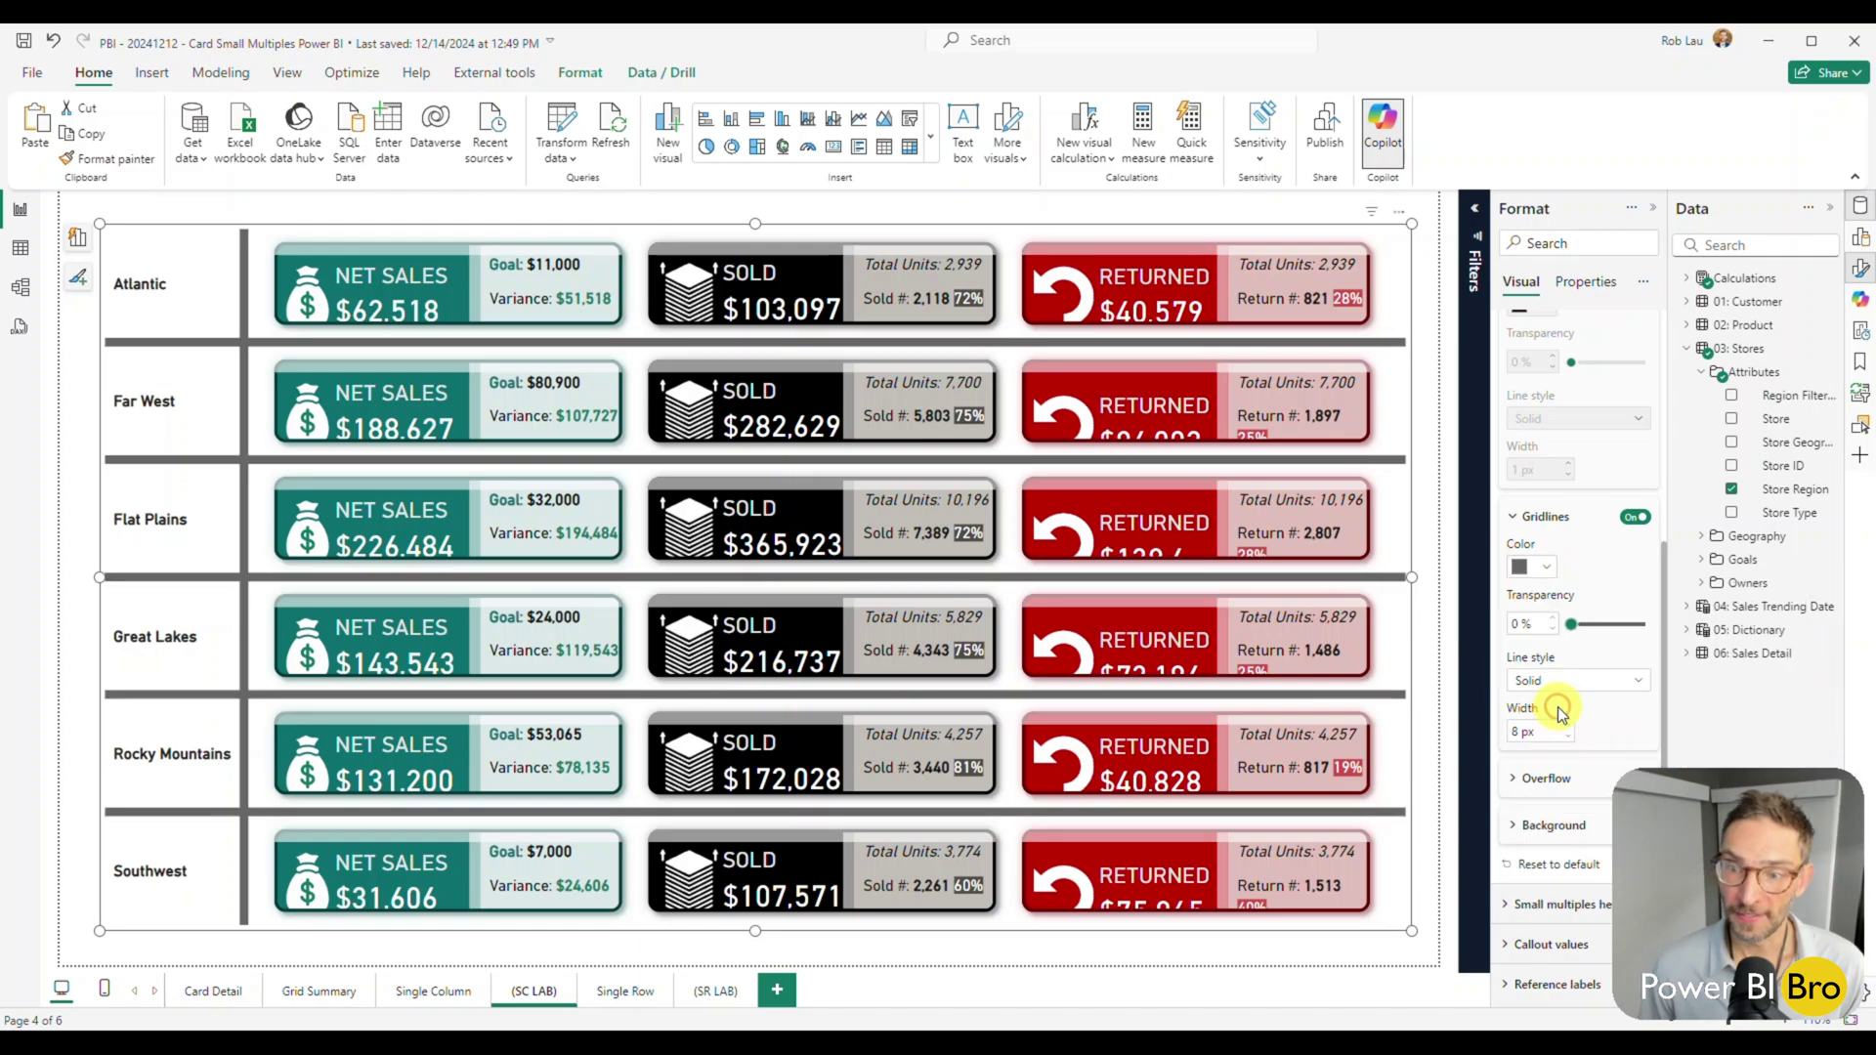
Step: Compare with the Single Column page, then reselect the (SC LAB) small-multiples visual
left_click(429, 992)
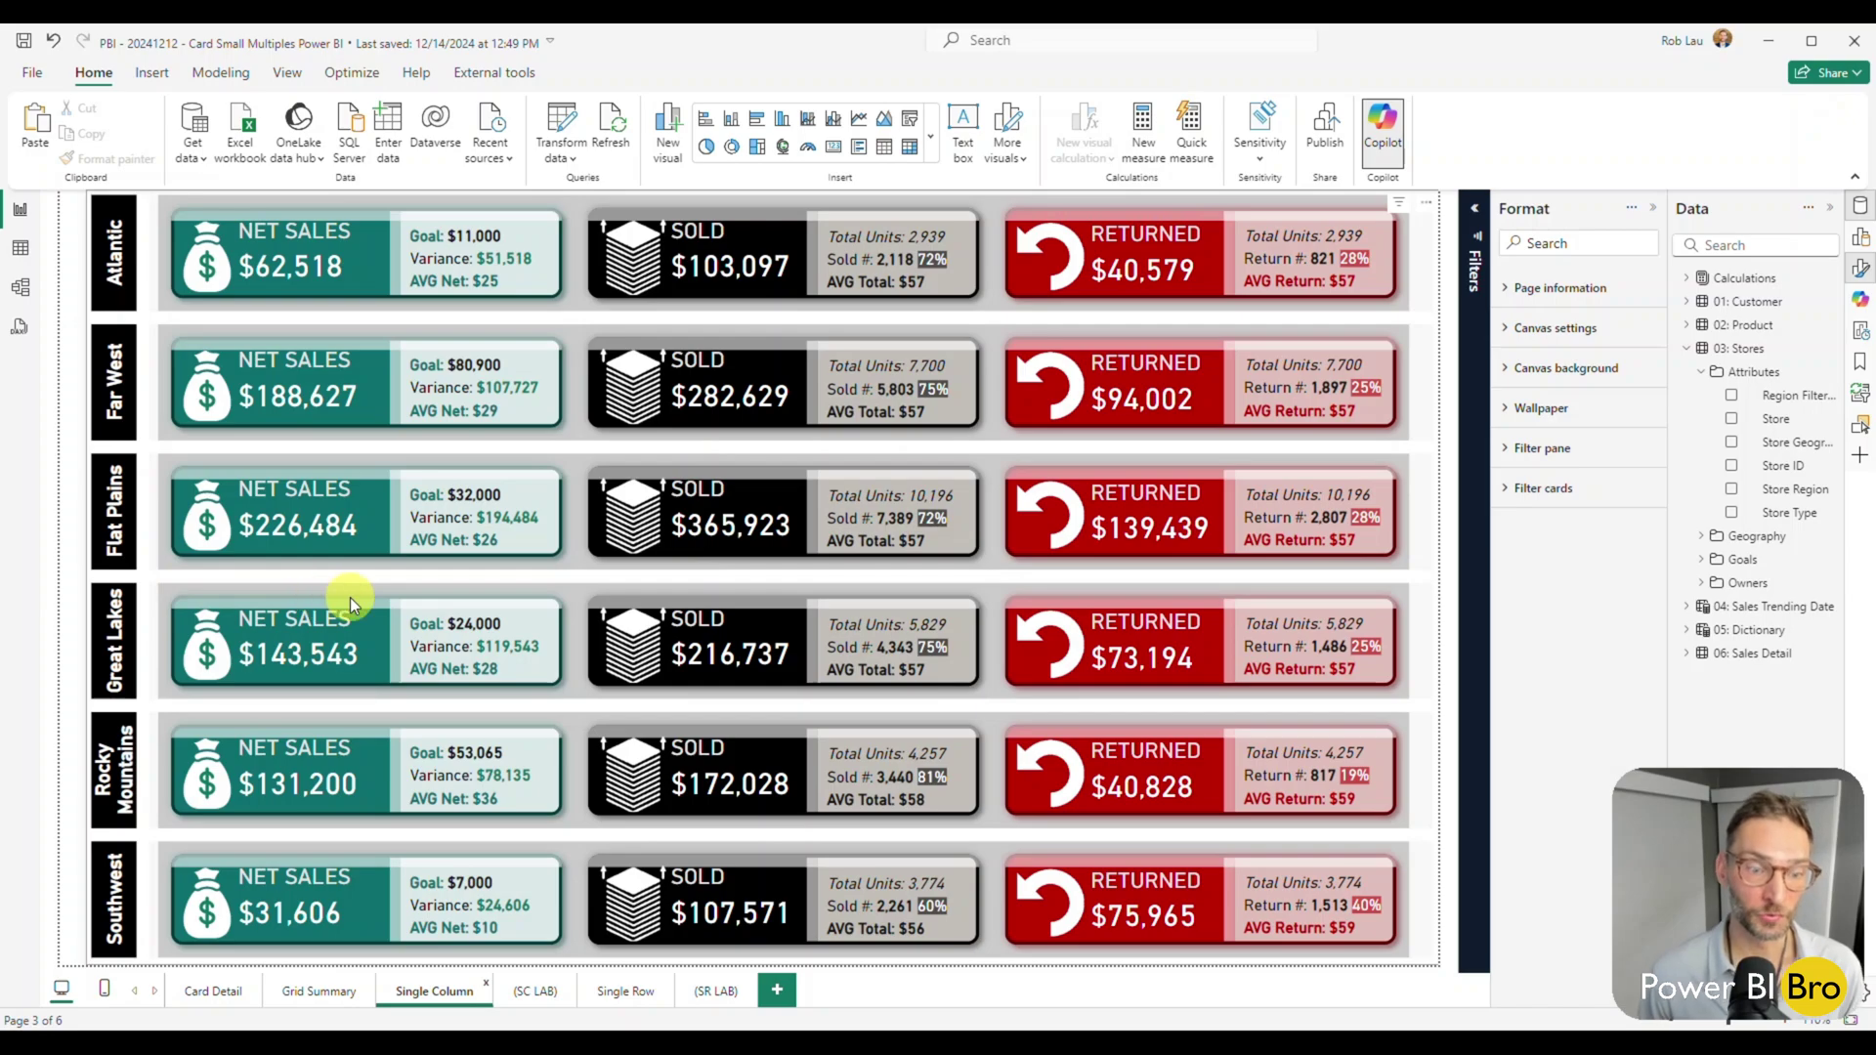
left_click(538, 992)
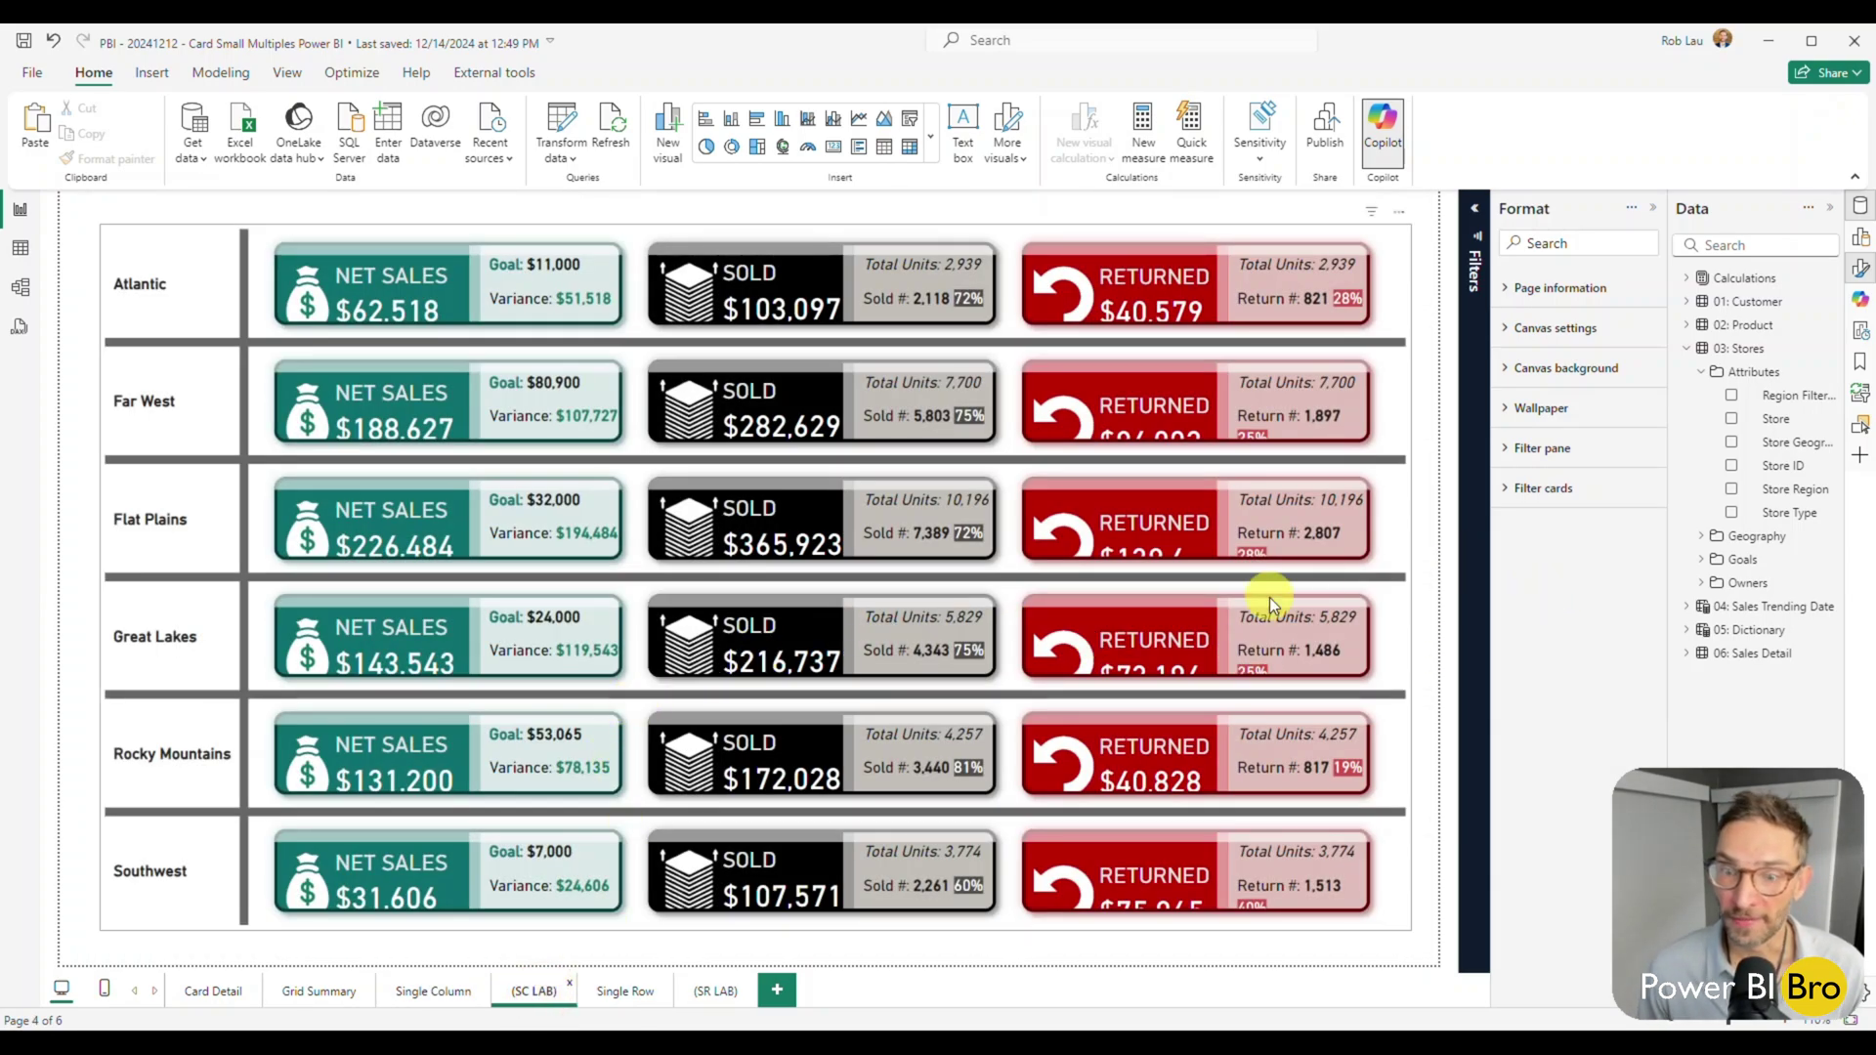
left_click(1399, 563)
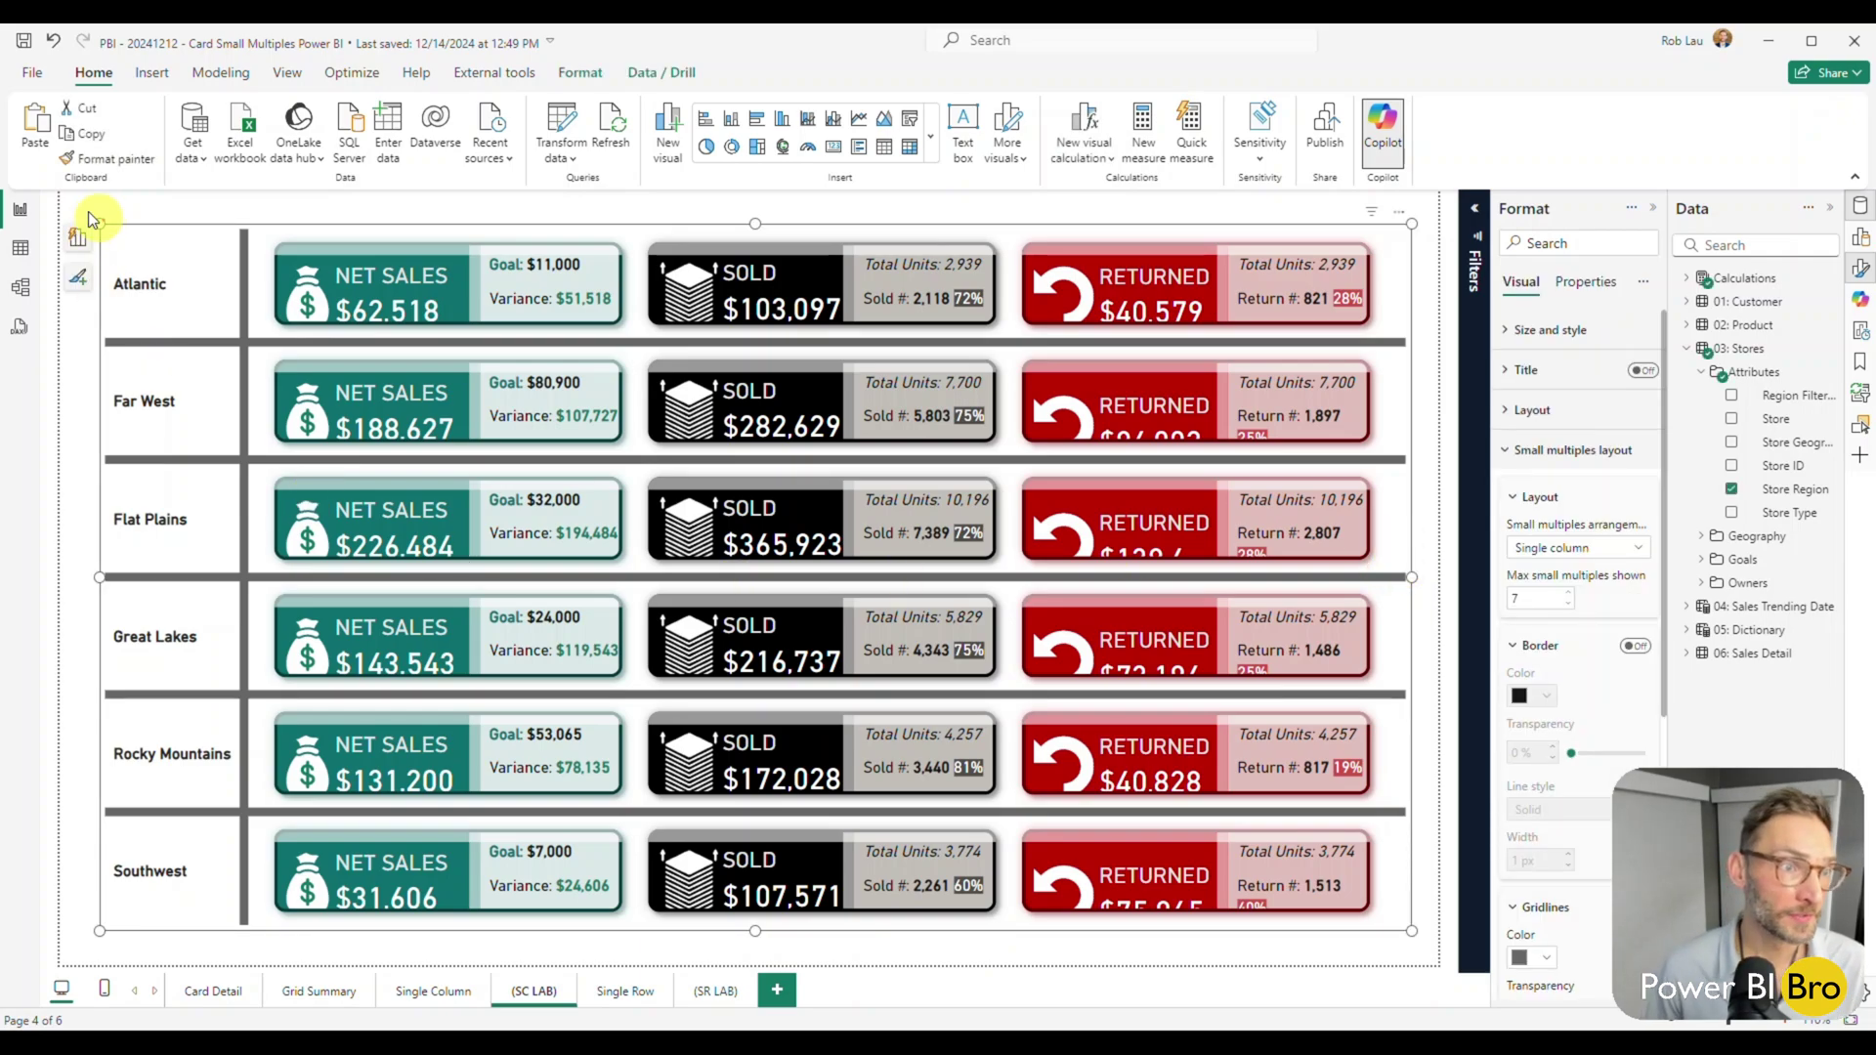
Step: Enlarge the small-multiples visual to fill the canvas
left_click_drag(95, 219, 39, 178)
left_click_drag(1413, 931, 1469, 981)
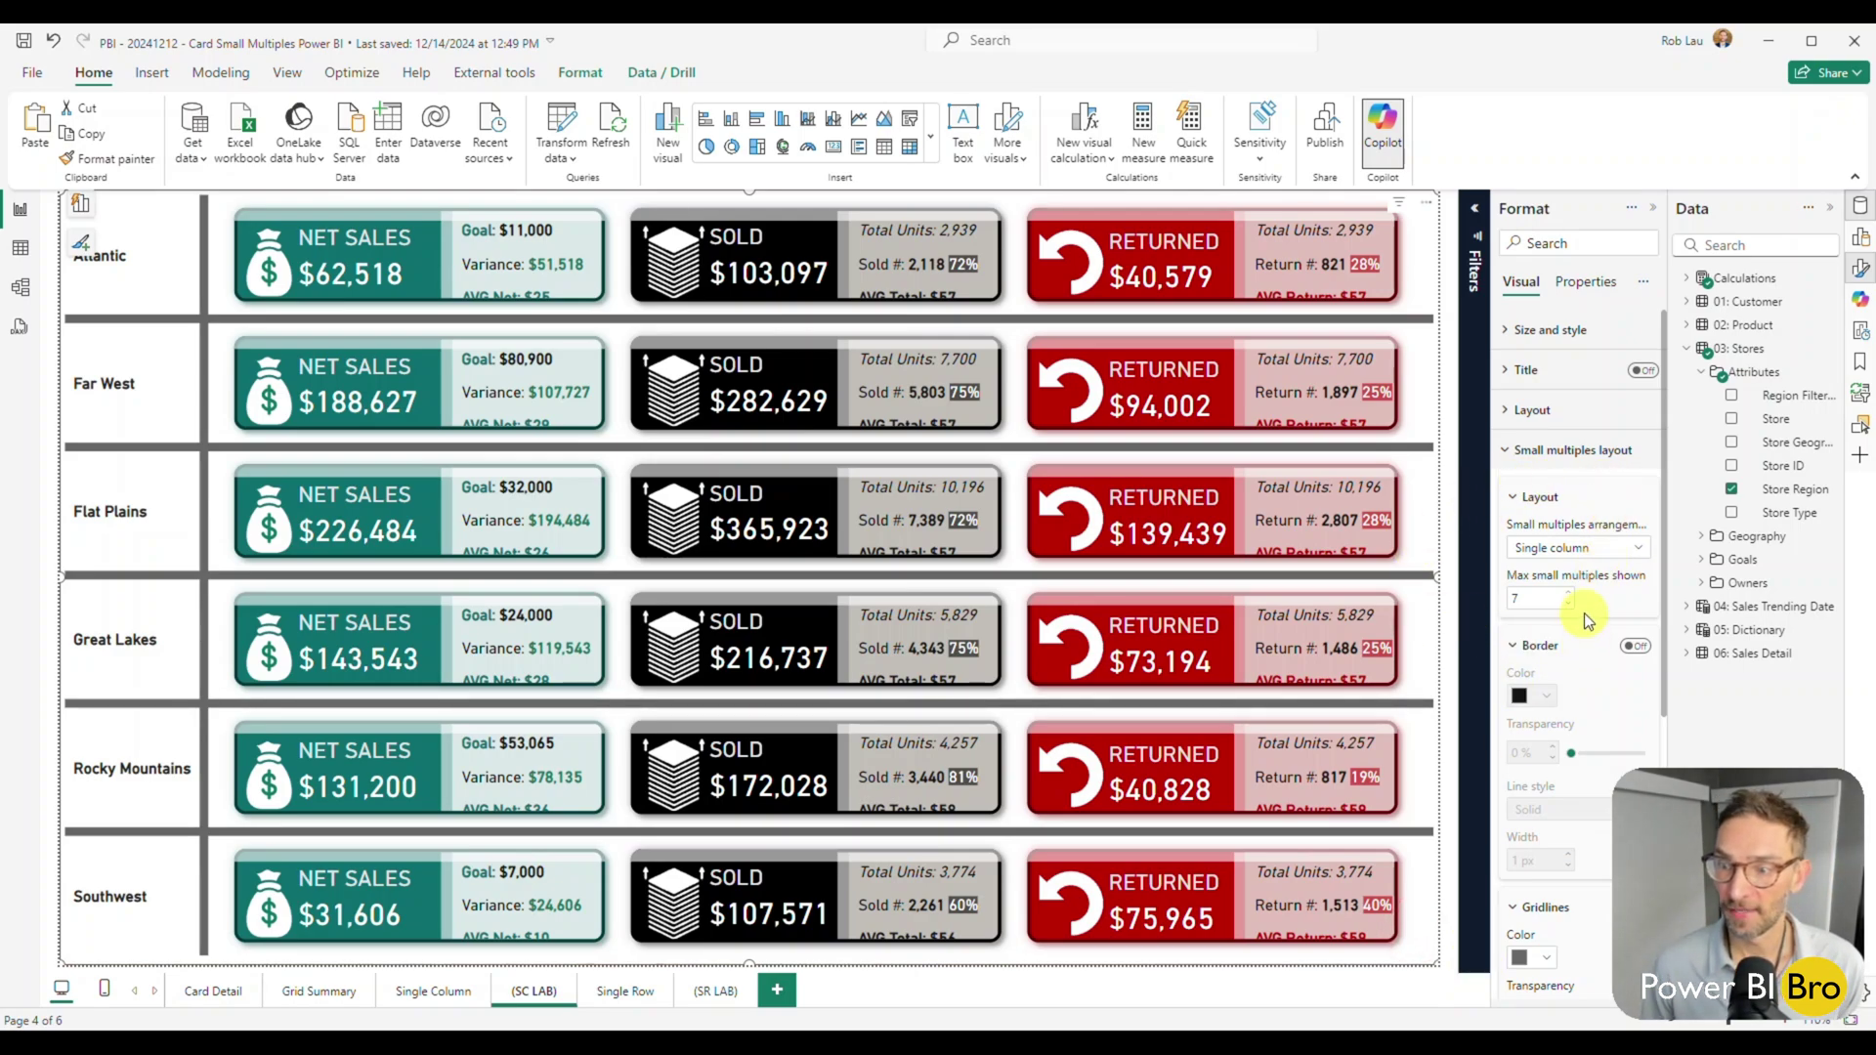
scroll(1577, 606, "down", 4)
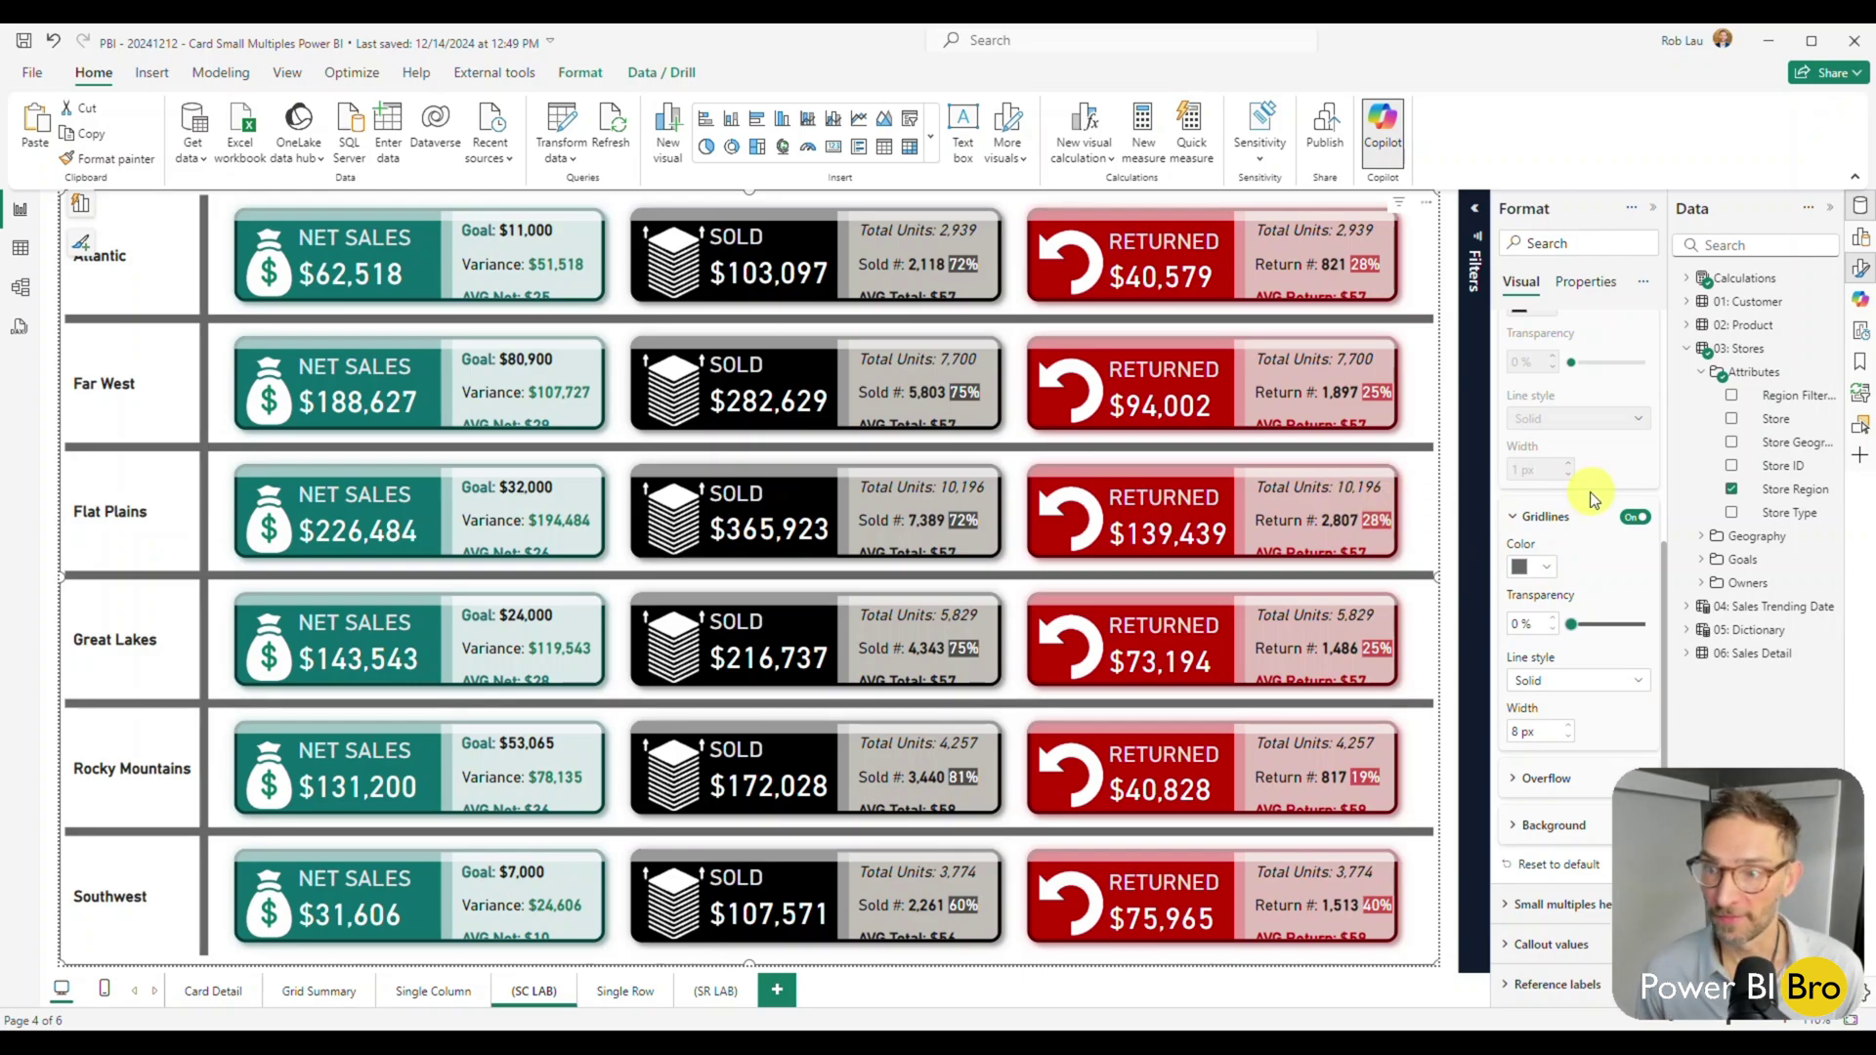
scroll(1544, 548, "down", 1)
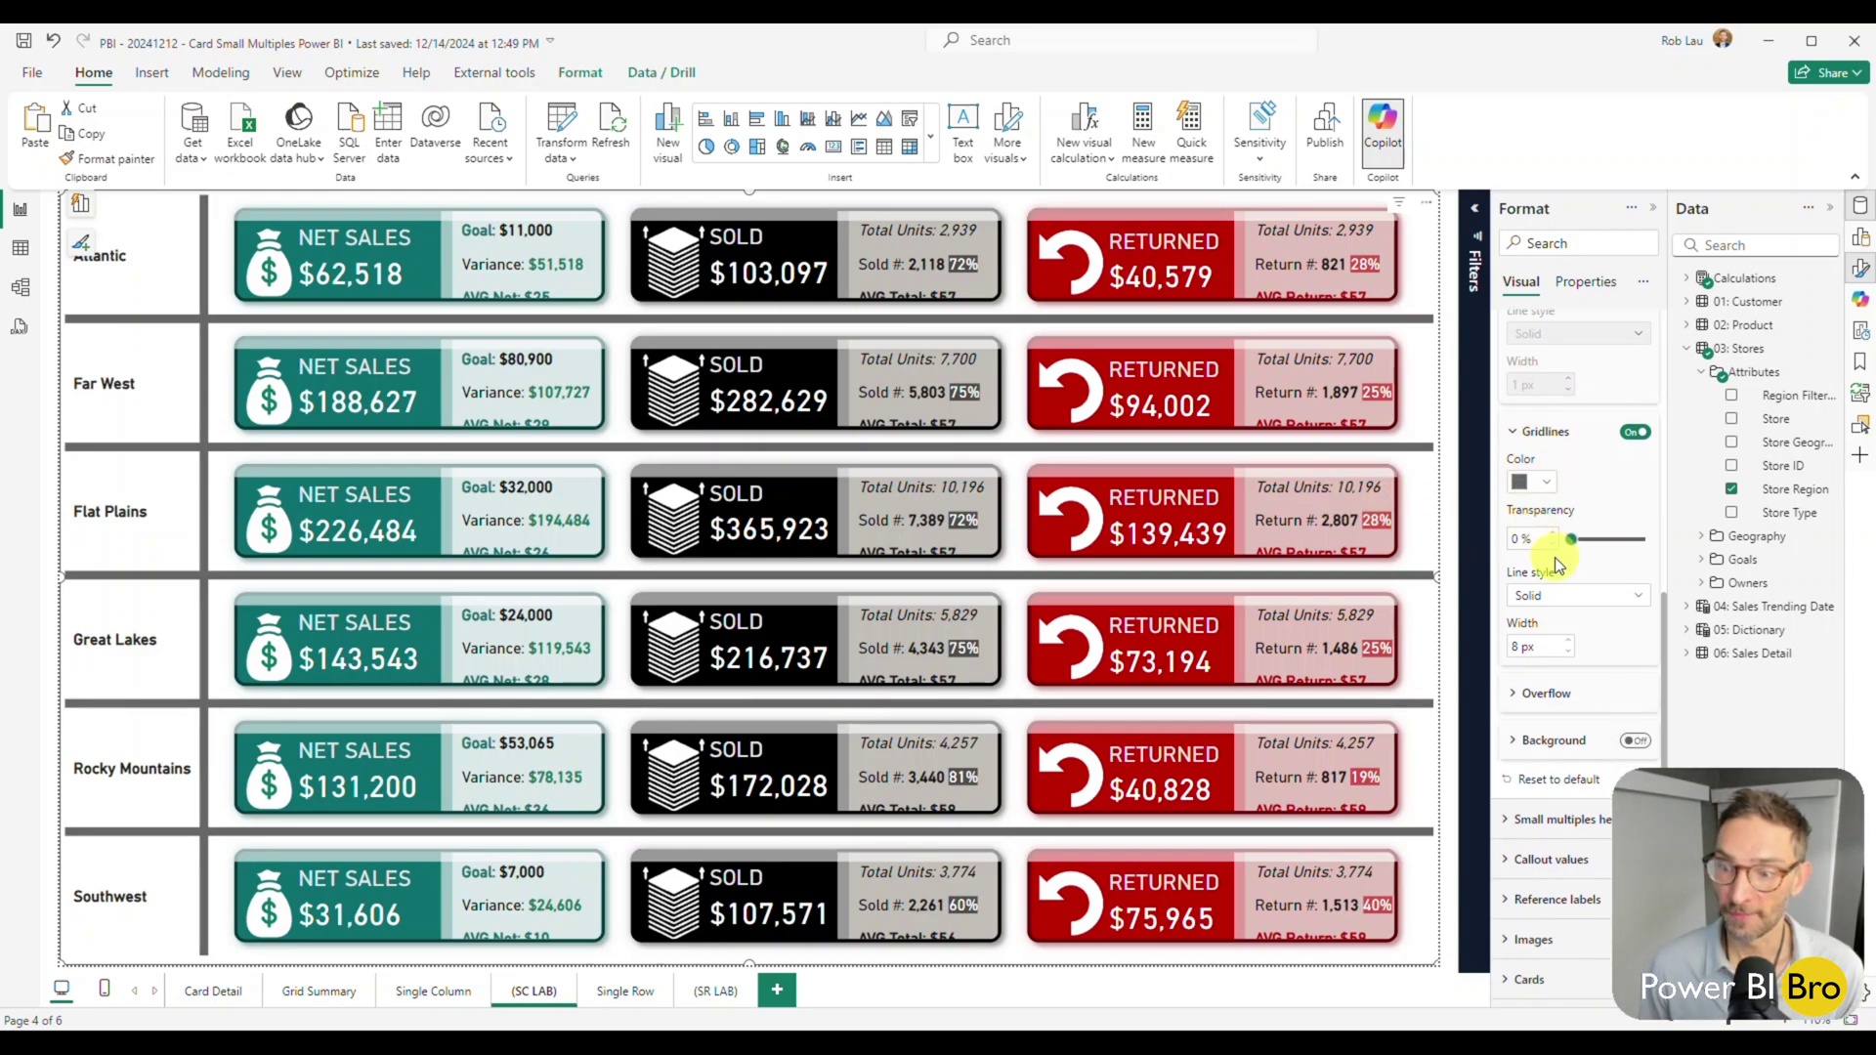
Step: Turn on a gray background for the region rows
left_click(1532, 743)
scroll(1549, 723, "down", 2)
left_click(1630, 547)
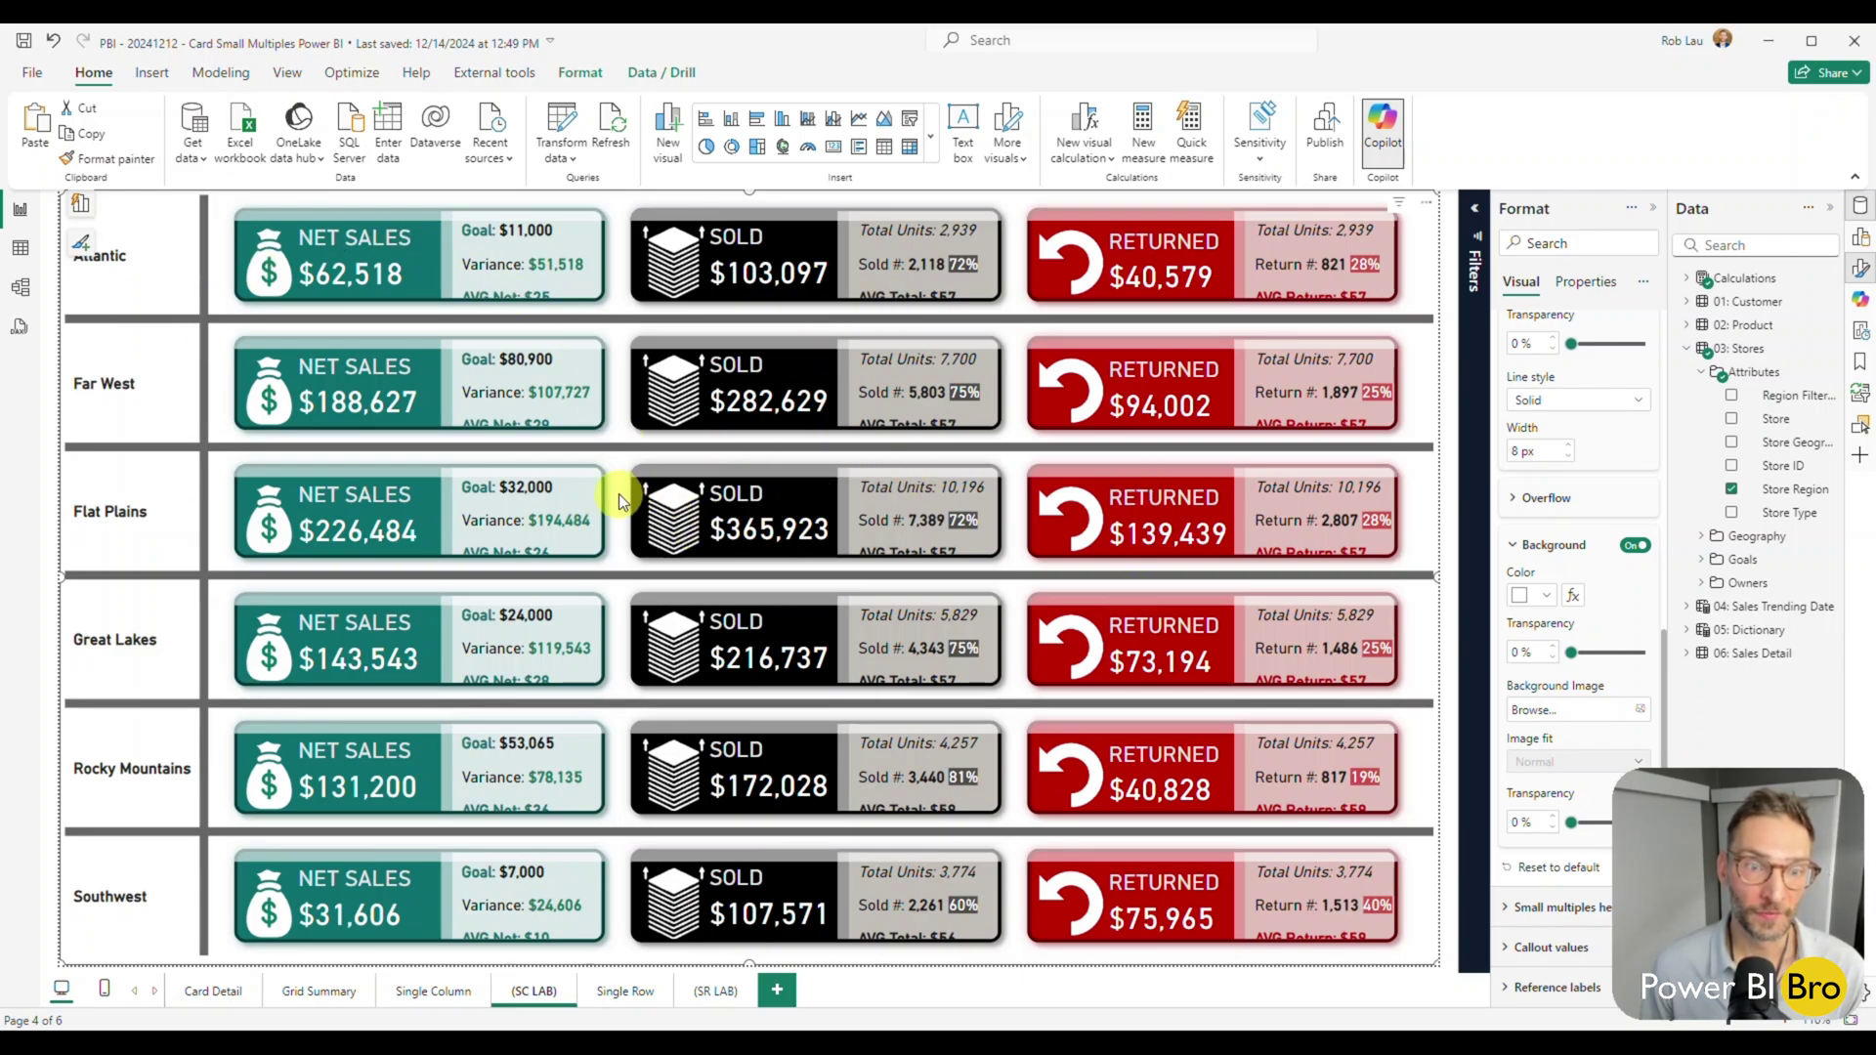
left_click(1544, 598)
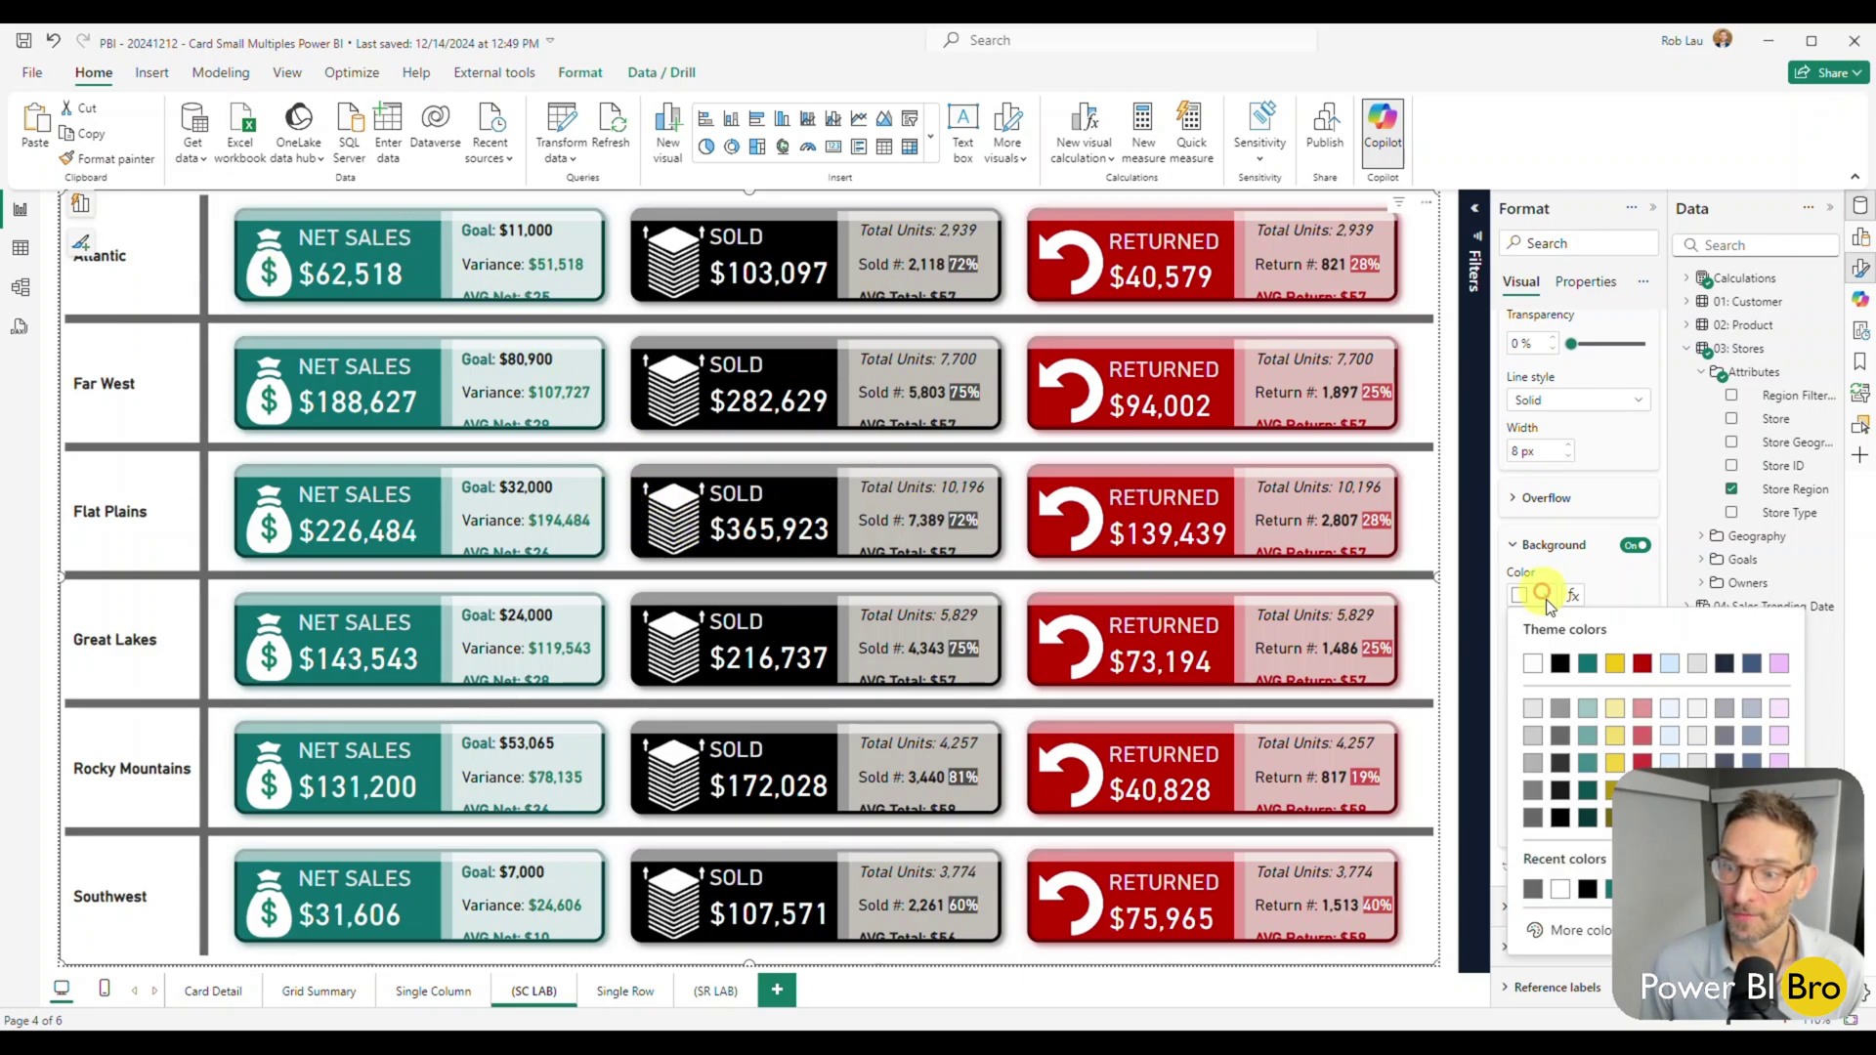
left_click(1533, 736)
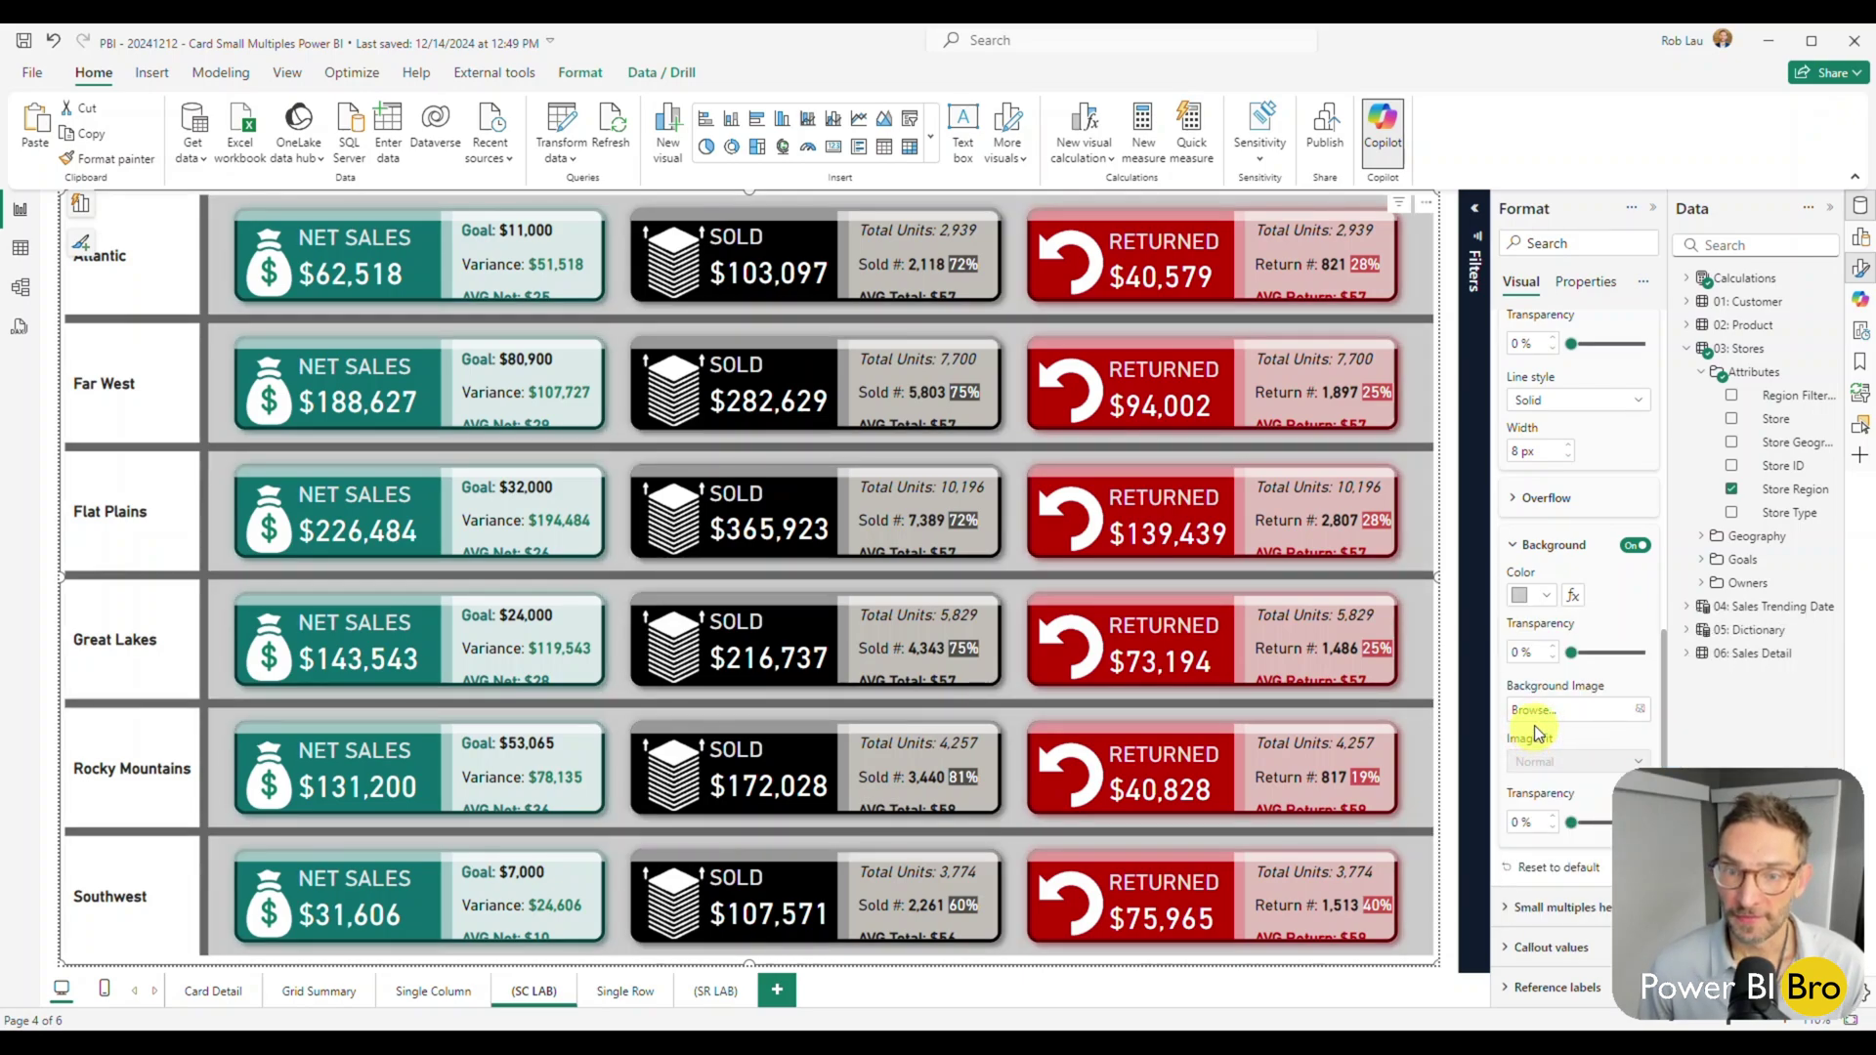
Step: Make the gridlines between region rows white
scroll(1578, 547, "up", 3)
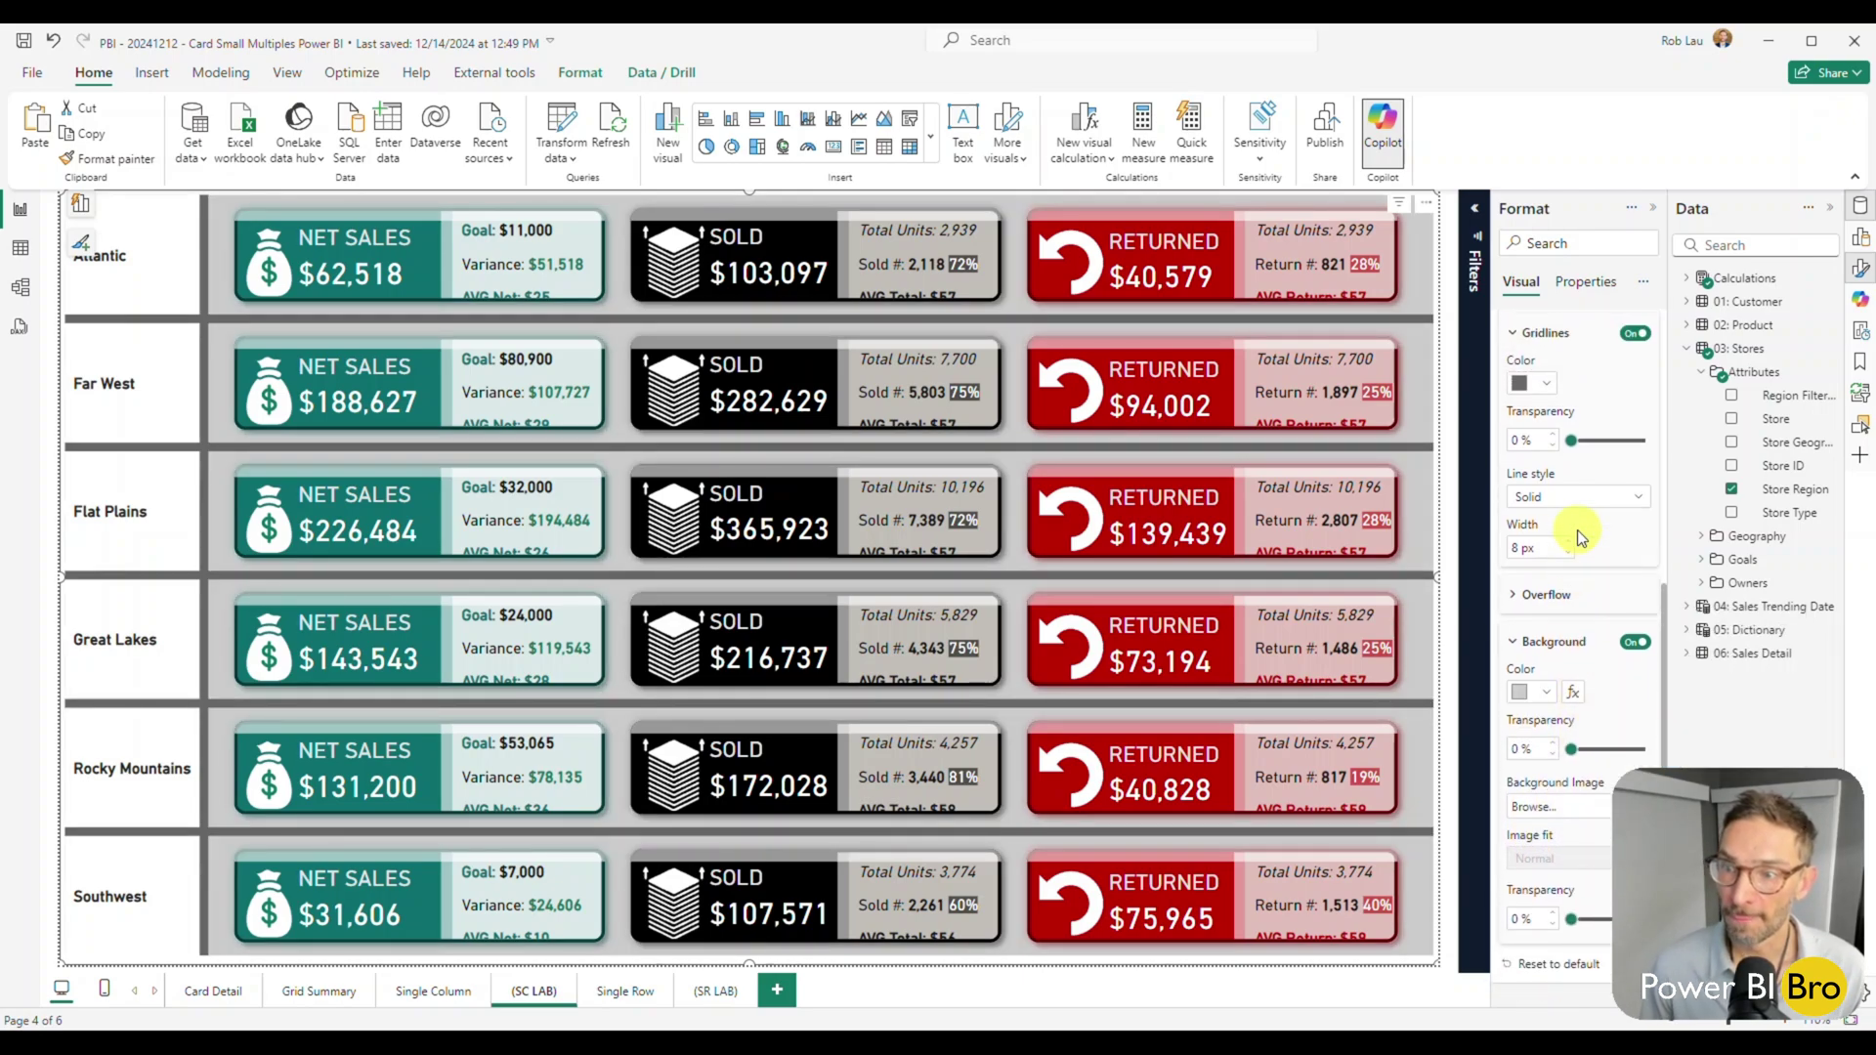
left_click(1552, 480)
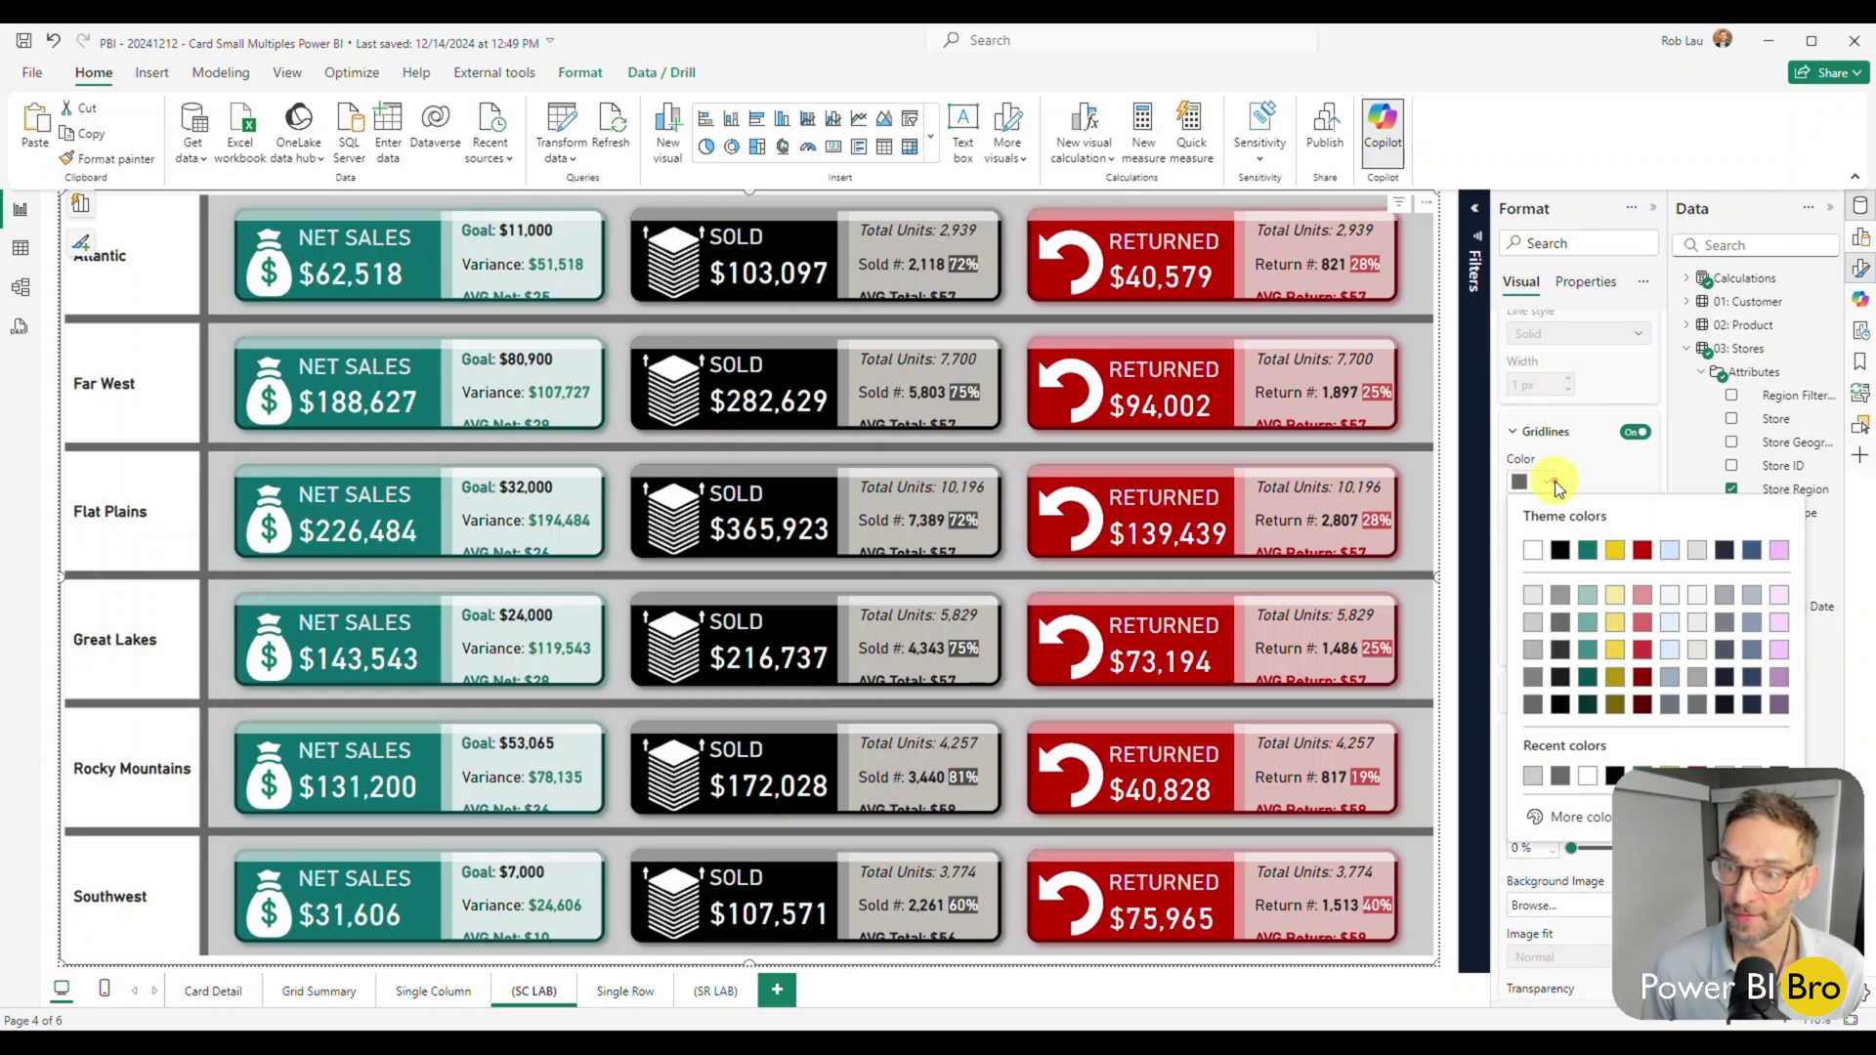
left_click(1522, 513)
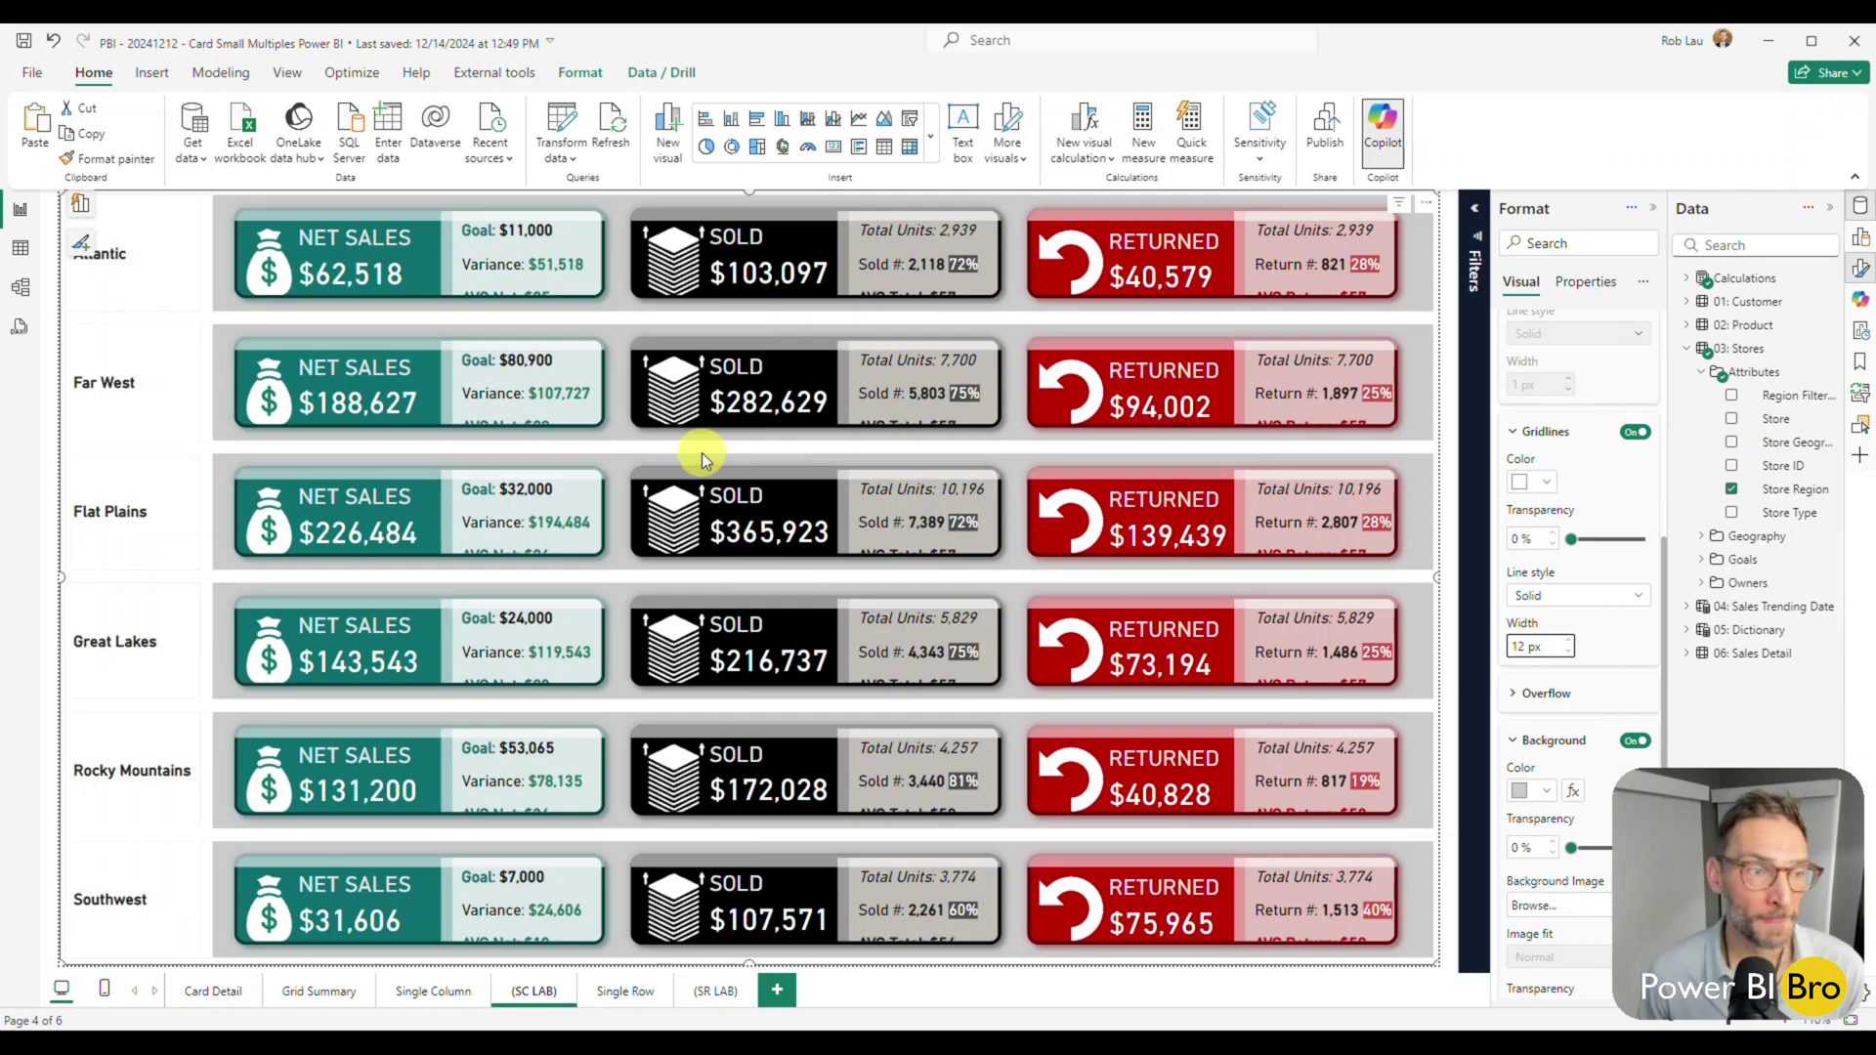
left_click(1537, 438)
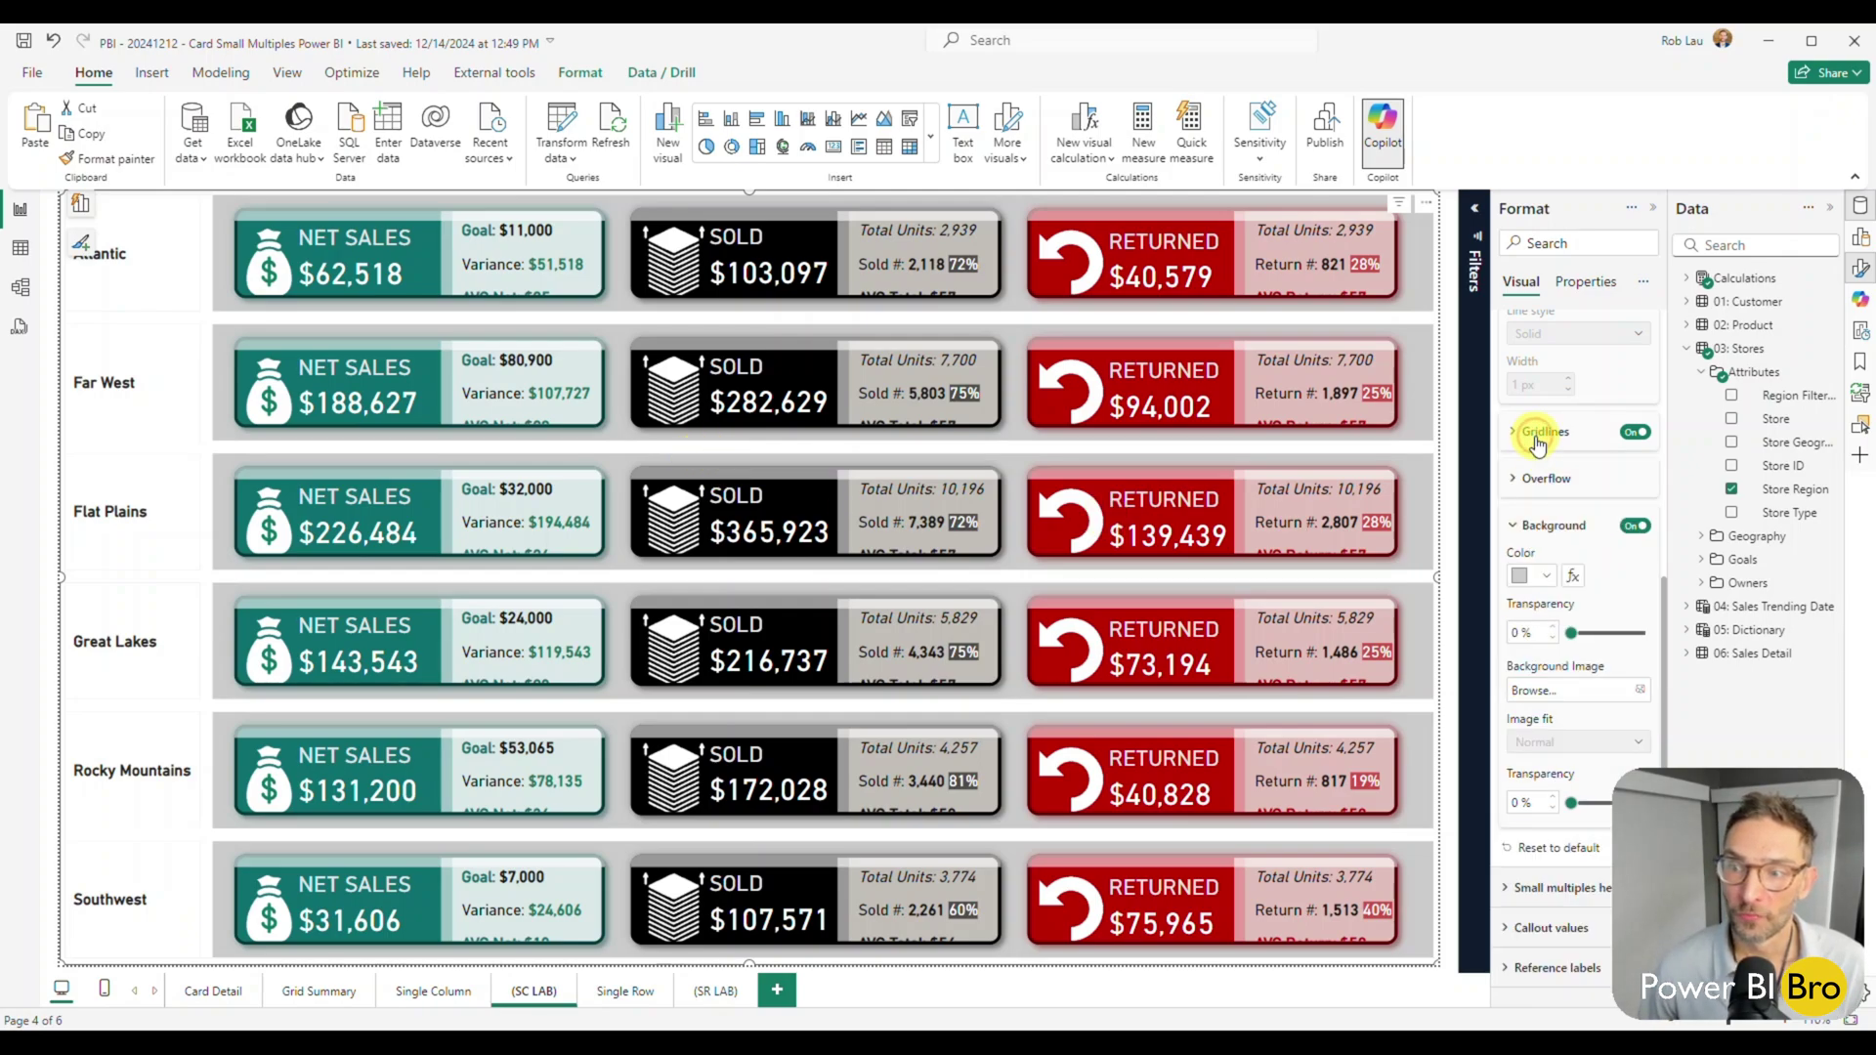
left_click(1540, 526)
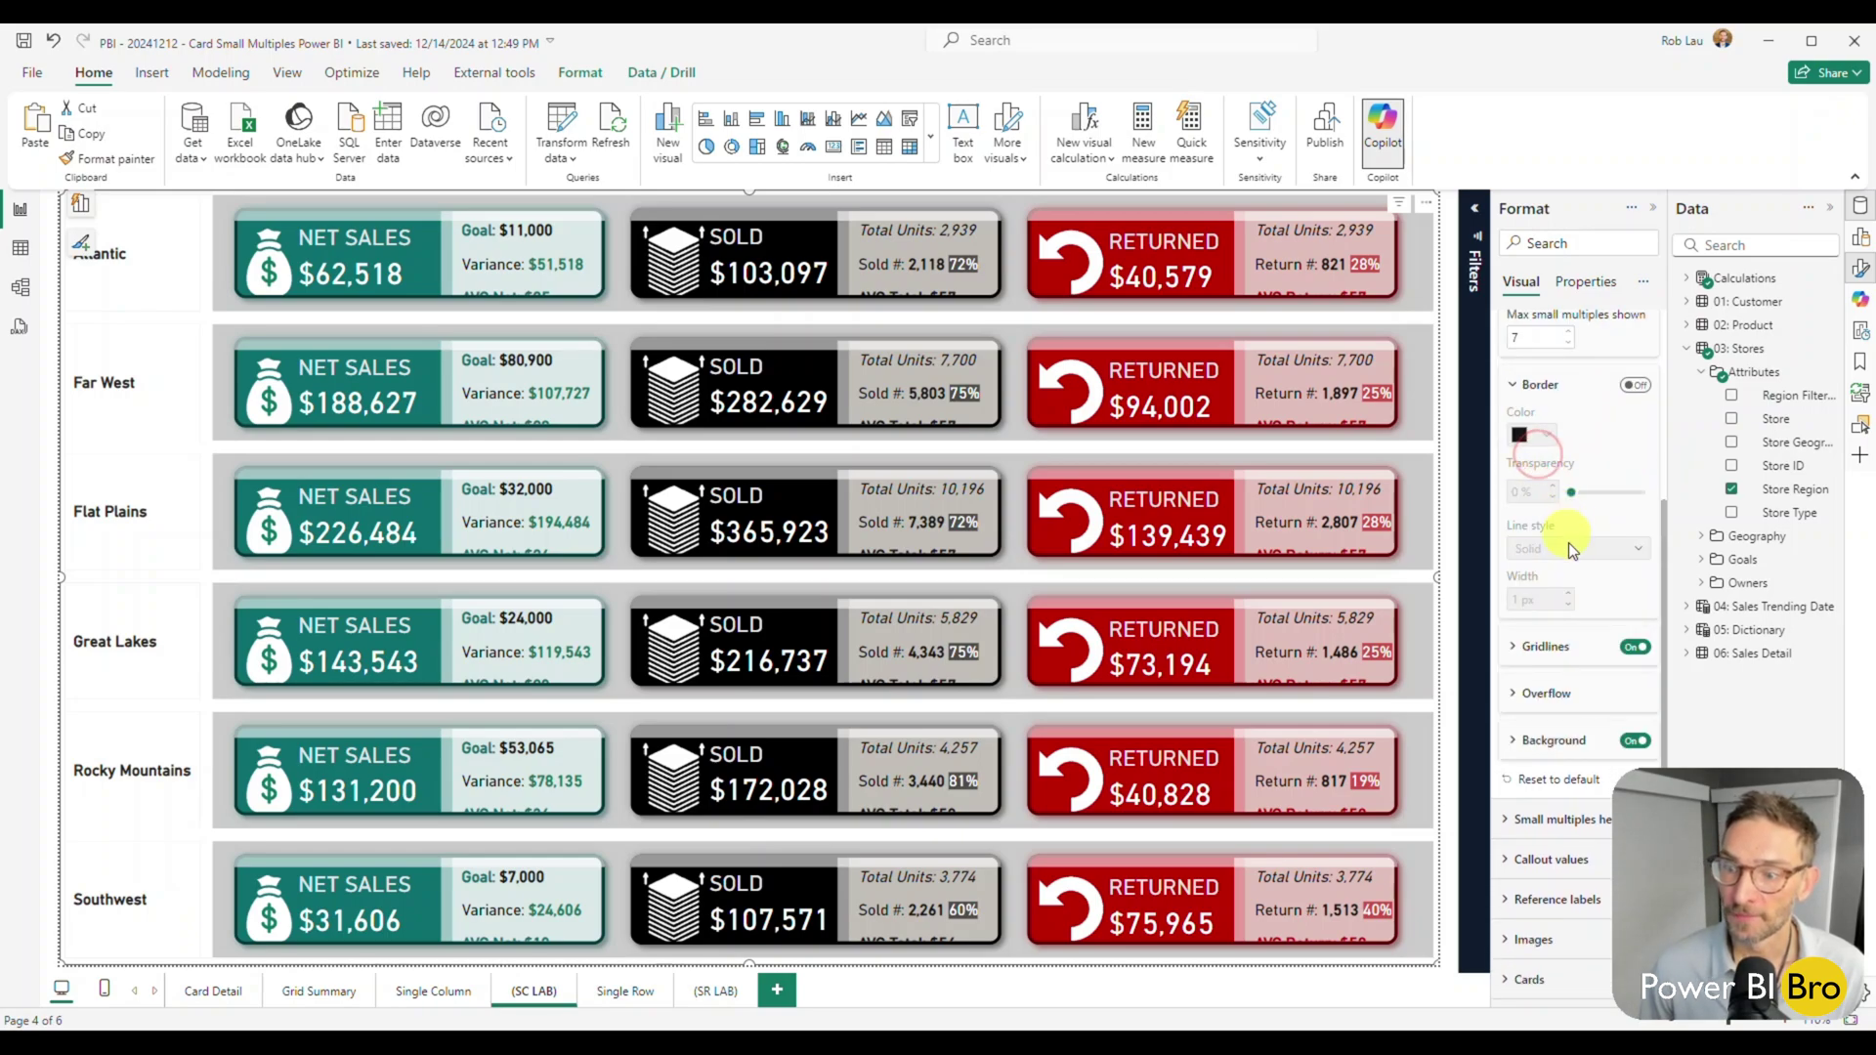
left_click(1546, 692)
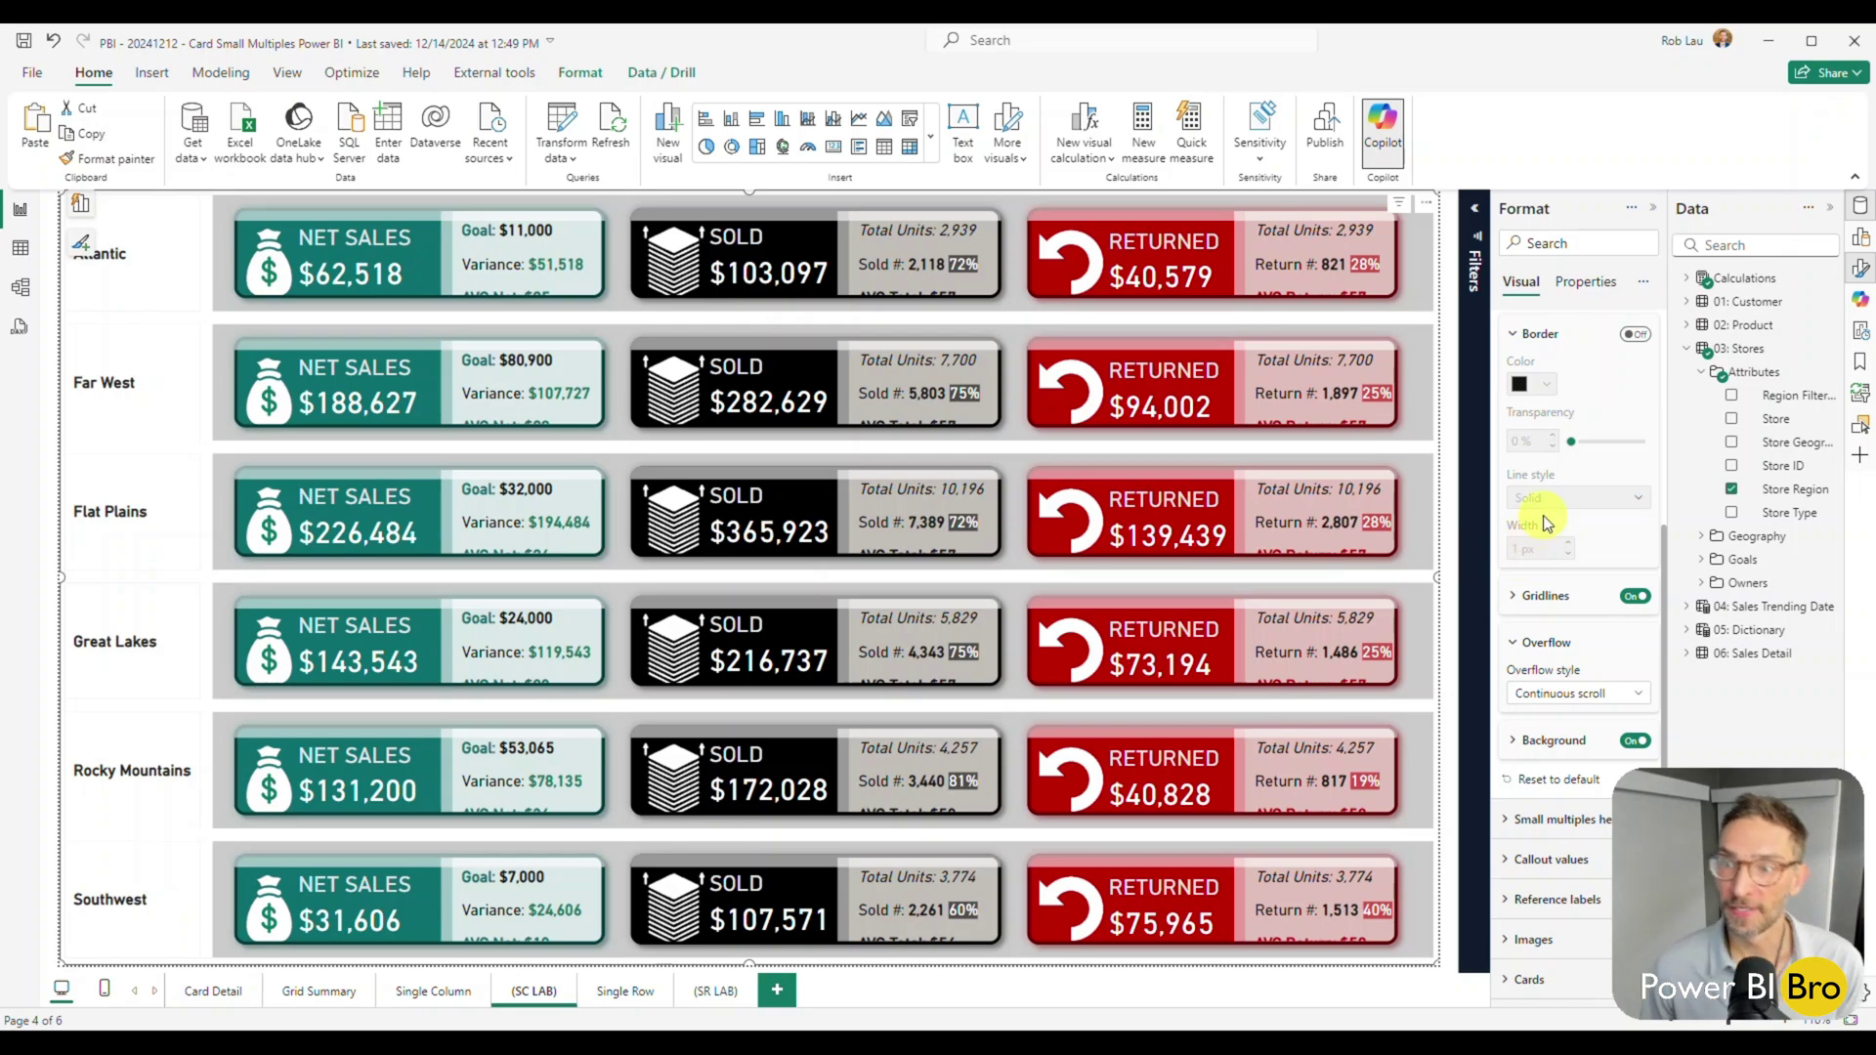
scroll(1540, 518, "up", 2)
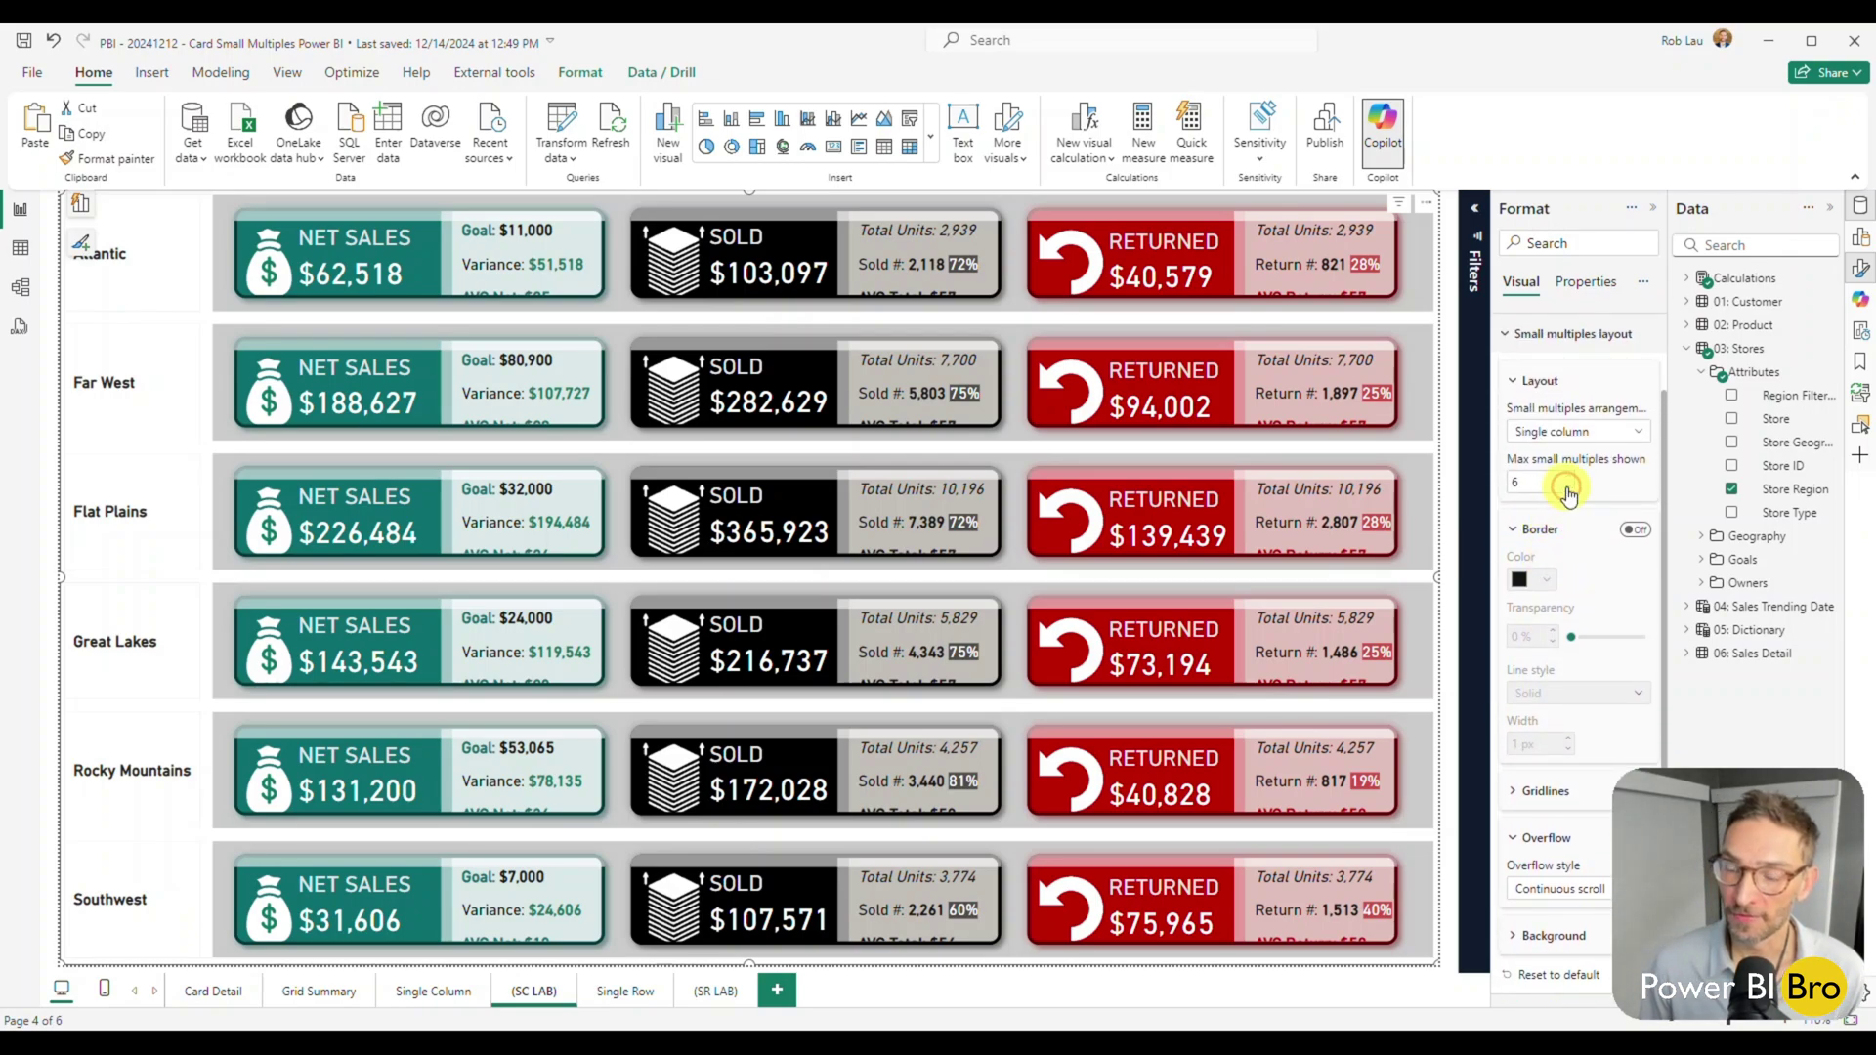
left_click(1567, 494)
left_click(1567, 493)
left_click(1567, 493)
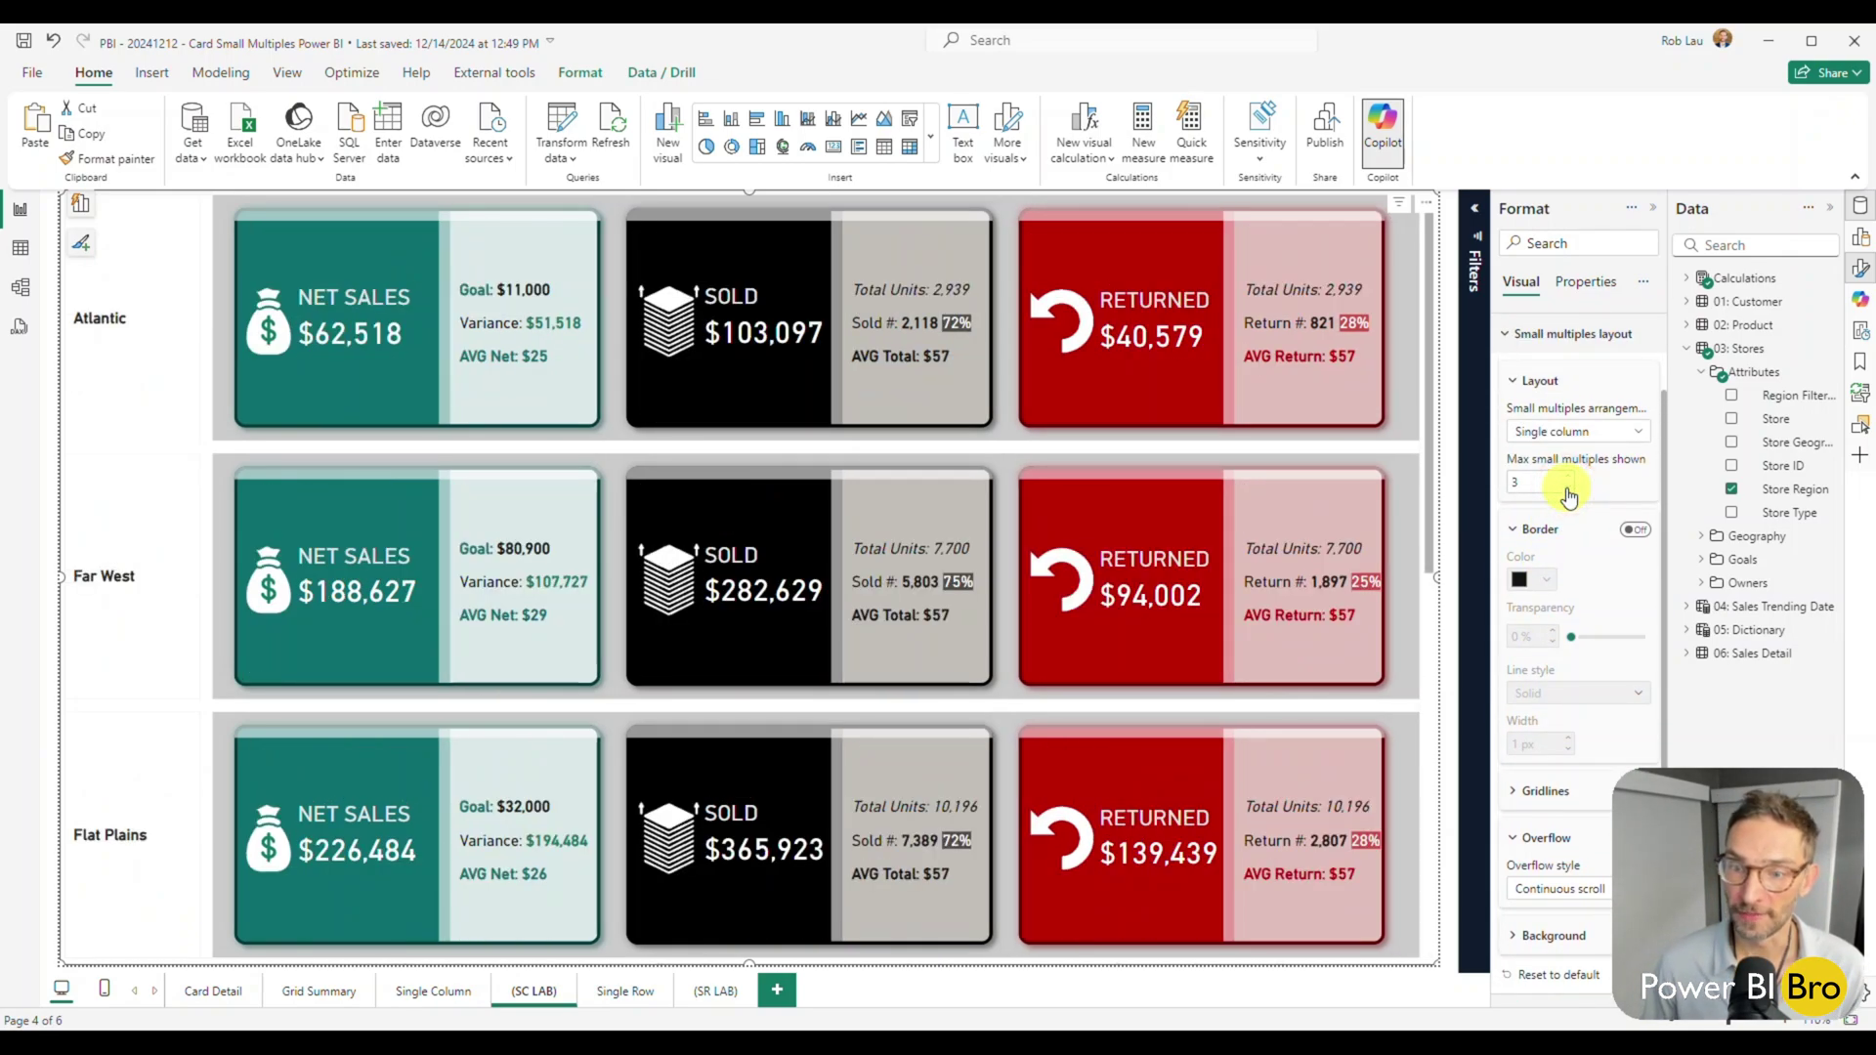
scroll(1554, 713, "down", 2)
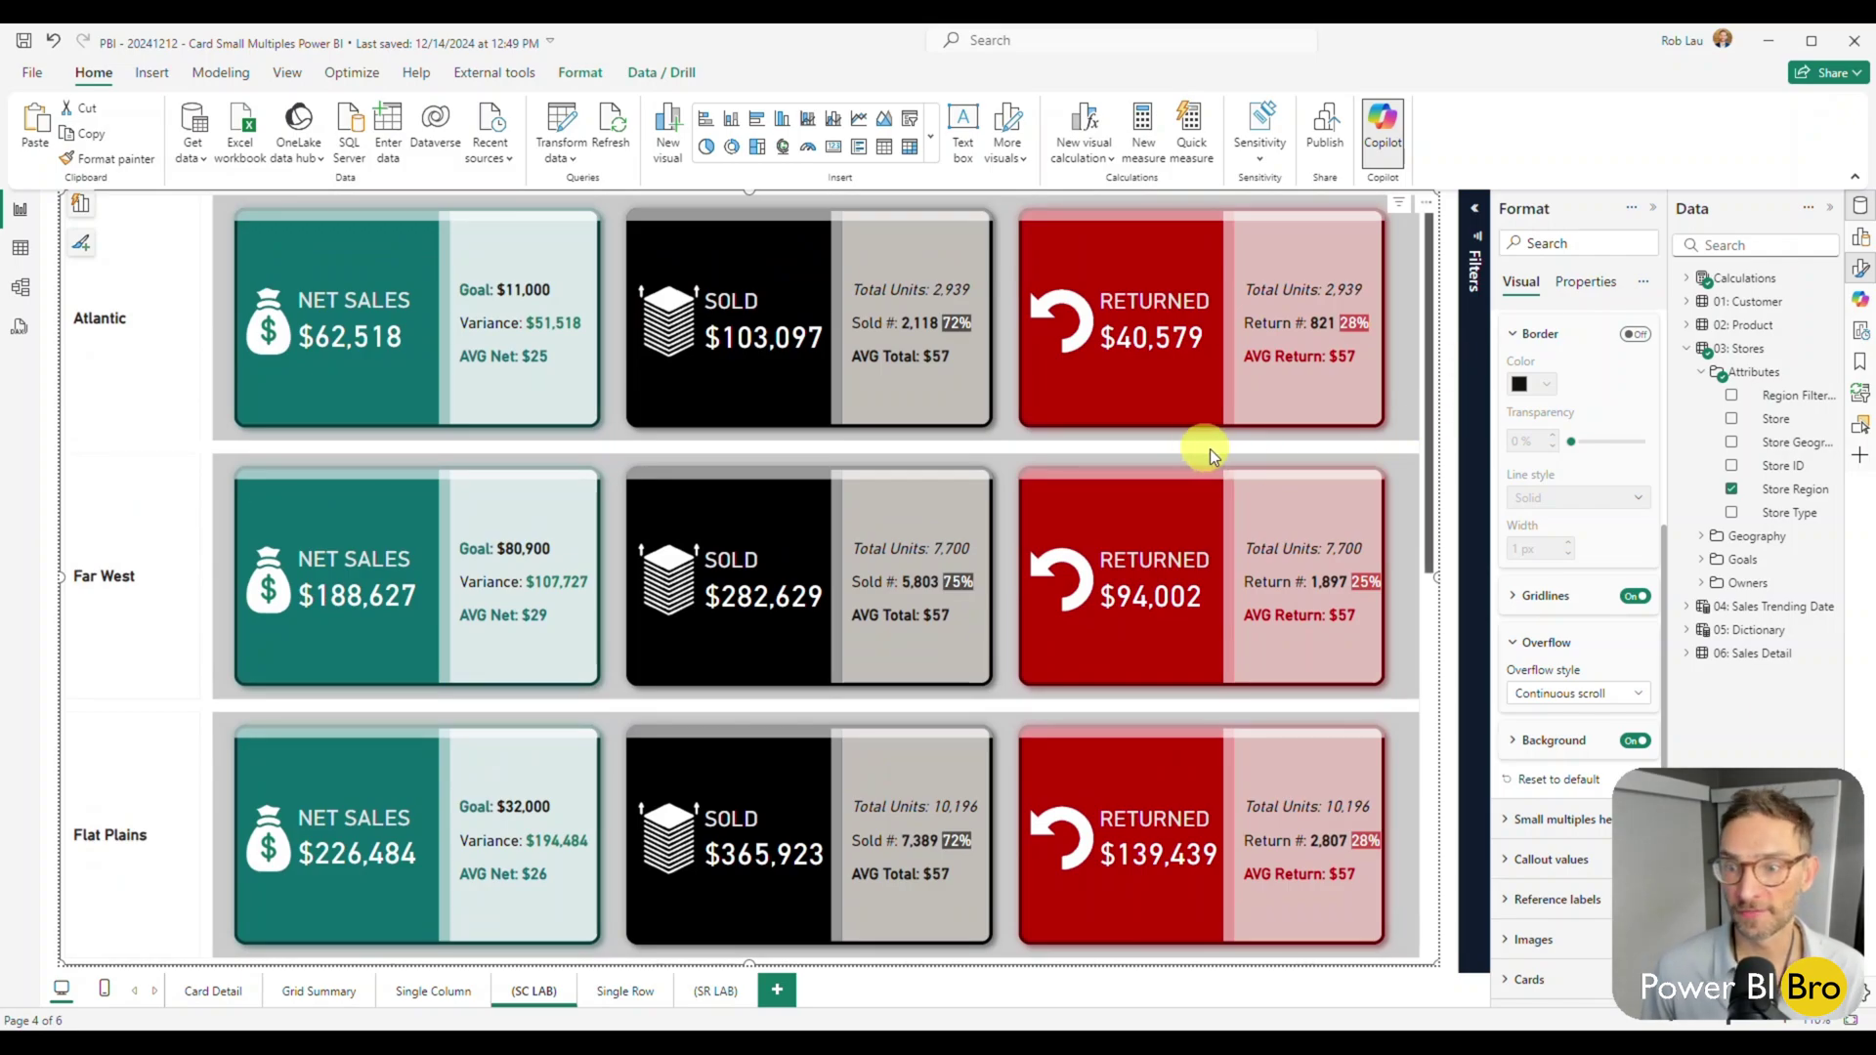
left_click(1613, 695)
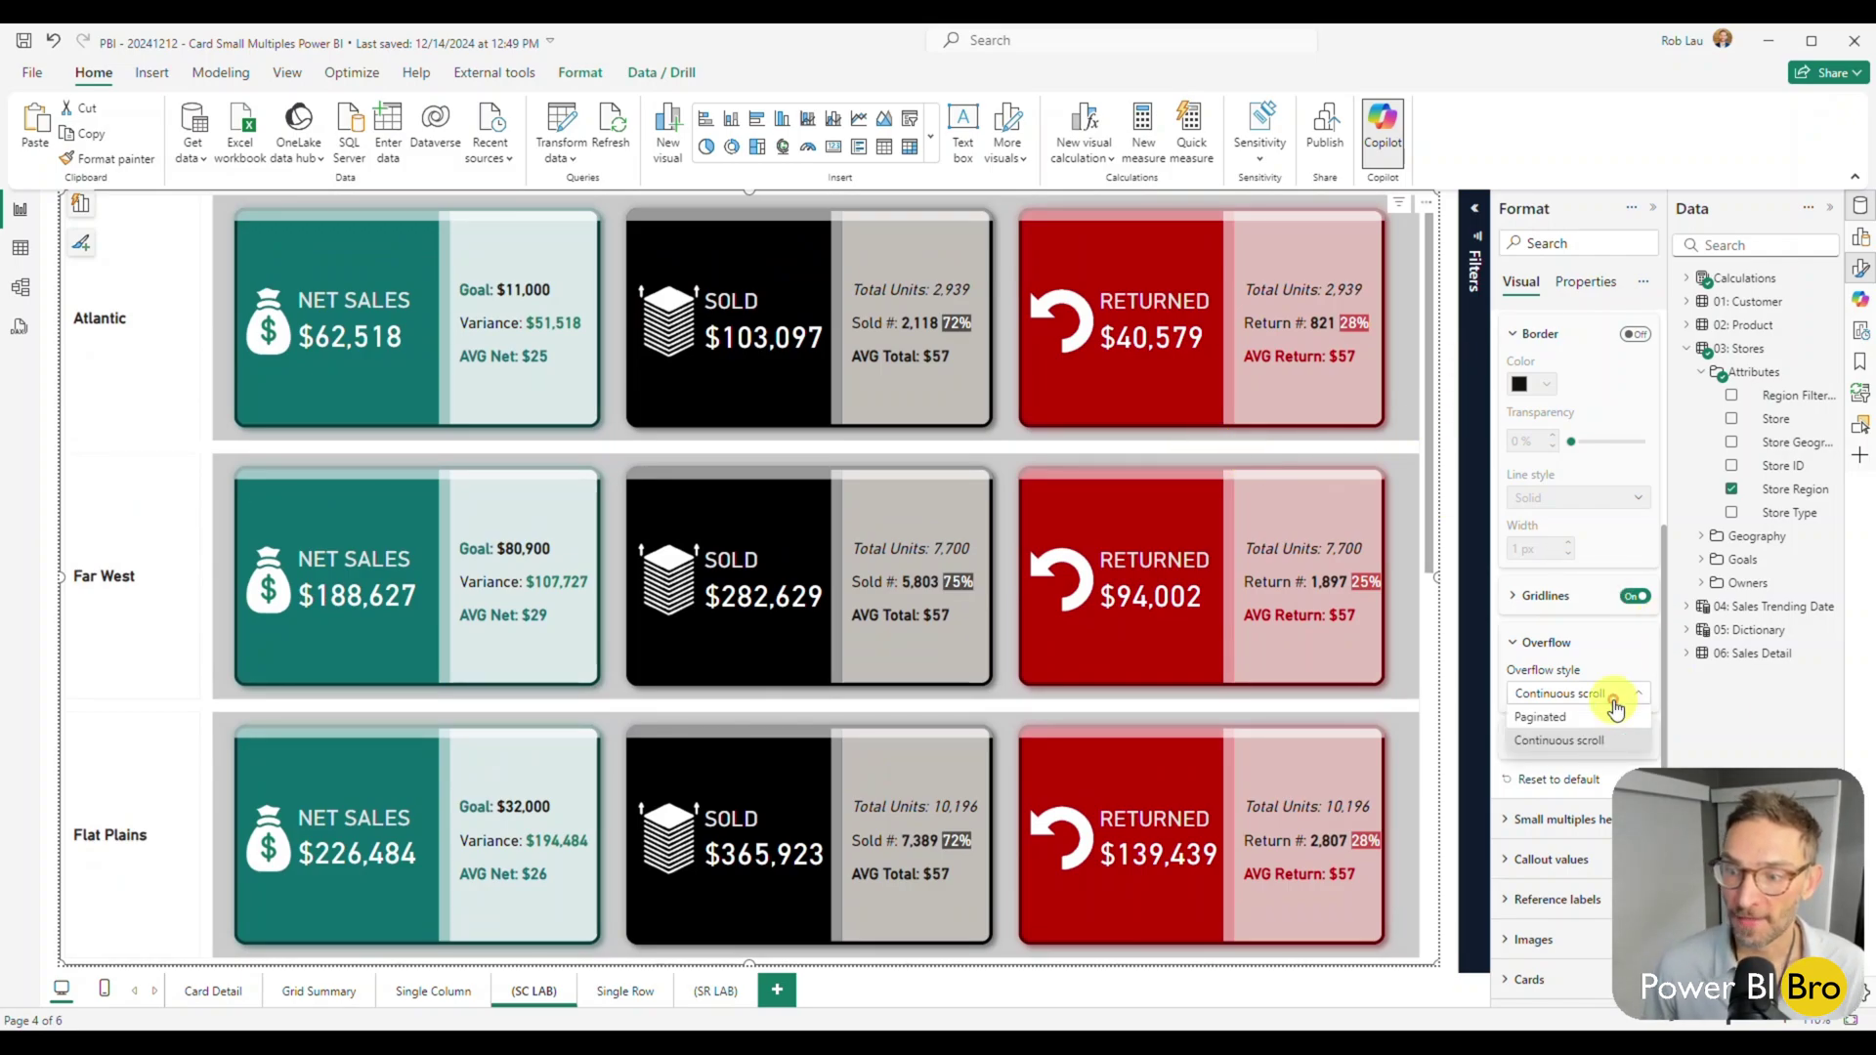
left_click(1551, 717)
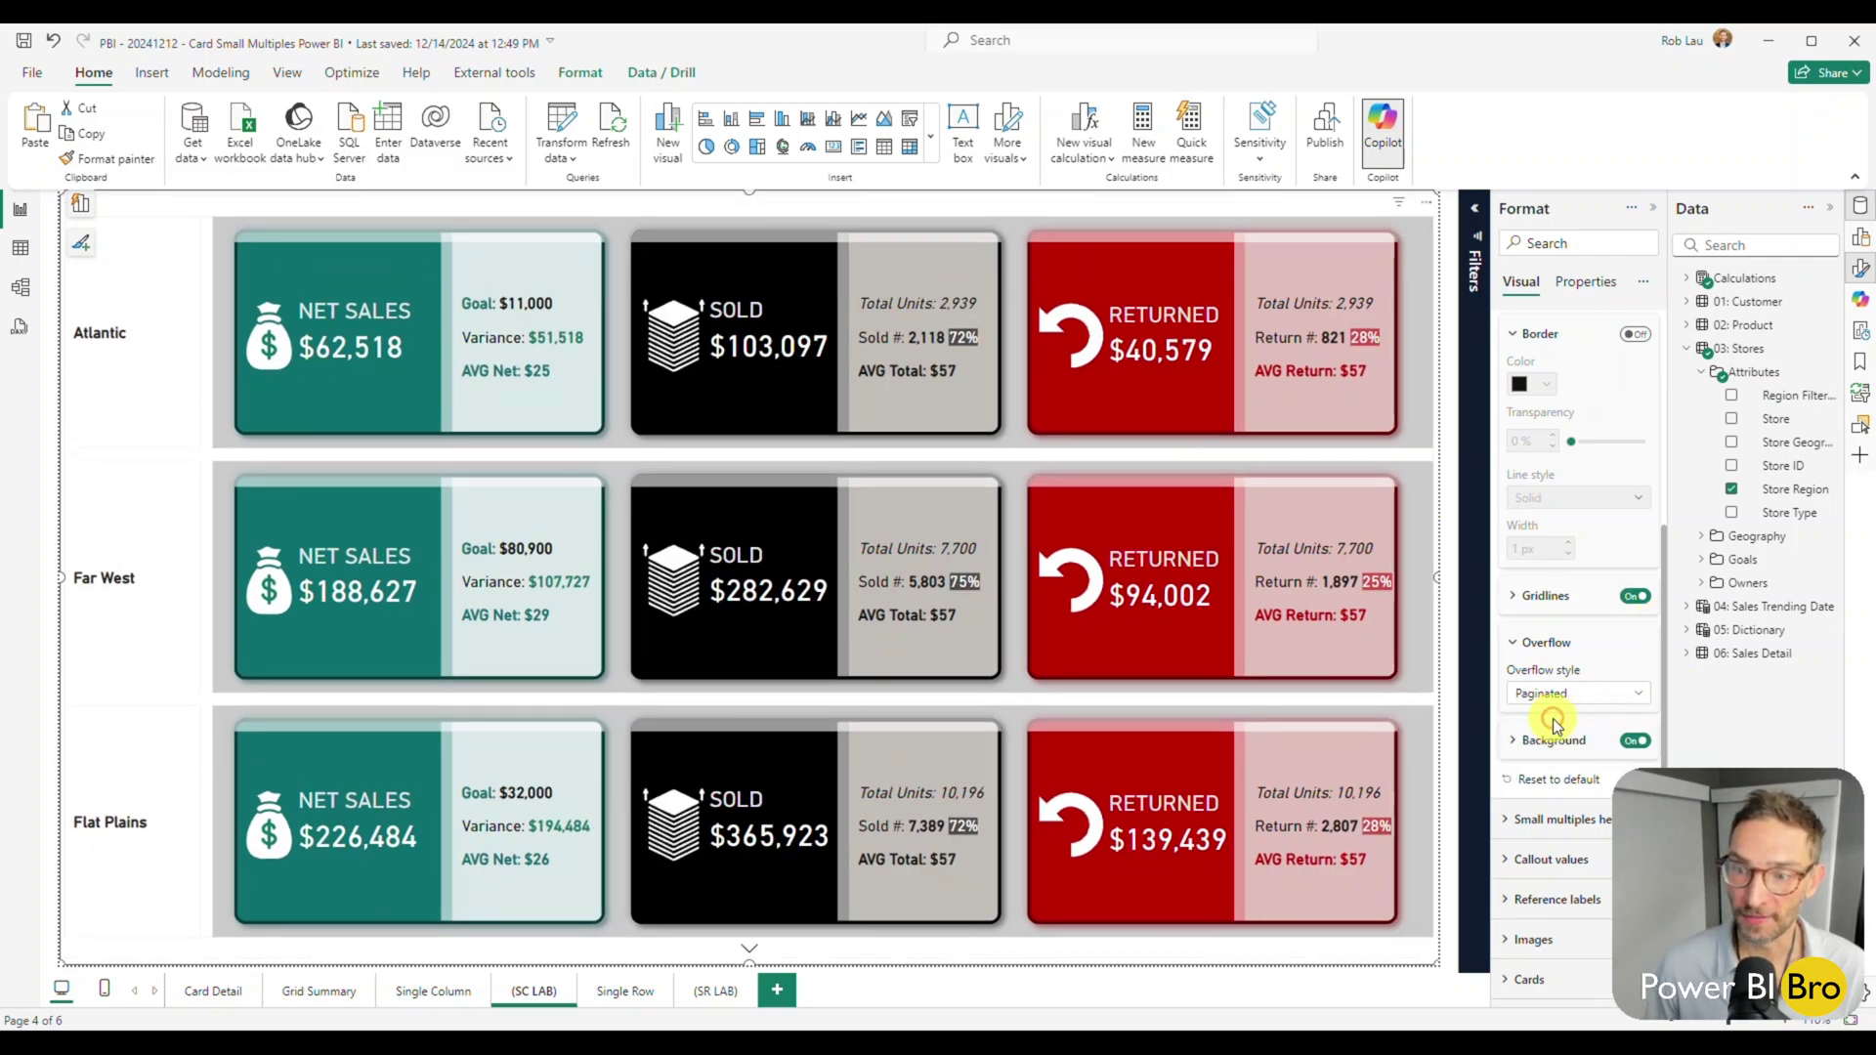
left_click(748, 946)
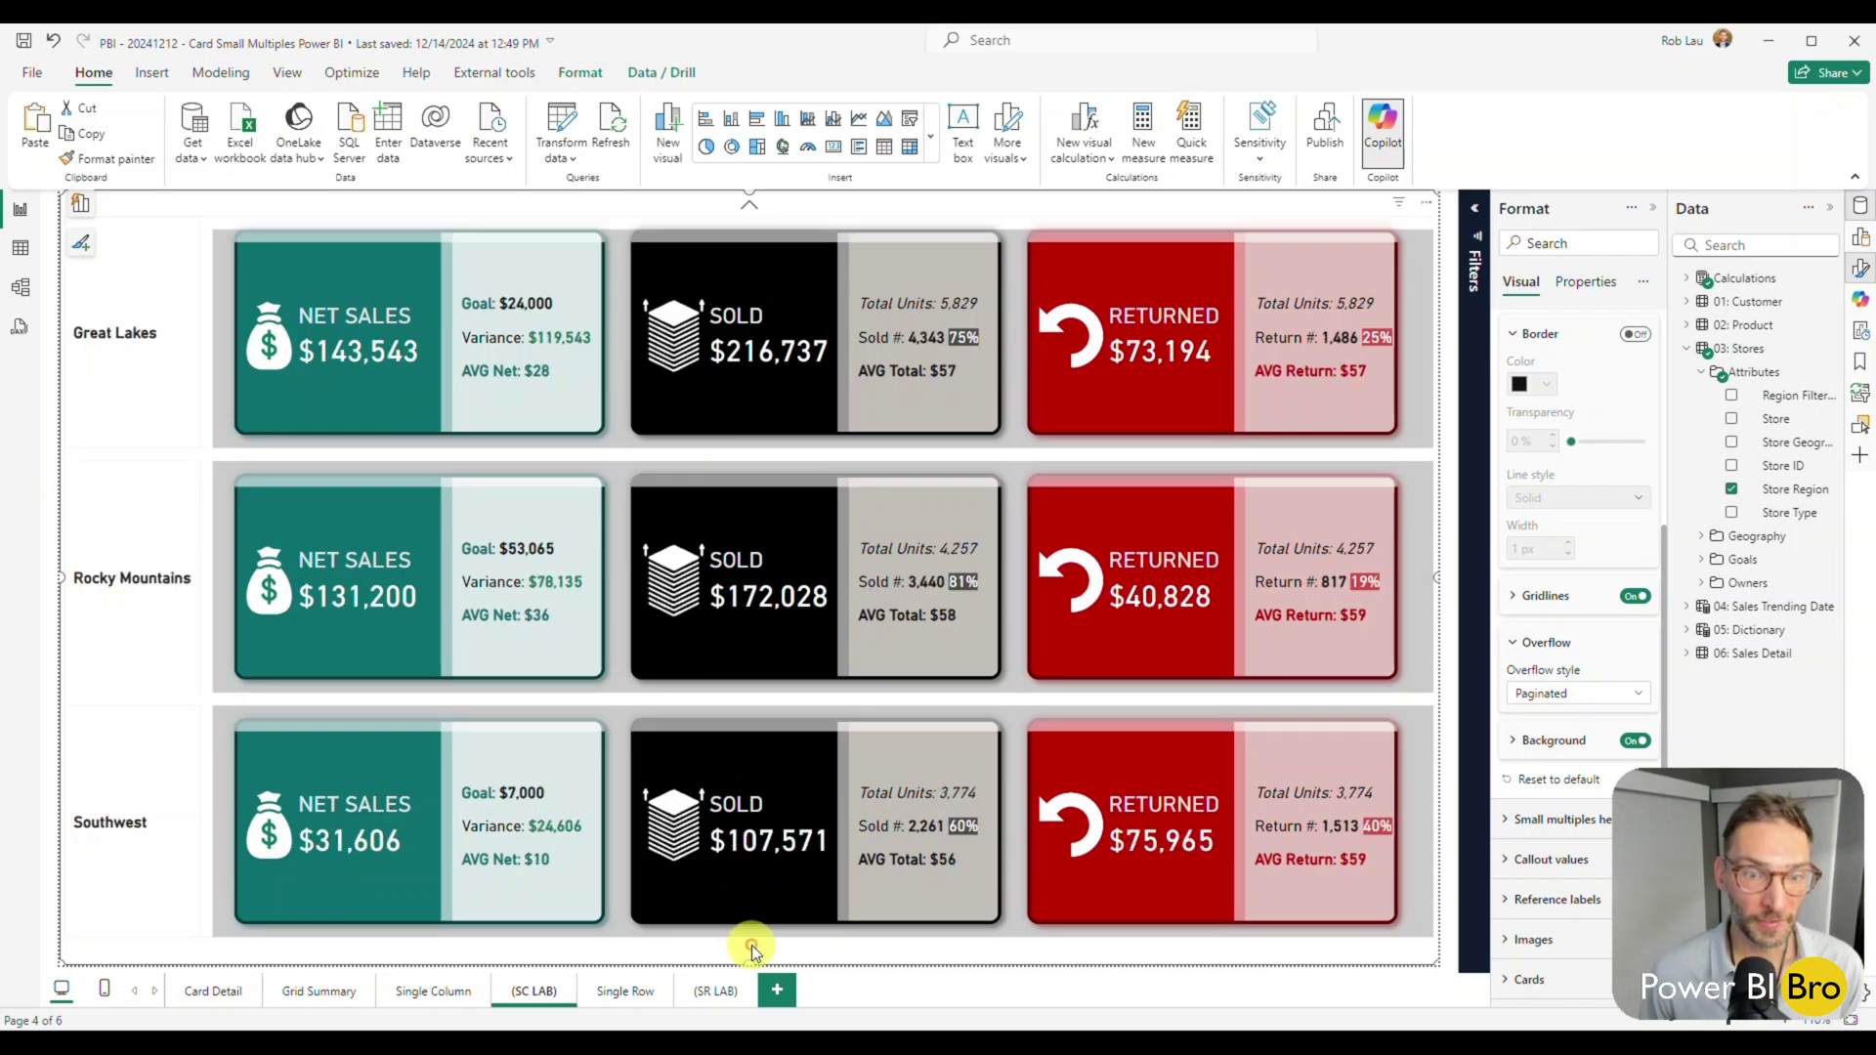
left_click(750, 206)
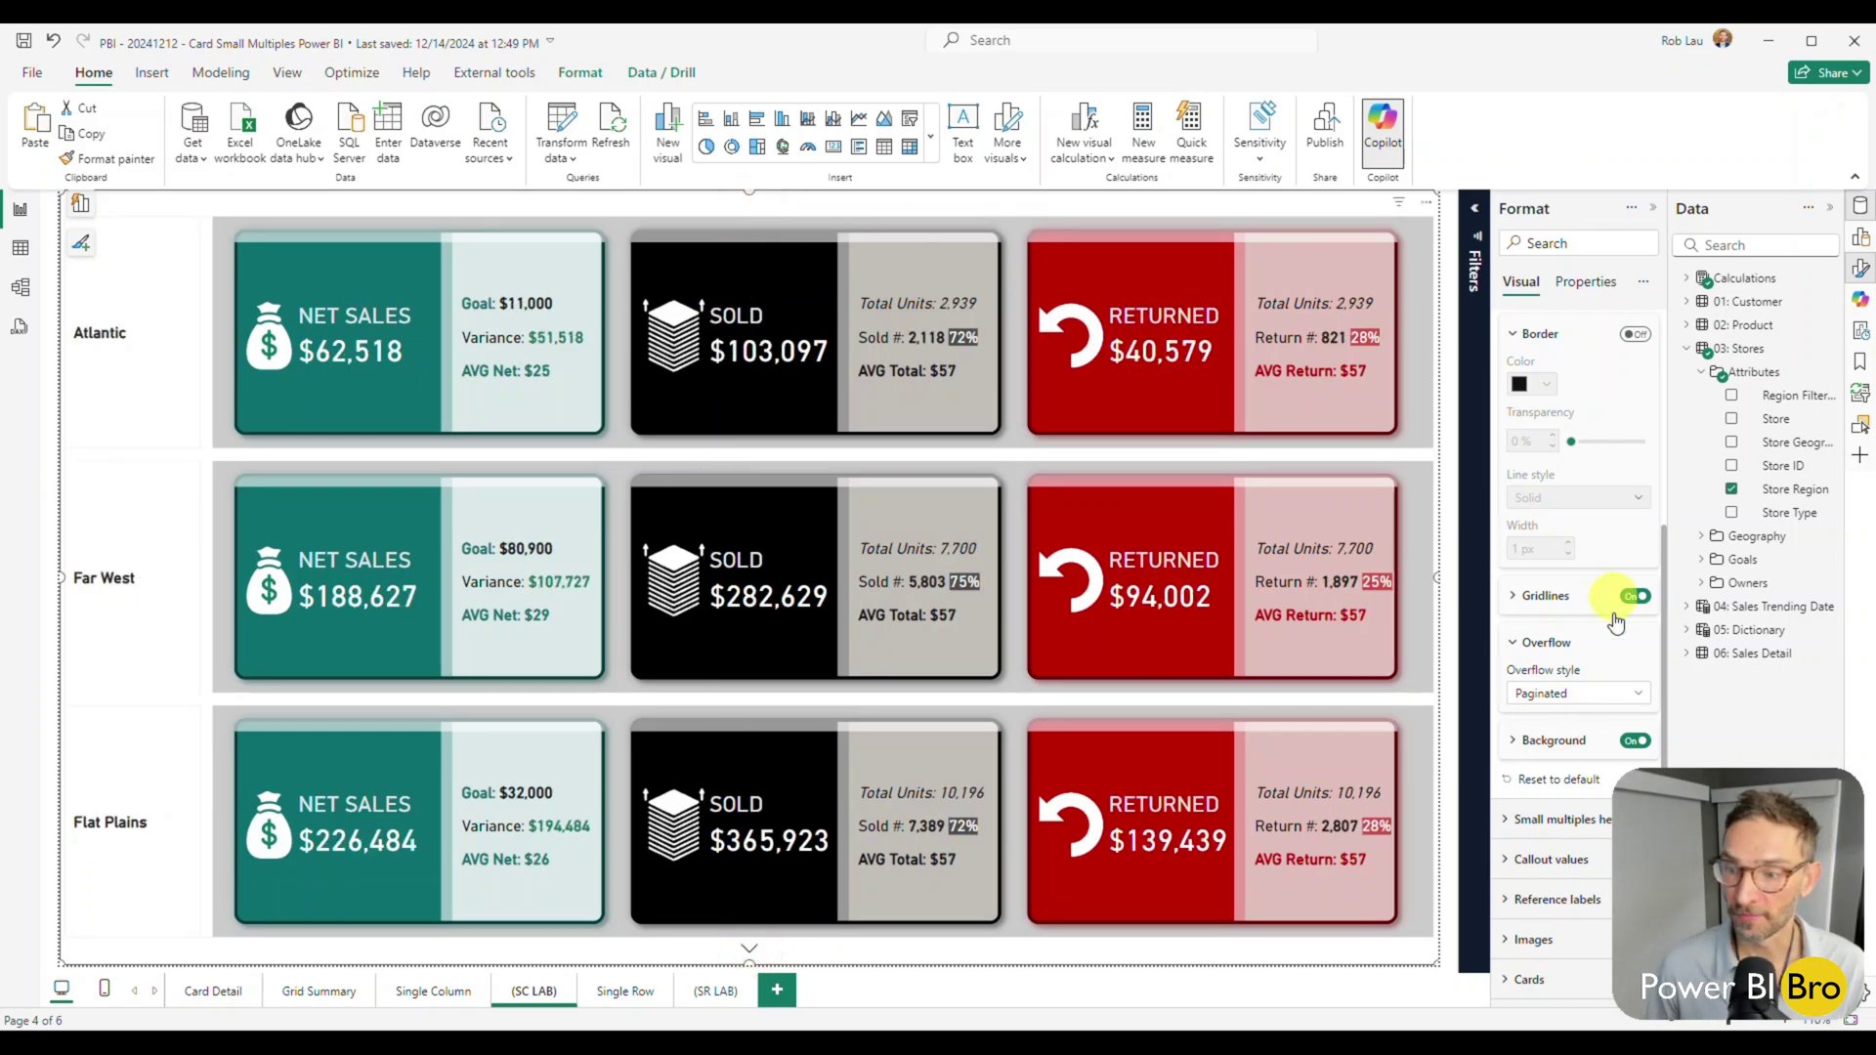
left_click(1578, 693)
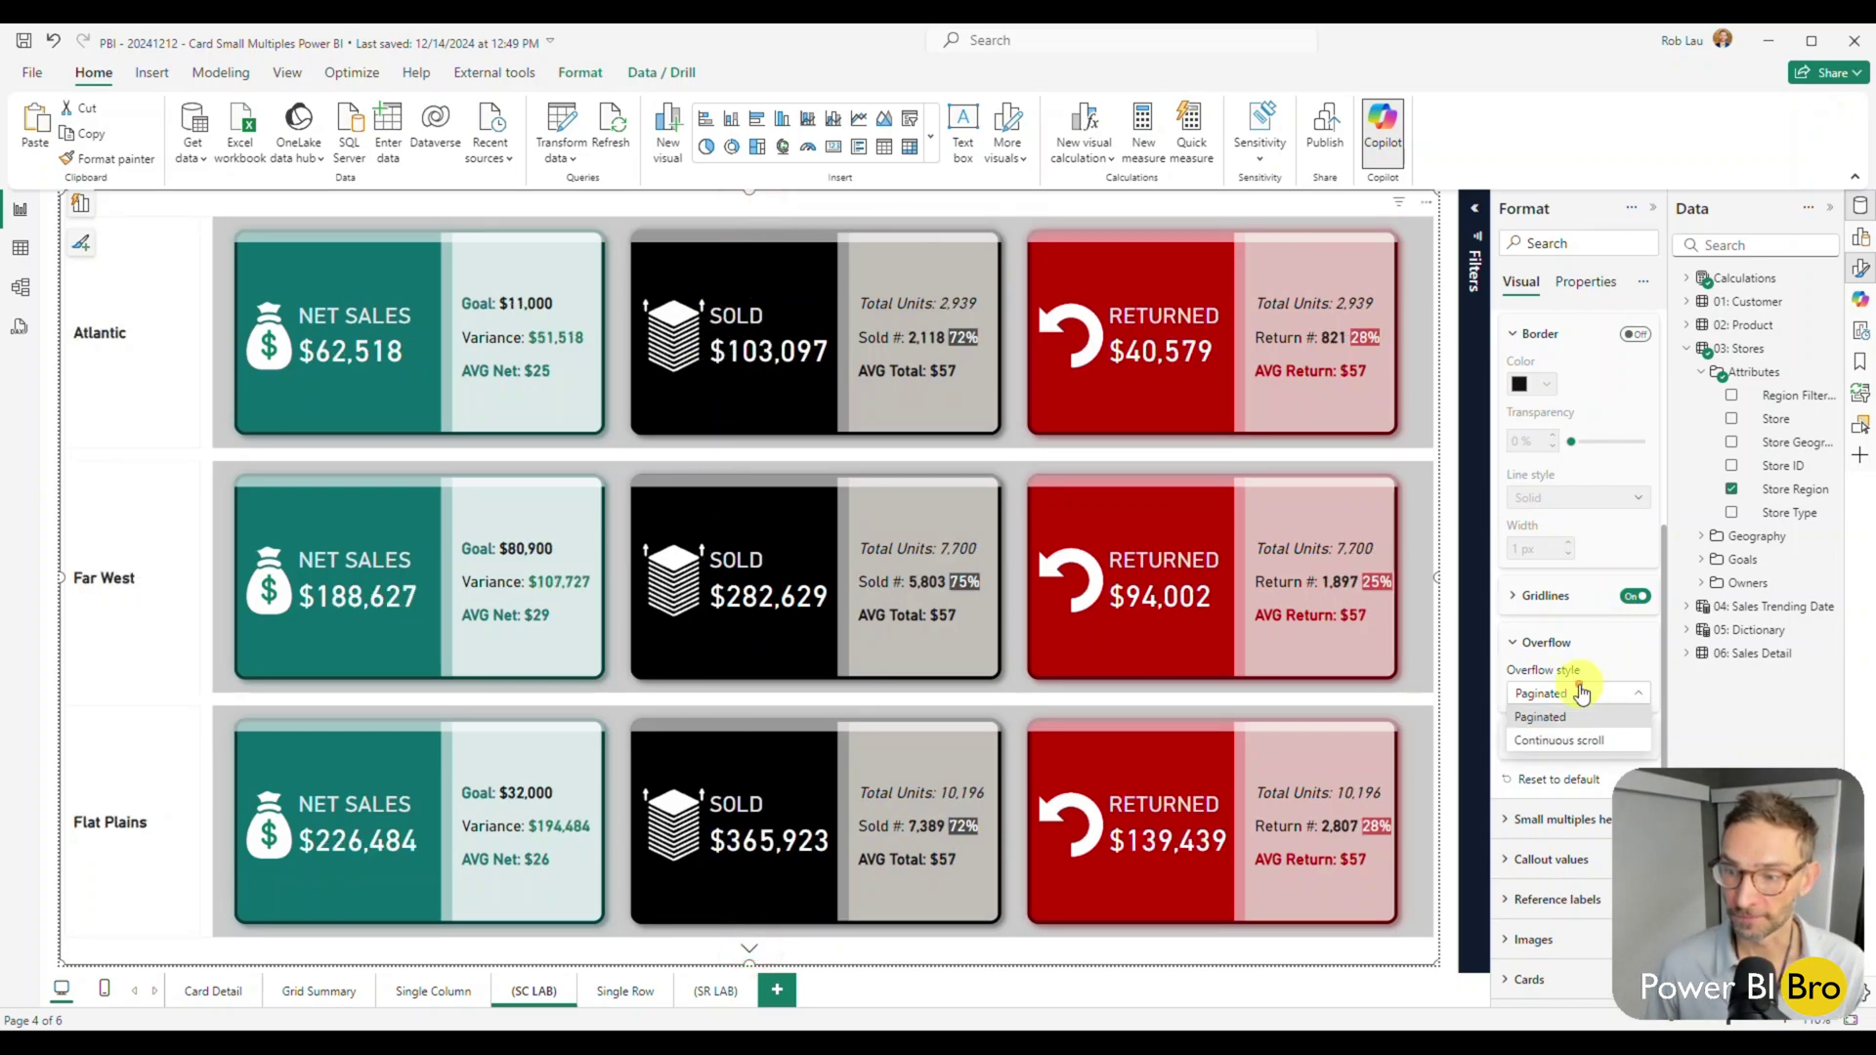
left_click(1559, 741)
scroll(1581, 498, "up", 5)
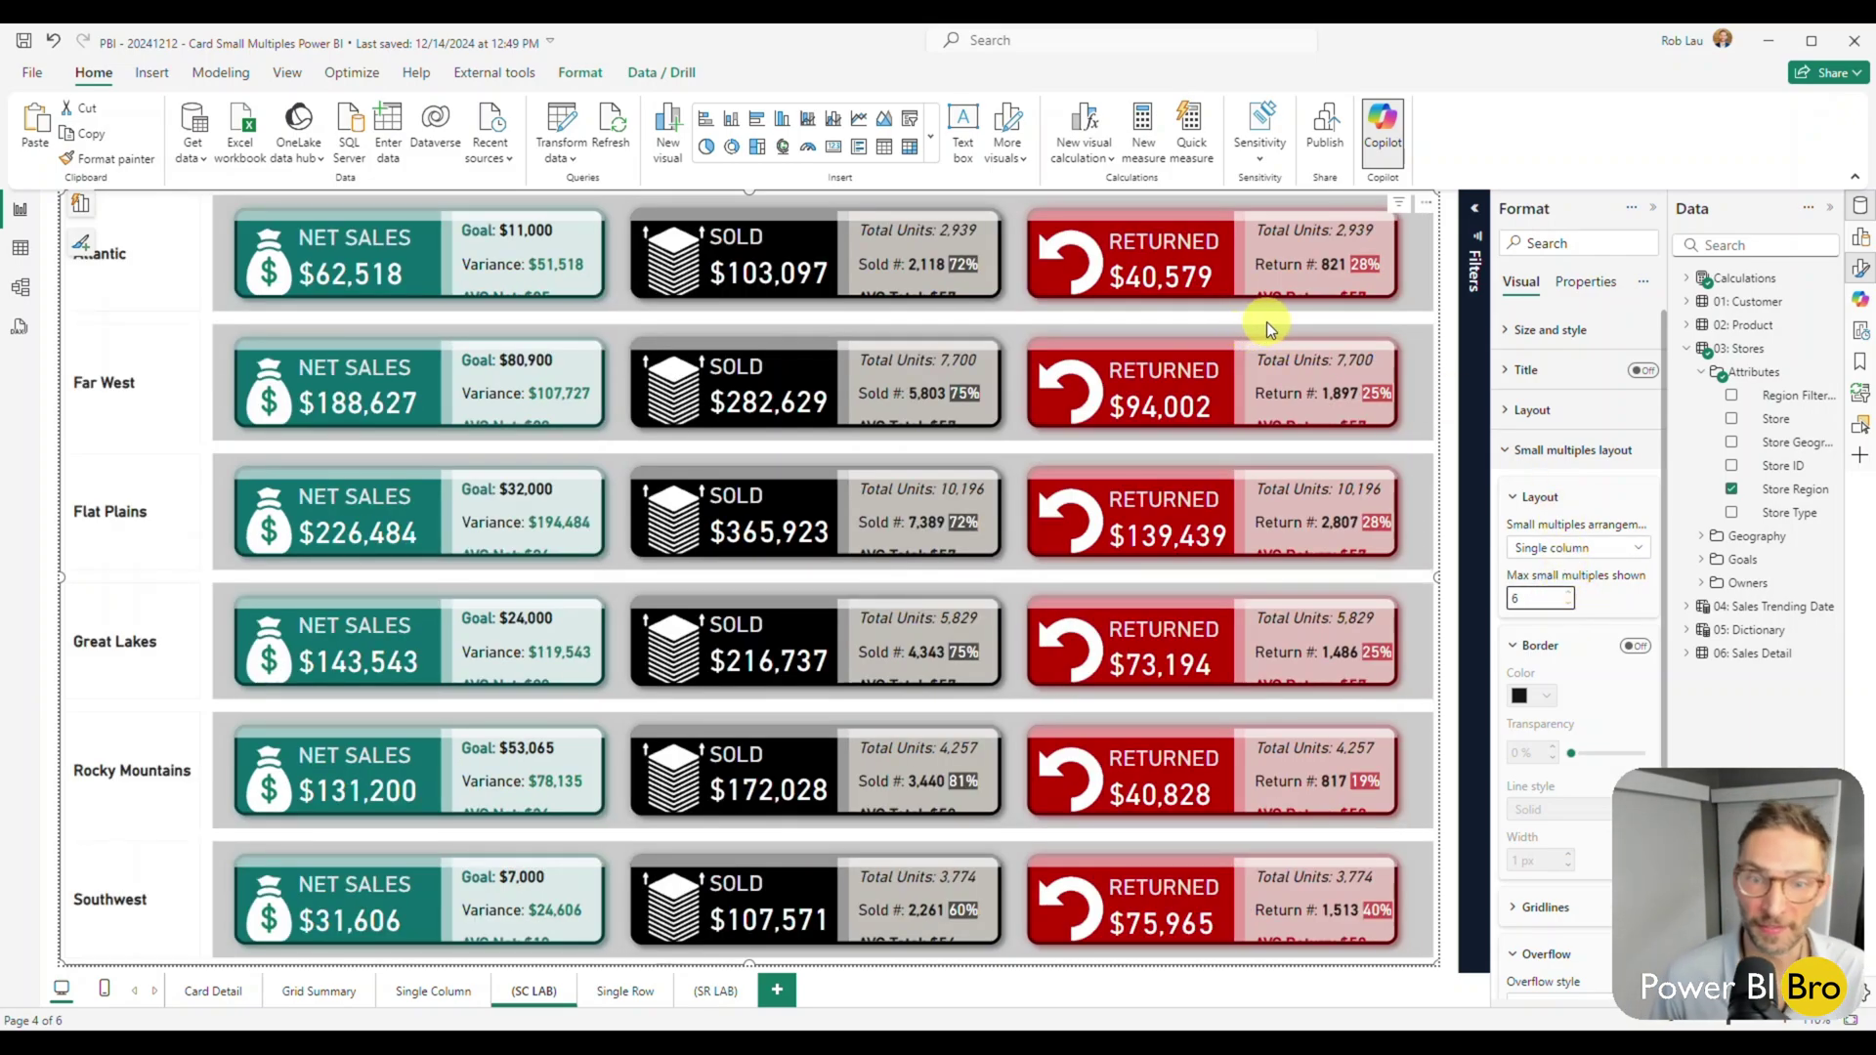
Step: Collapse the layout, border and Small multiples layout sections
left_click(1560, 500)
left_click(1542, 545)
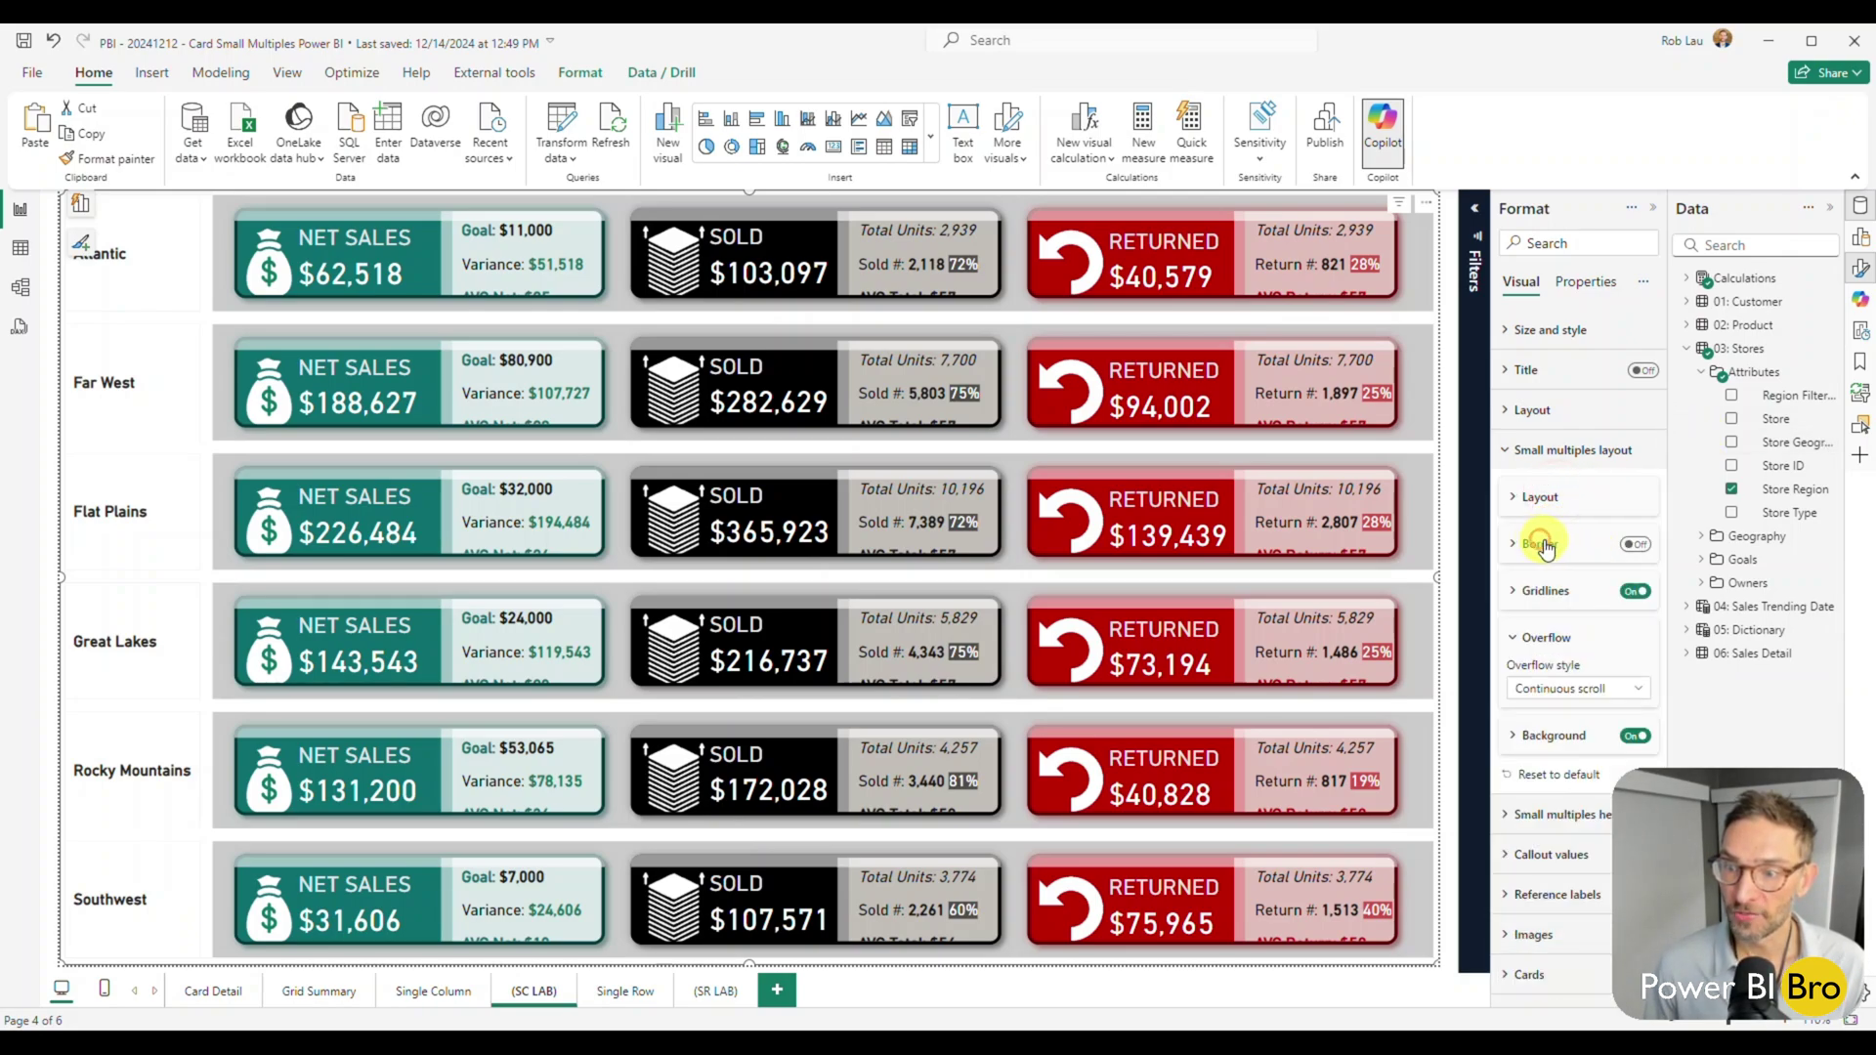
left_click(1534, 450)
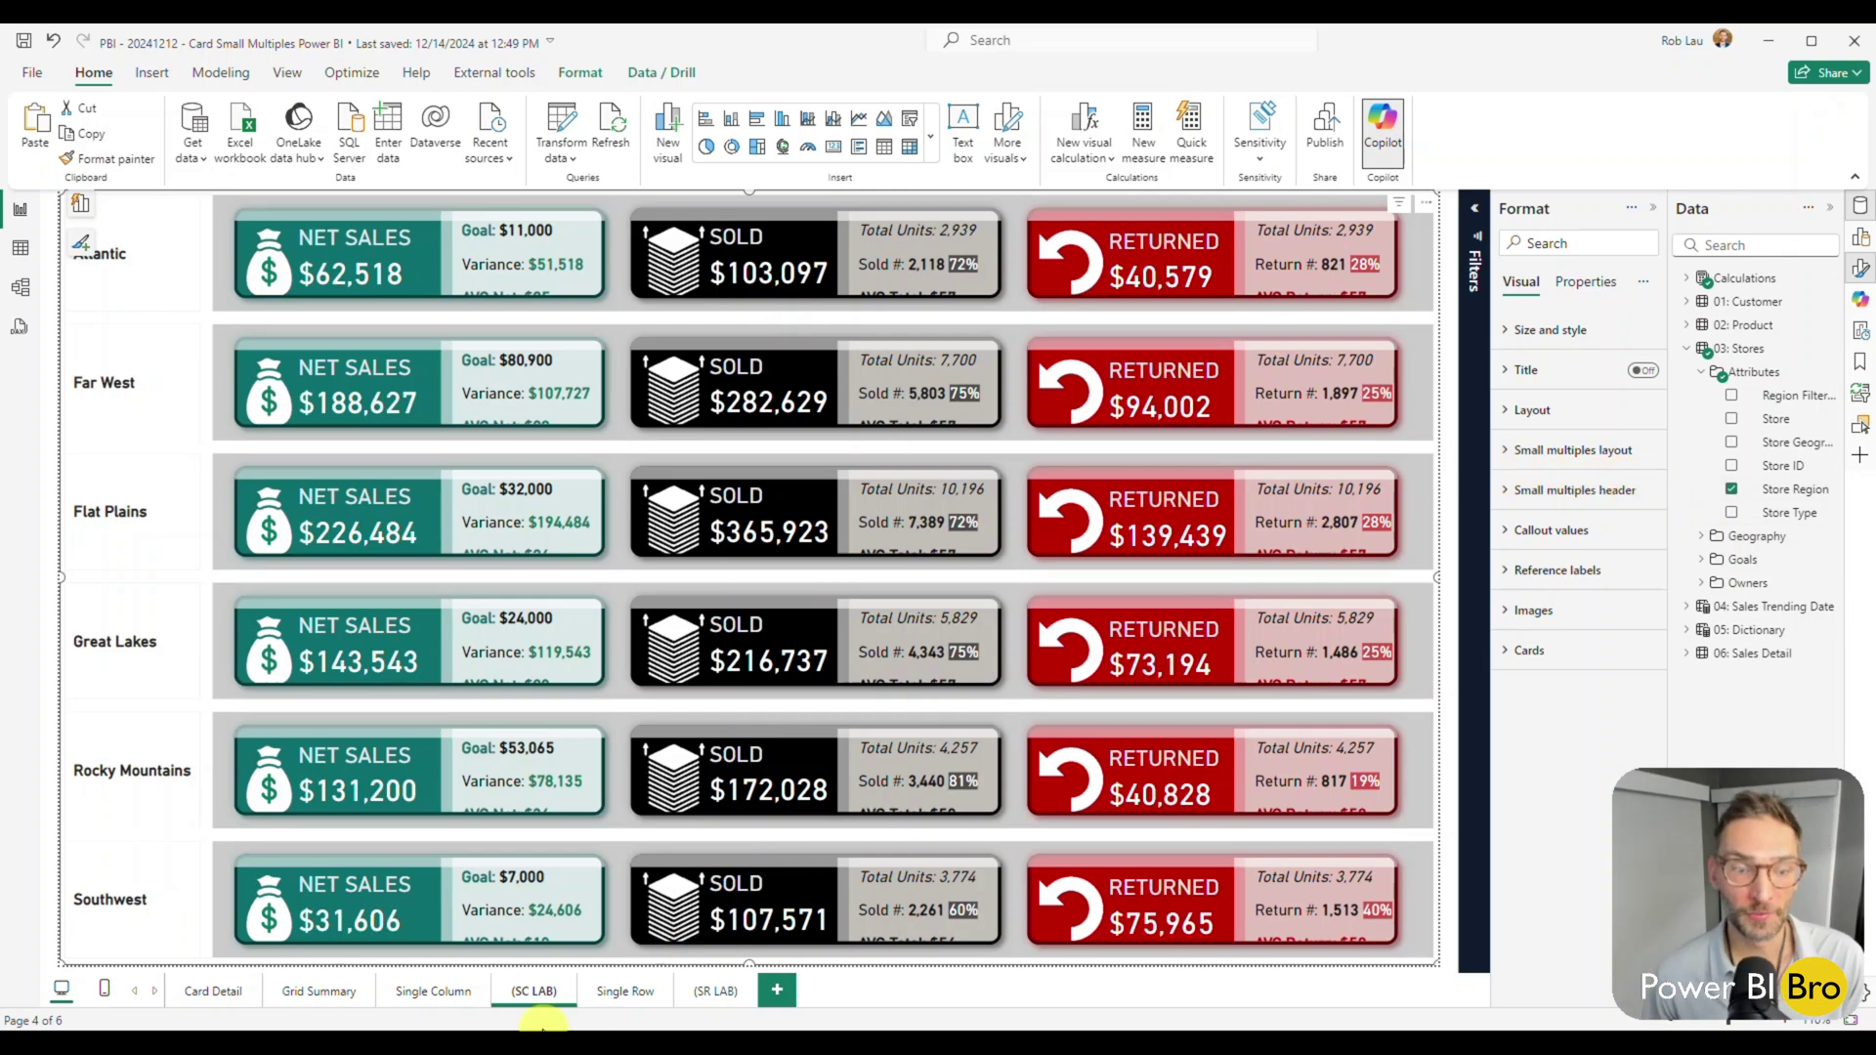
Step: Switch to the Card Detail page and select the KPI card
left_click(443, 995)
left_click(207, 994)
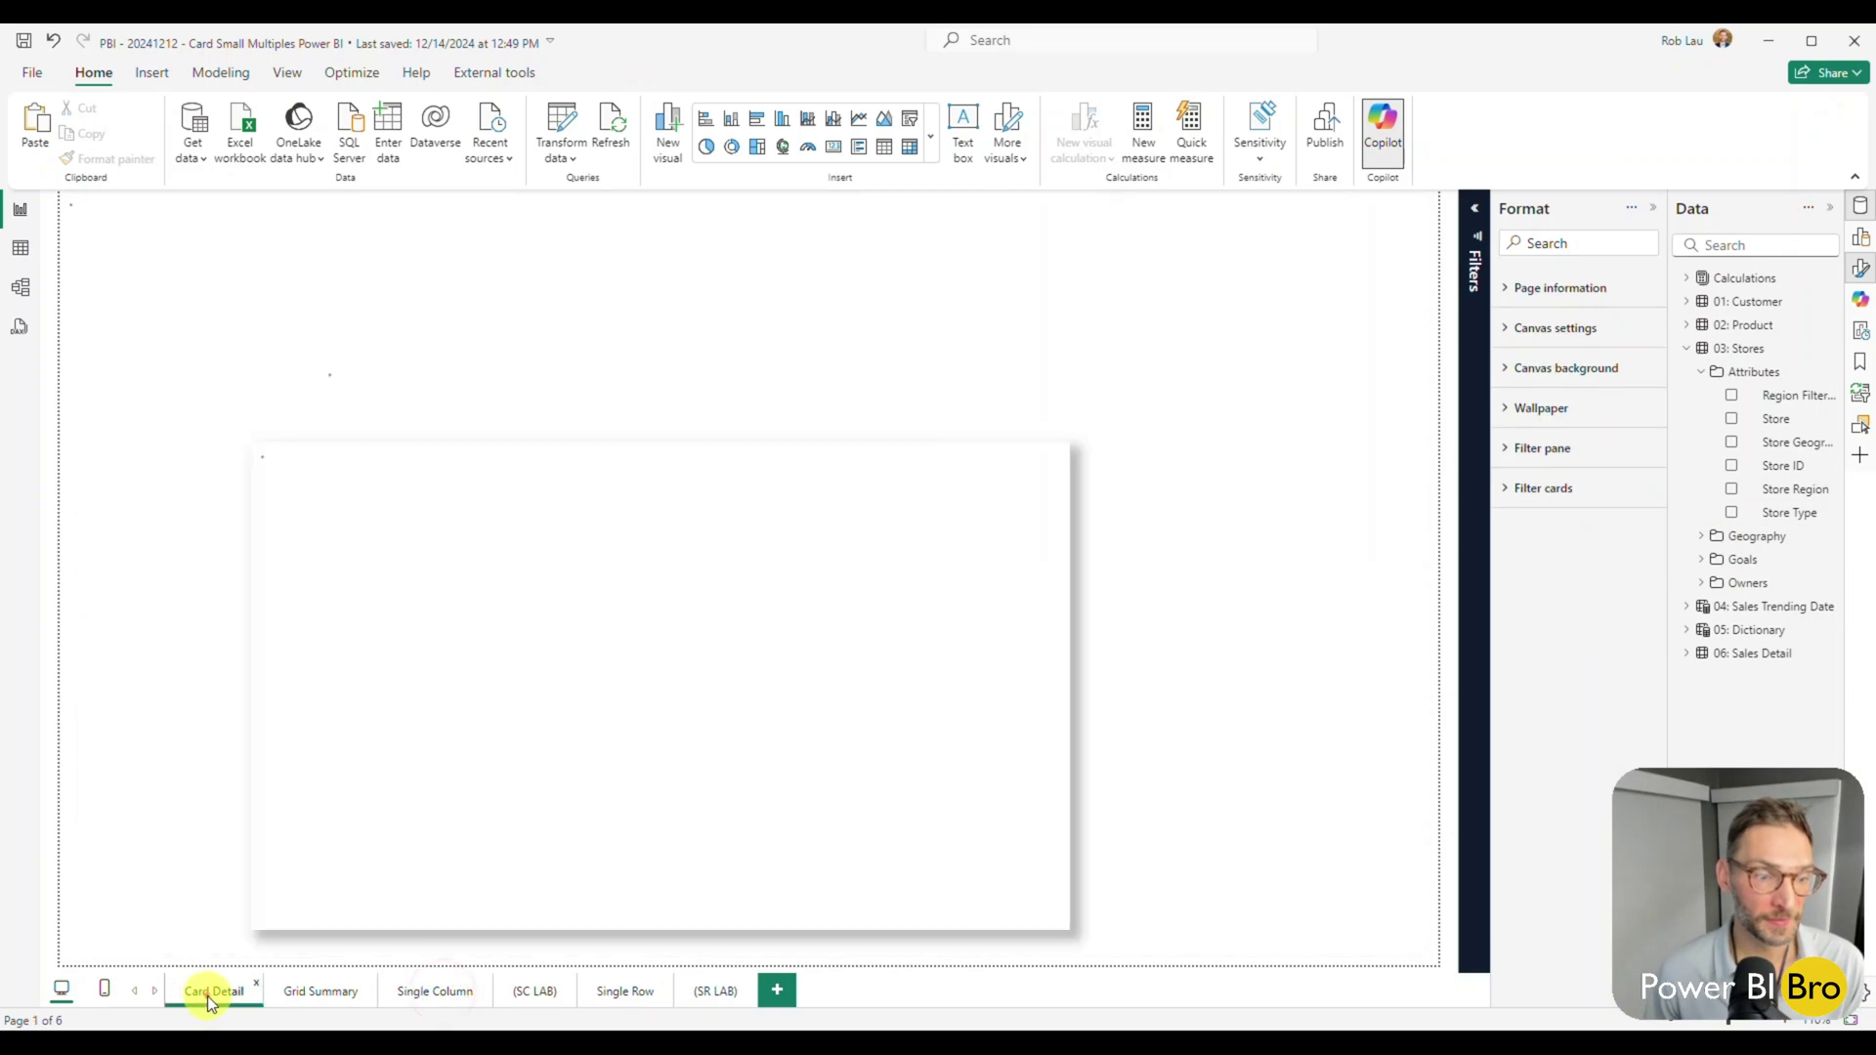
left_click(533, 321)
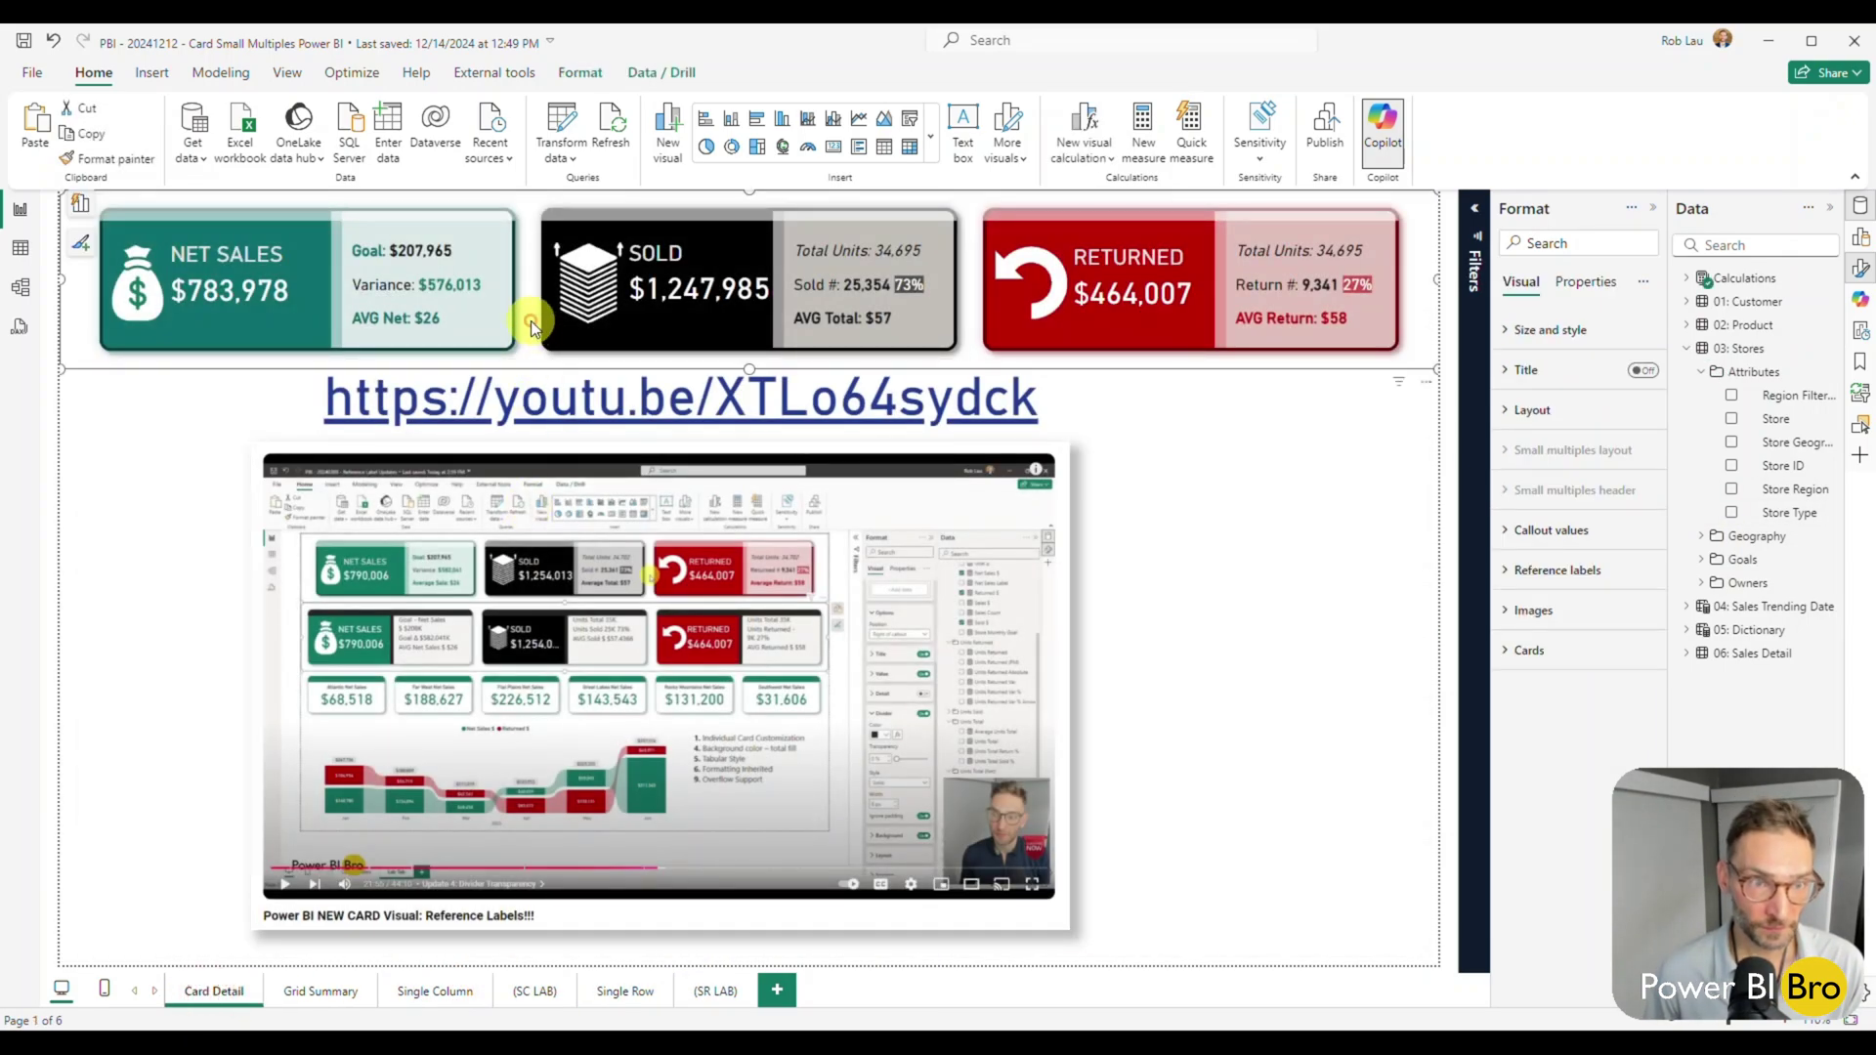
Step: On the Single Column page, widen the card grid and set reference labels Series to All
left_click(422, 993)
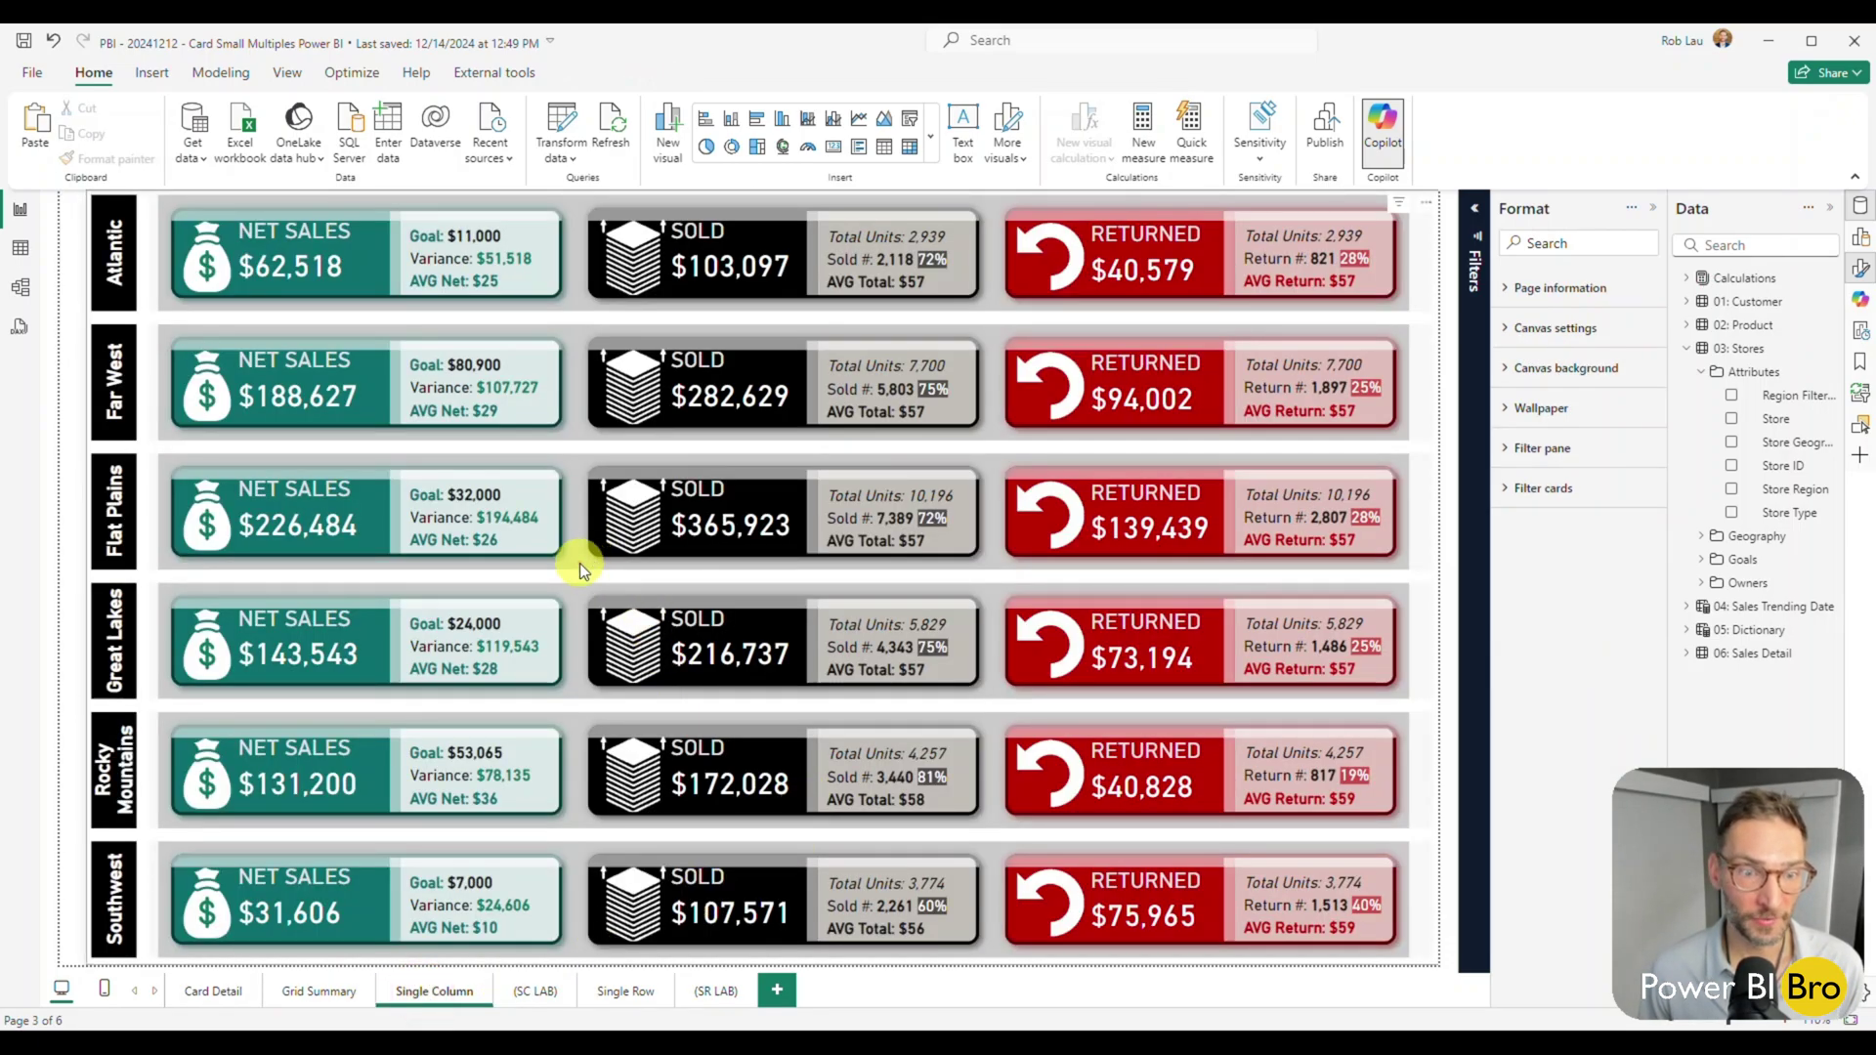
left_click(579, 563)
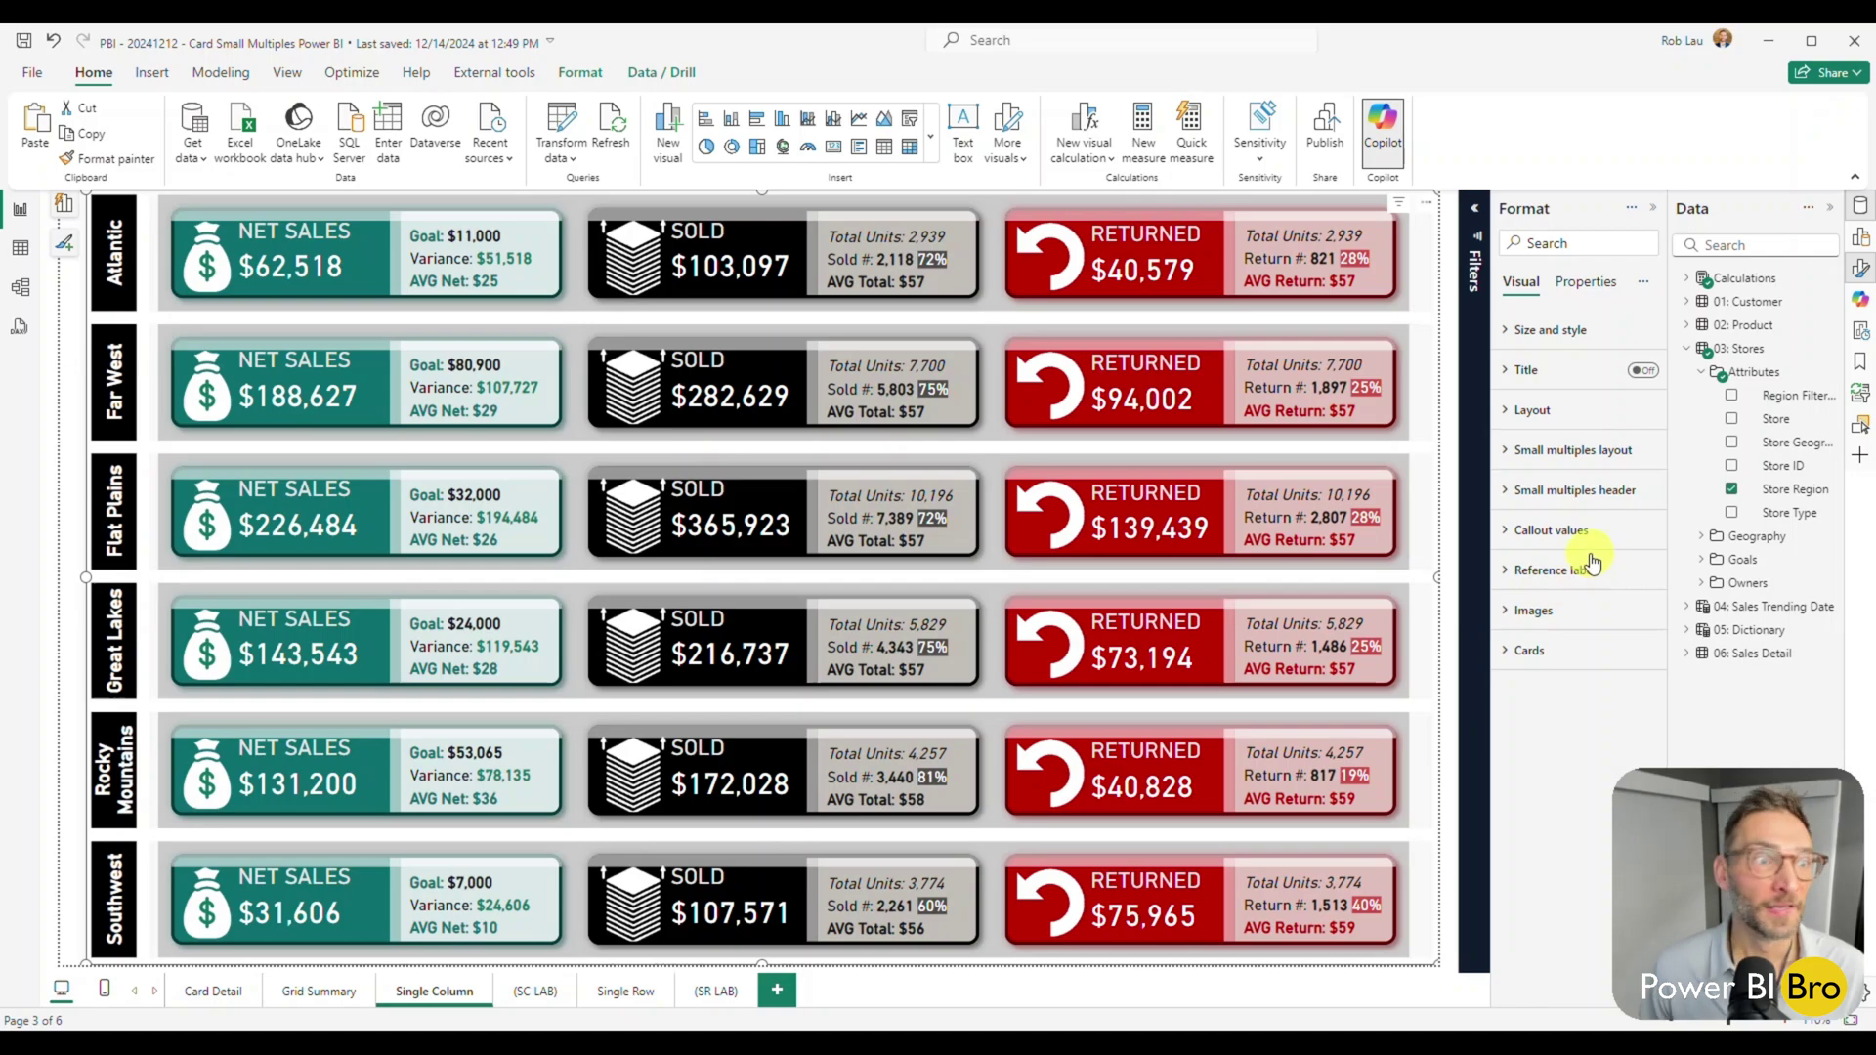
left_click_drag(85, 574, 59, 575)
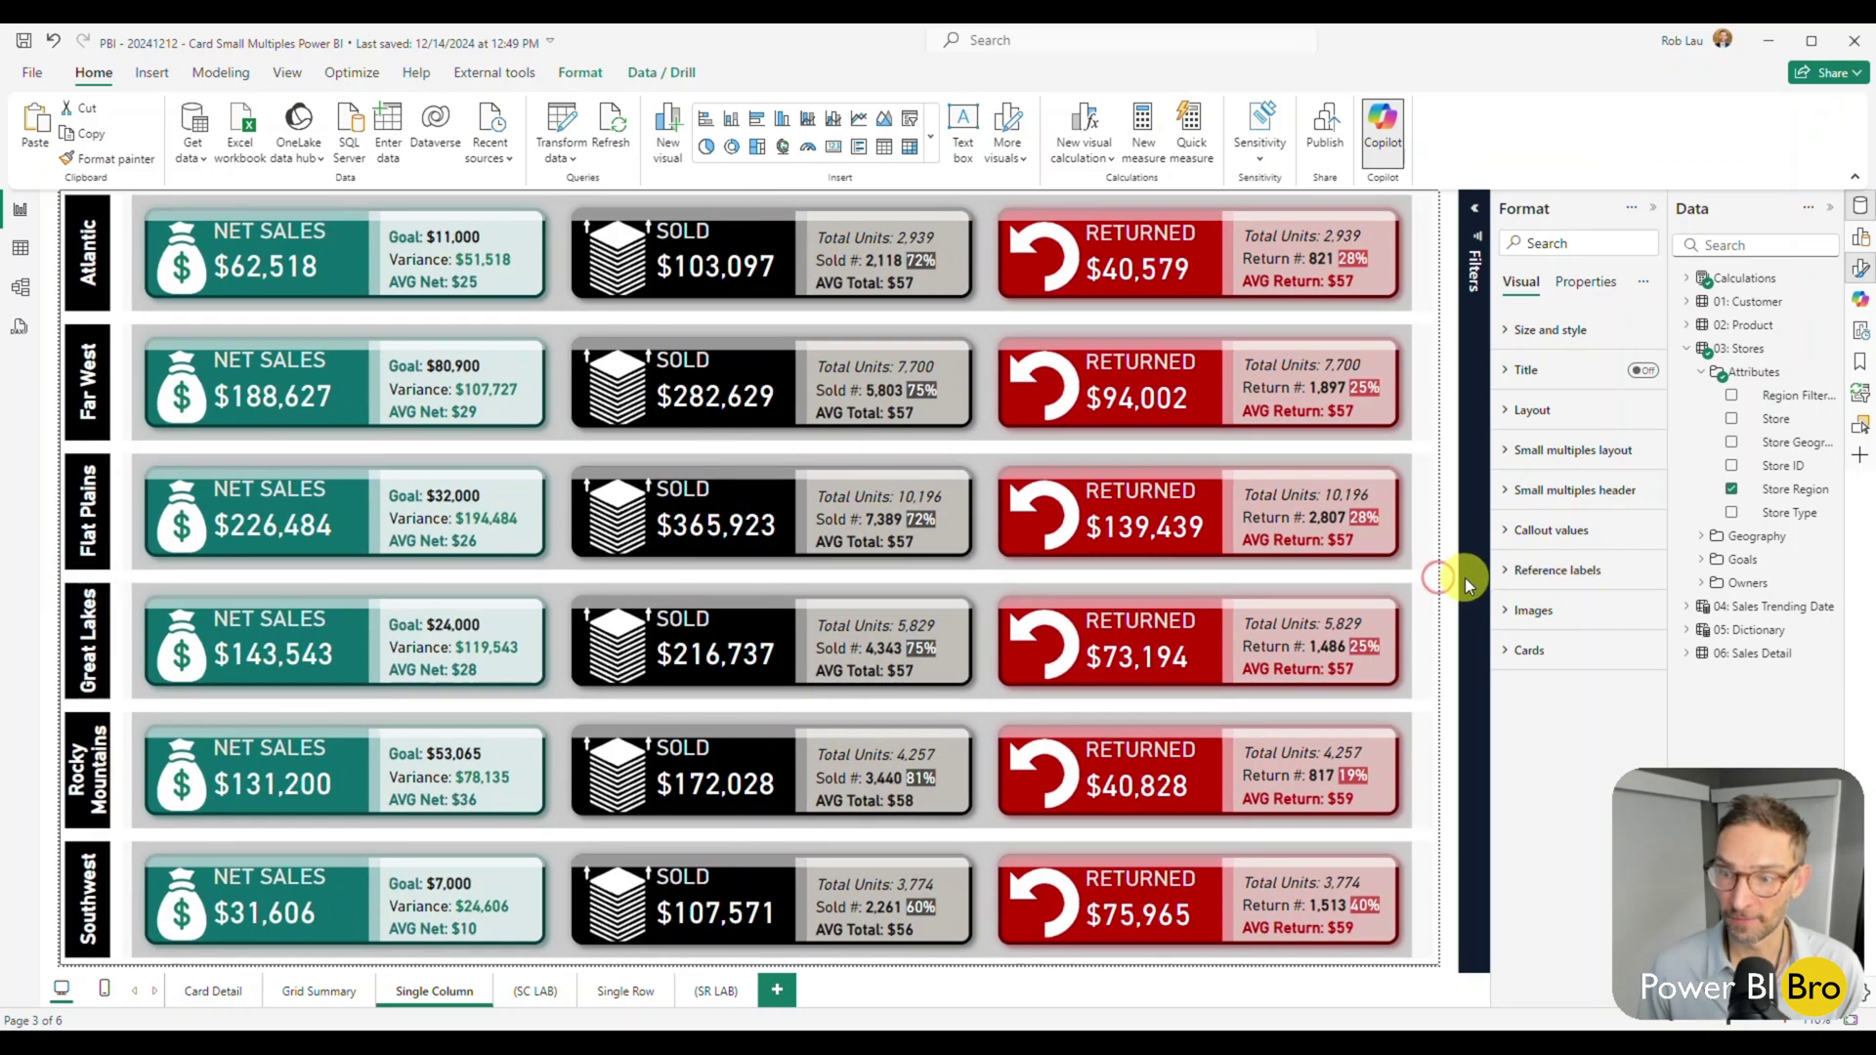
left_click(1536, 571)
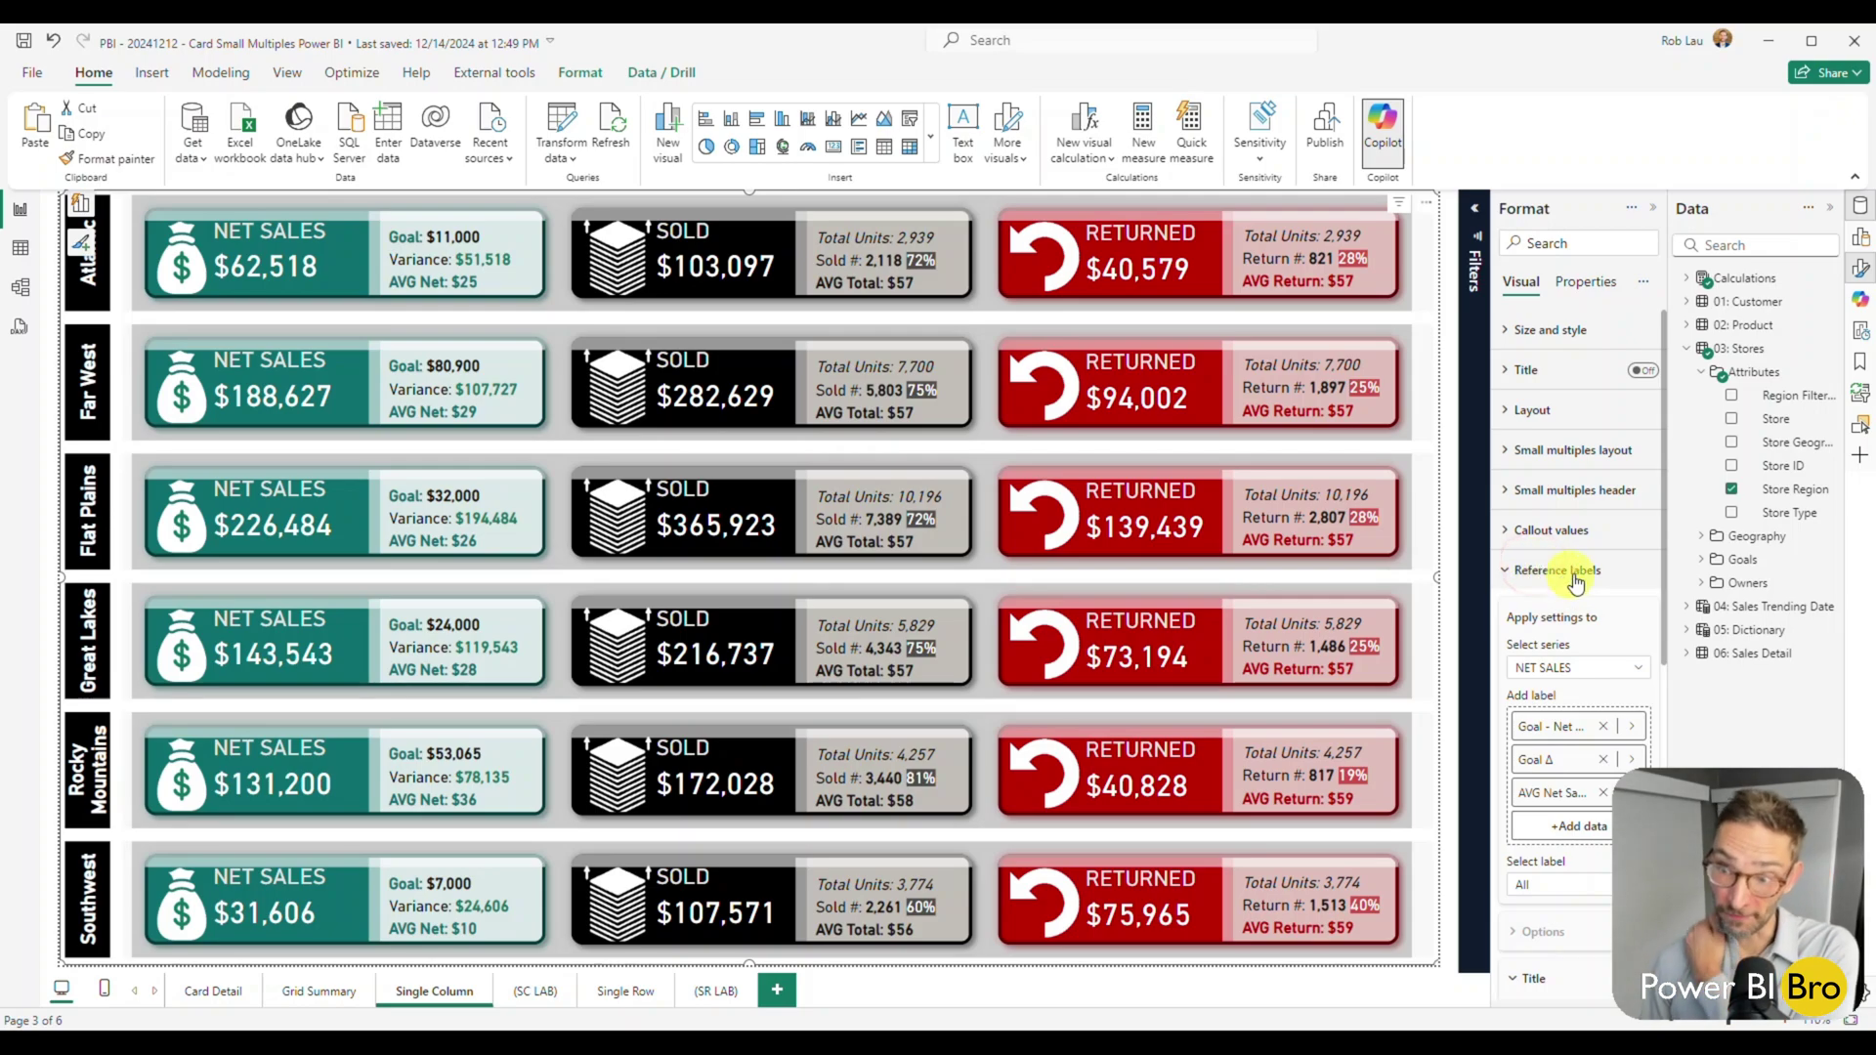
scroll(1557, 586, "down", 2)
left_click(1580, 472)
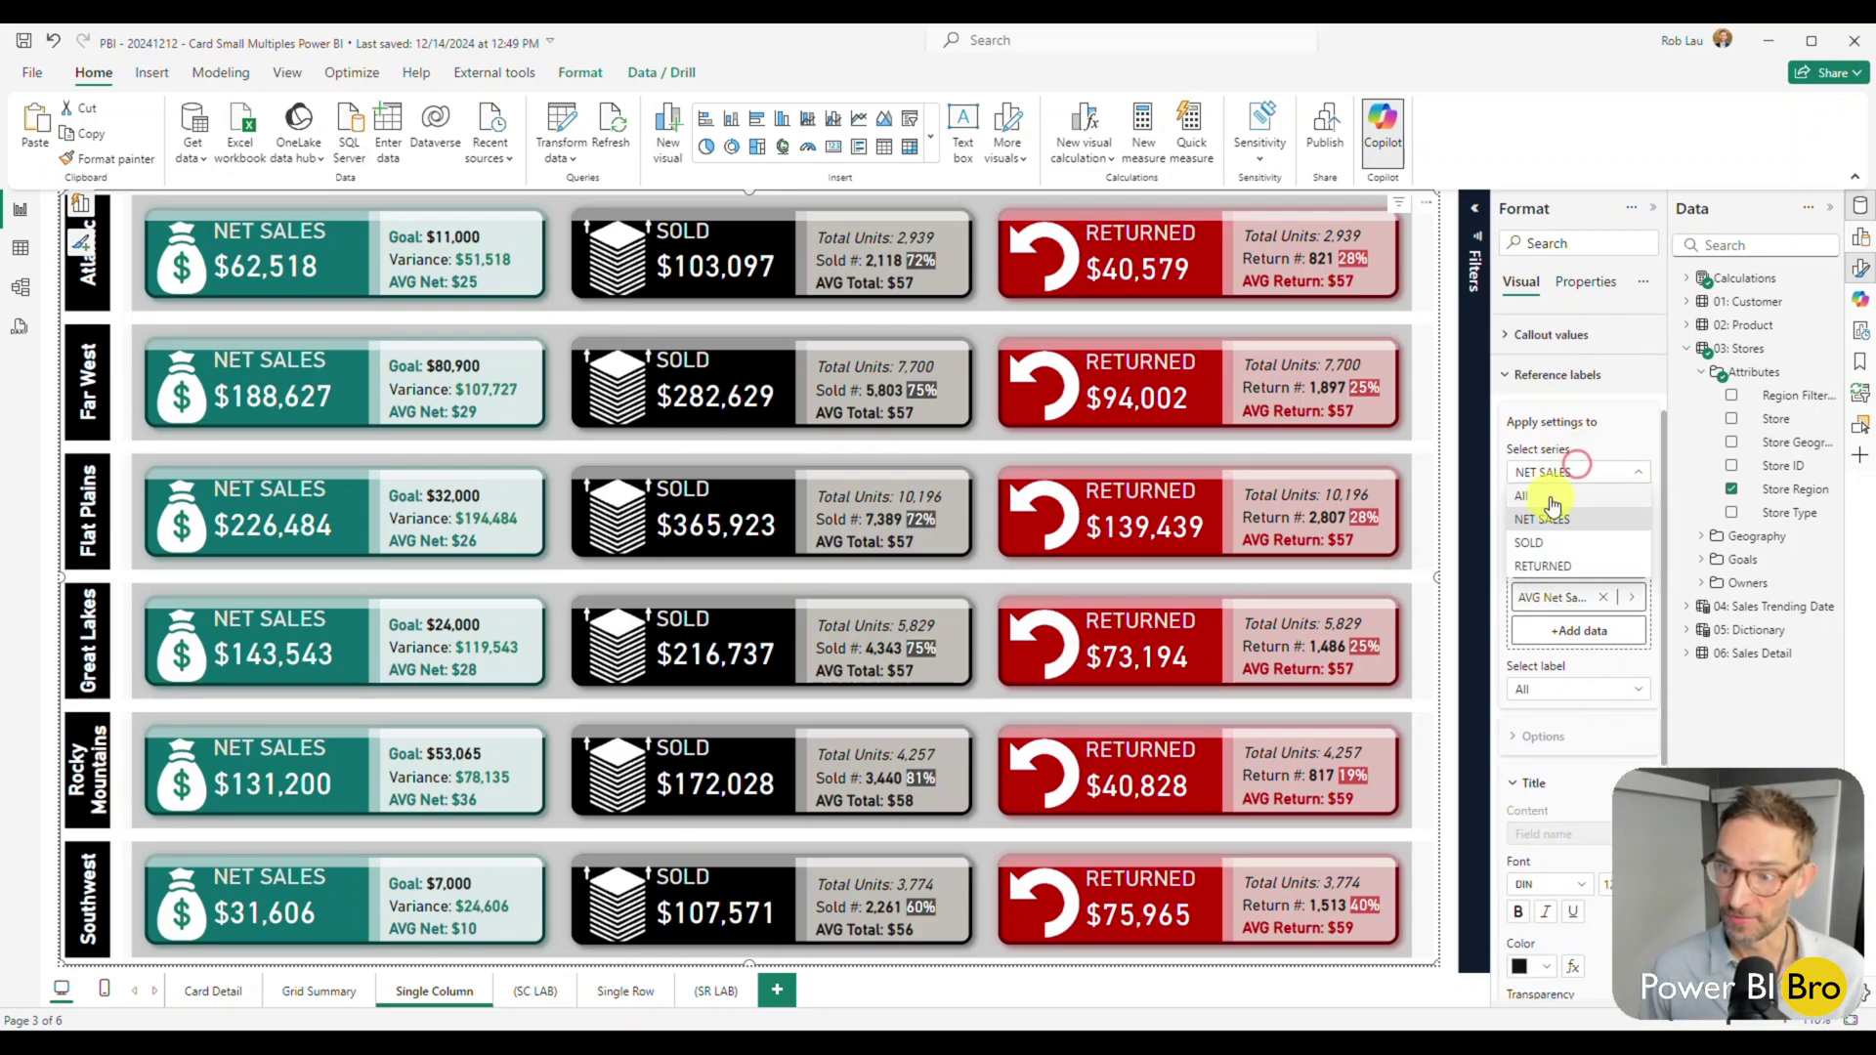
left_click(1549, 494)
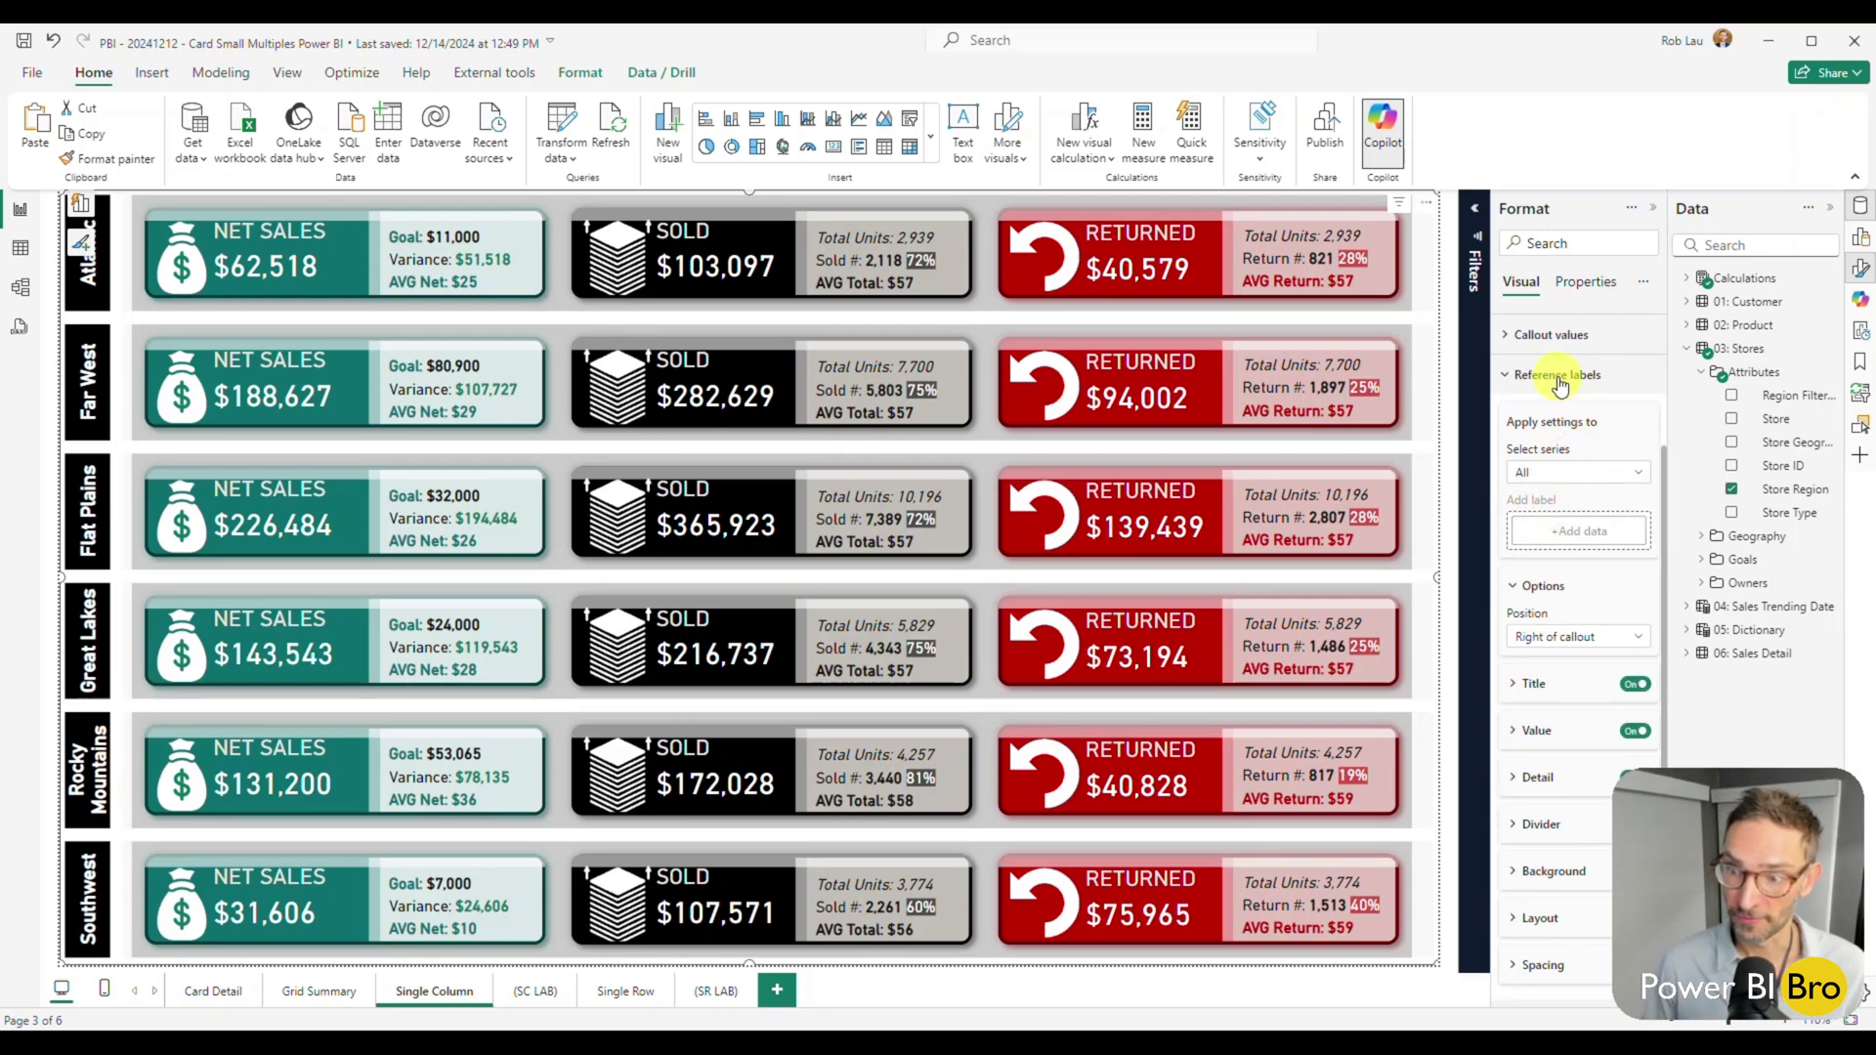
Step: Cut the reference labels' padding after divider from 9 px to 1 px
scroll(1559, 386, "down", 2)
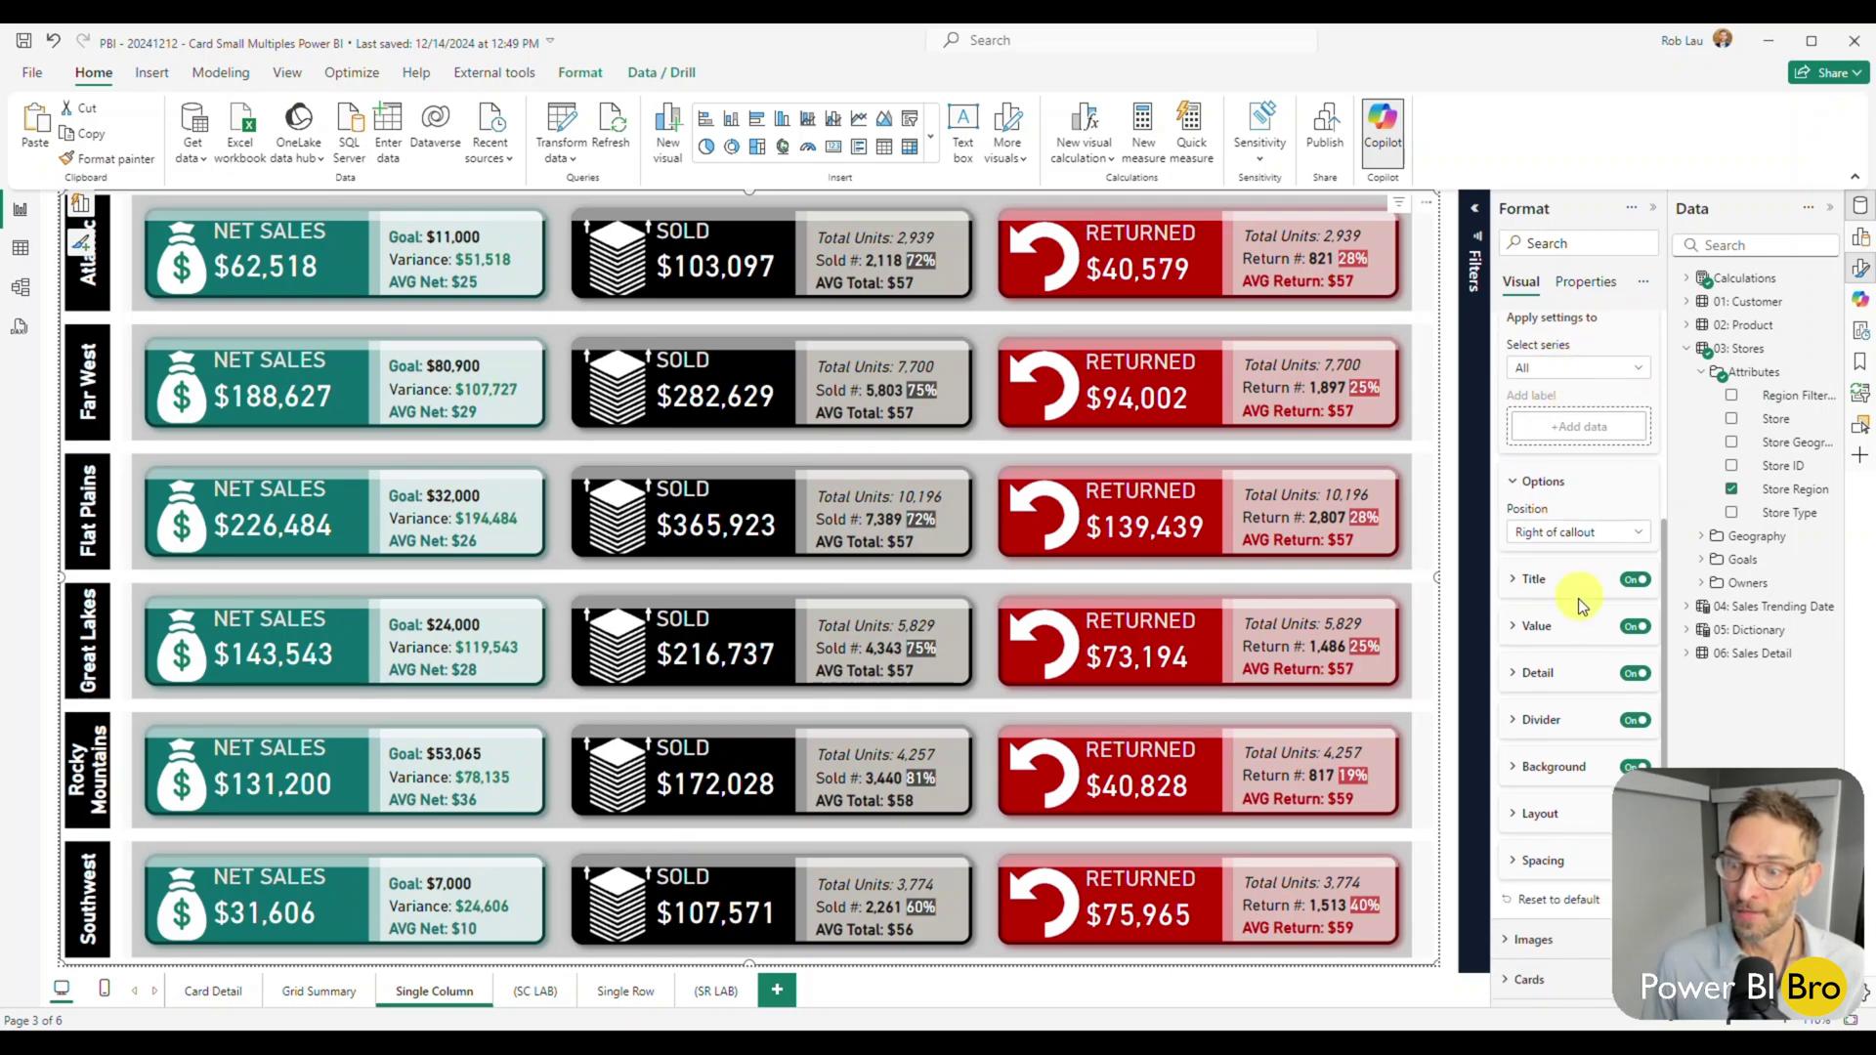
left_click(1541, 860)
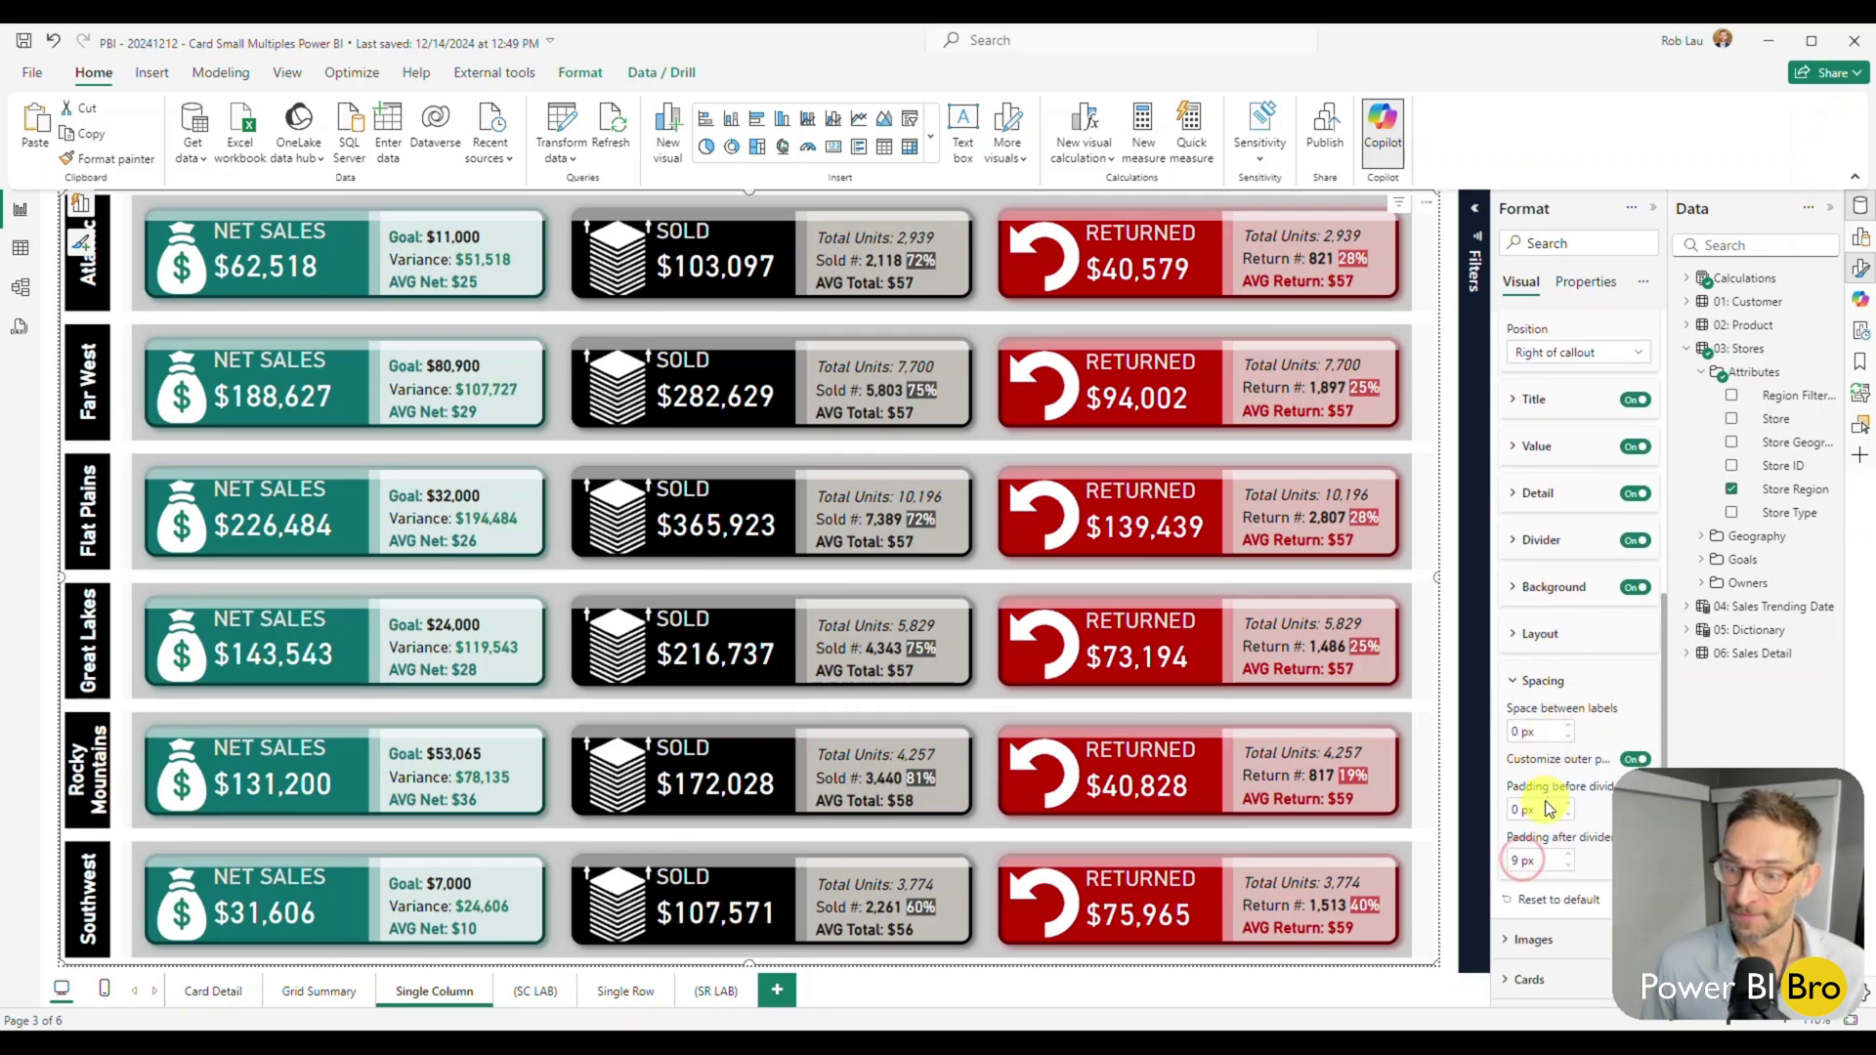
left_click(1568, 867)
left_click(1568, 867)
left_click(1568, 867)
left_click(1568, 867)
left_click(1568, 867)
left_click(1568, 866)
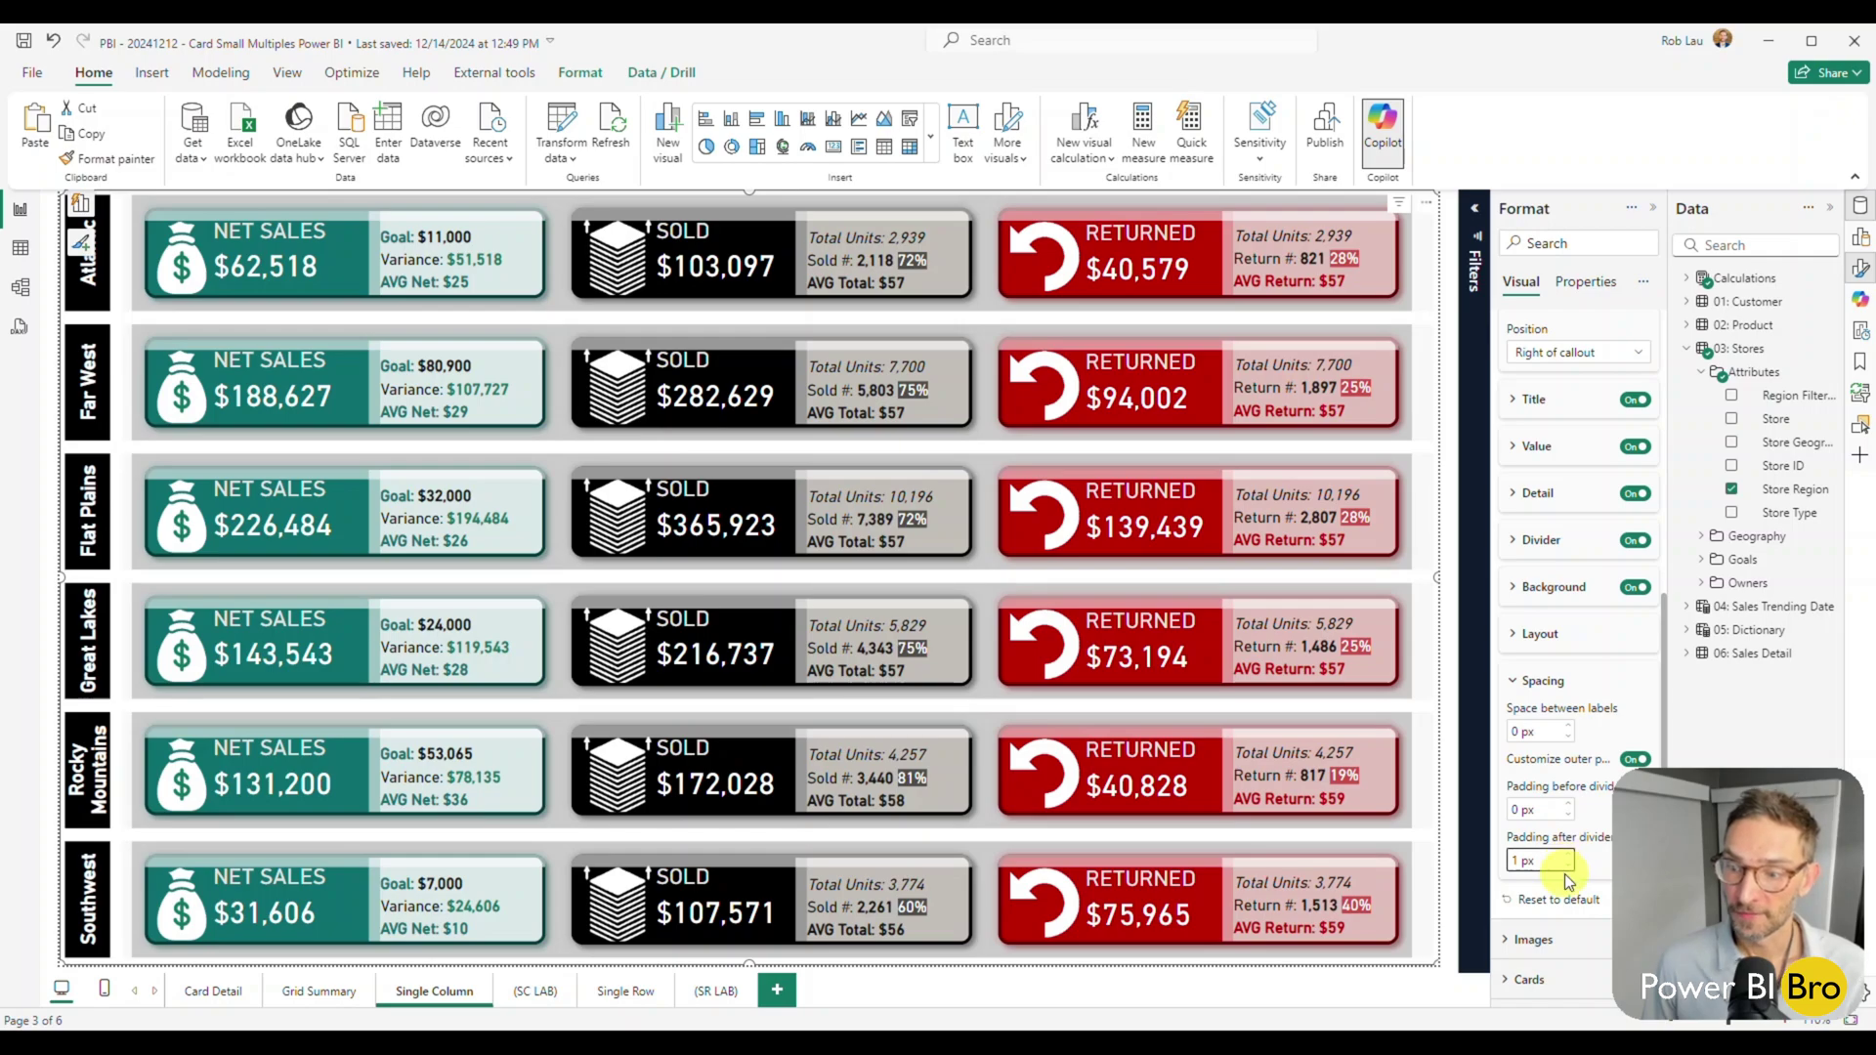
left_click(1536, 633)
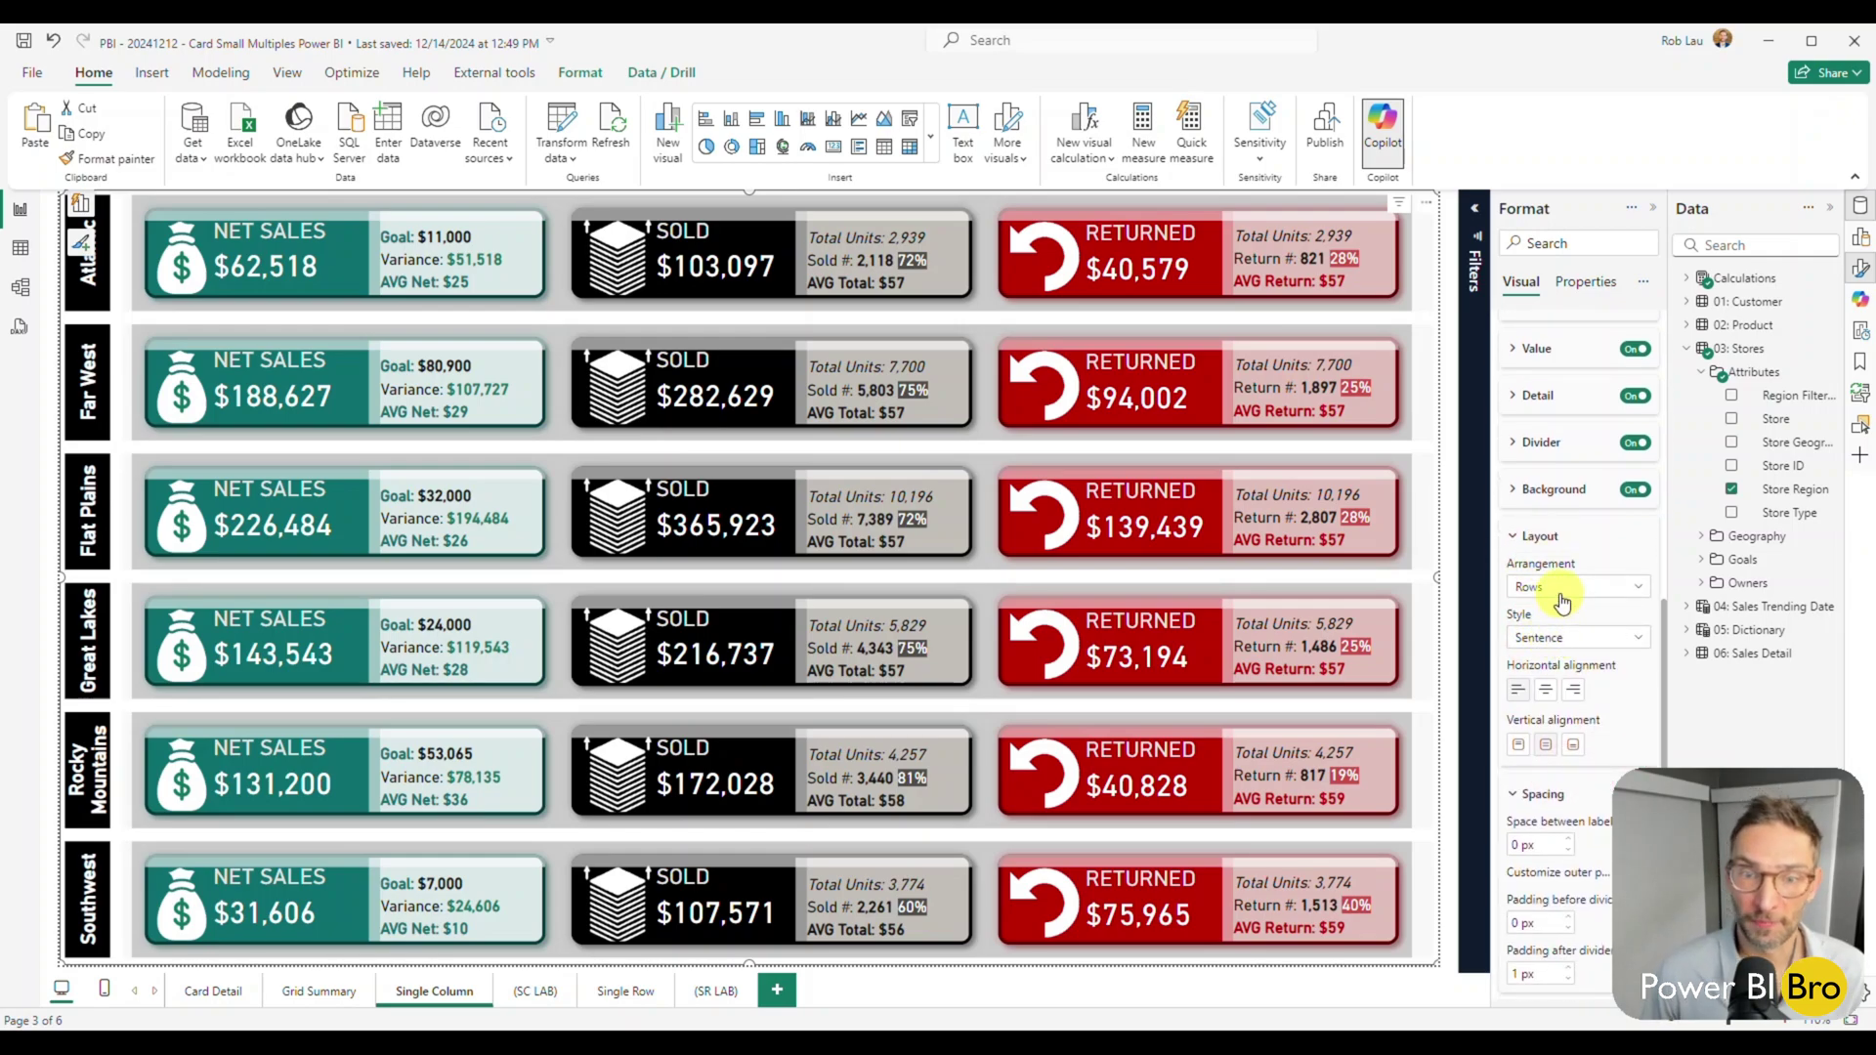
Step: On the (SC LAB) visual, set the reference labels' space between labels to 0 px
left_click(533, 991)
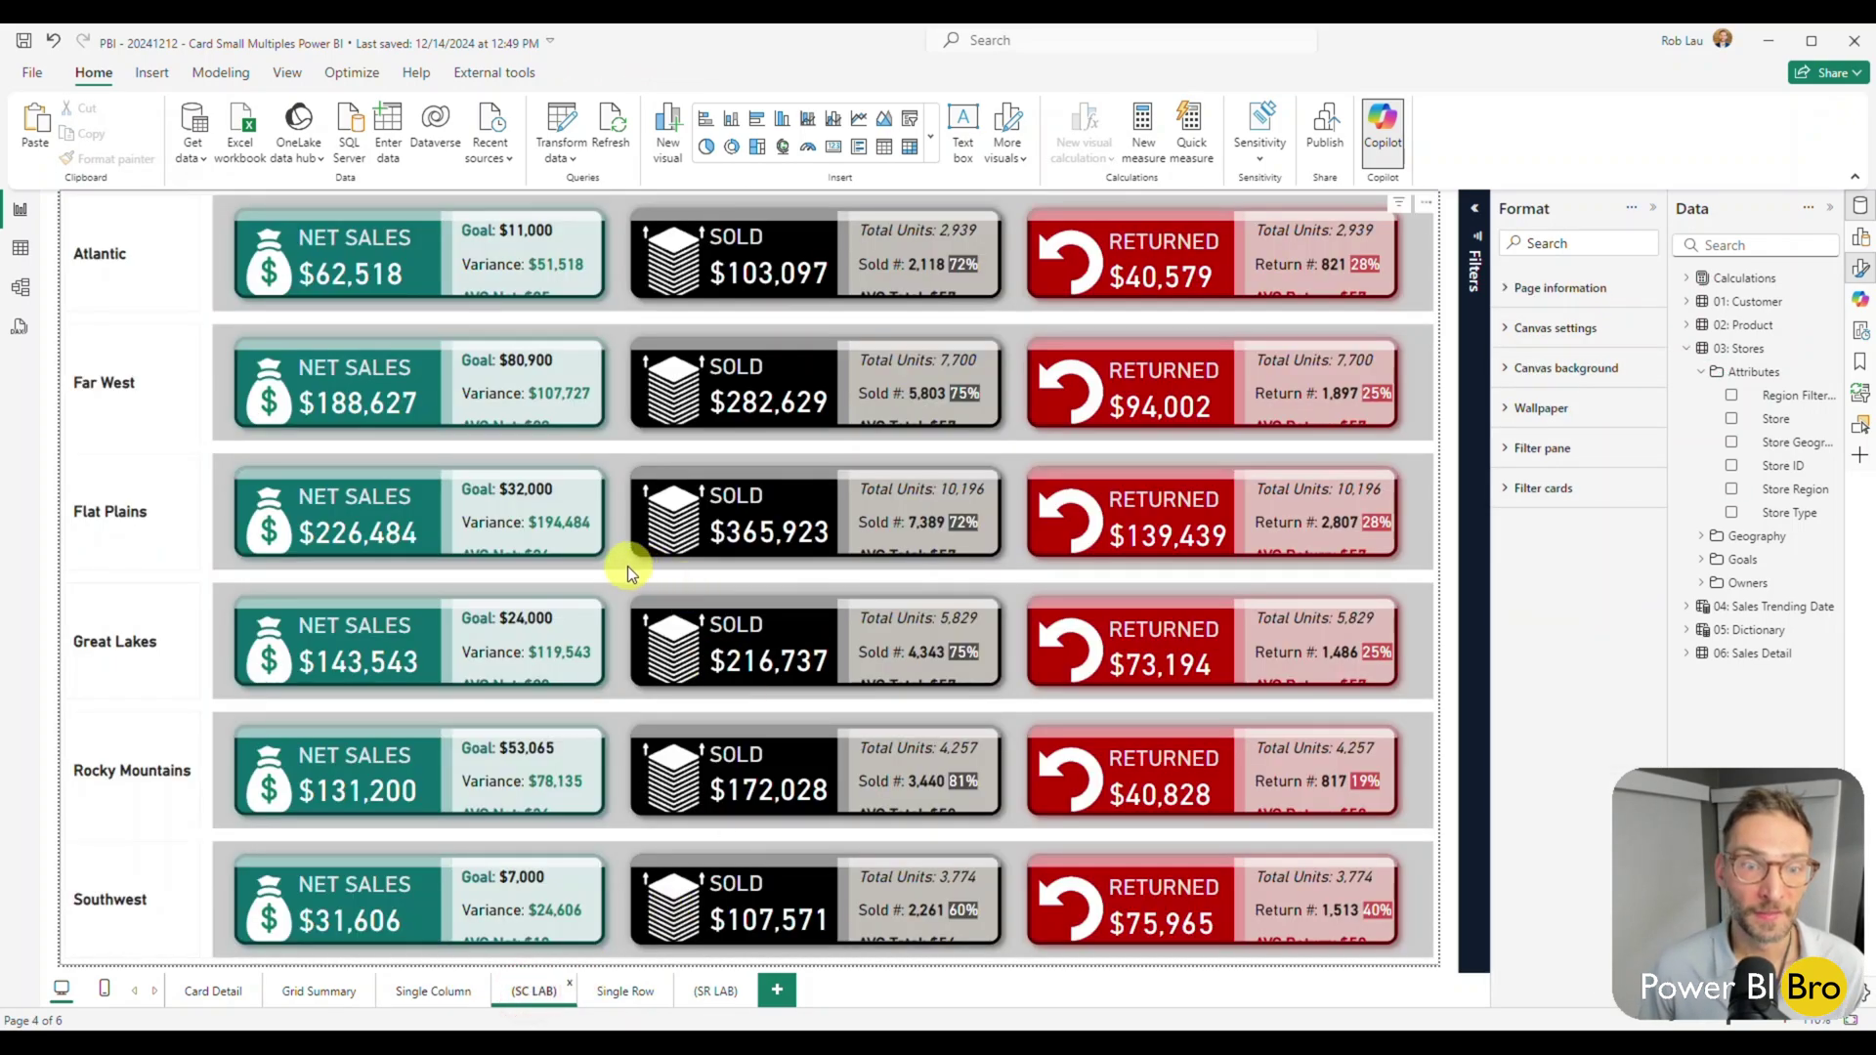
left_click(627, 565)
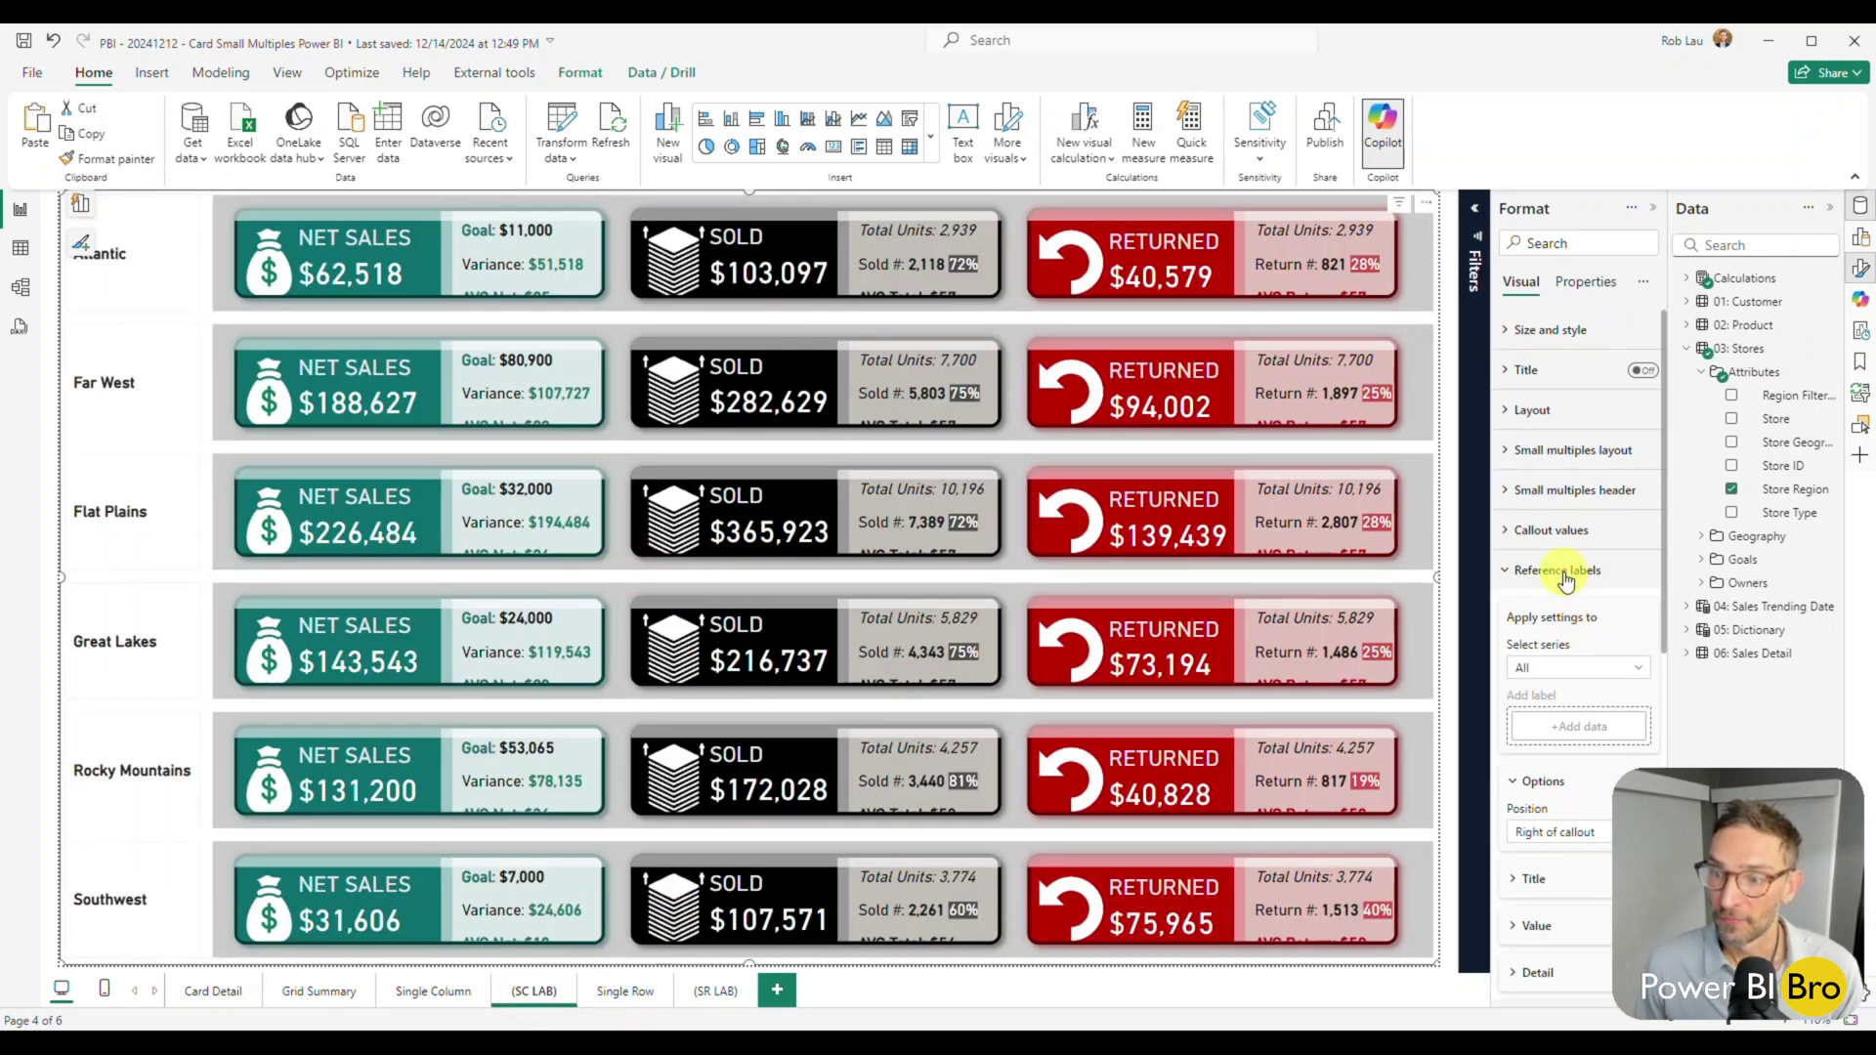
scroll(1564, 581, "down", 10)
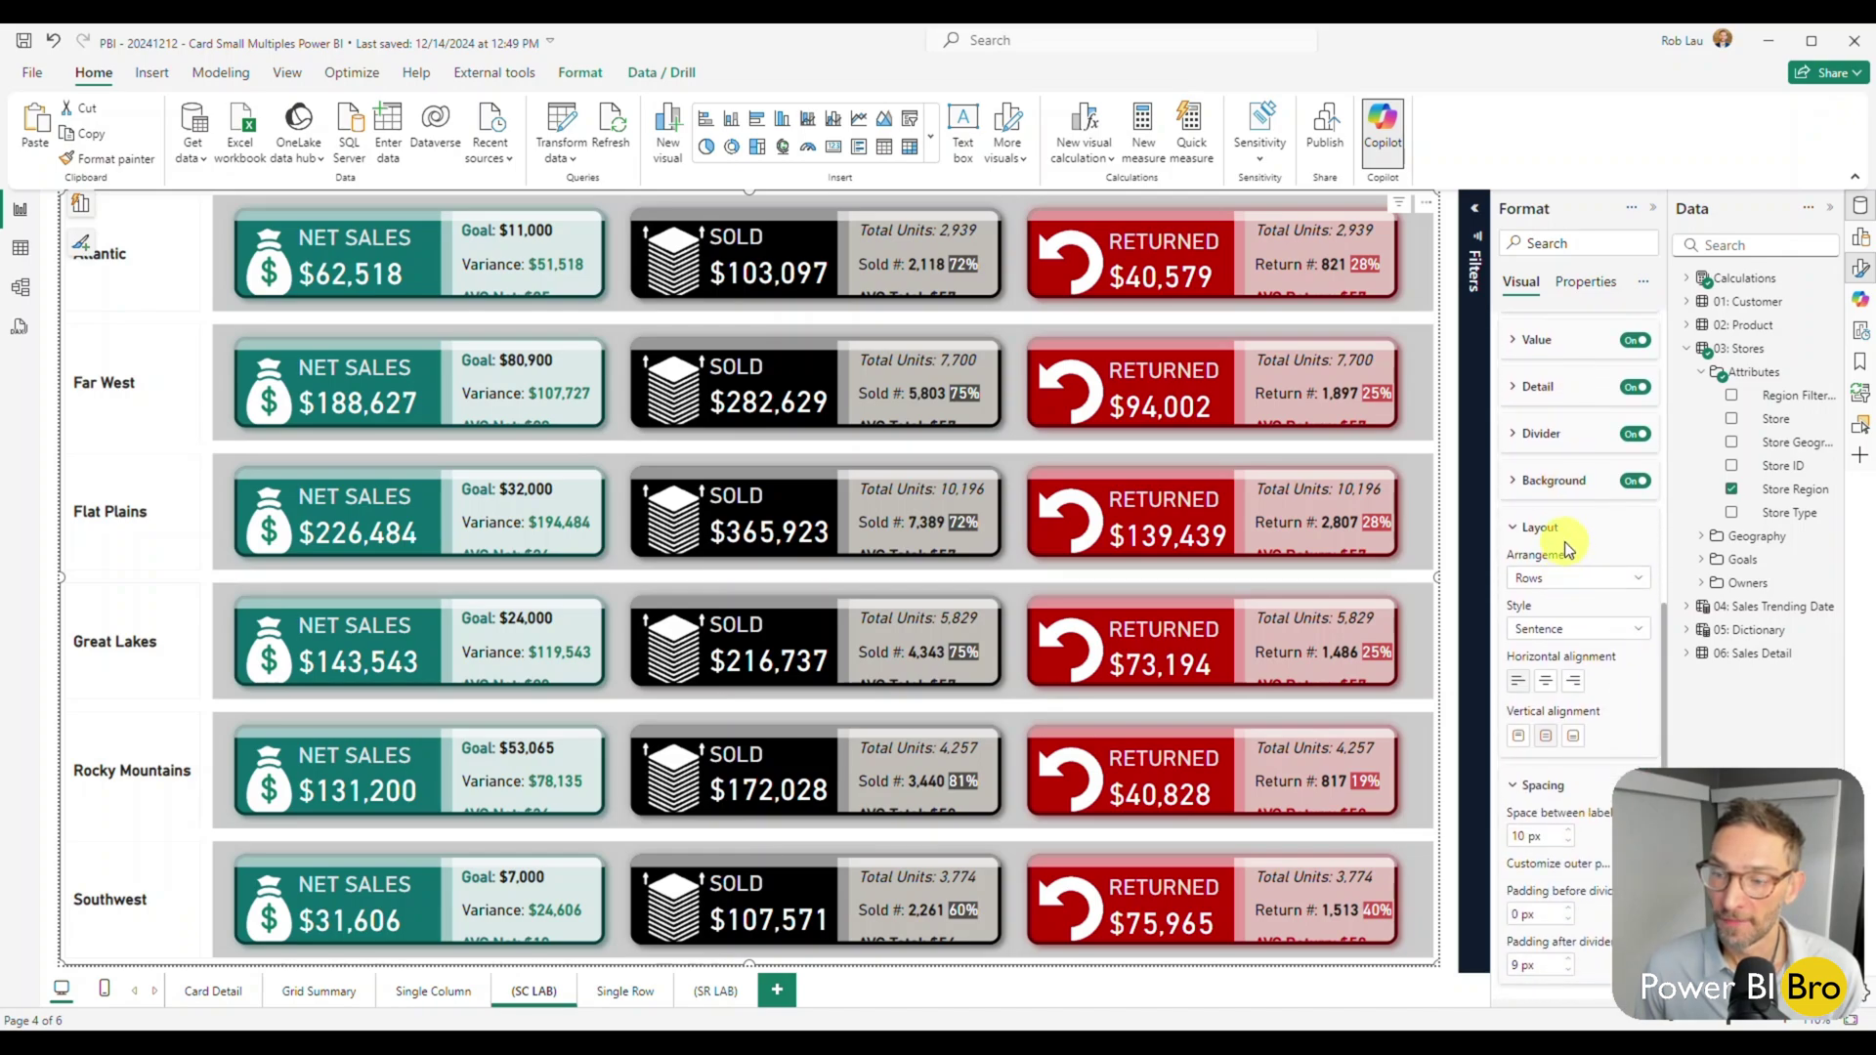
scroll(1561, 567, "down", 2)
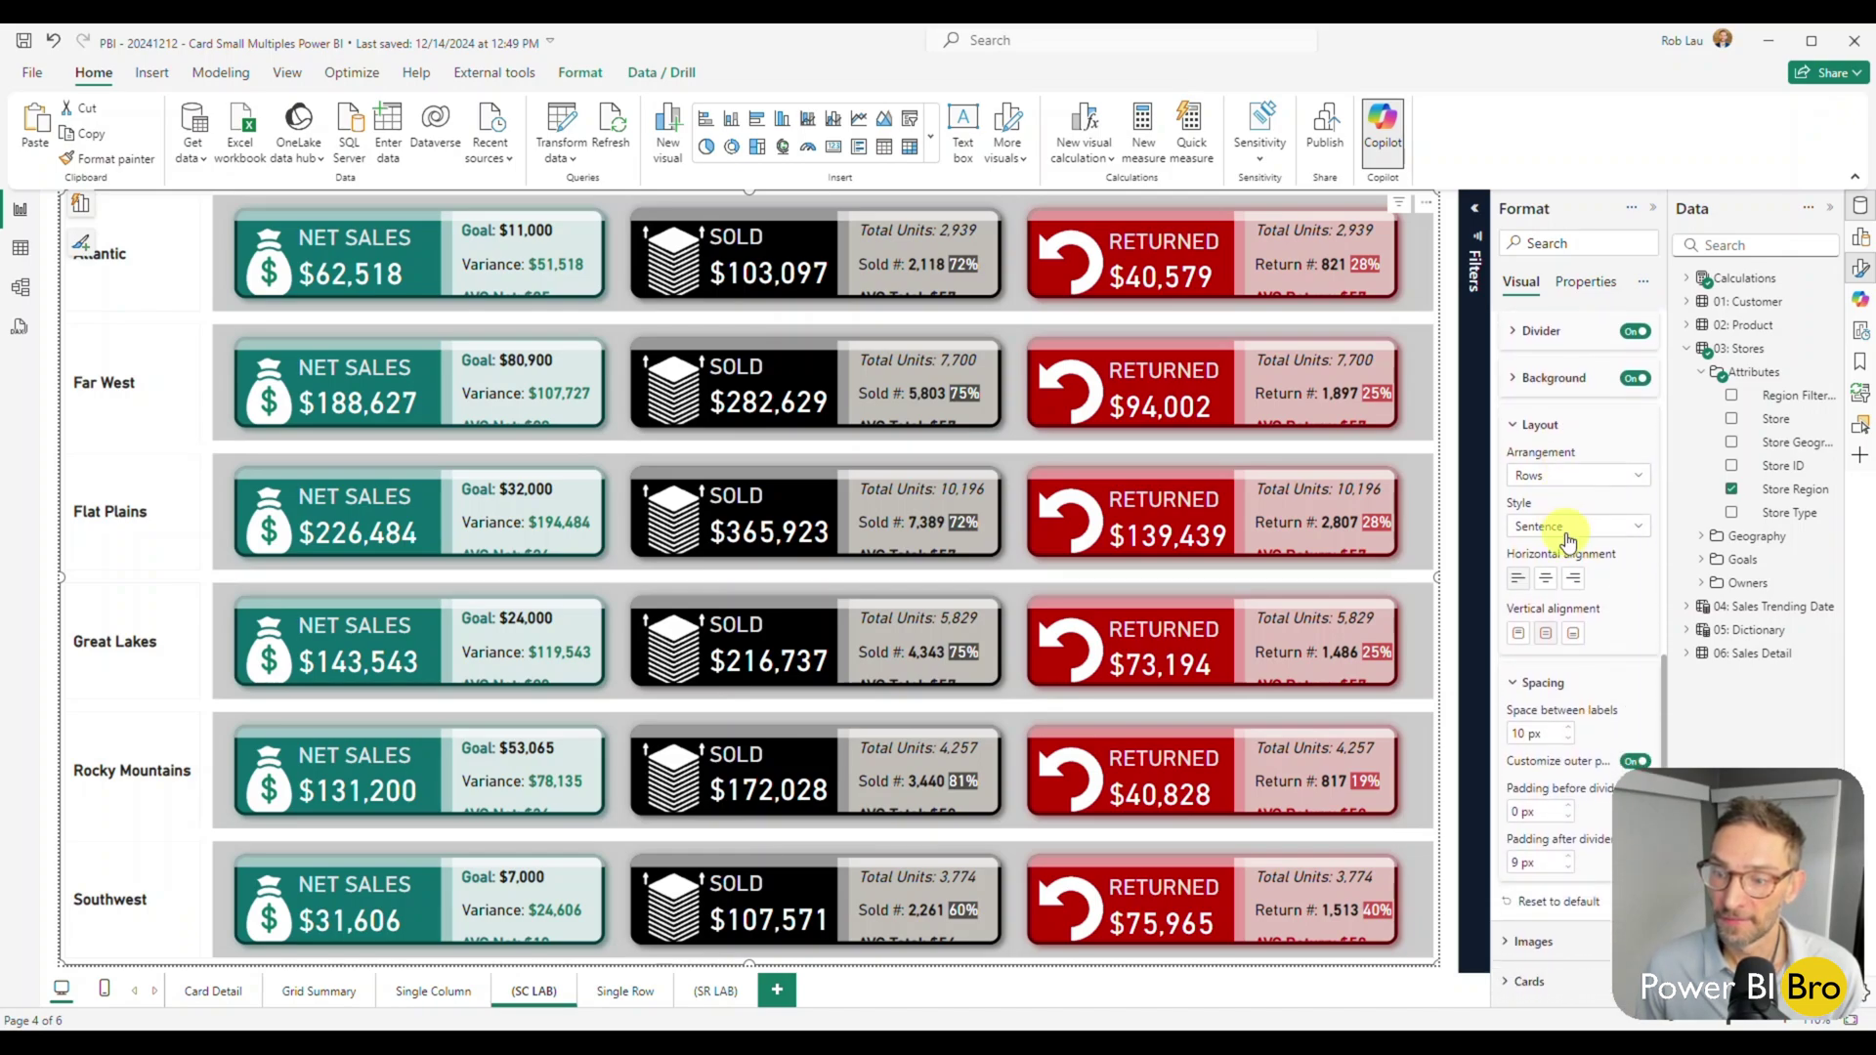
left_click(1568, 738)
left_click(1569, 738)
left_click(1568, 738)
left_click(1568, 738)
left_click(1568, 738)
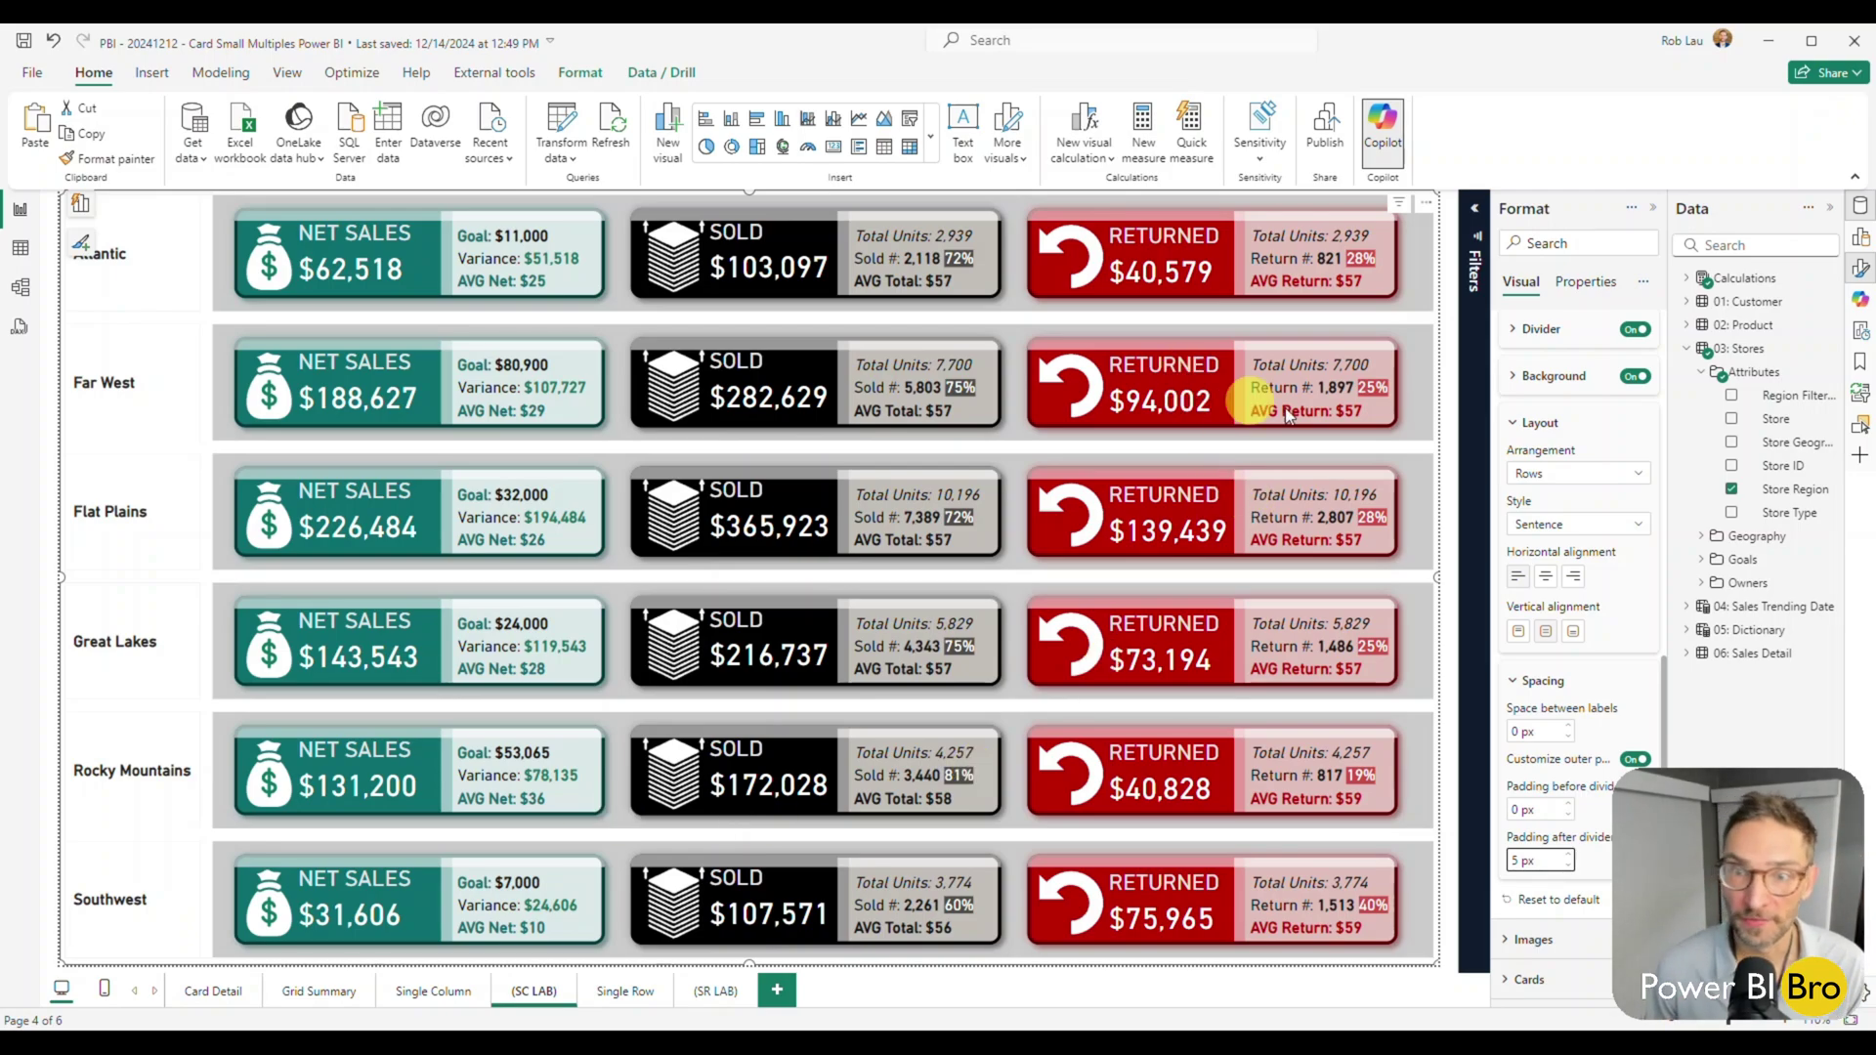
Step: Collapse the reference label layout, position and main settings sections
scroll(1541, 500, "up", 1)
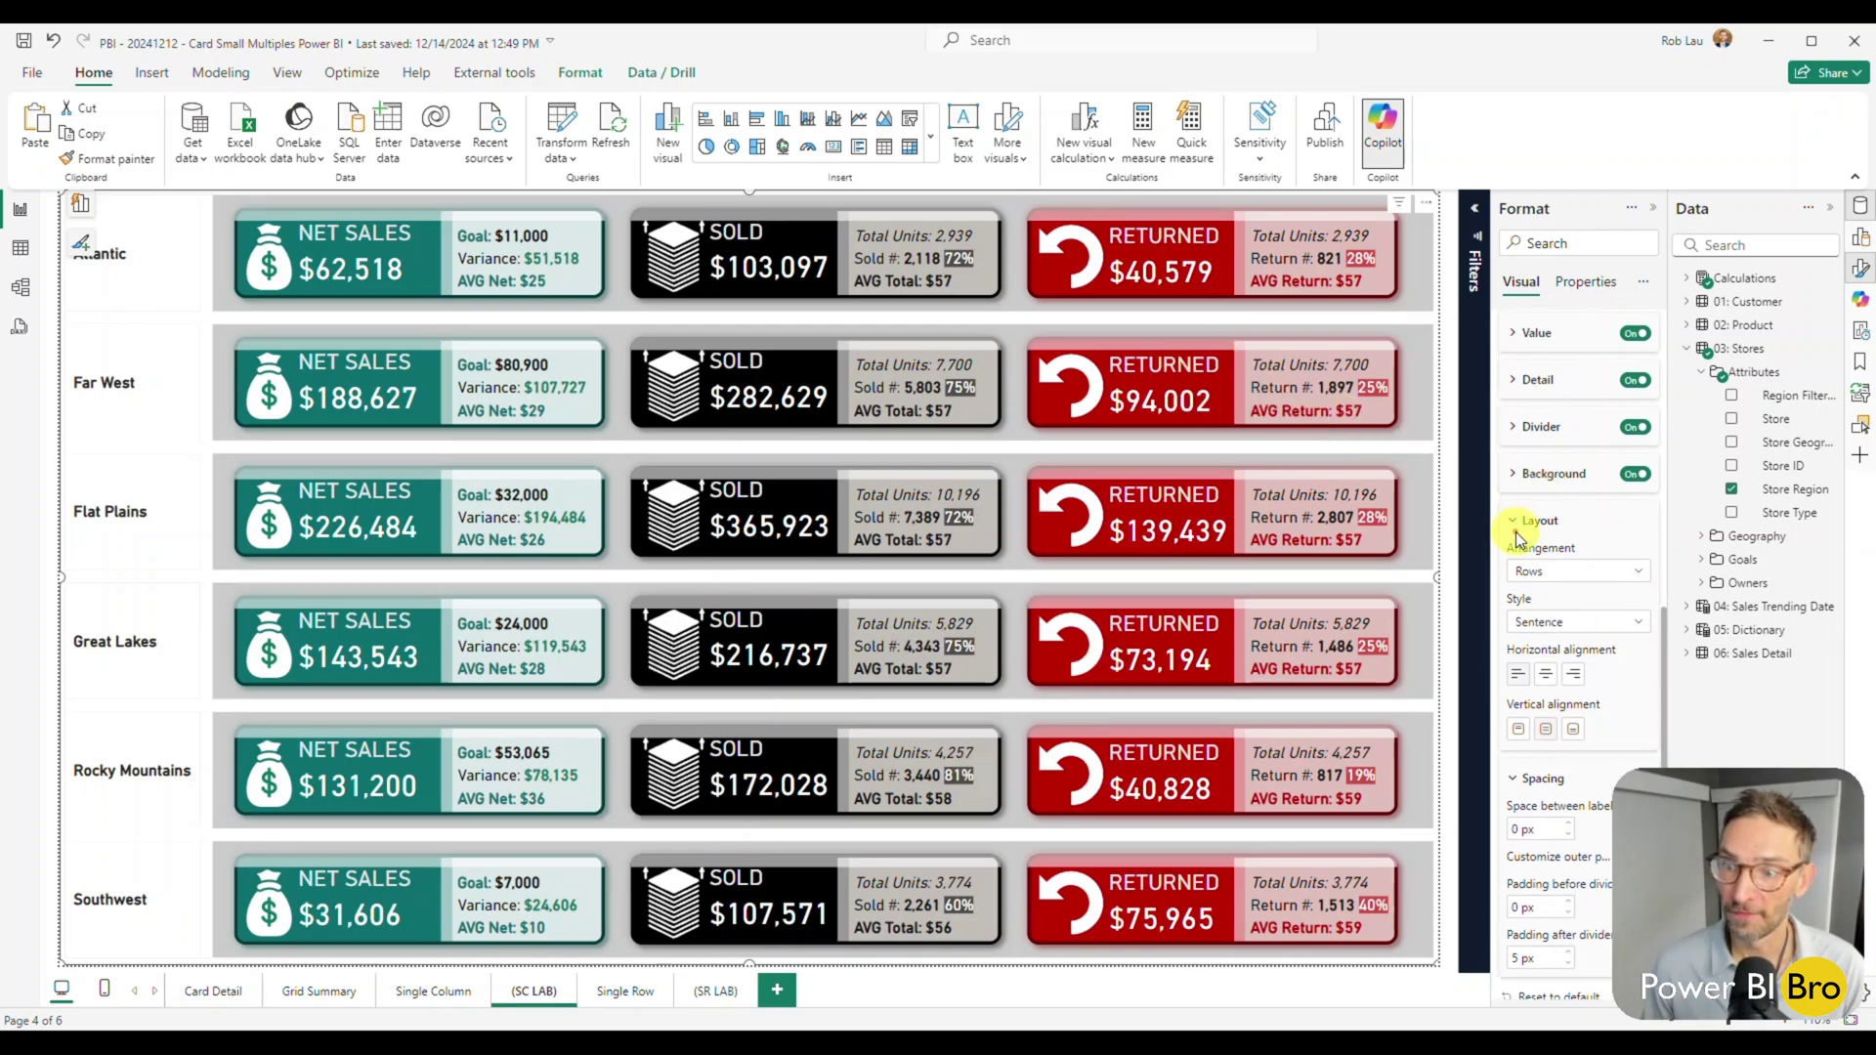
left_click(1517, 527)
scroll(1543, 513, "up", 1)
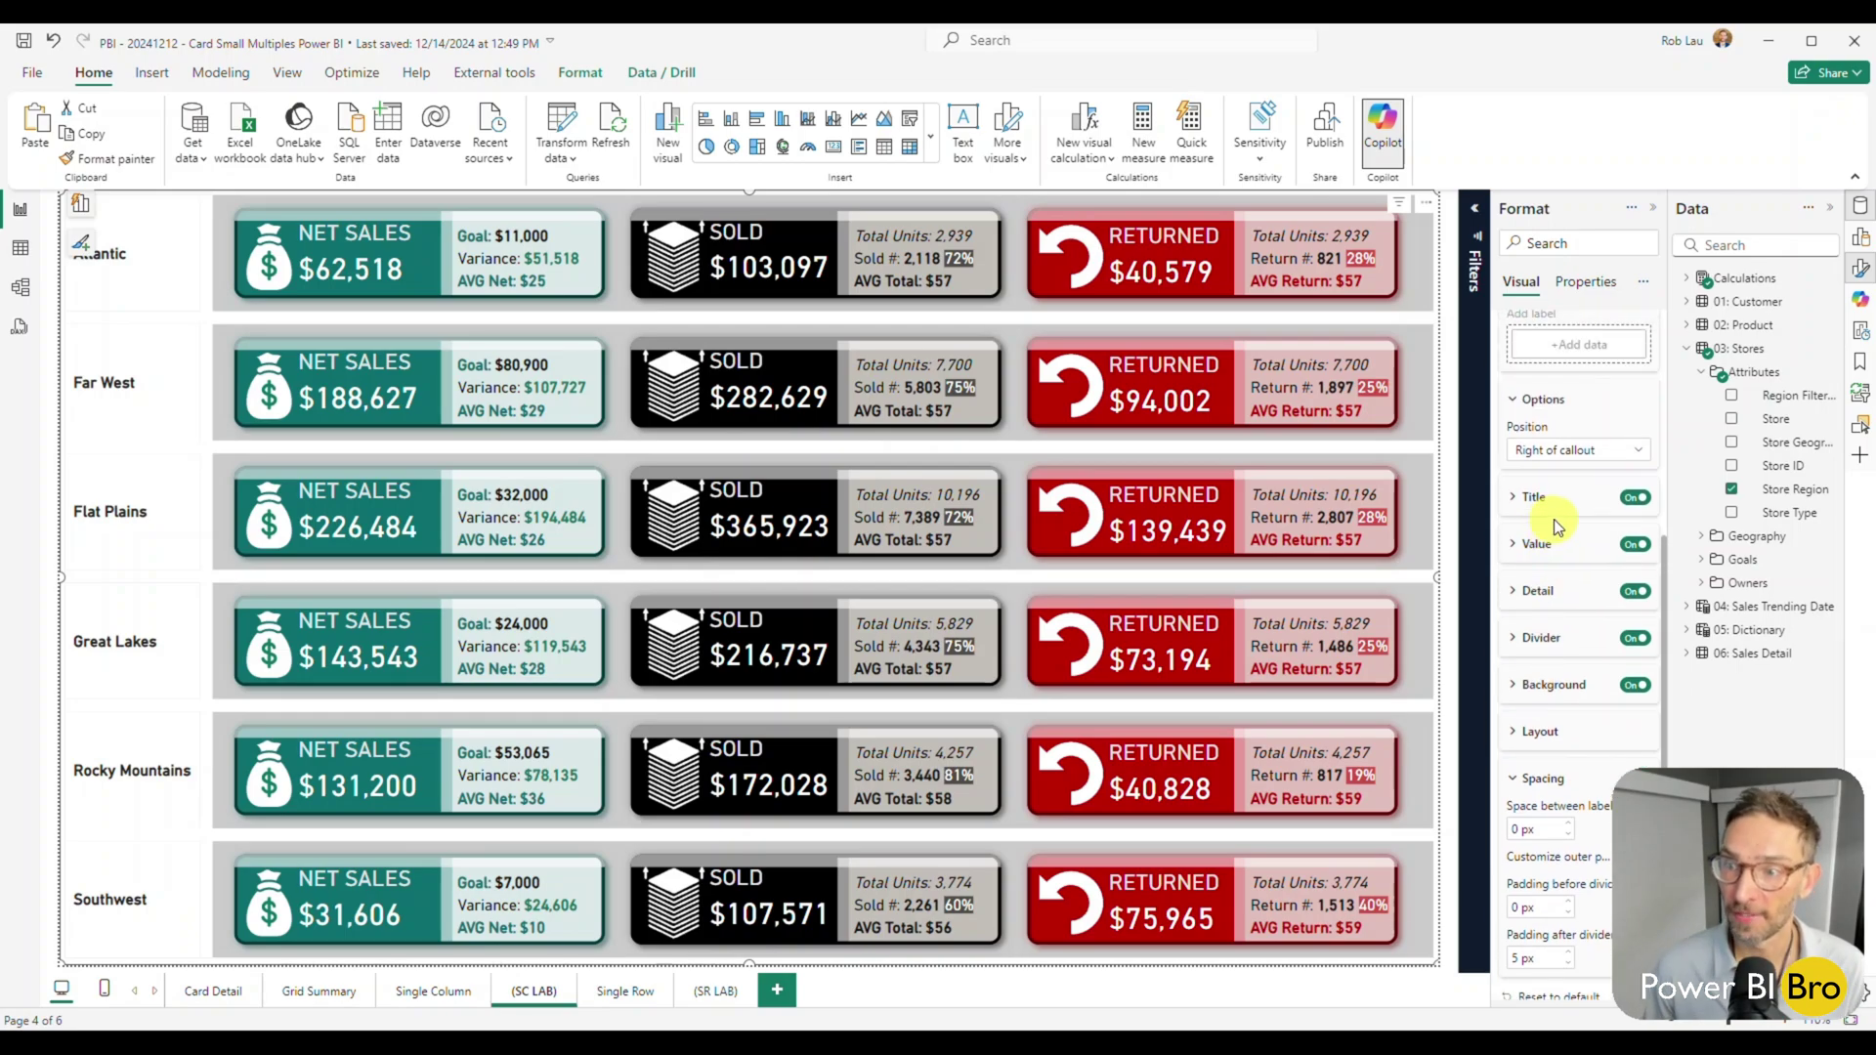
left_click(1530, 399)
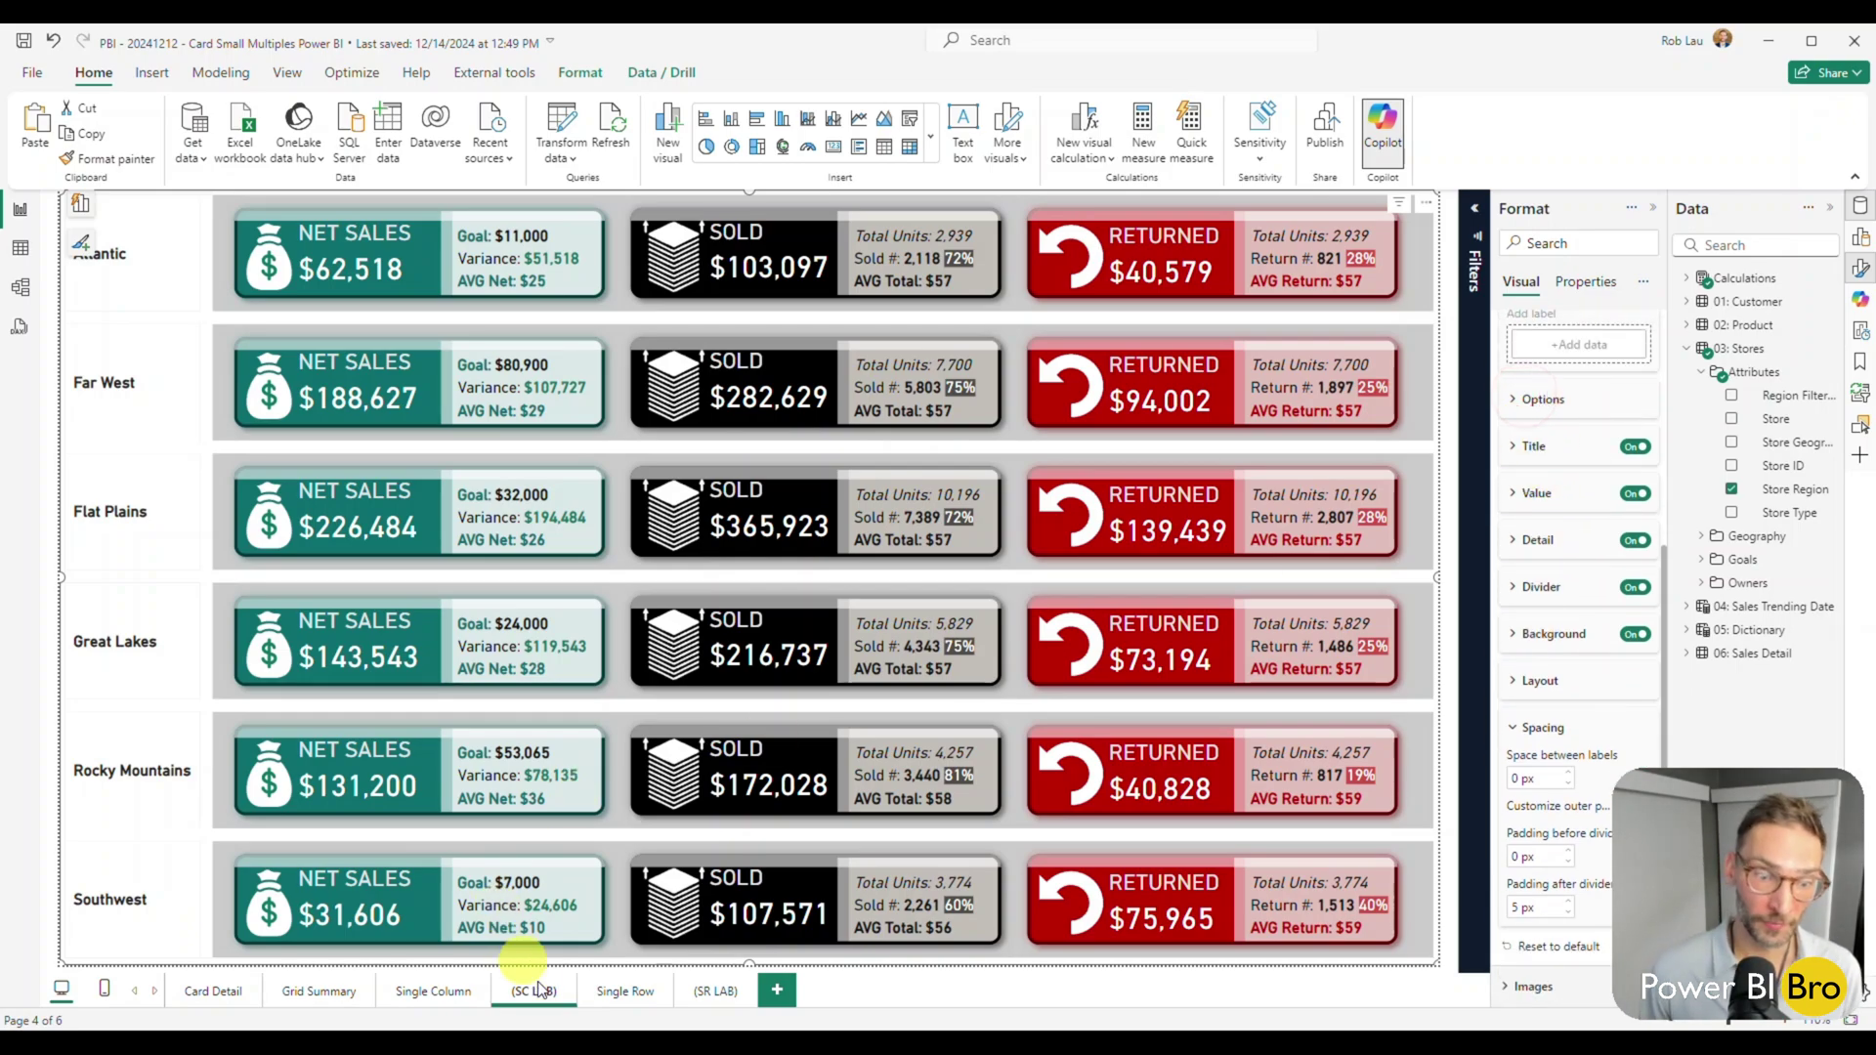
scroll(1597, 493, "up", 2)
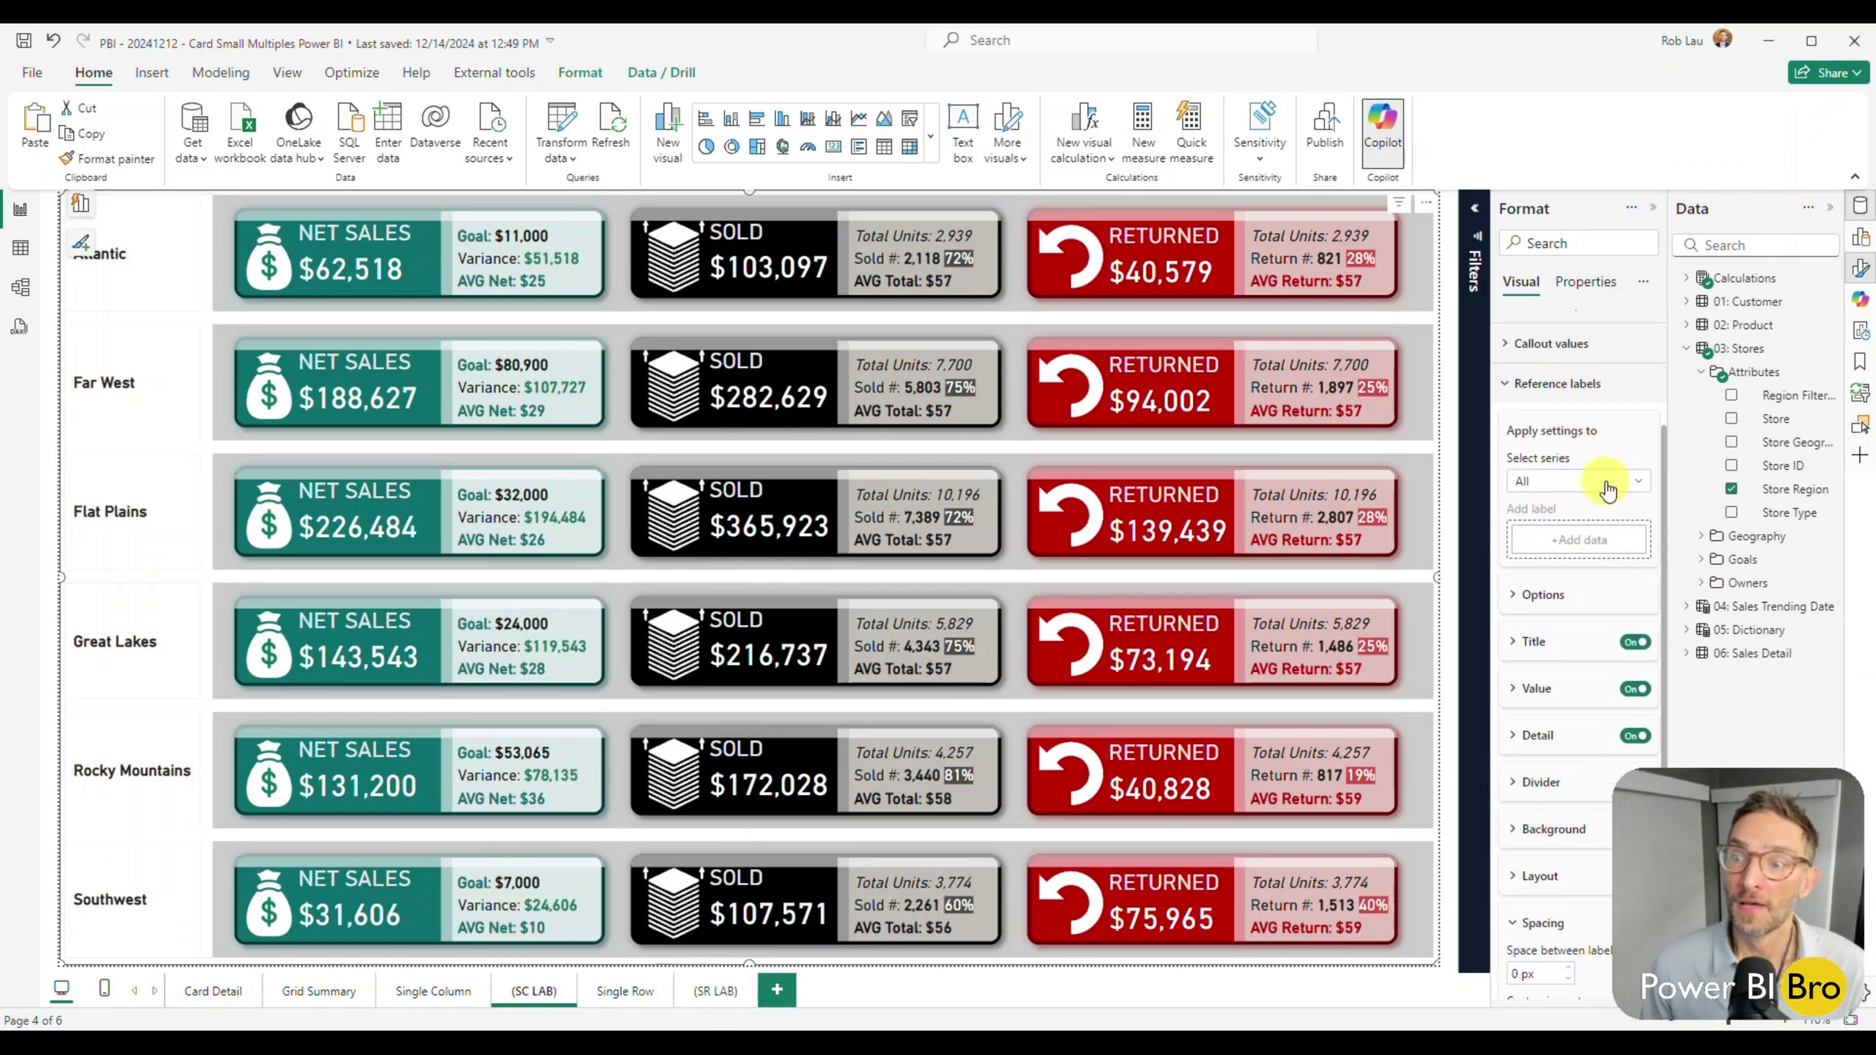
left_click(1545, 383)
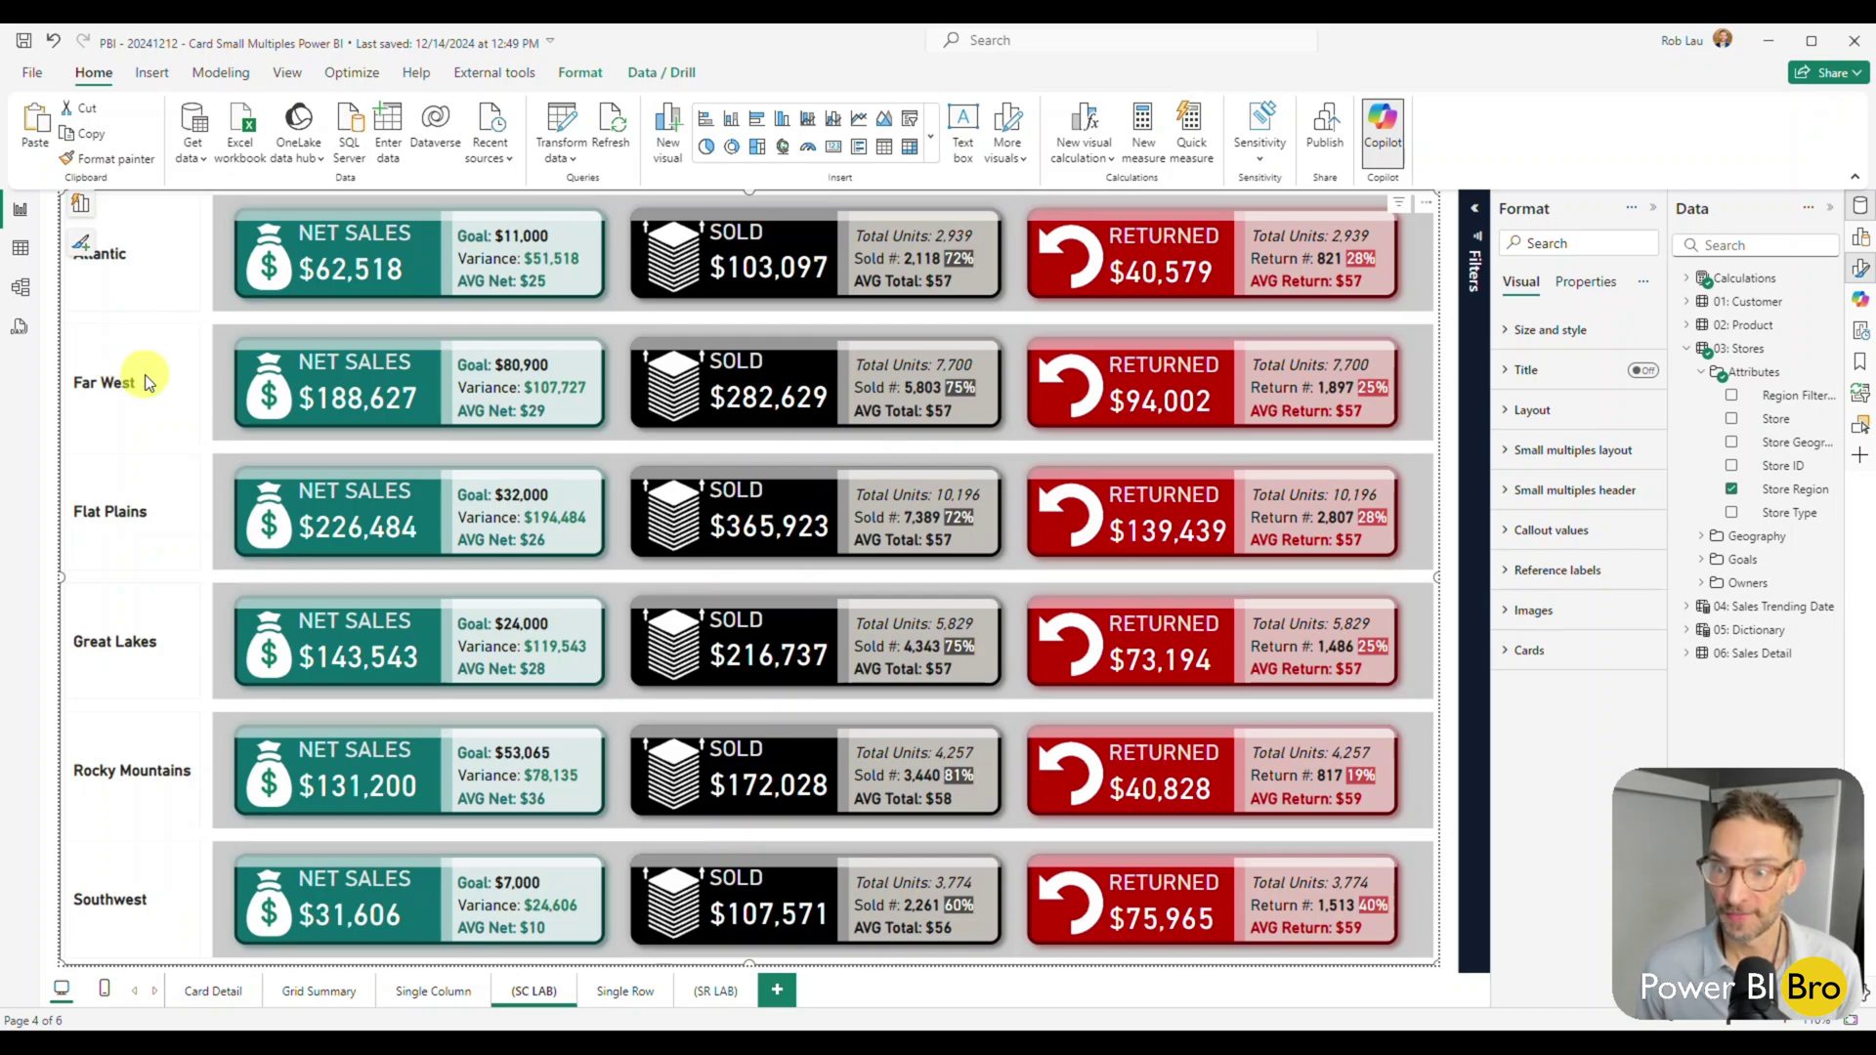
Step: Open the Small multiples header settings with Series kept at All
left_click(1578, 465)
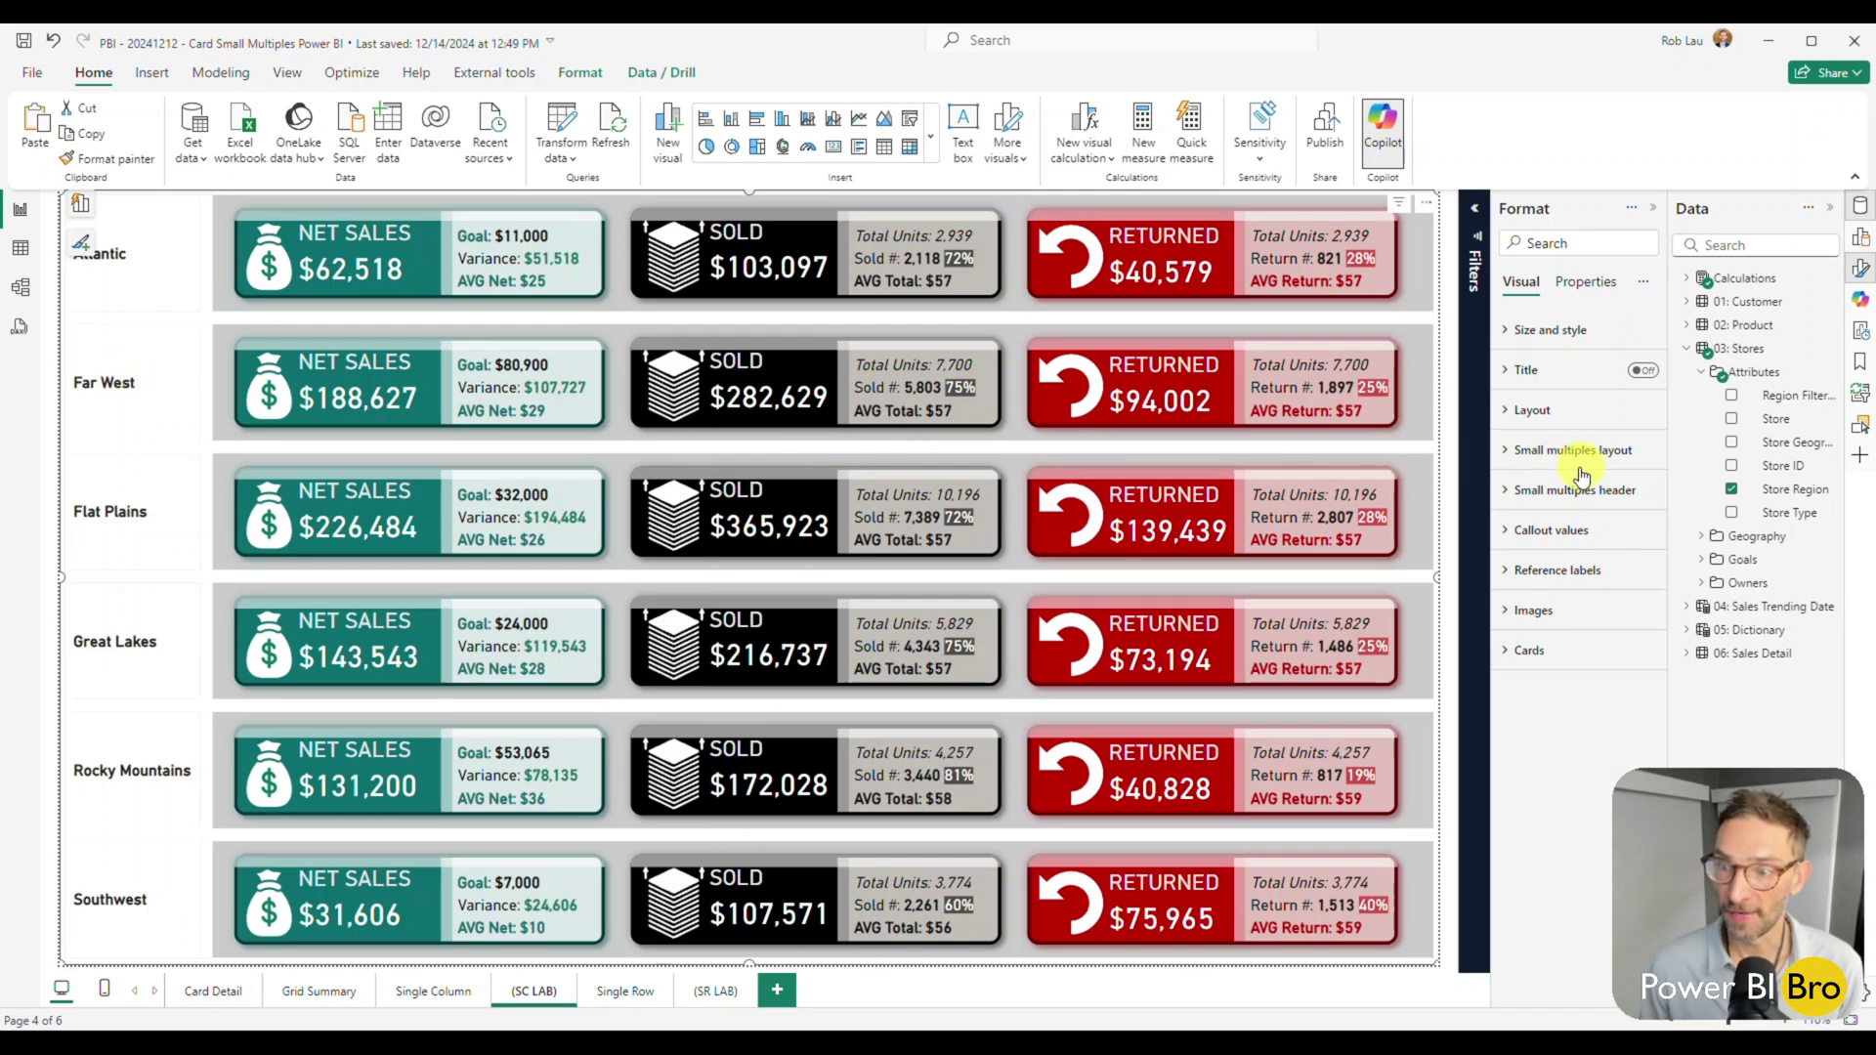
left_click(1509, 493)
scroll(1507, 489, "down", 1)
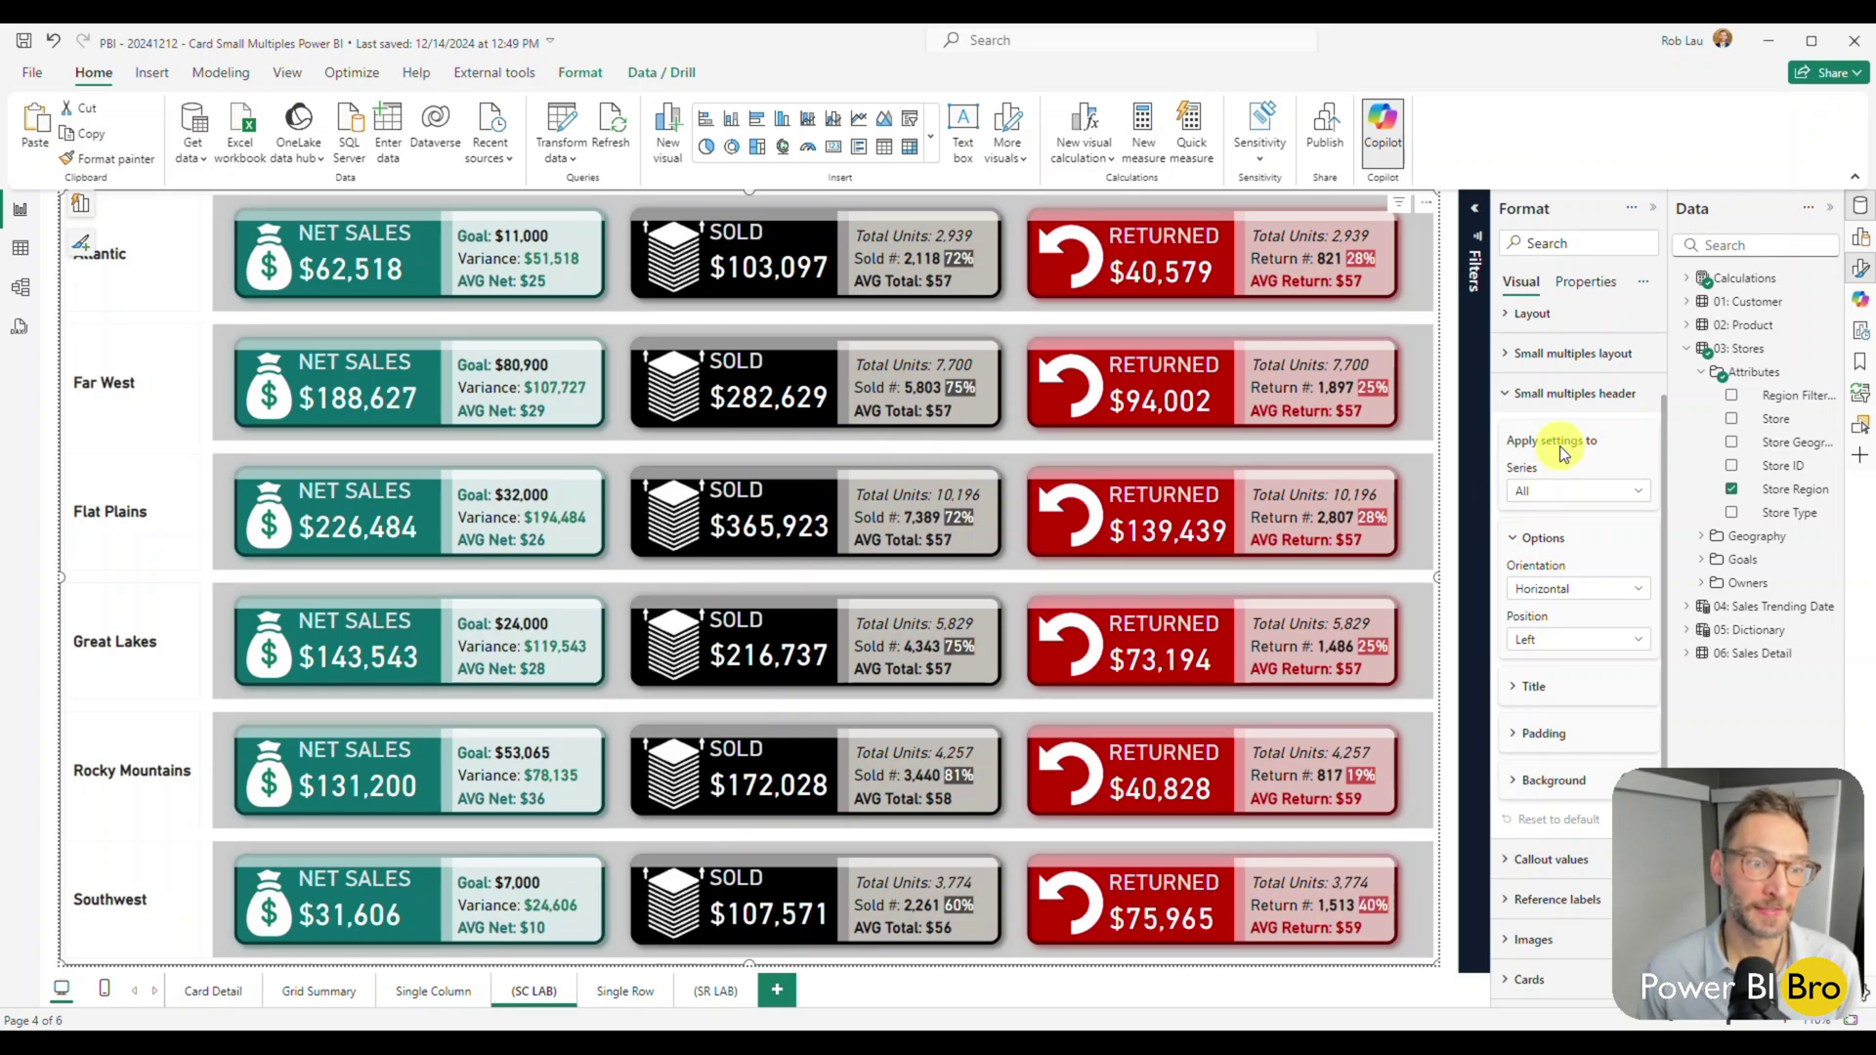
left_click(1568, 354)
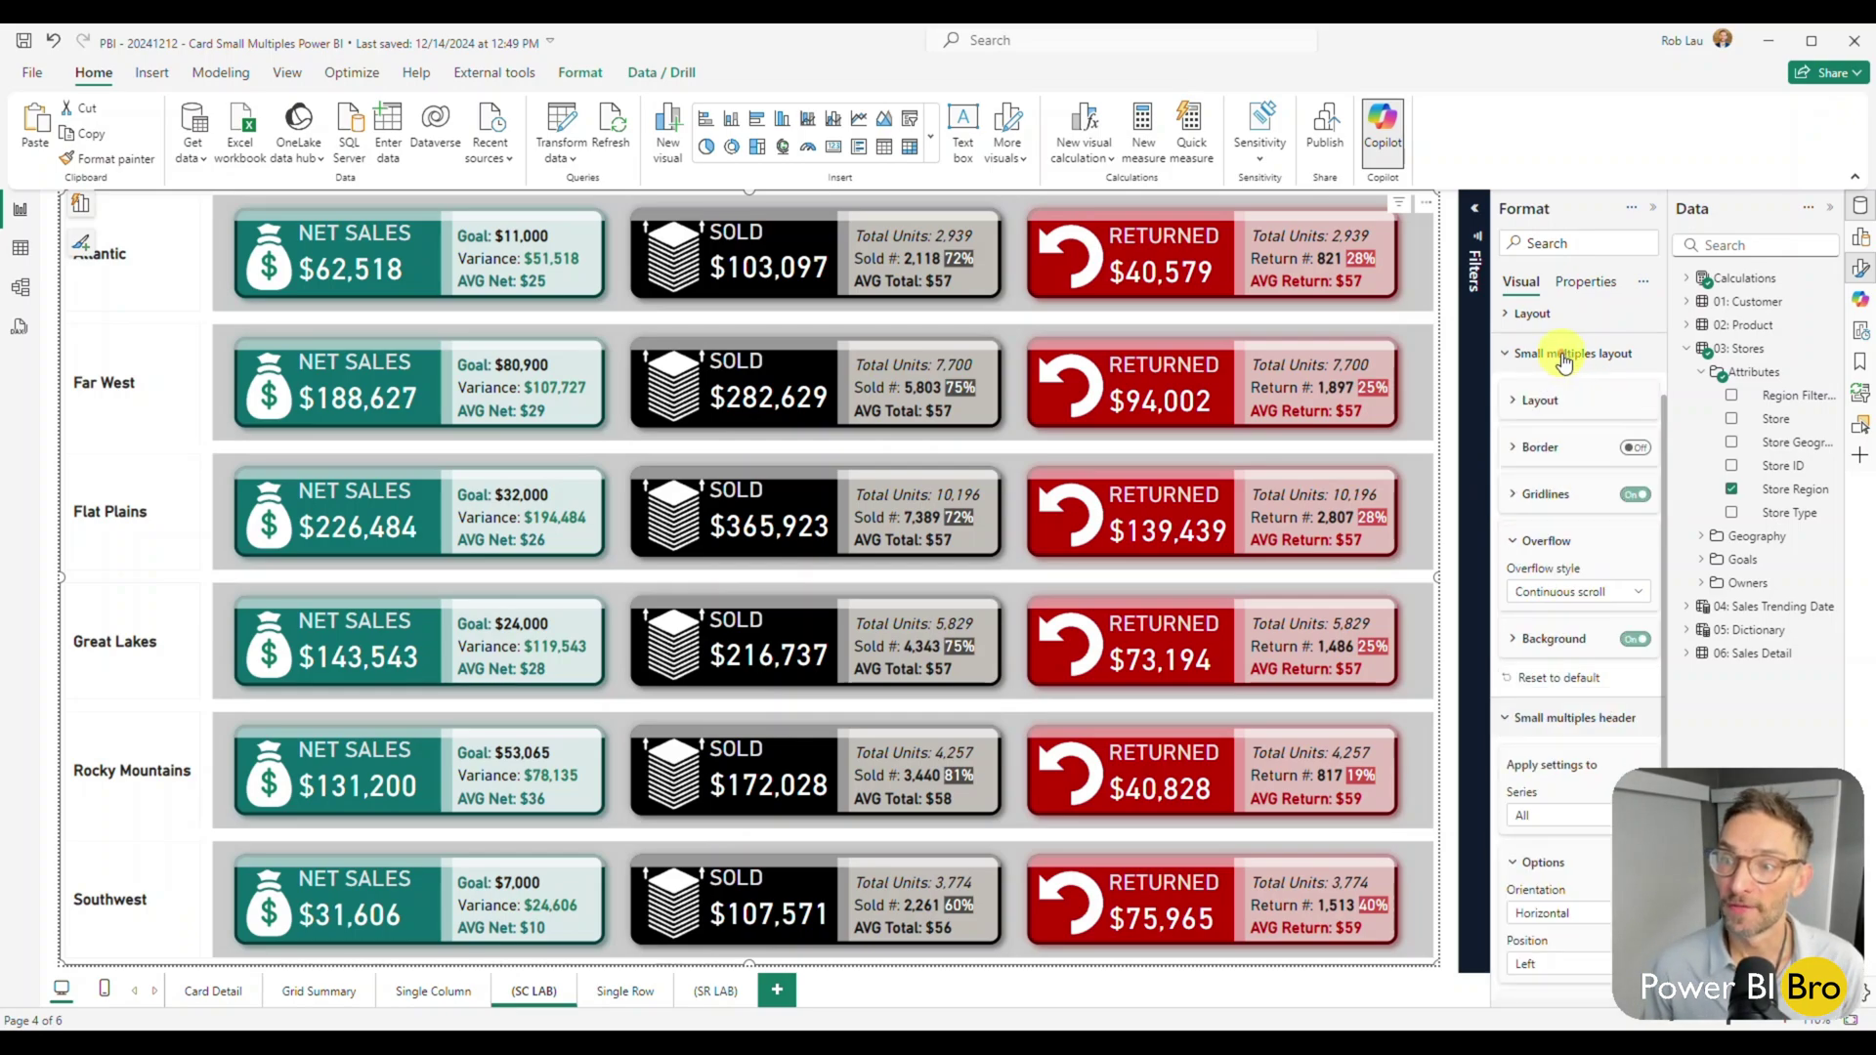
left_click(1561, 354)
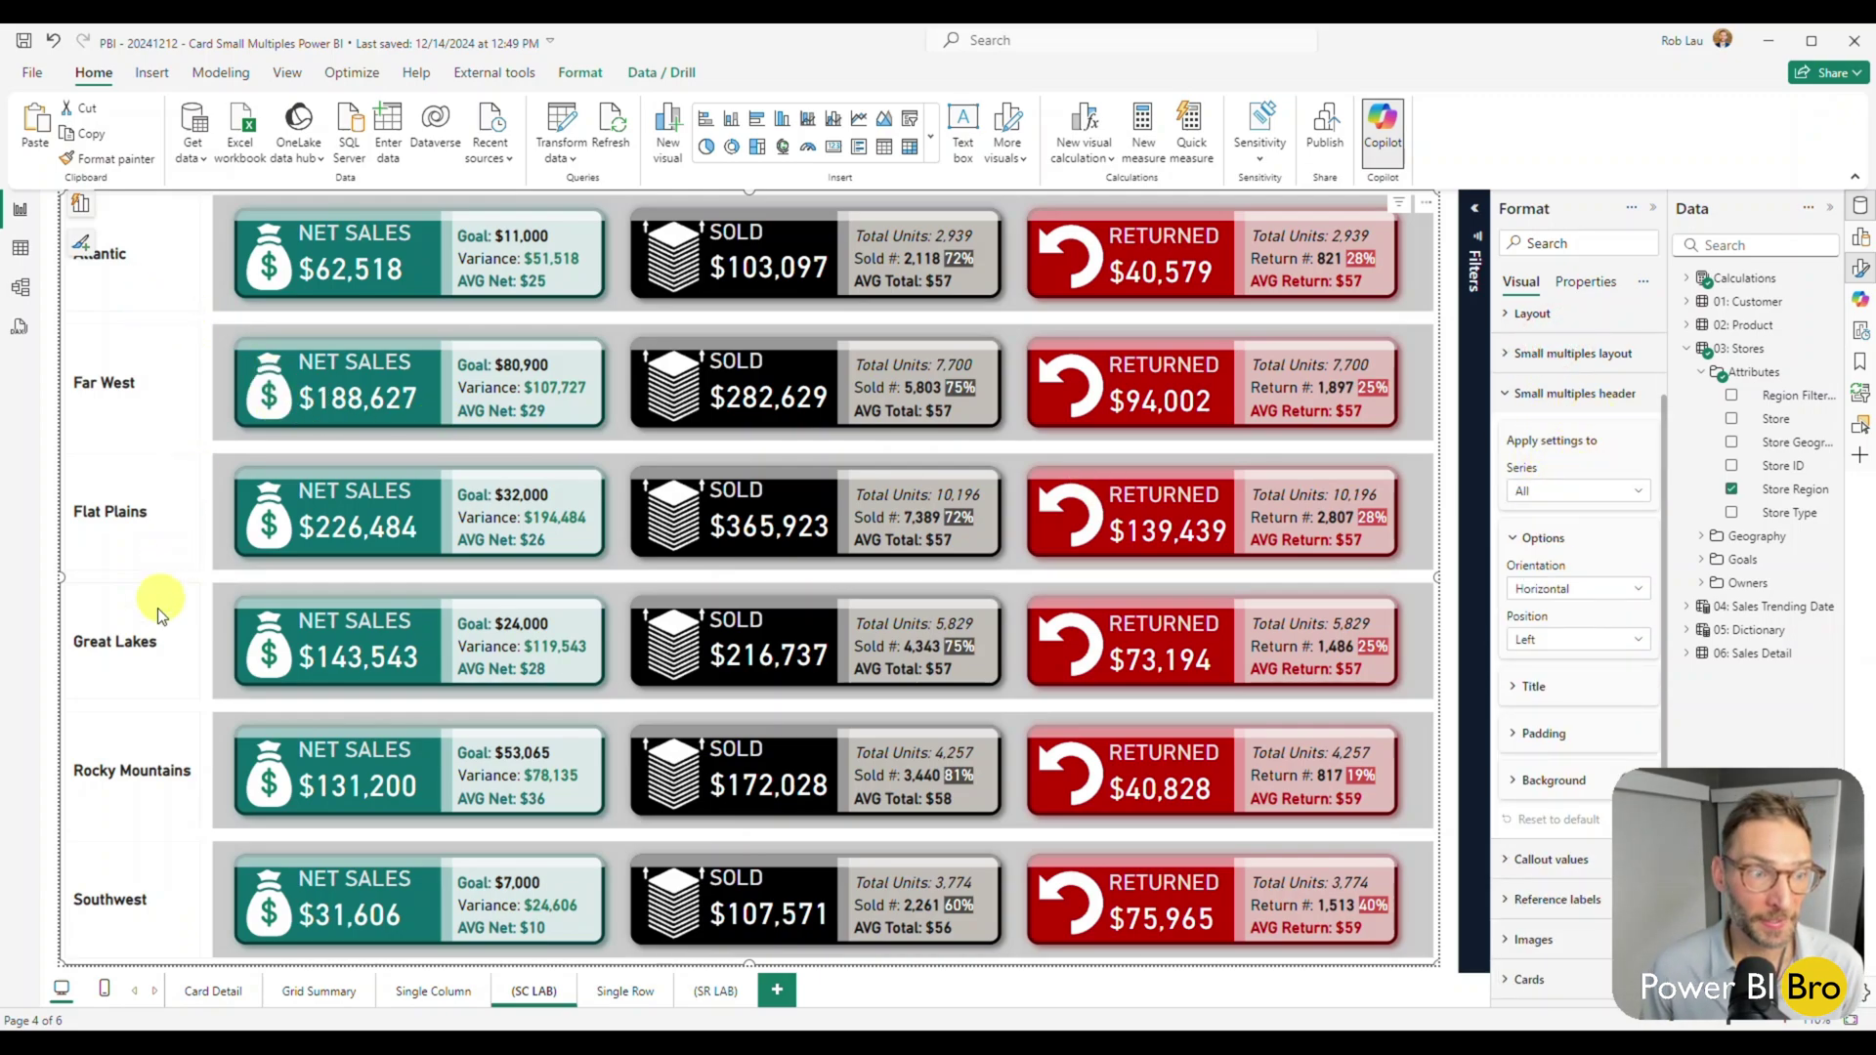
left_click(1583, 491)
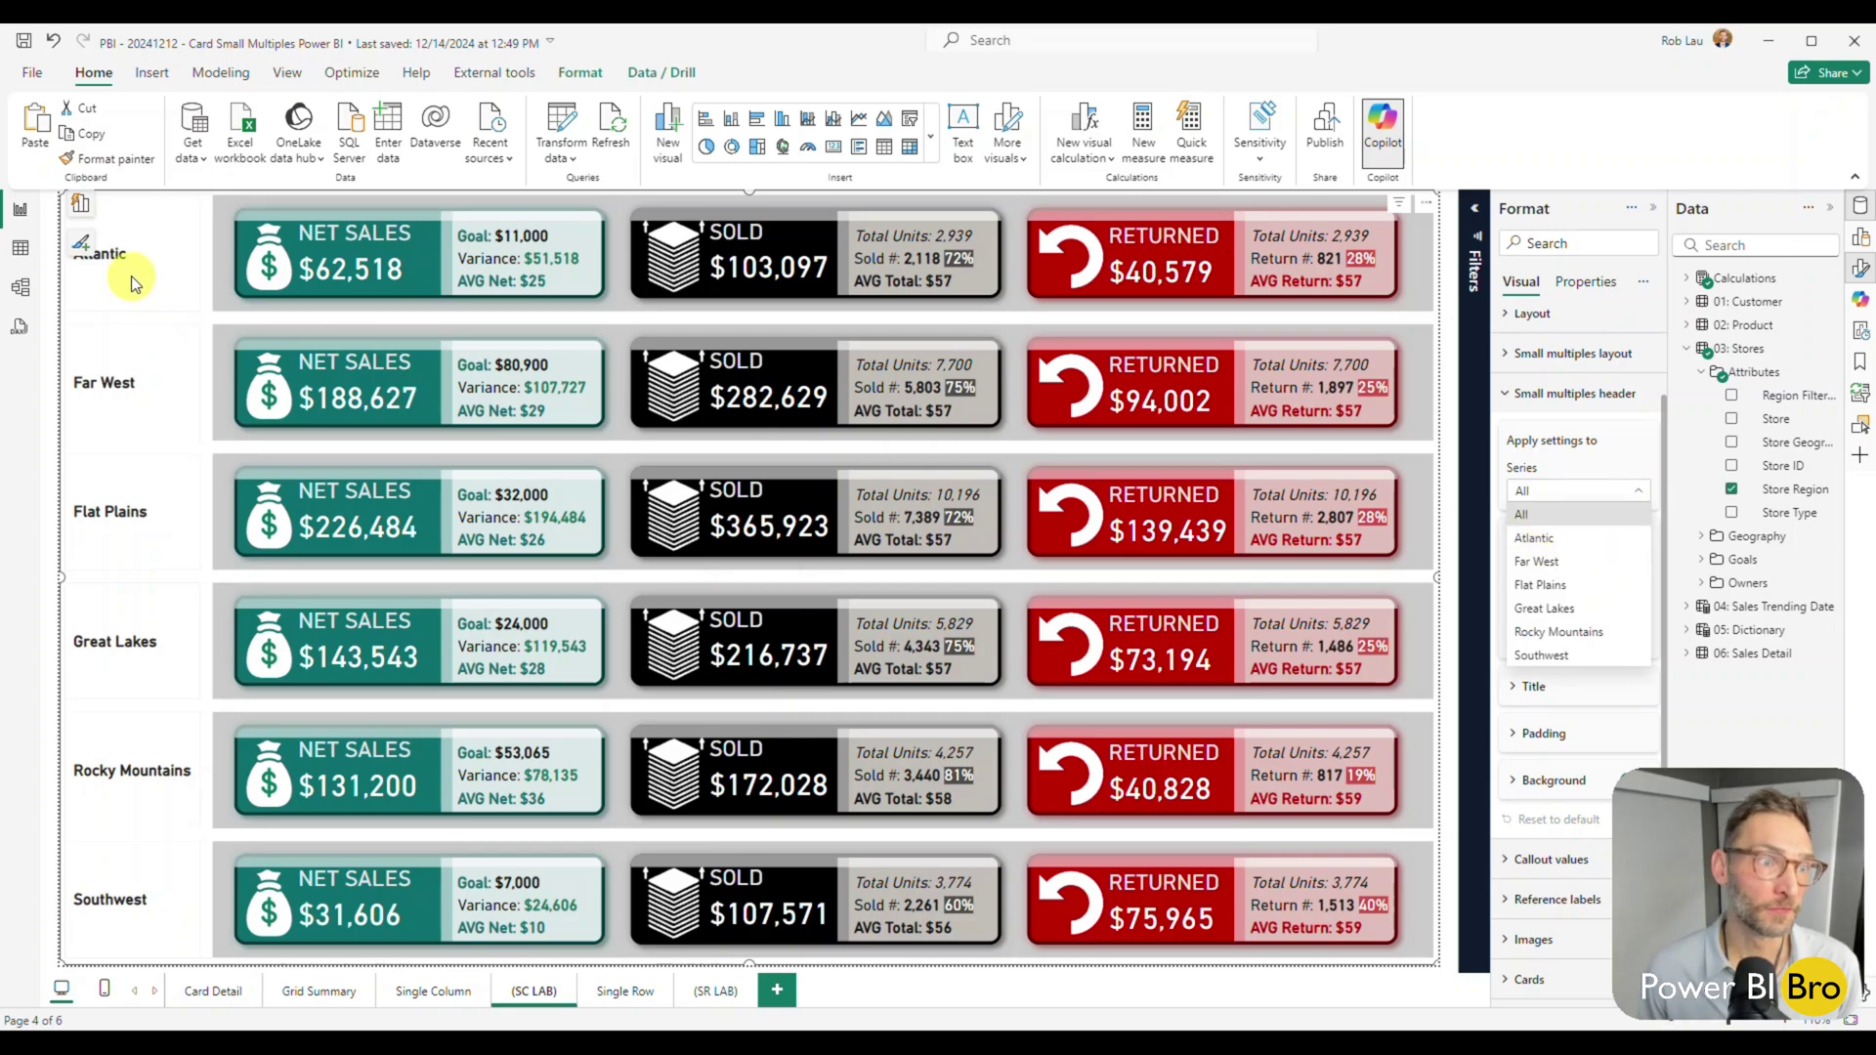
left_click(1561, 513)
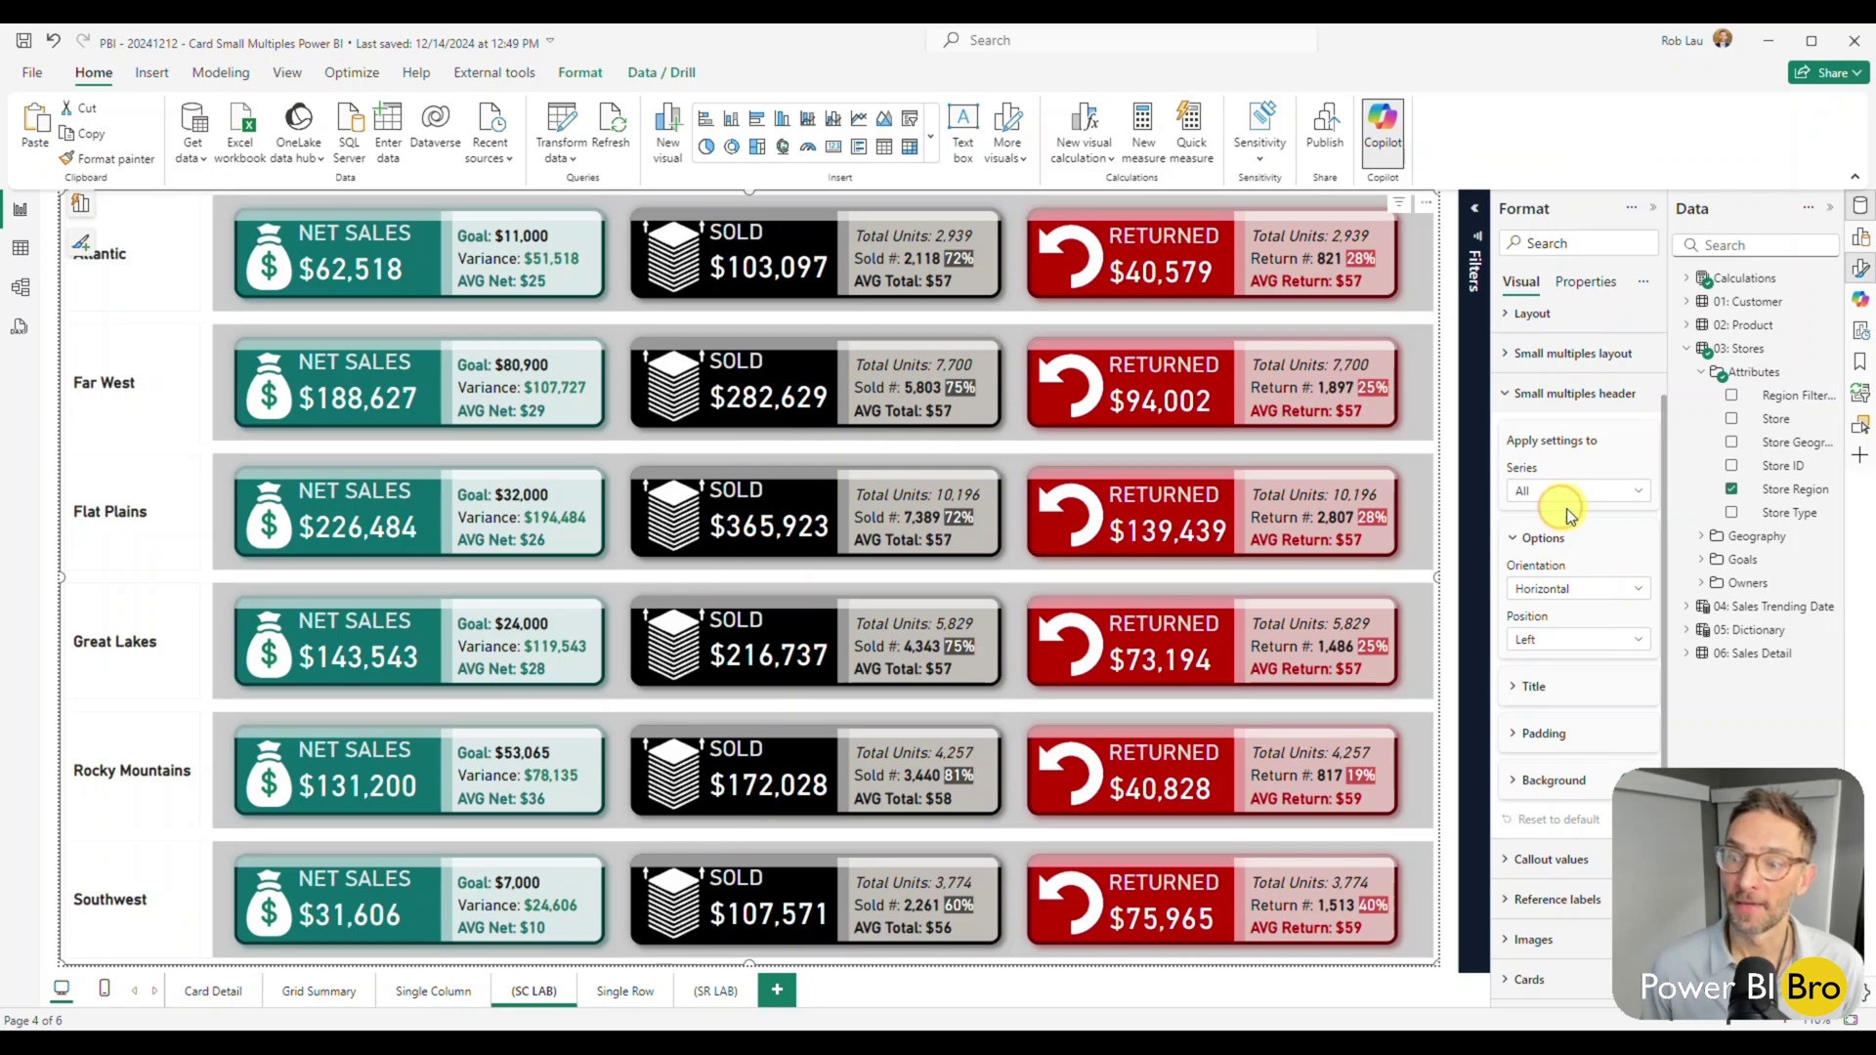
Step: Give the store-region headers a black background
left_click(1532, 686)
scroll(1534, 684, "down", 2)
left_click(1525, 494)
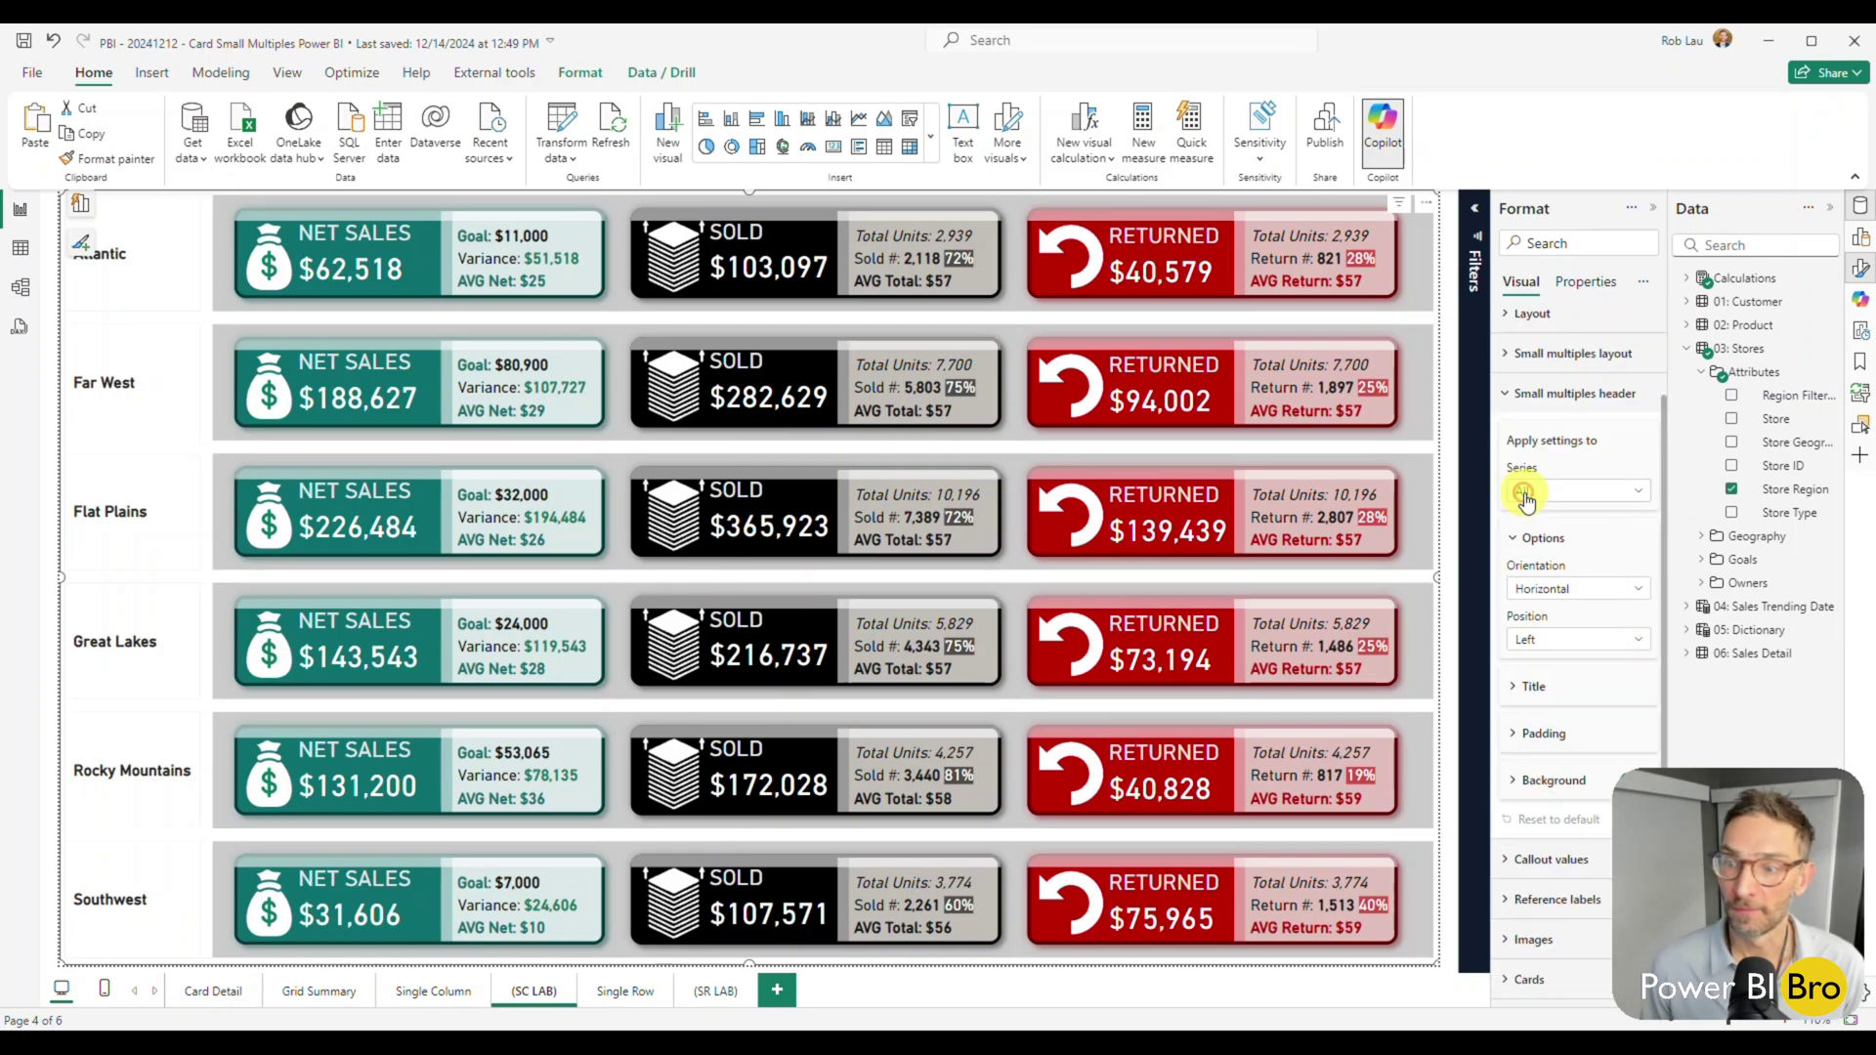
left_click(1543, 780)
scroll(1554, 684, "down", 3)
left_click(1546, 548)
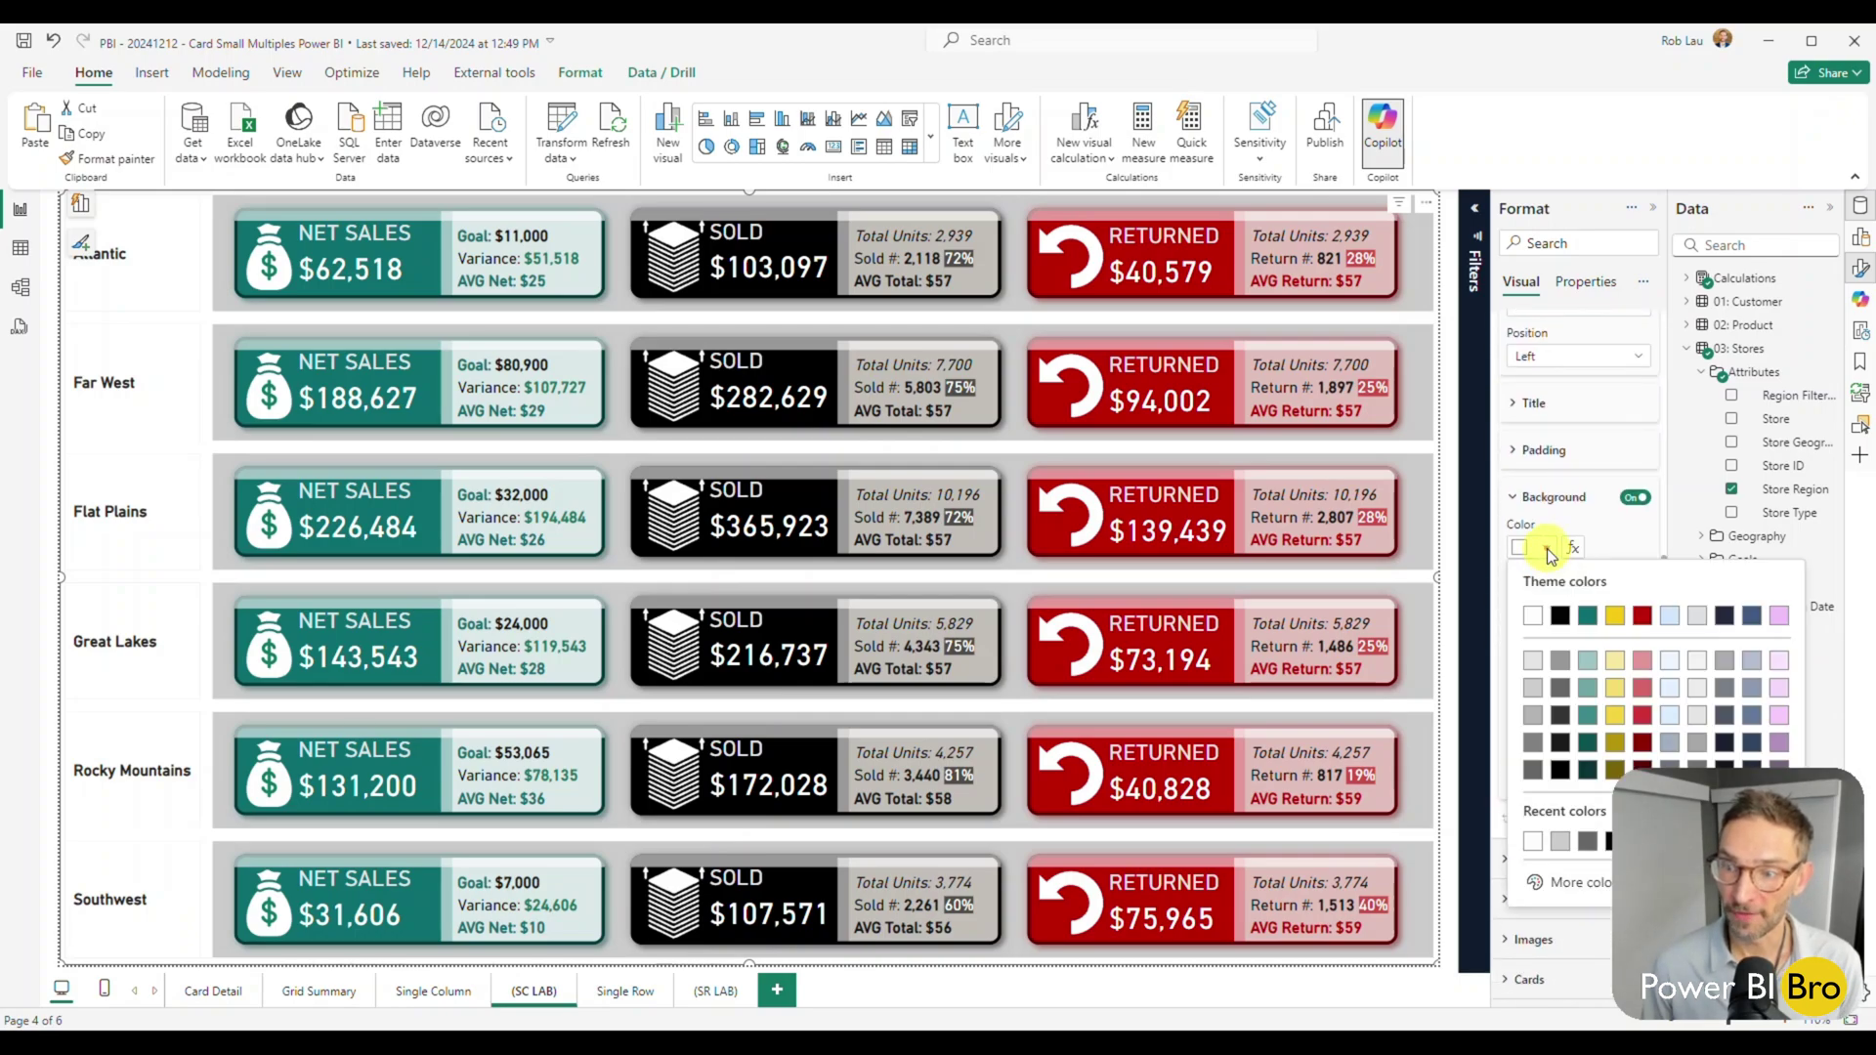
left_click(1563, 615)
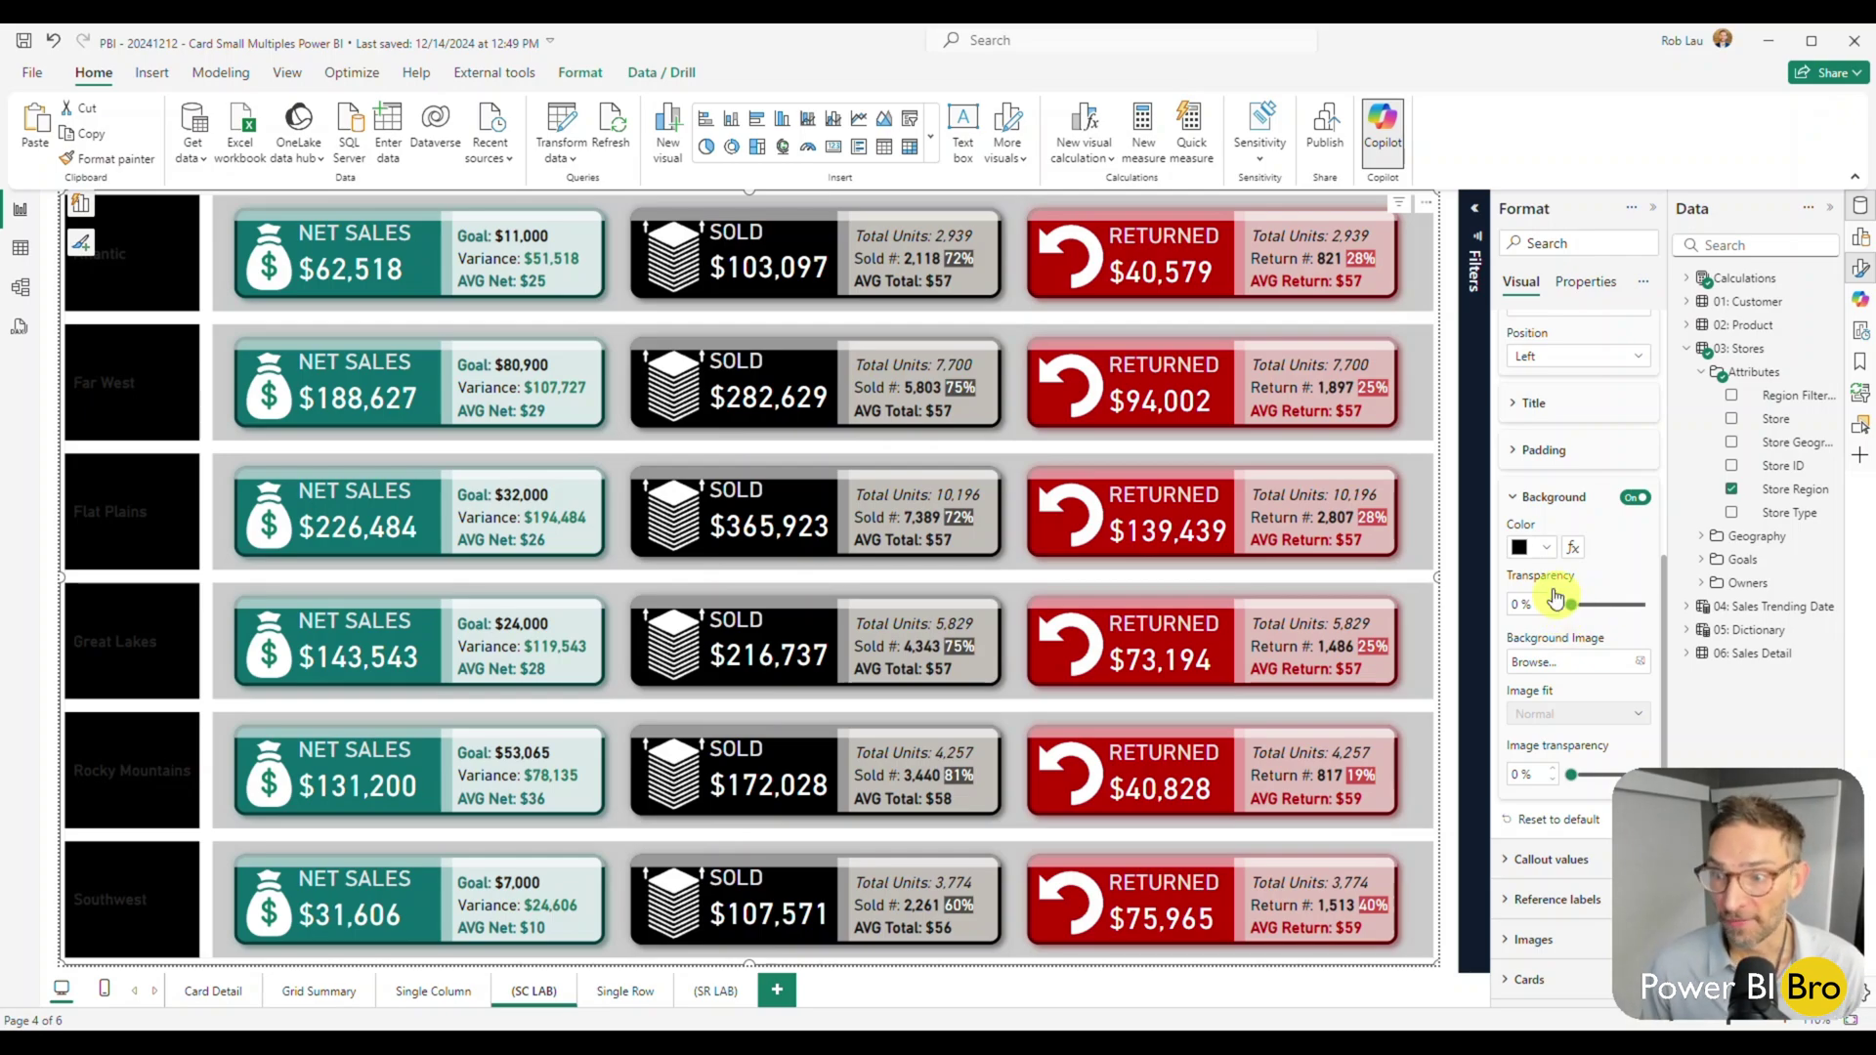
Step: Make the region header title text white
left_click(1538, 501)
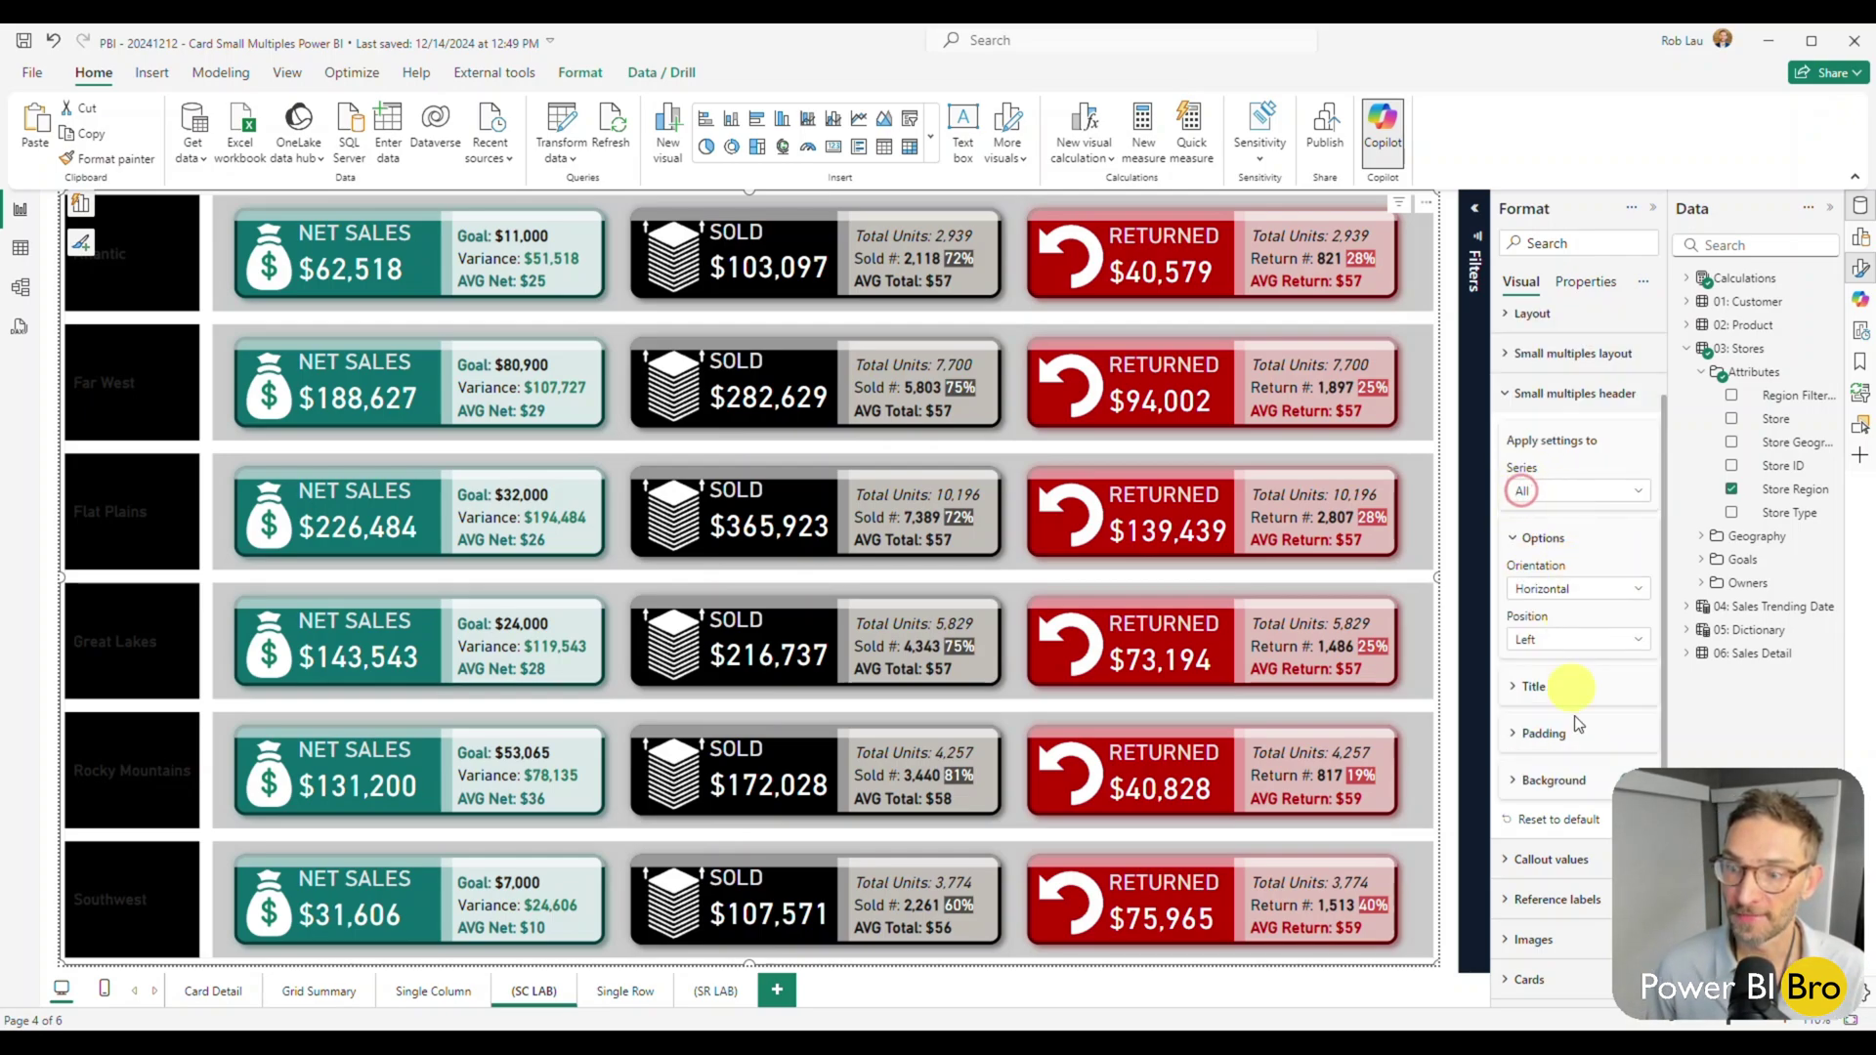
left_click(1530, 394)
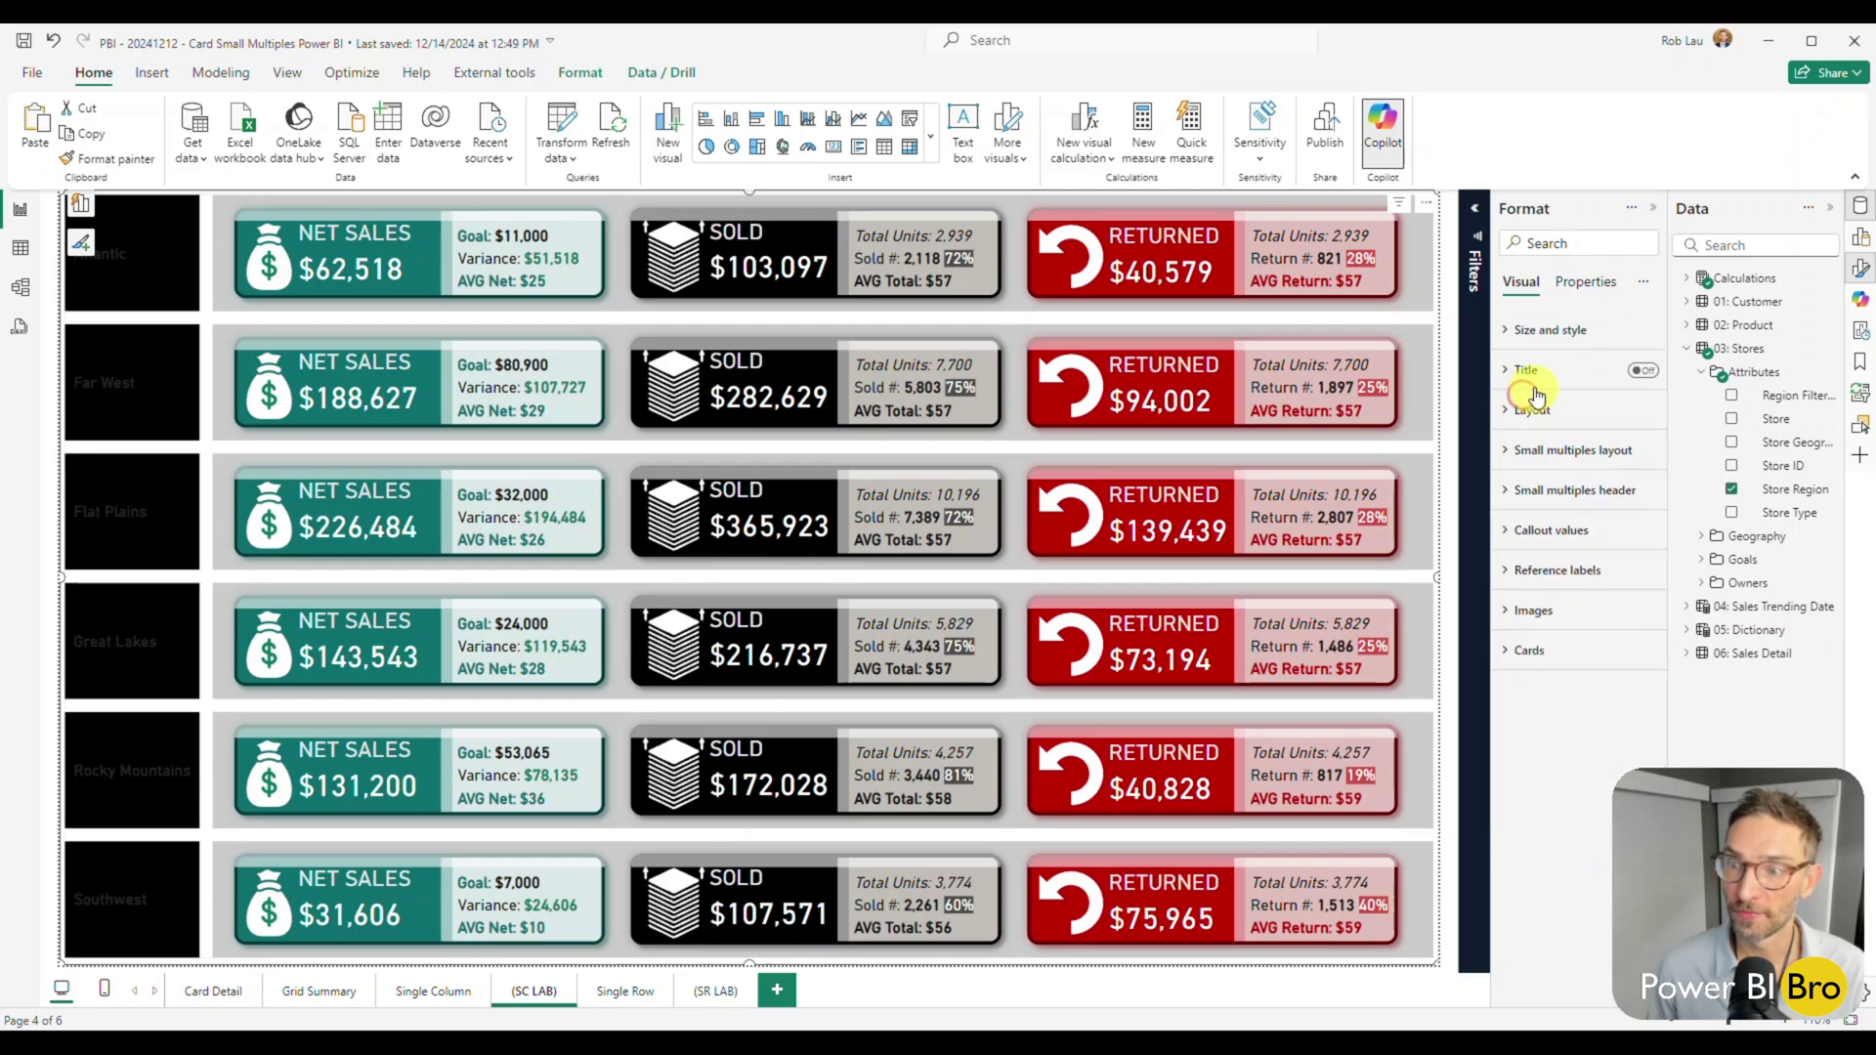
left_click(1545, 498)
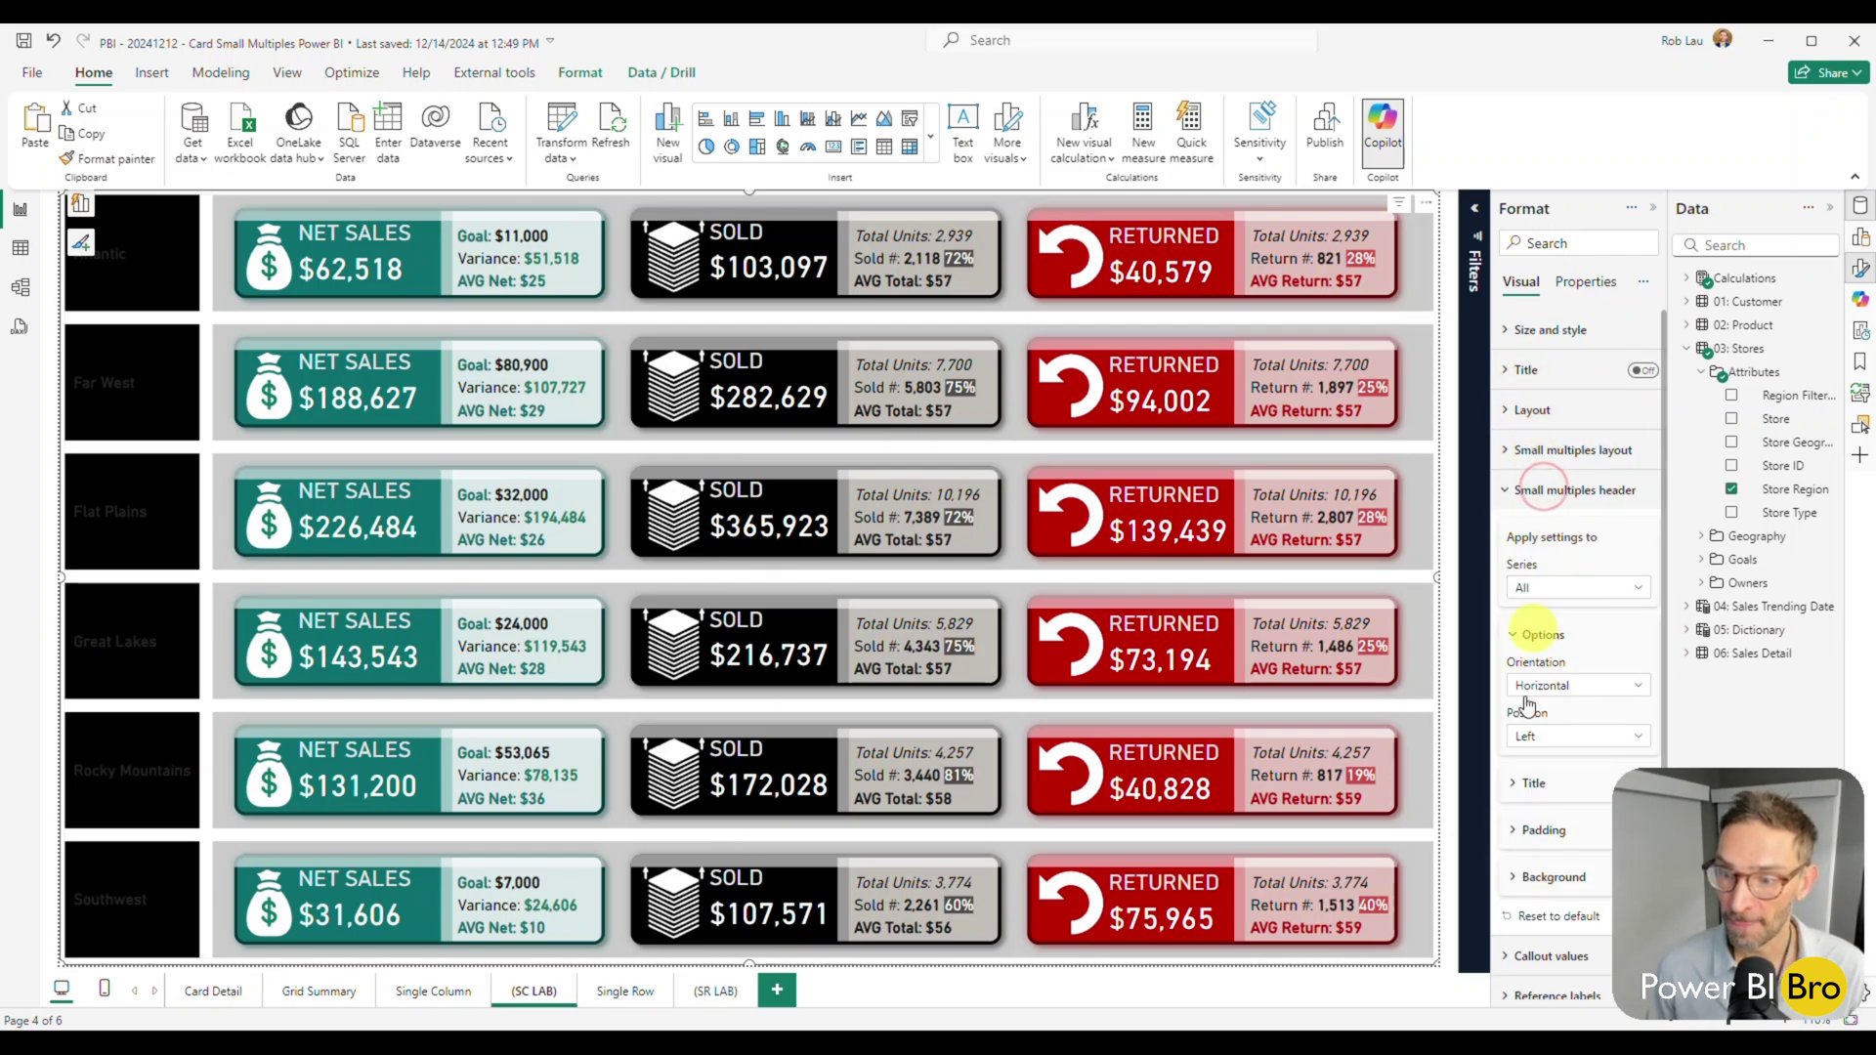
scroll(1554, 559, "down", 1)
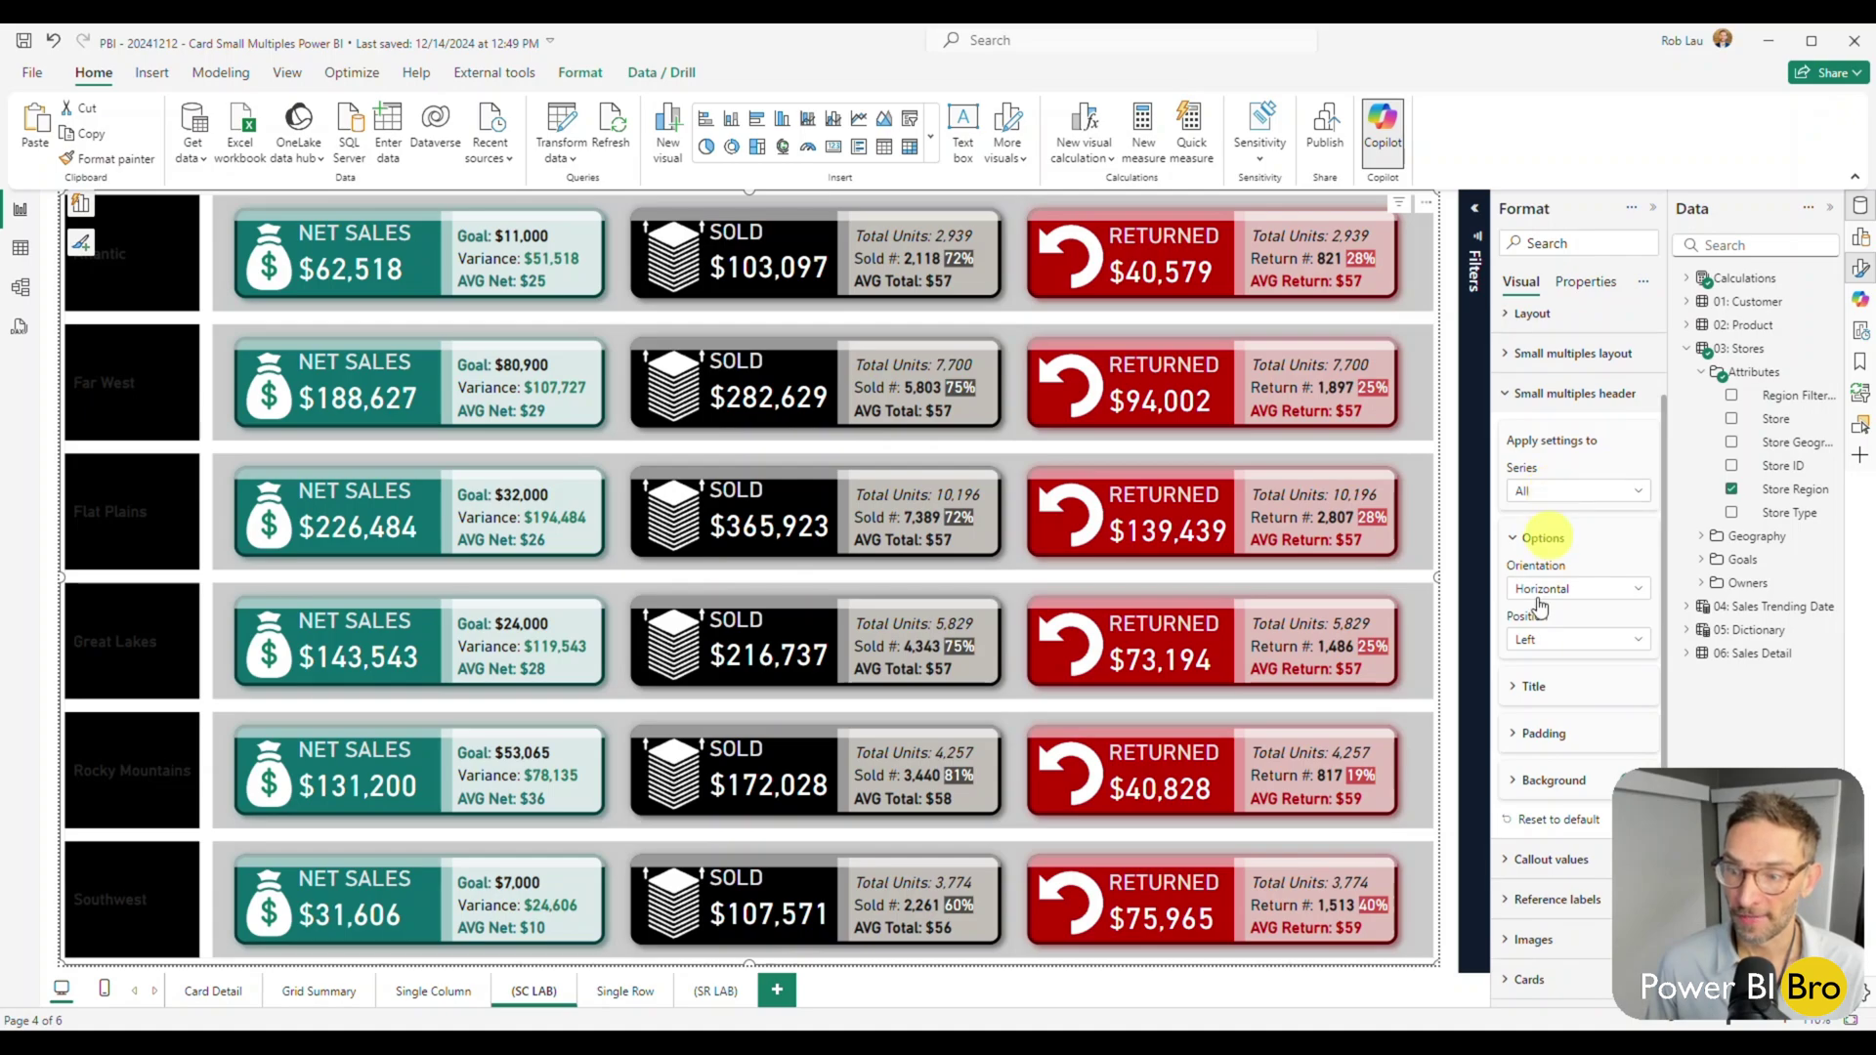
left_click(1511, 681)
scroll(1543, 673, "down", 2)
scroll(1544, 672, "down", 1)
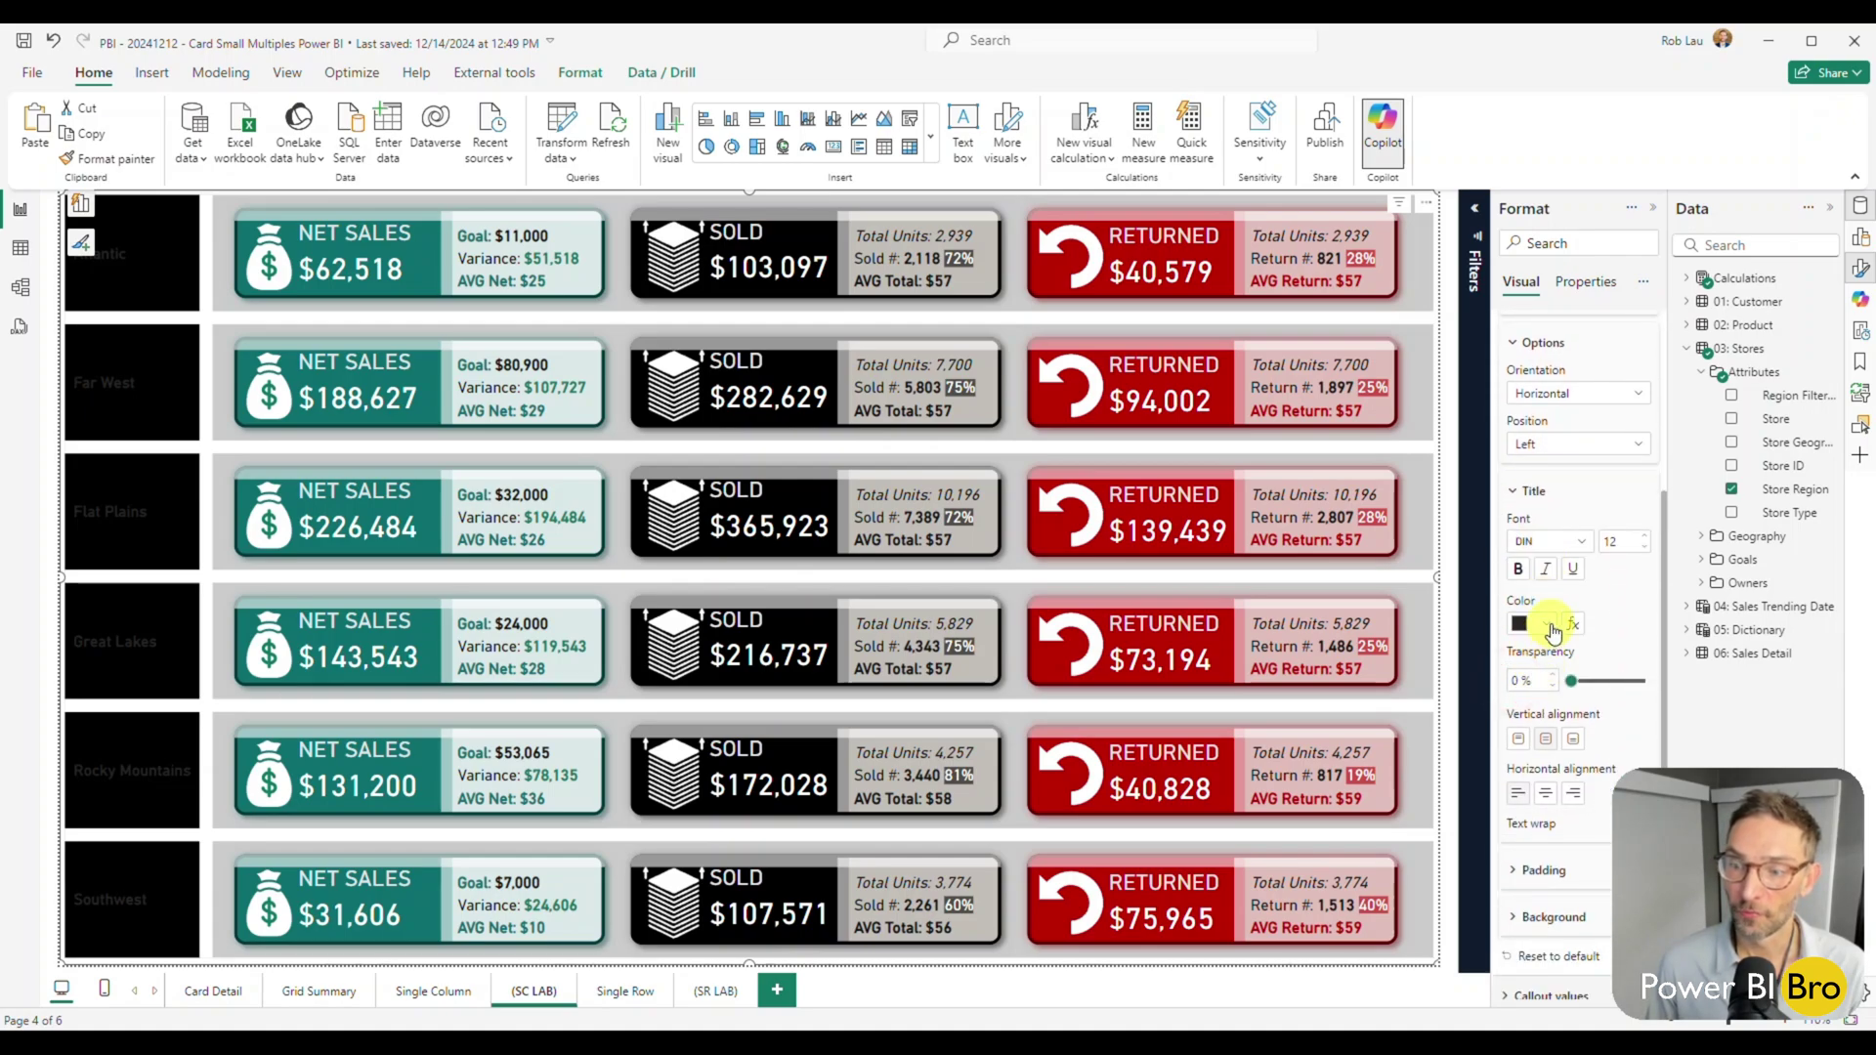
left_click(1545, 623)
left_click(1532, 696)
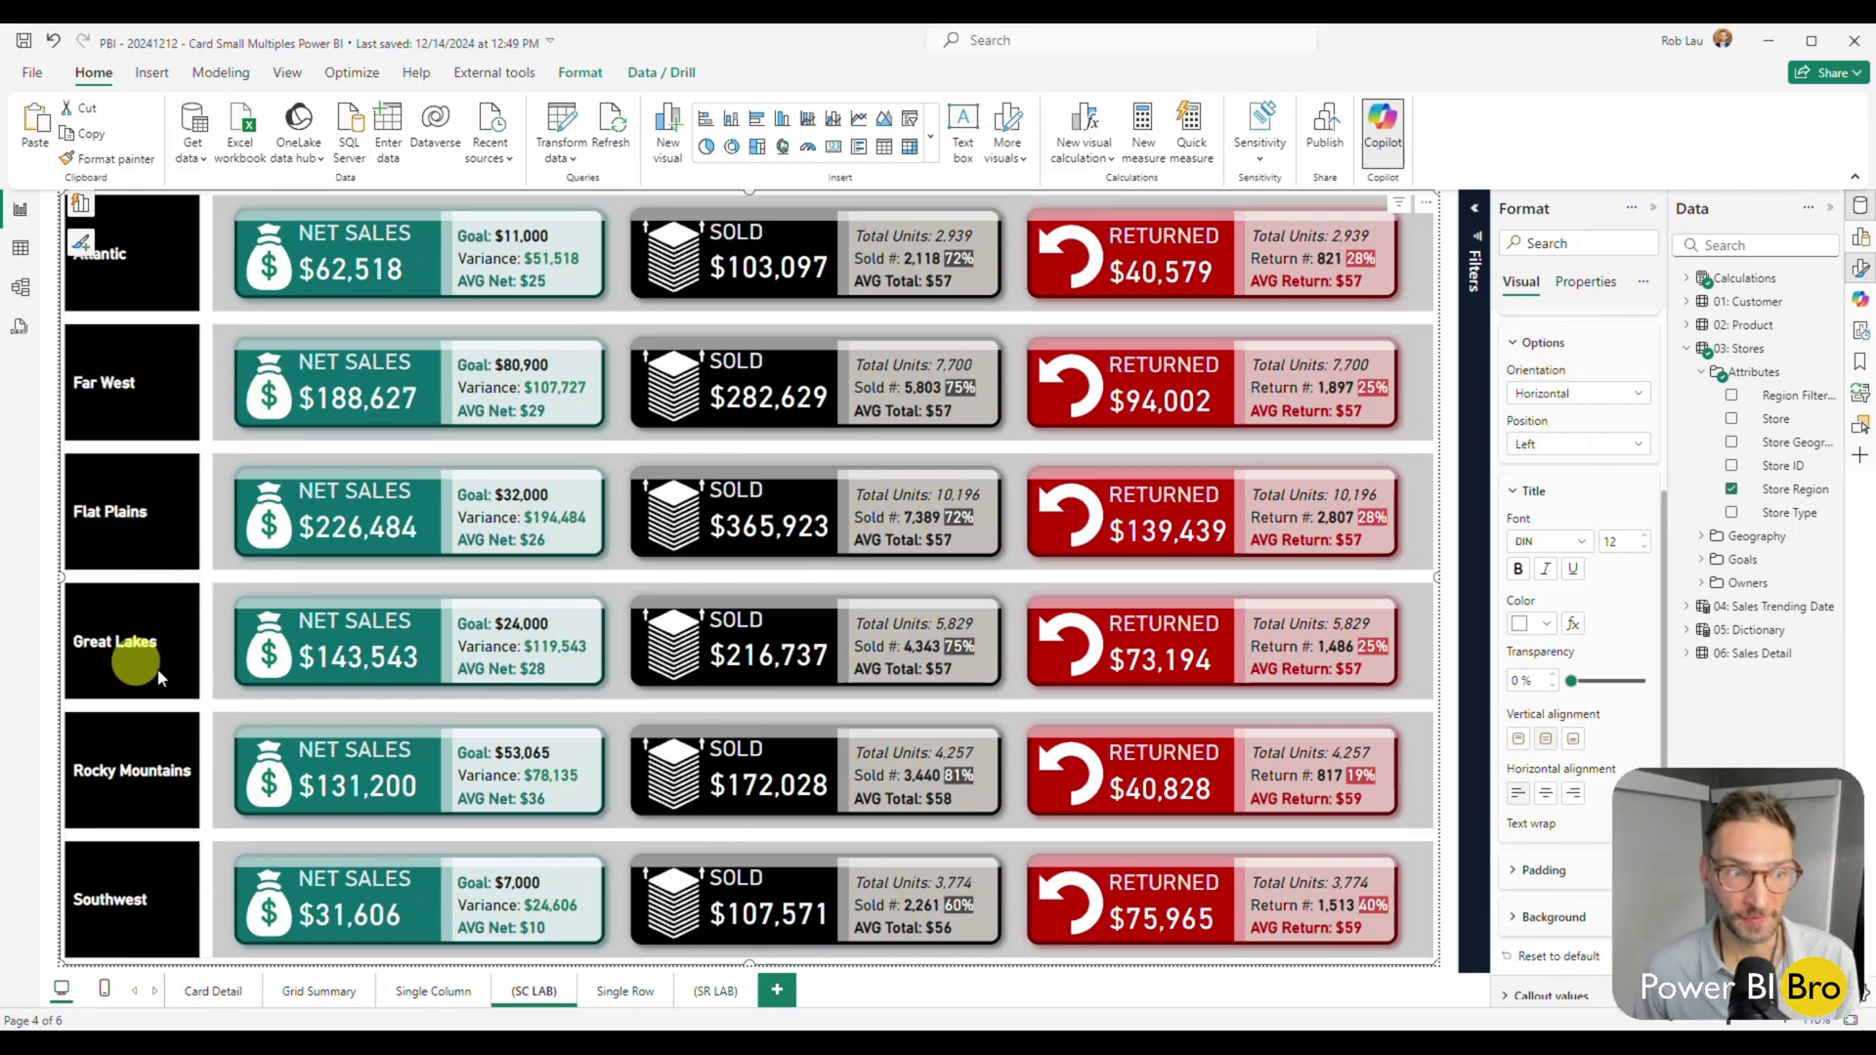
Step: Turn region headers vertical, centre them, set font size 15 and enable text wrap
left_click(1594, 393)
left_click(1559, 428)
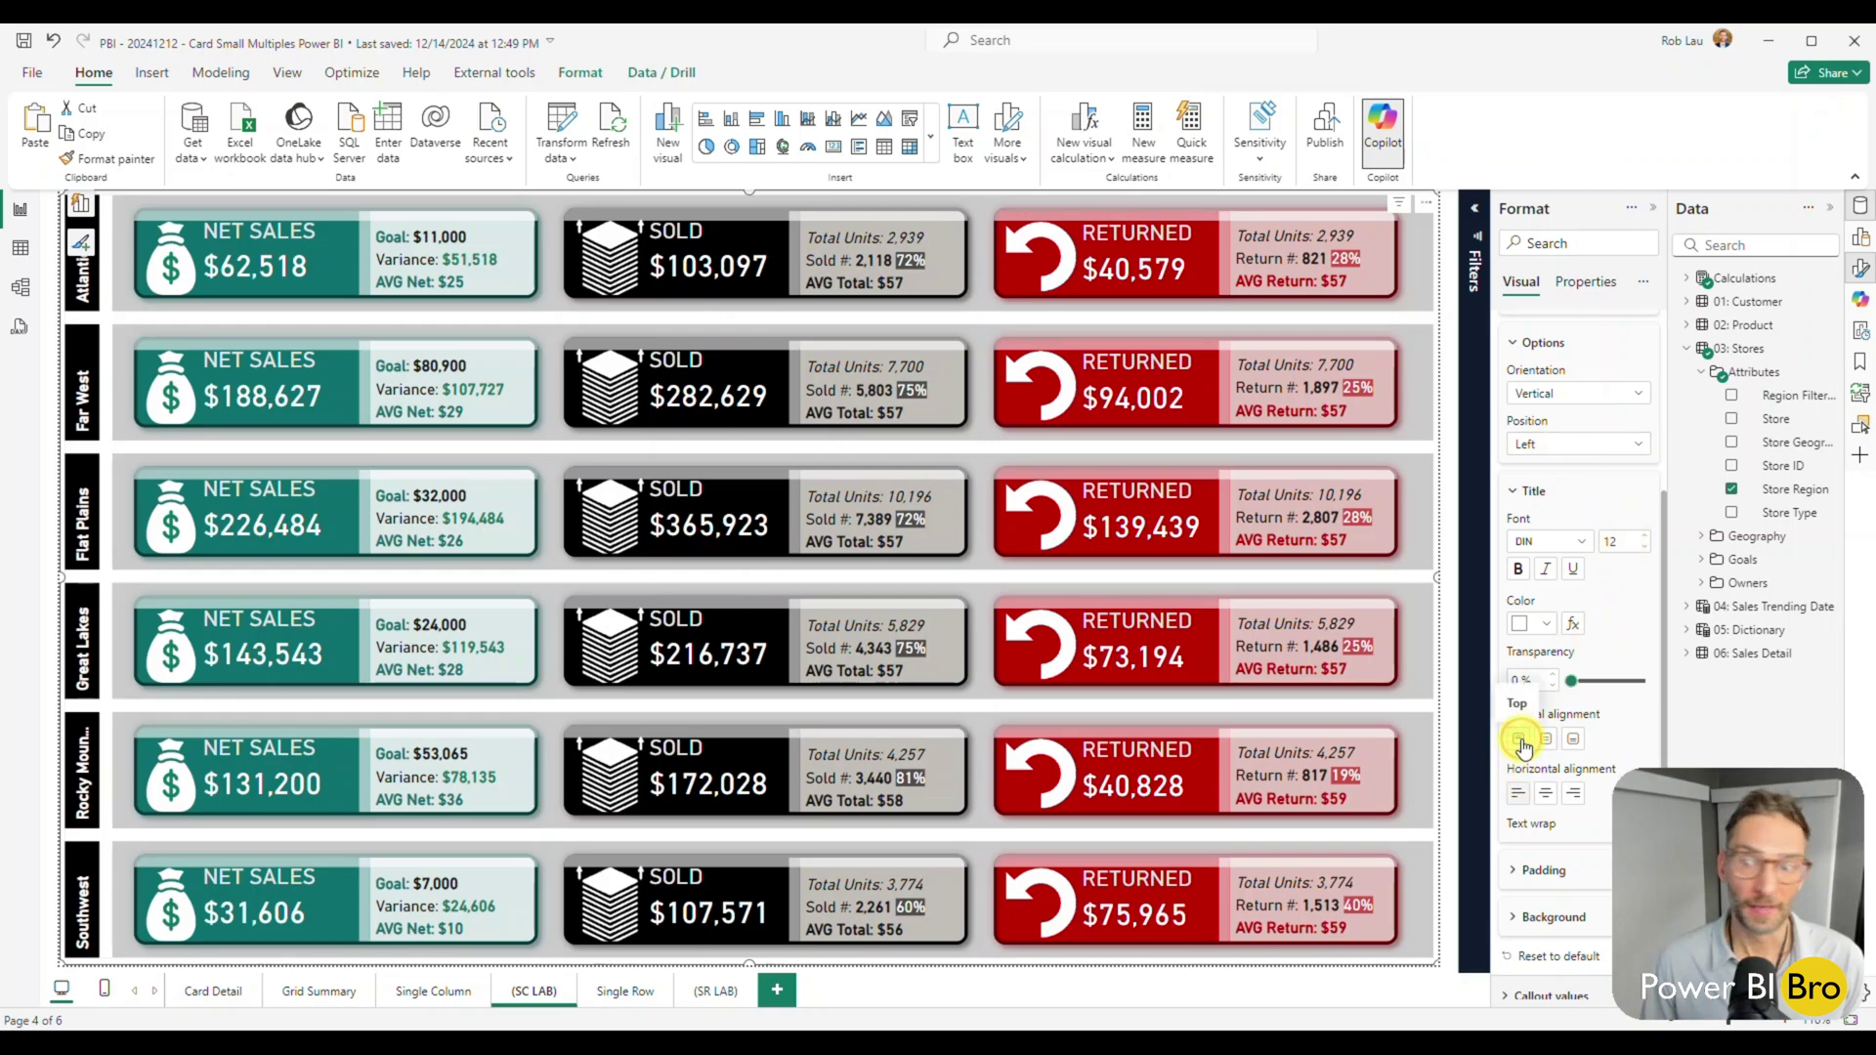
left_click(1547, 797)
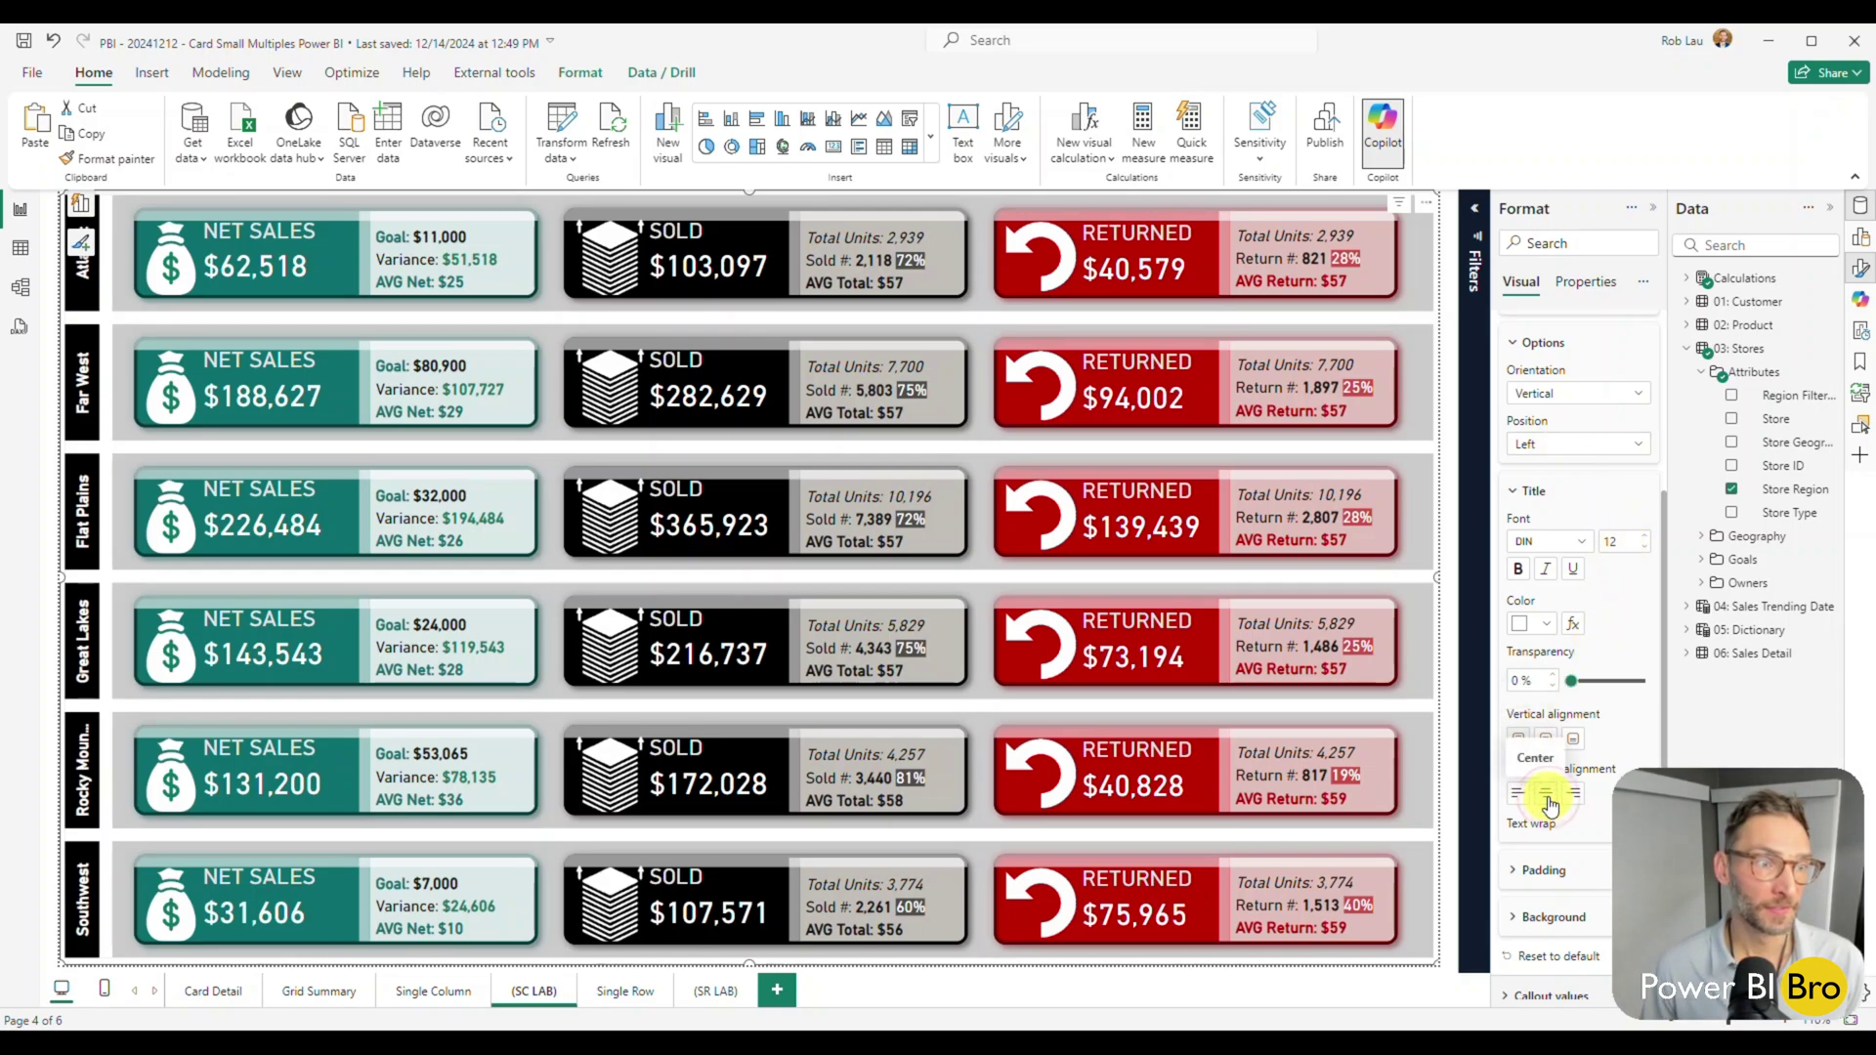
left_click(1641, 539)
scroll(1631, 532, "down", 3)
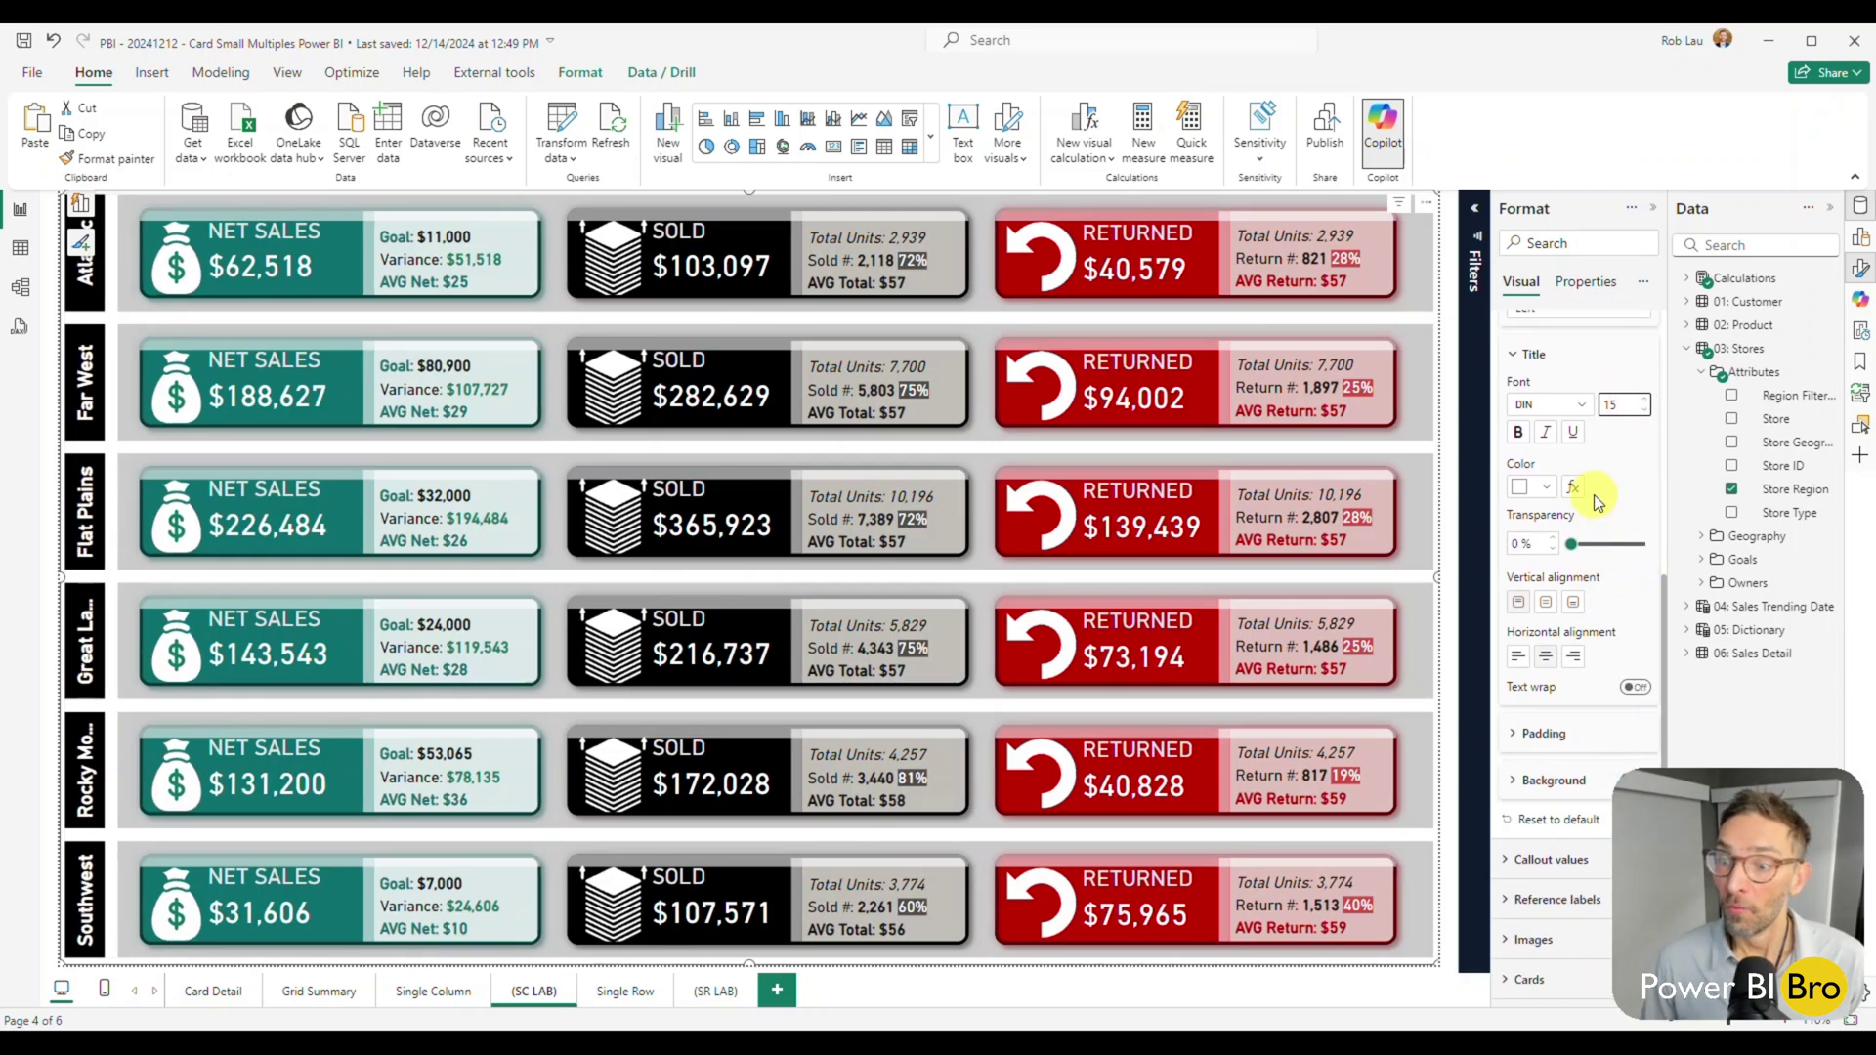
left_click(1636, 690)
left_click(1637, 690)
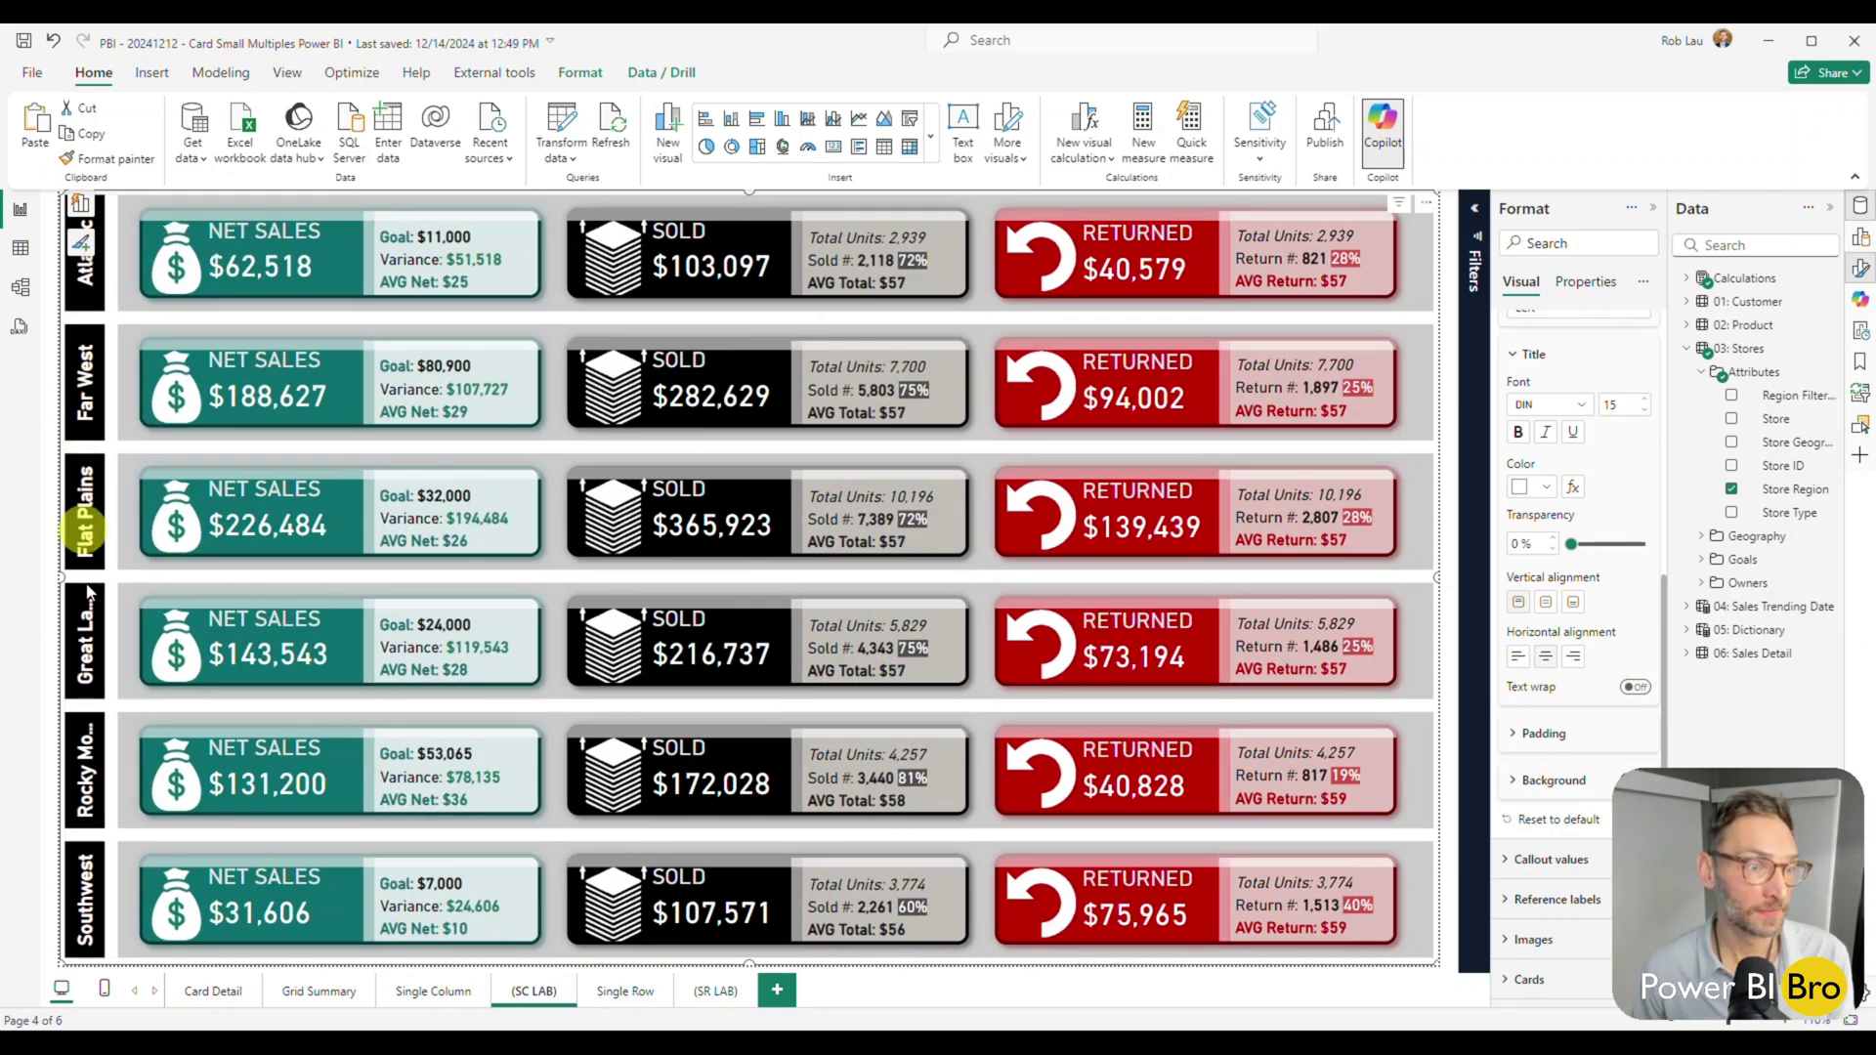
left_click(1631, 690)
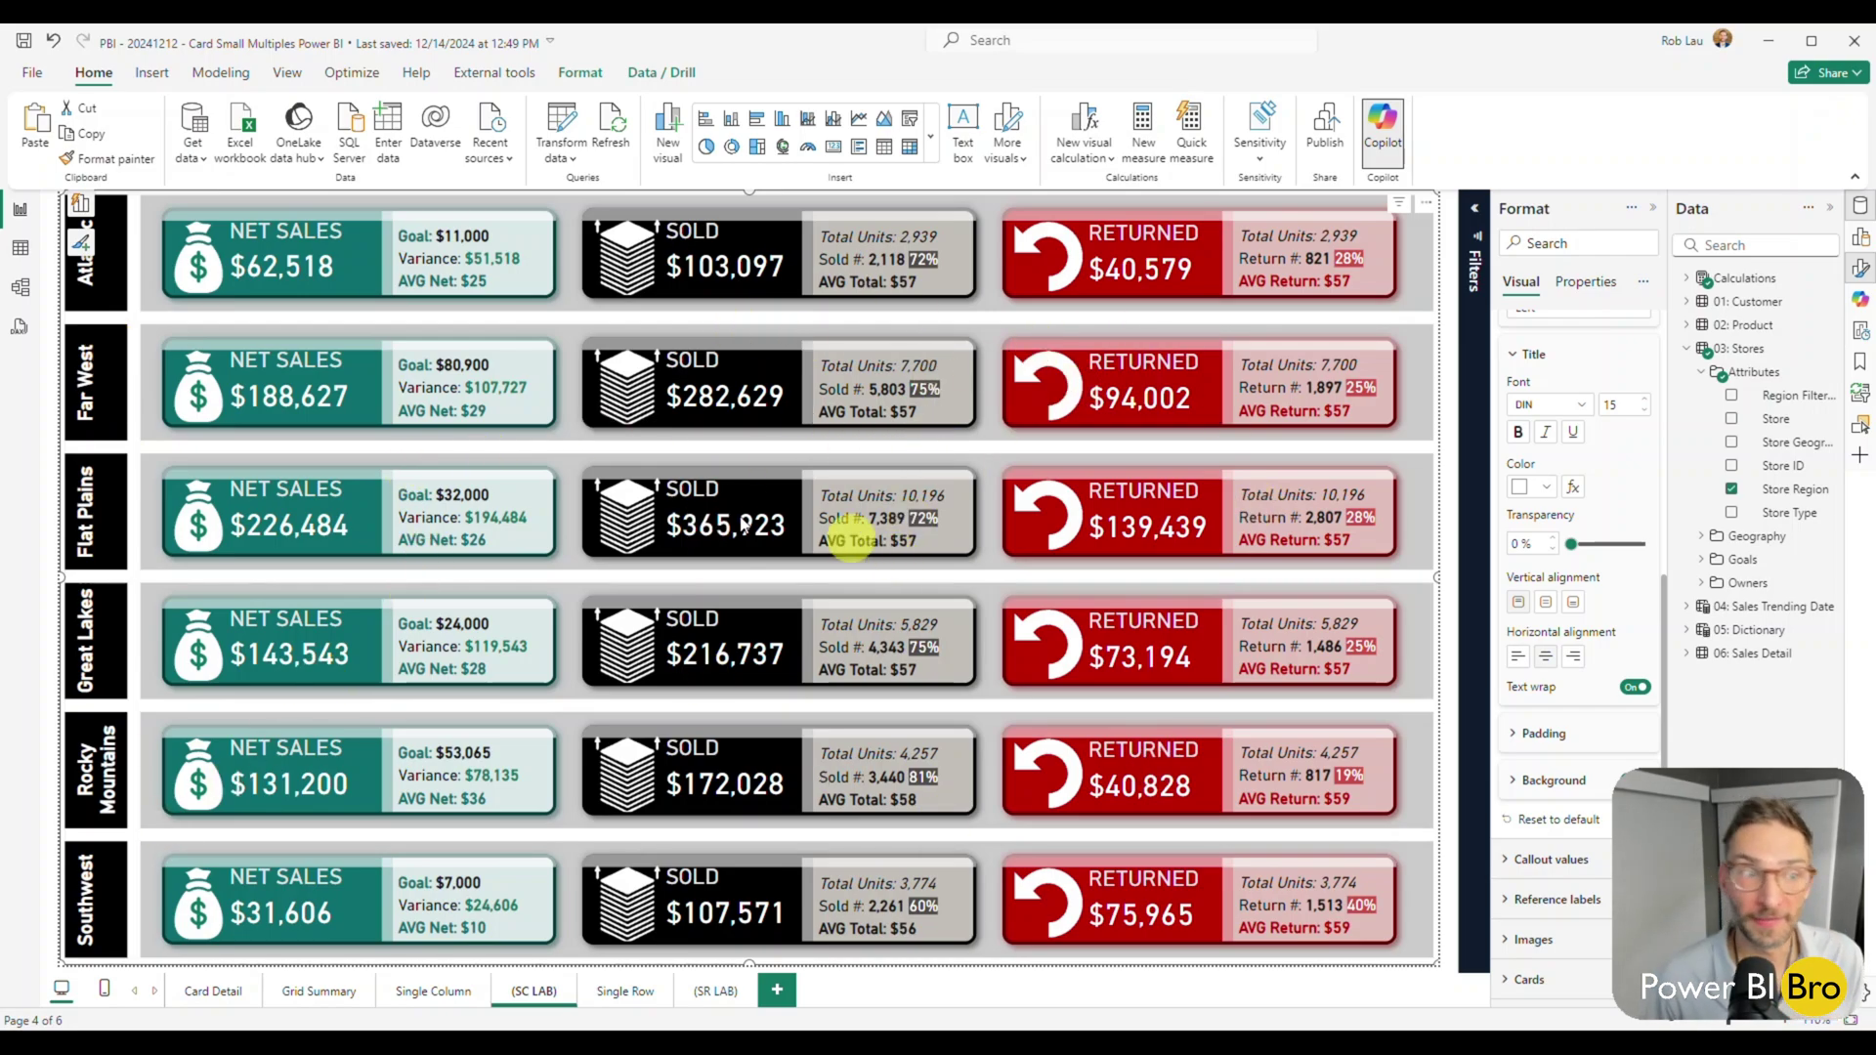
Step: Set region header padding to 0 px top, bottom and left, and 1 px right
left_click(1536, 730)
scroll(1542, 703, "down", 2)
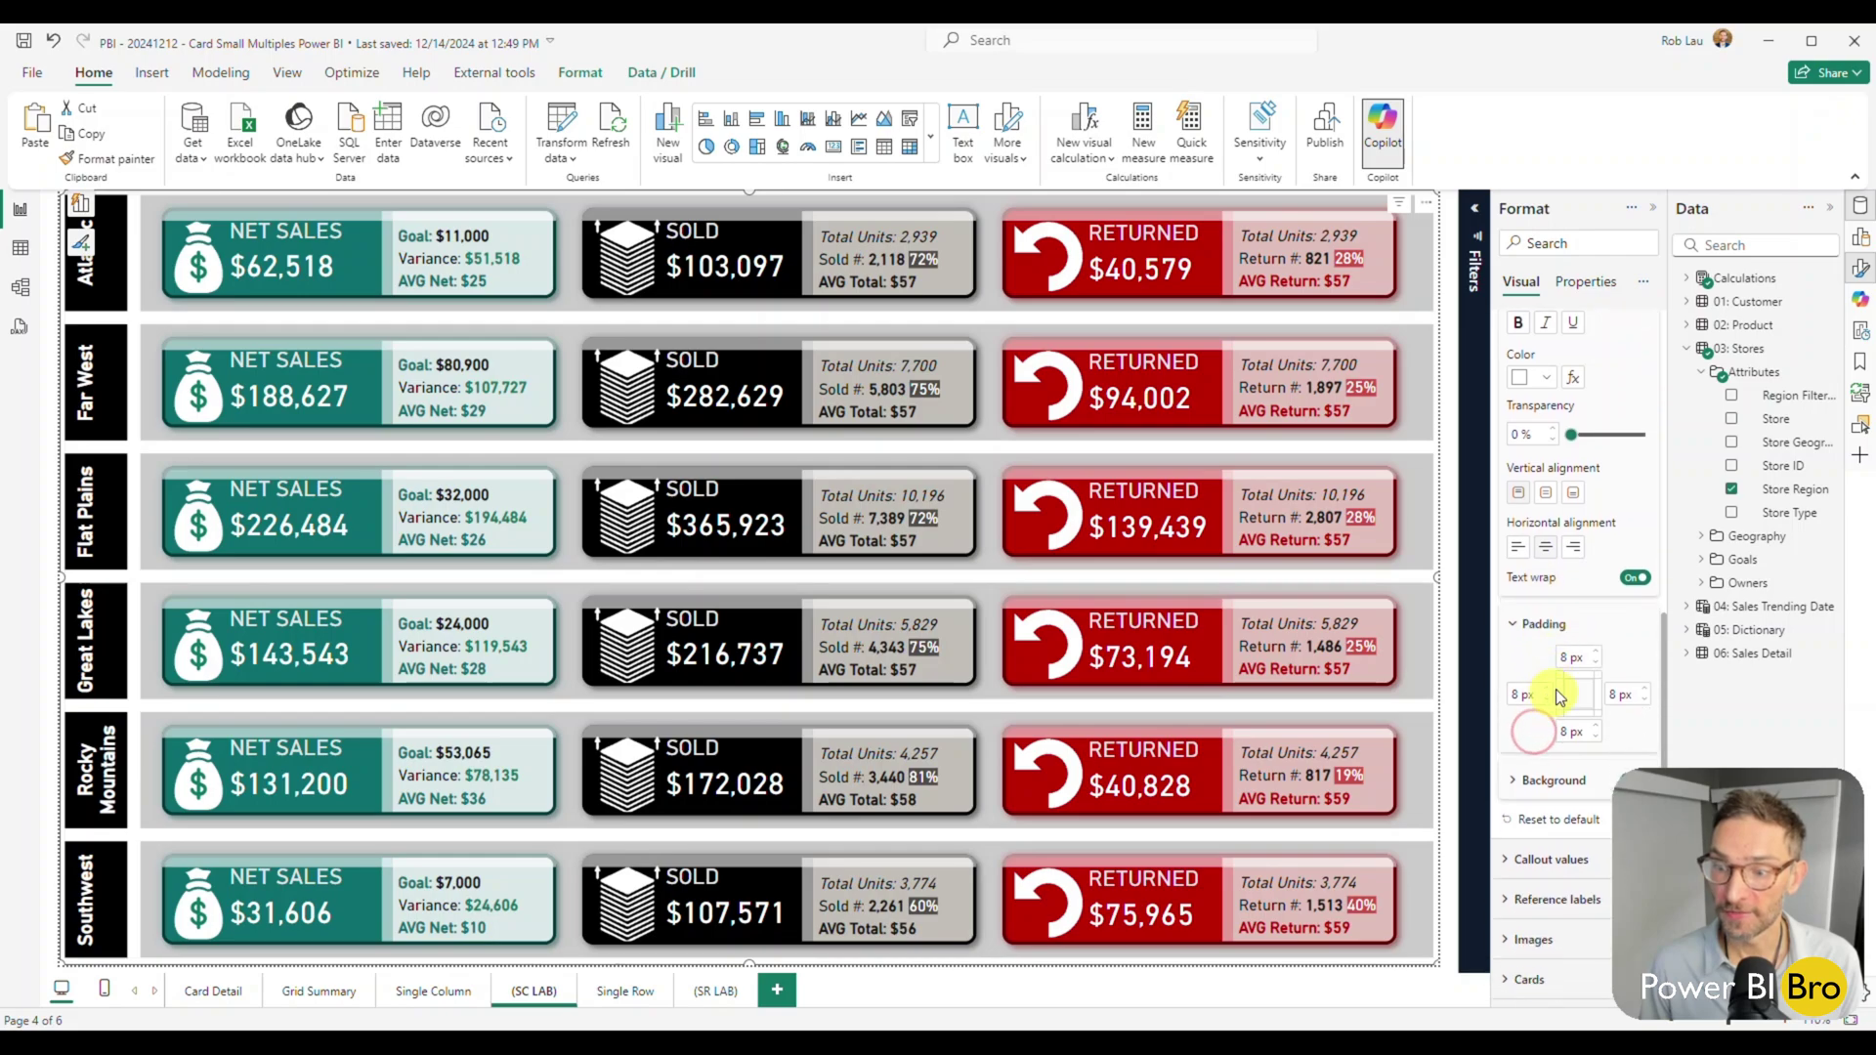
left_click(1595, 739)
left_click(1596, 739)
left_click(1595, 663)
left_click(1596, 663)
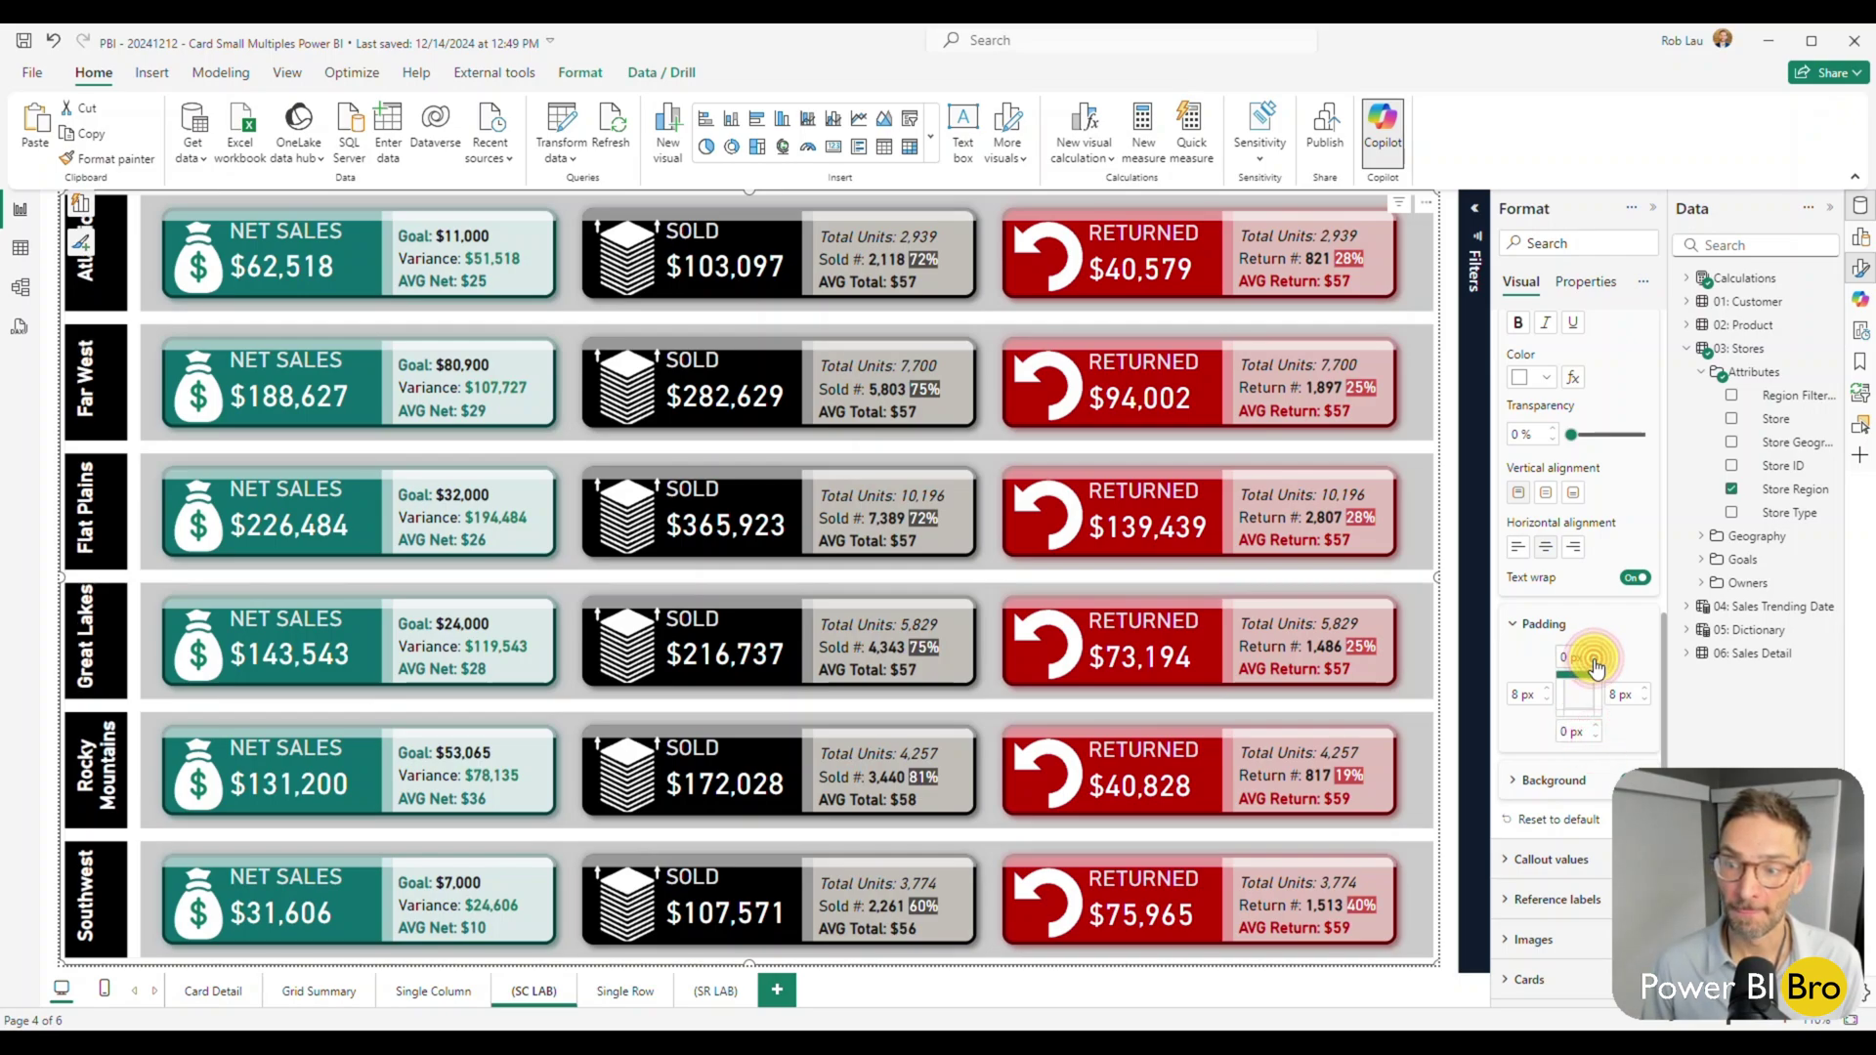
left_click(1645, 702)
left_click(1645, 701)
left_click(1645, 701)
left_click(1645, 701)
left_click(1645, 702)
left_click(1645, 702)
left_click(1645, 702)
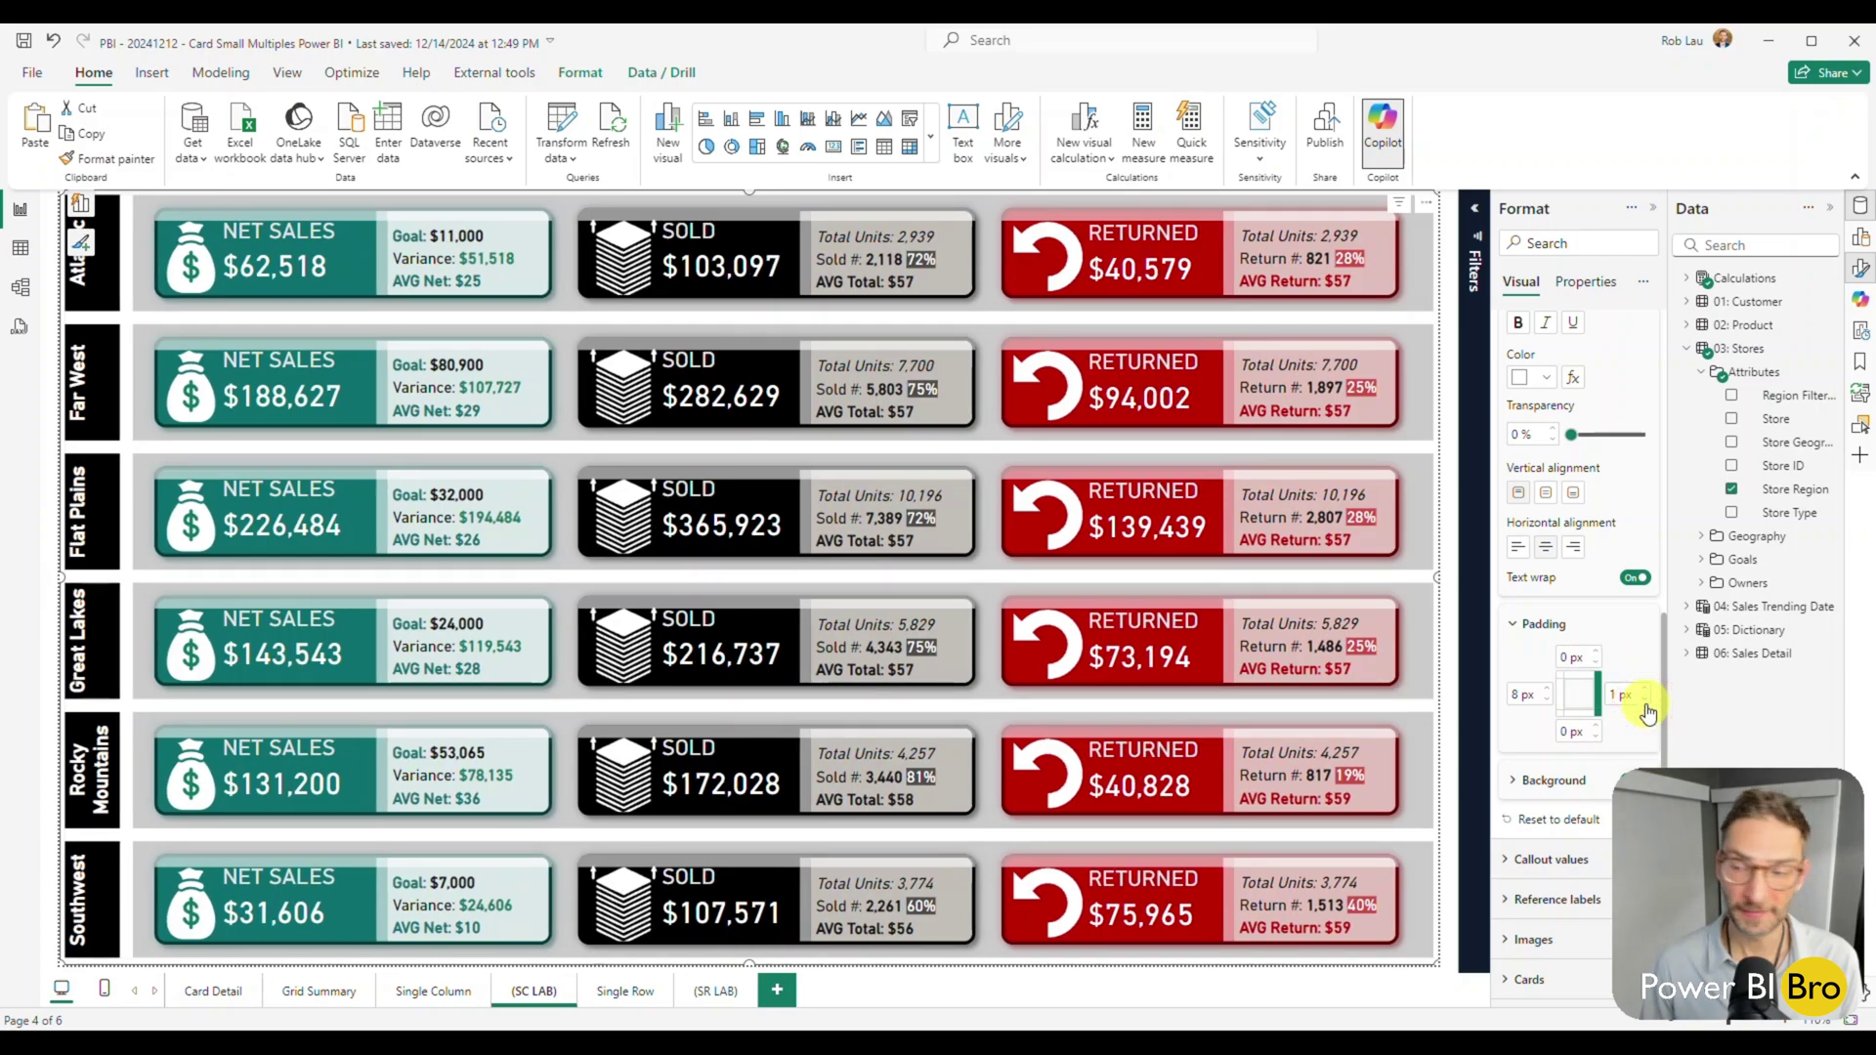
left_click(1548, 703)
left_click(1549, 703)
left_click(1548, 703)
left_click(1549, 704)
left_click(1549, 704)
left_click(1549, 703)
left_click(1550, 706)
left_click(1550, 705)
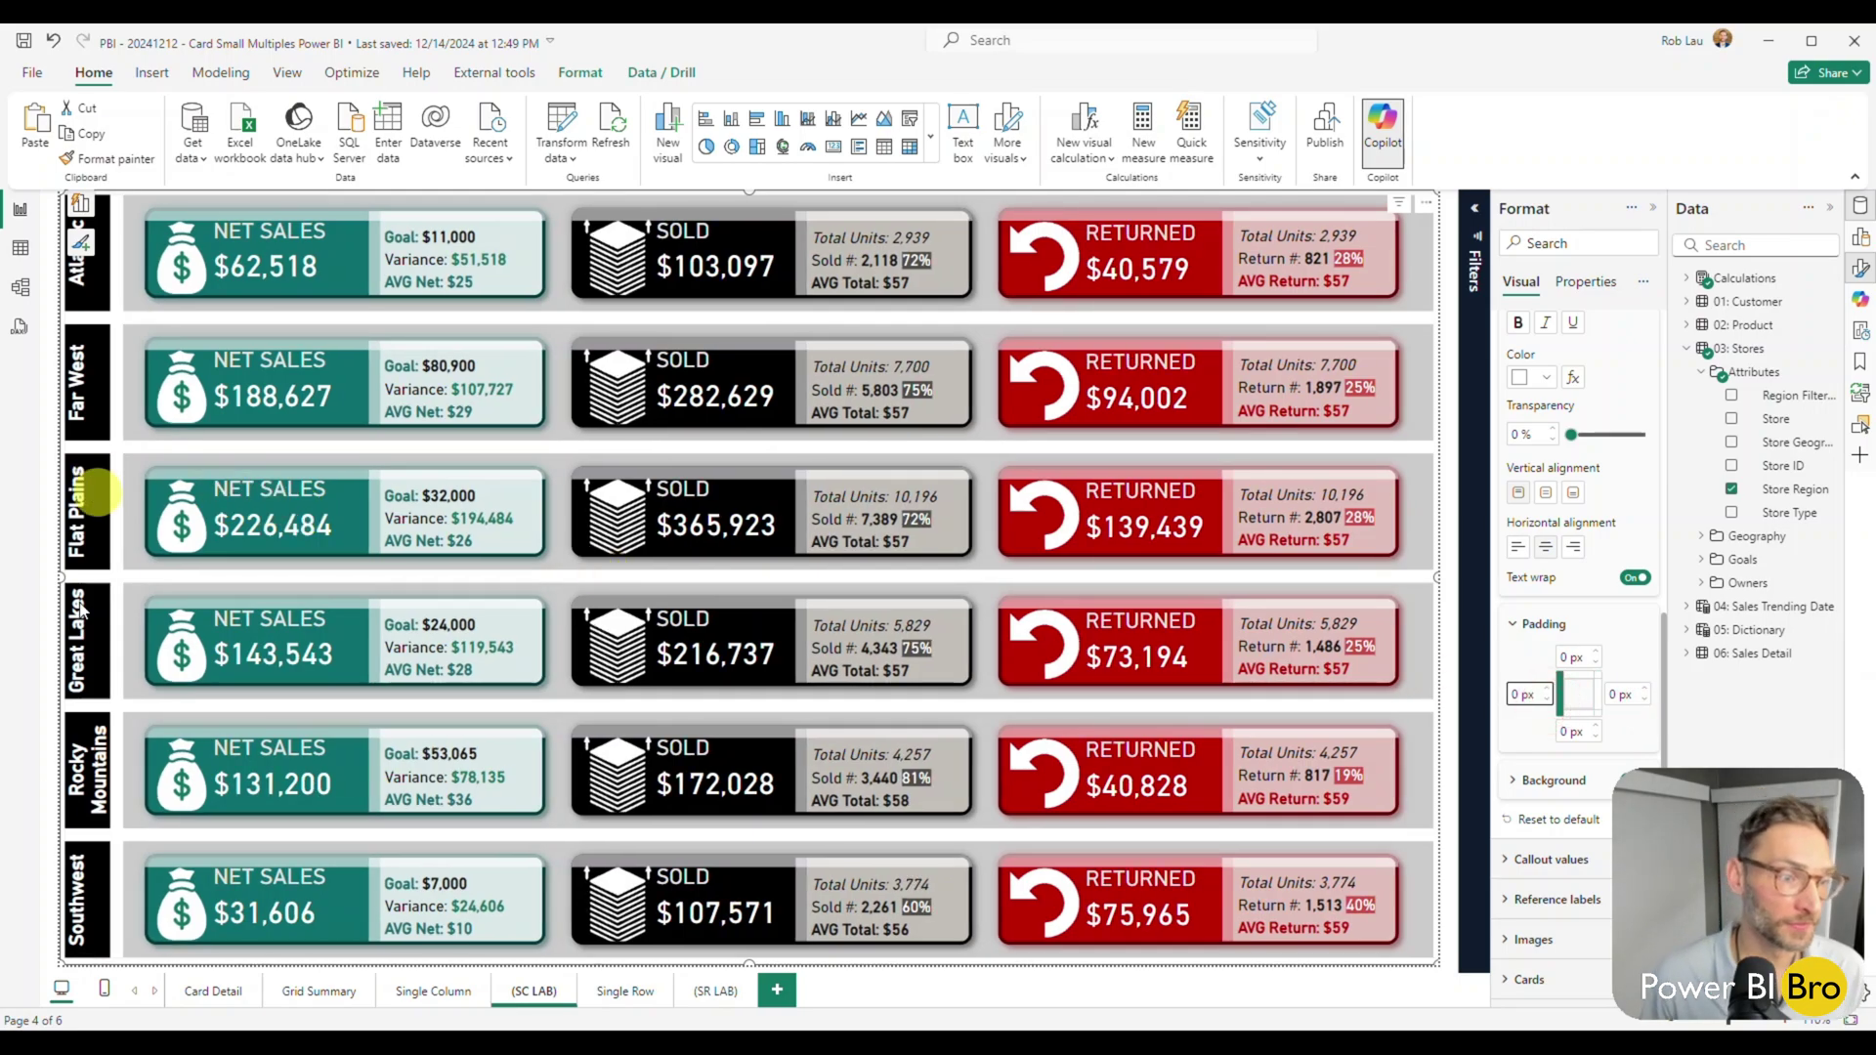
left_click(1543, 626)
Step: Set the region header background color to black
left_click(1541, 784)
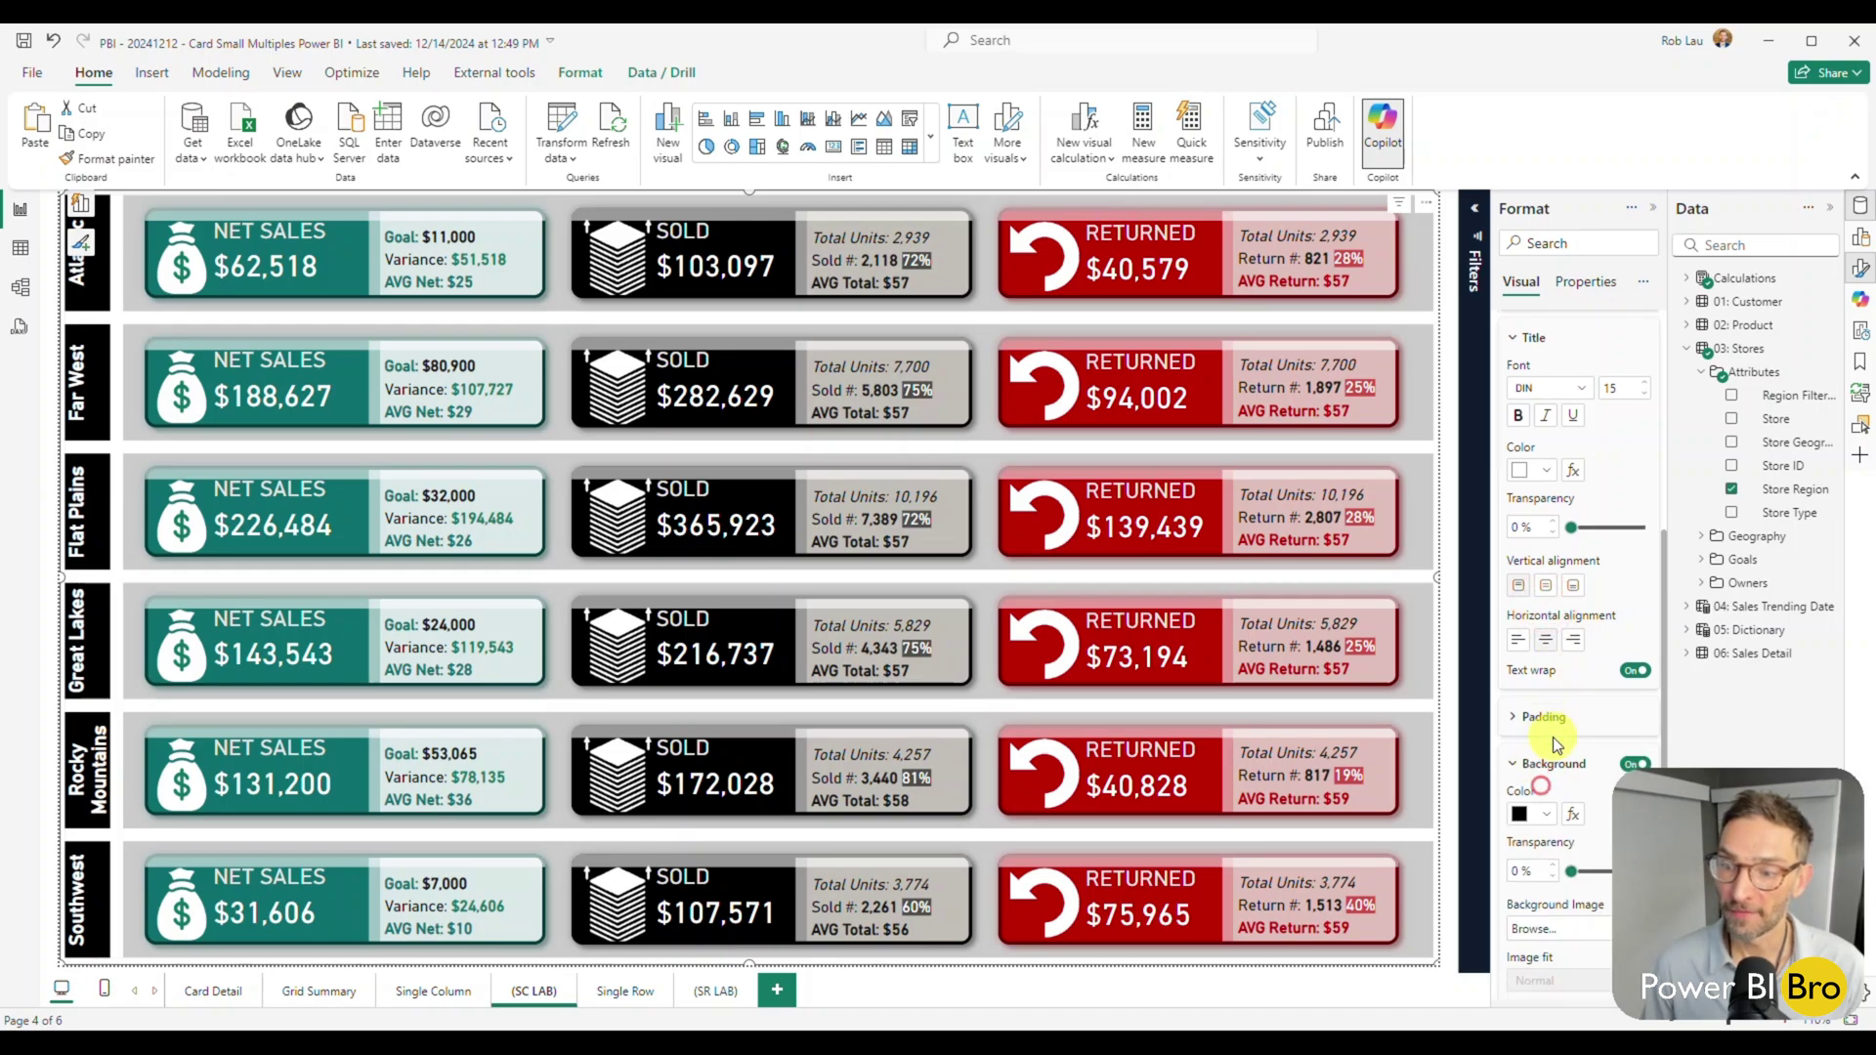
left_click(1541, 547)
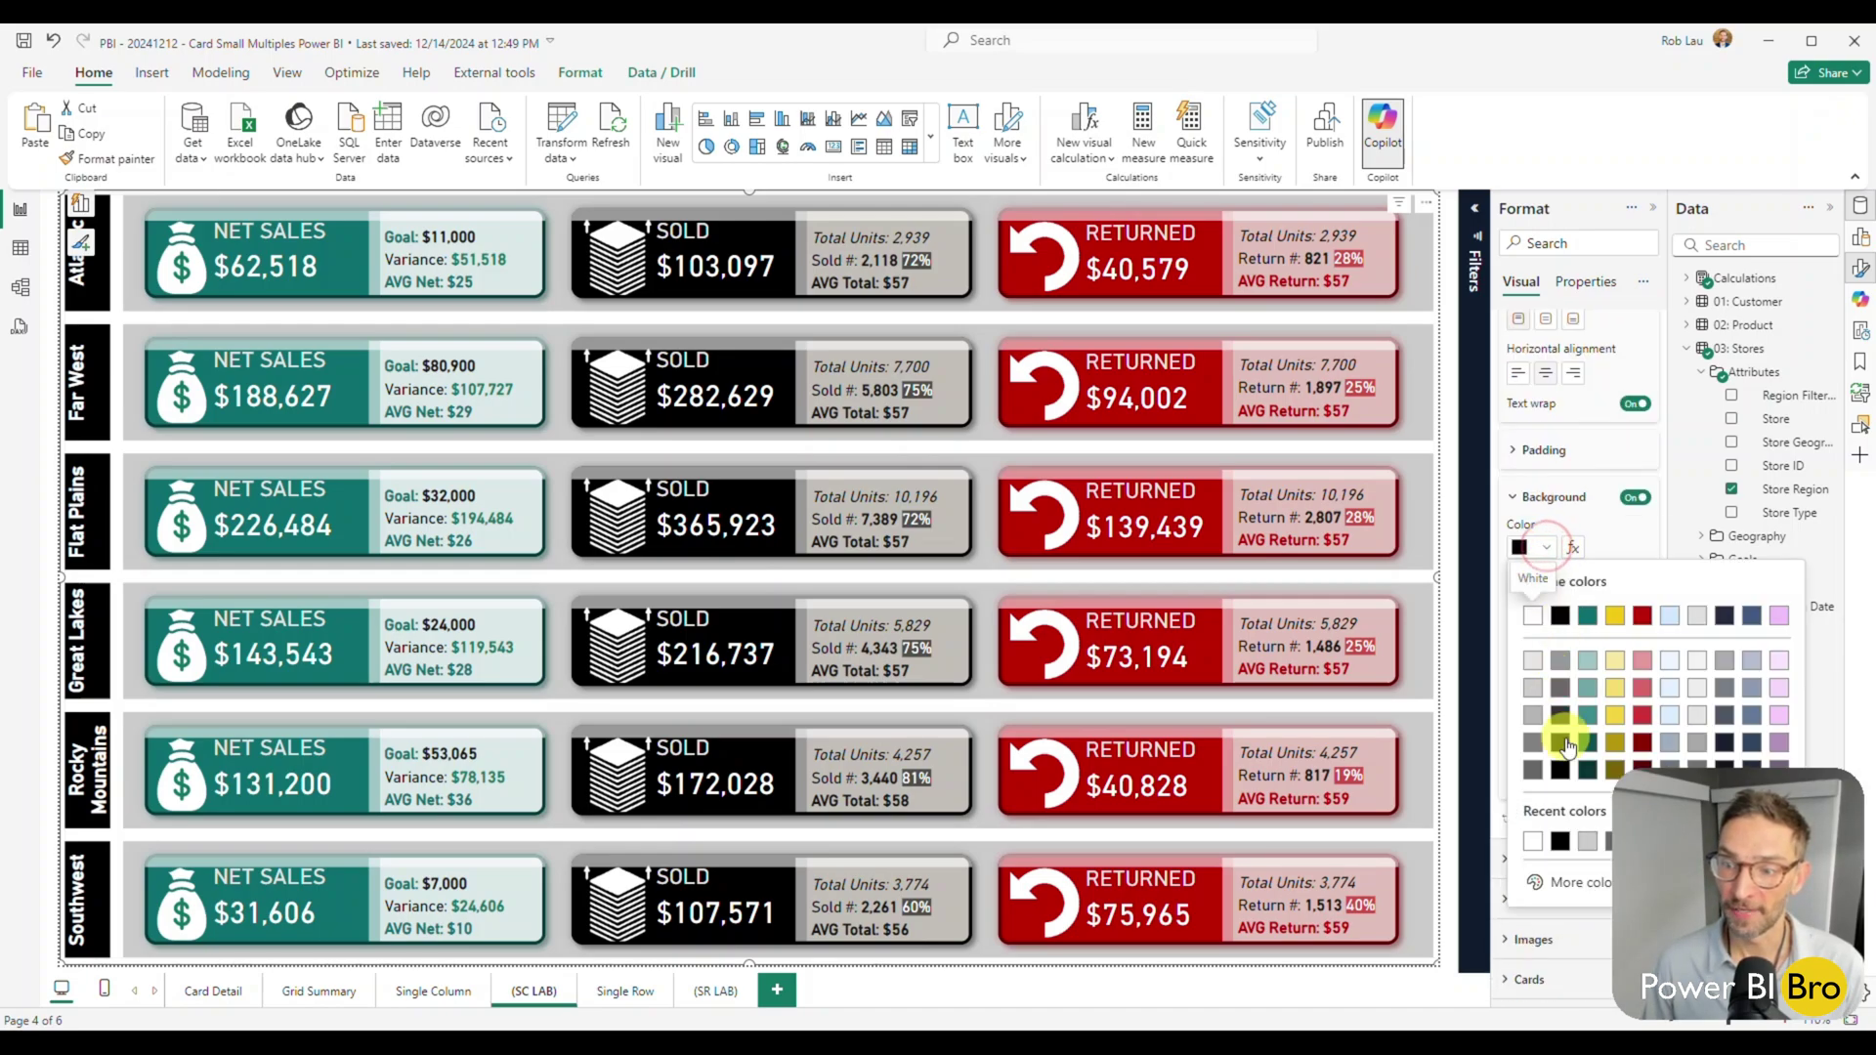
left_click(1560, 689)
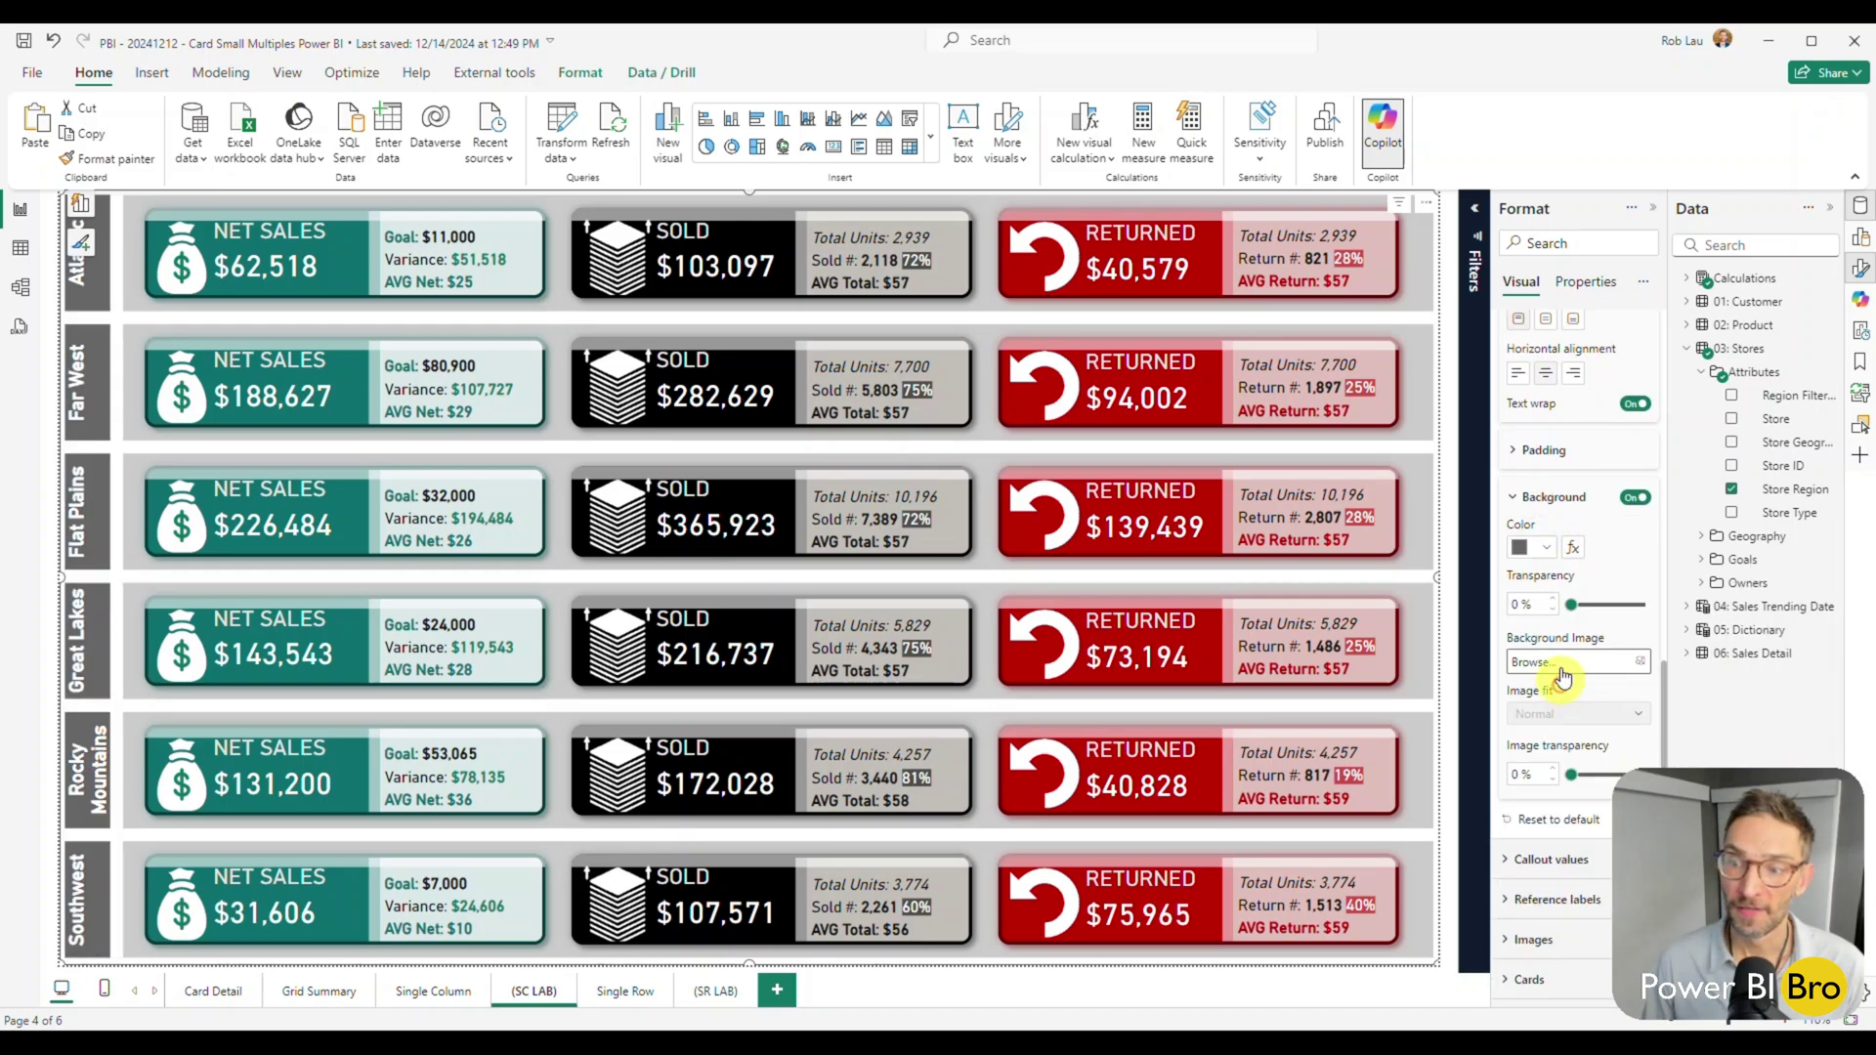
left_click(1545, 547)
left_click(1561, 771)
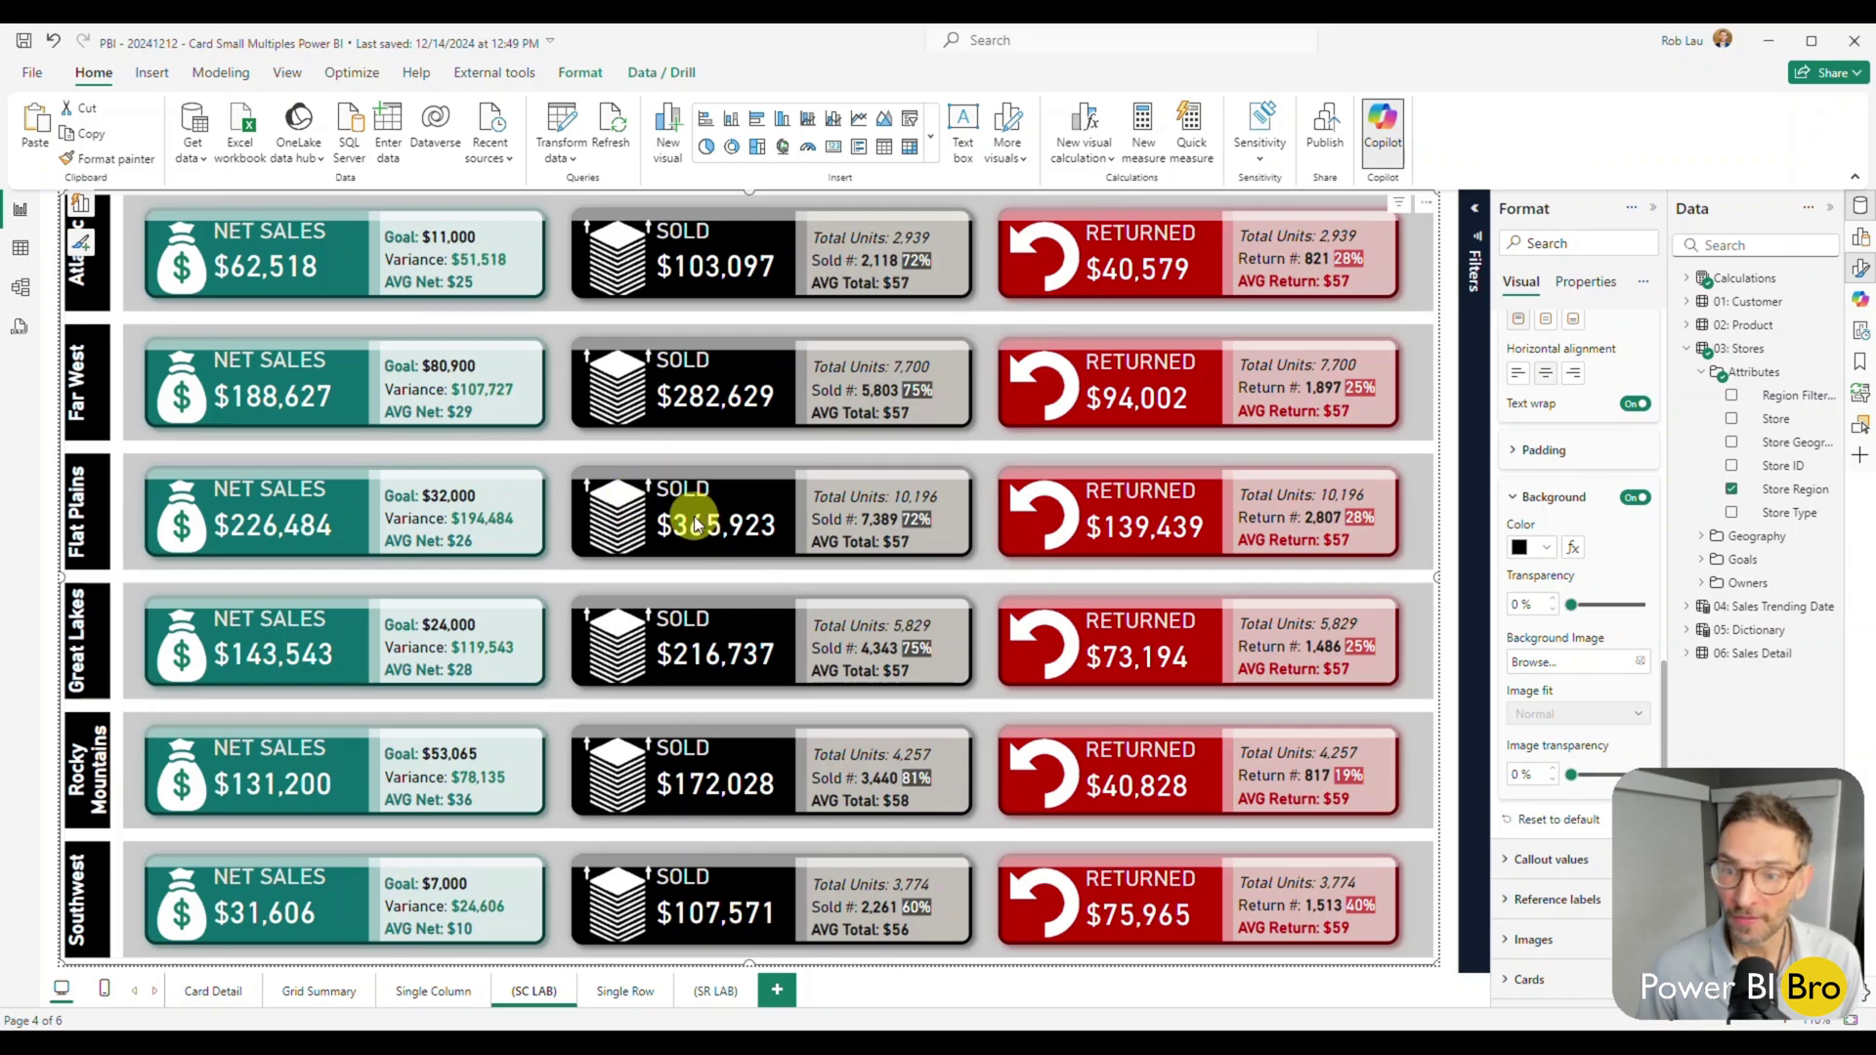
Step: Check the Single Row and empty (SR LAB) pages, then return to (SC LAB)
left_click(623, 992)
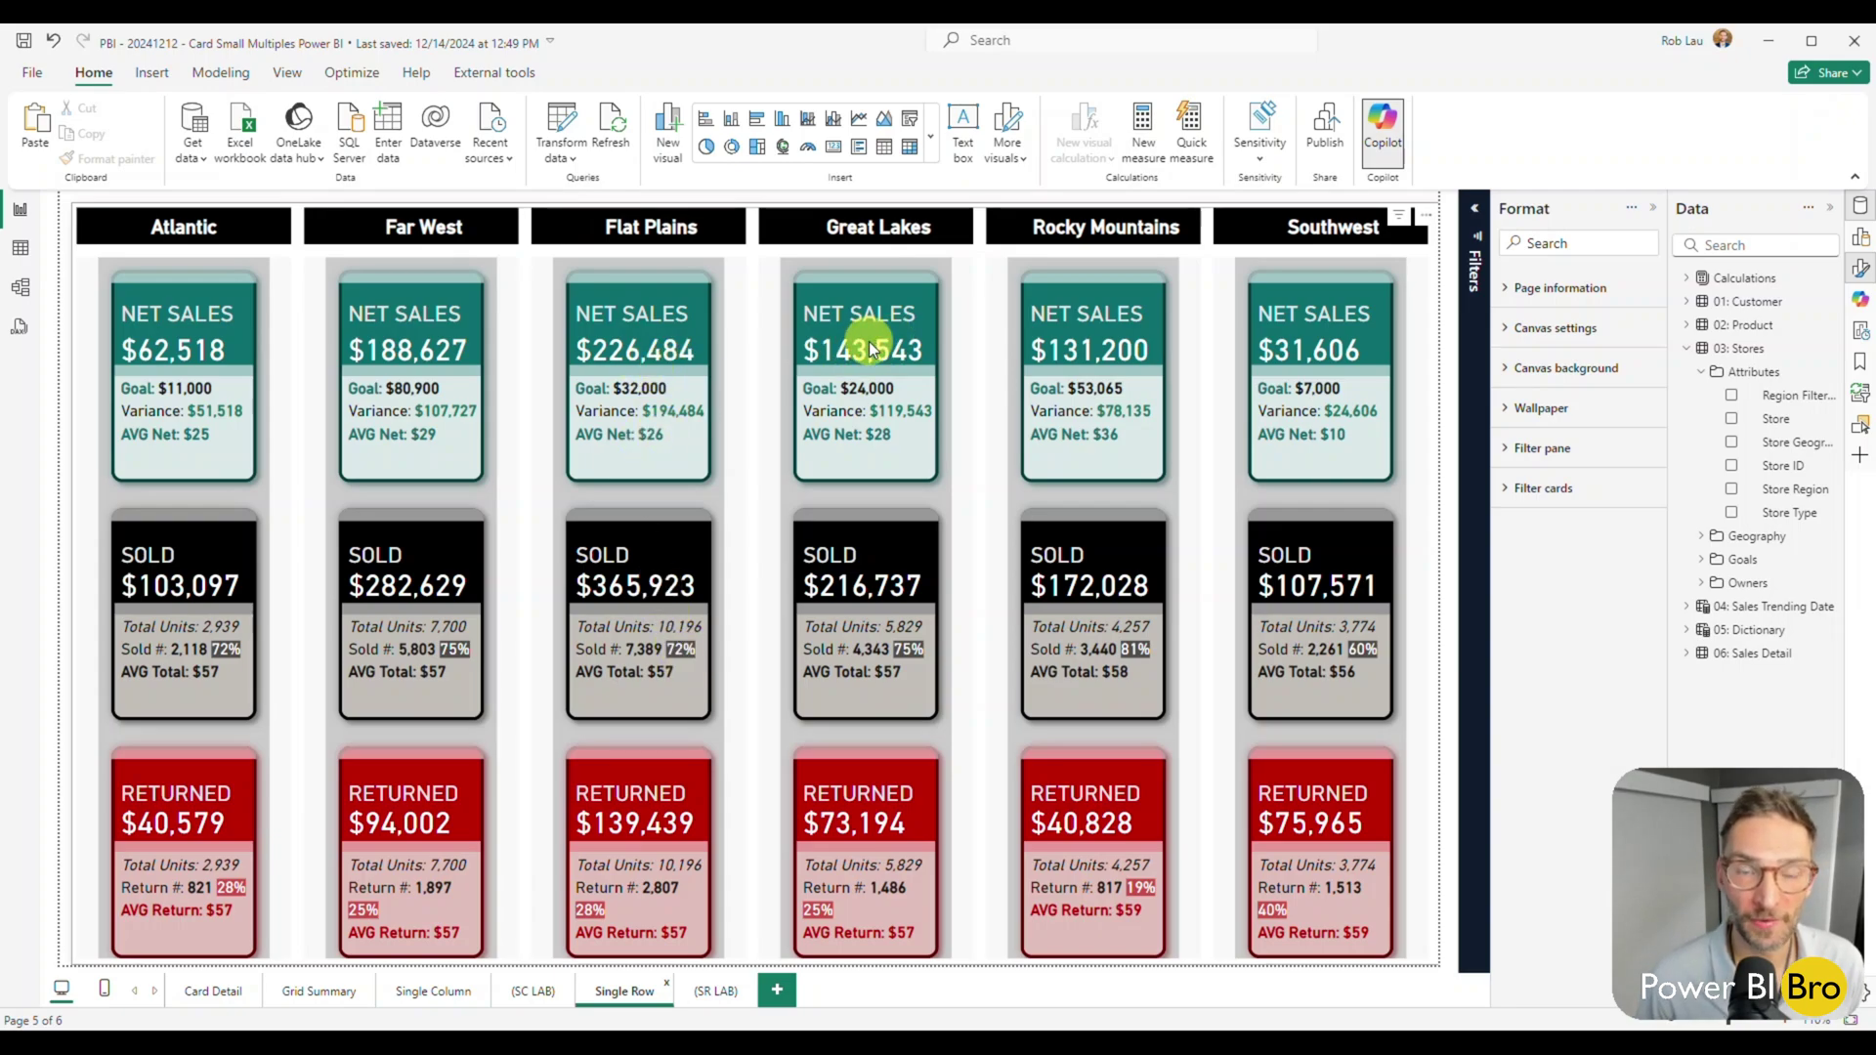
left_click(723, 992)
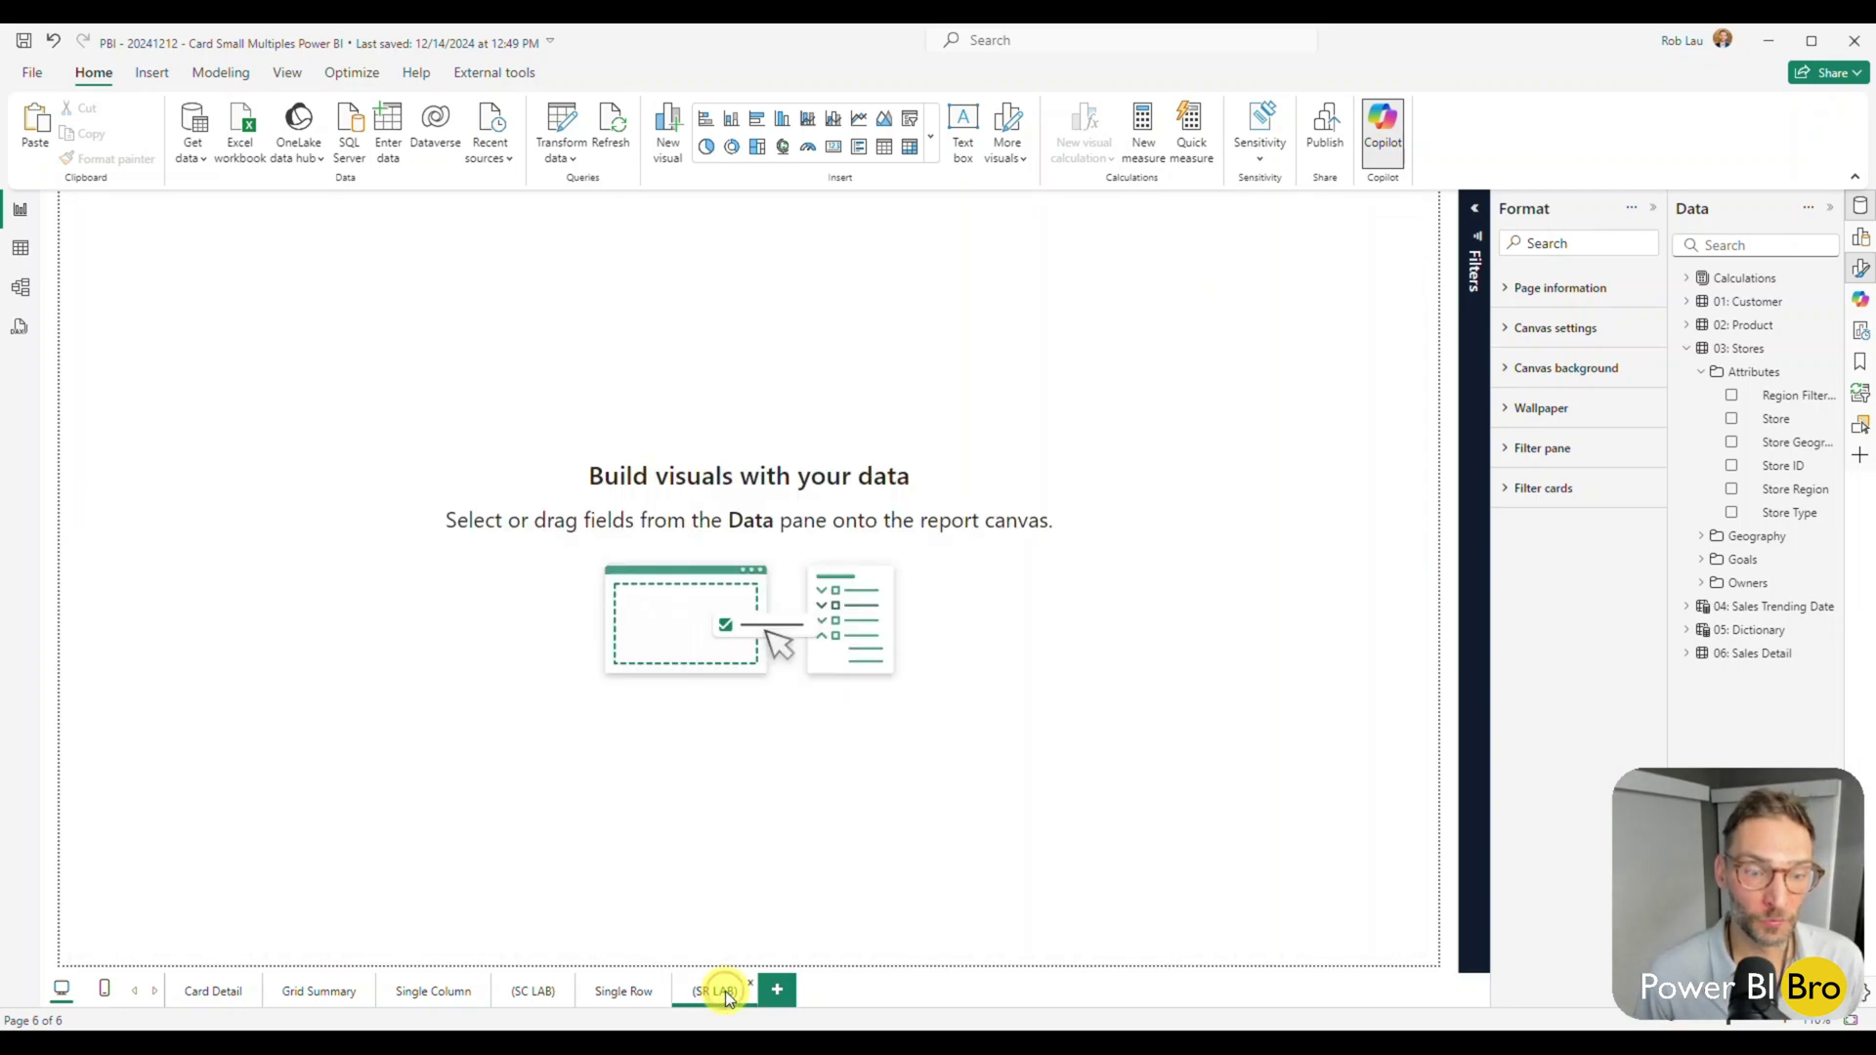
left_click(549, 997)
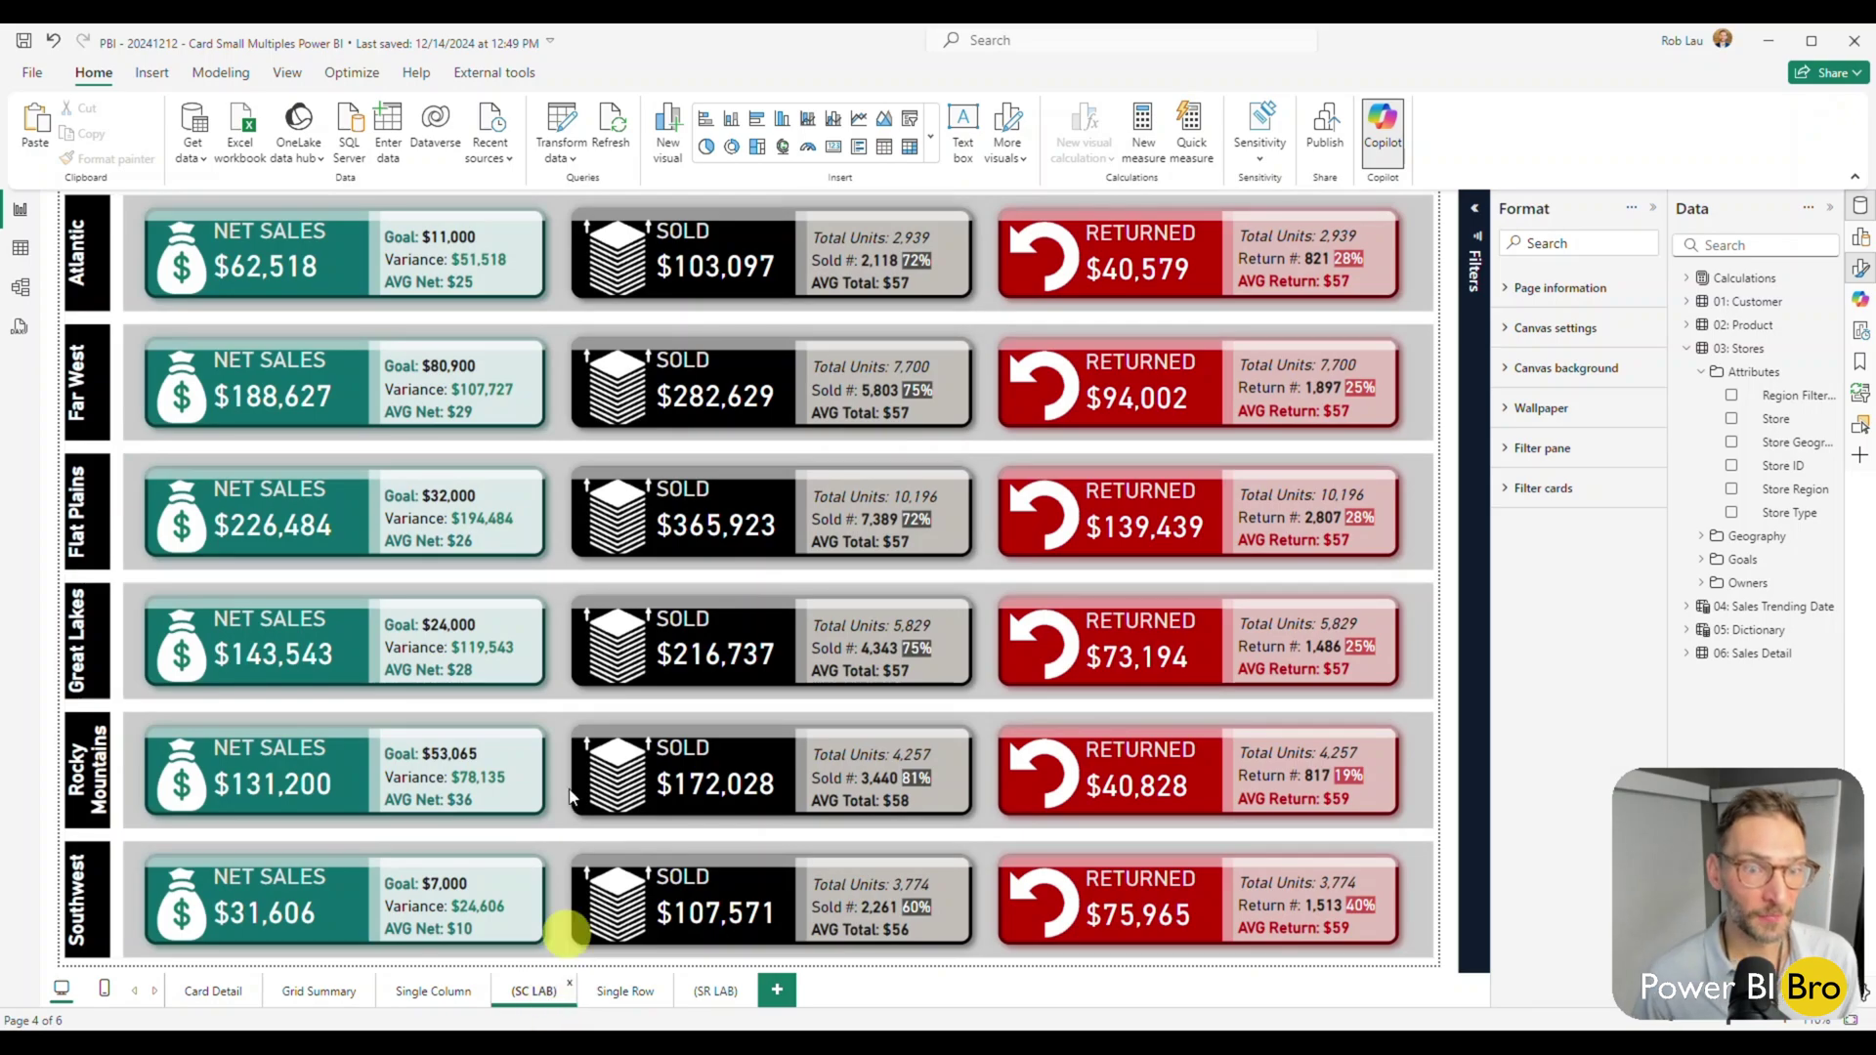
Step: Copy the regional KPI card visual onto the (SR LAB) page
left_click(112, 578)
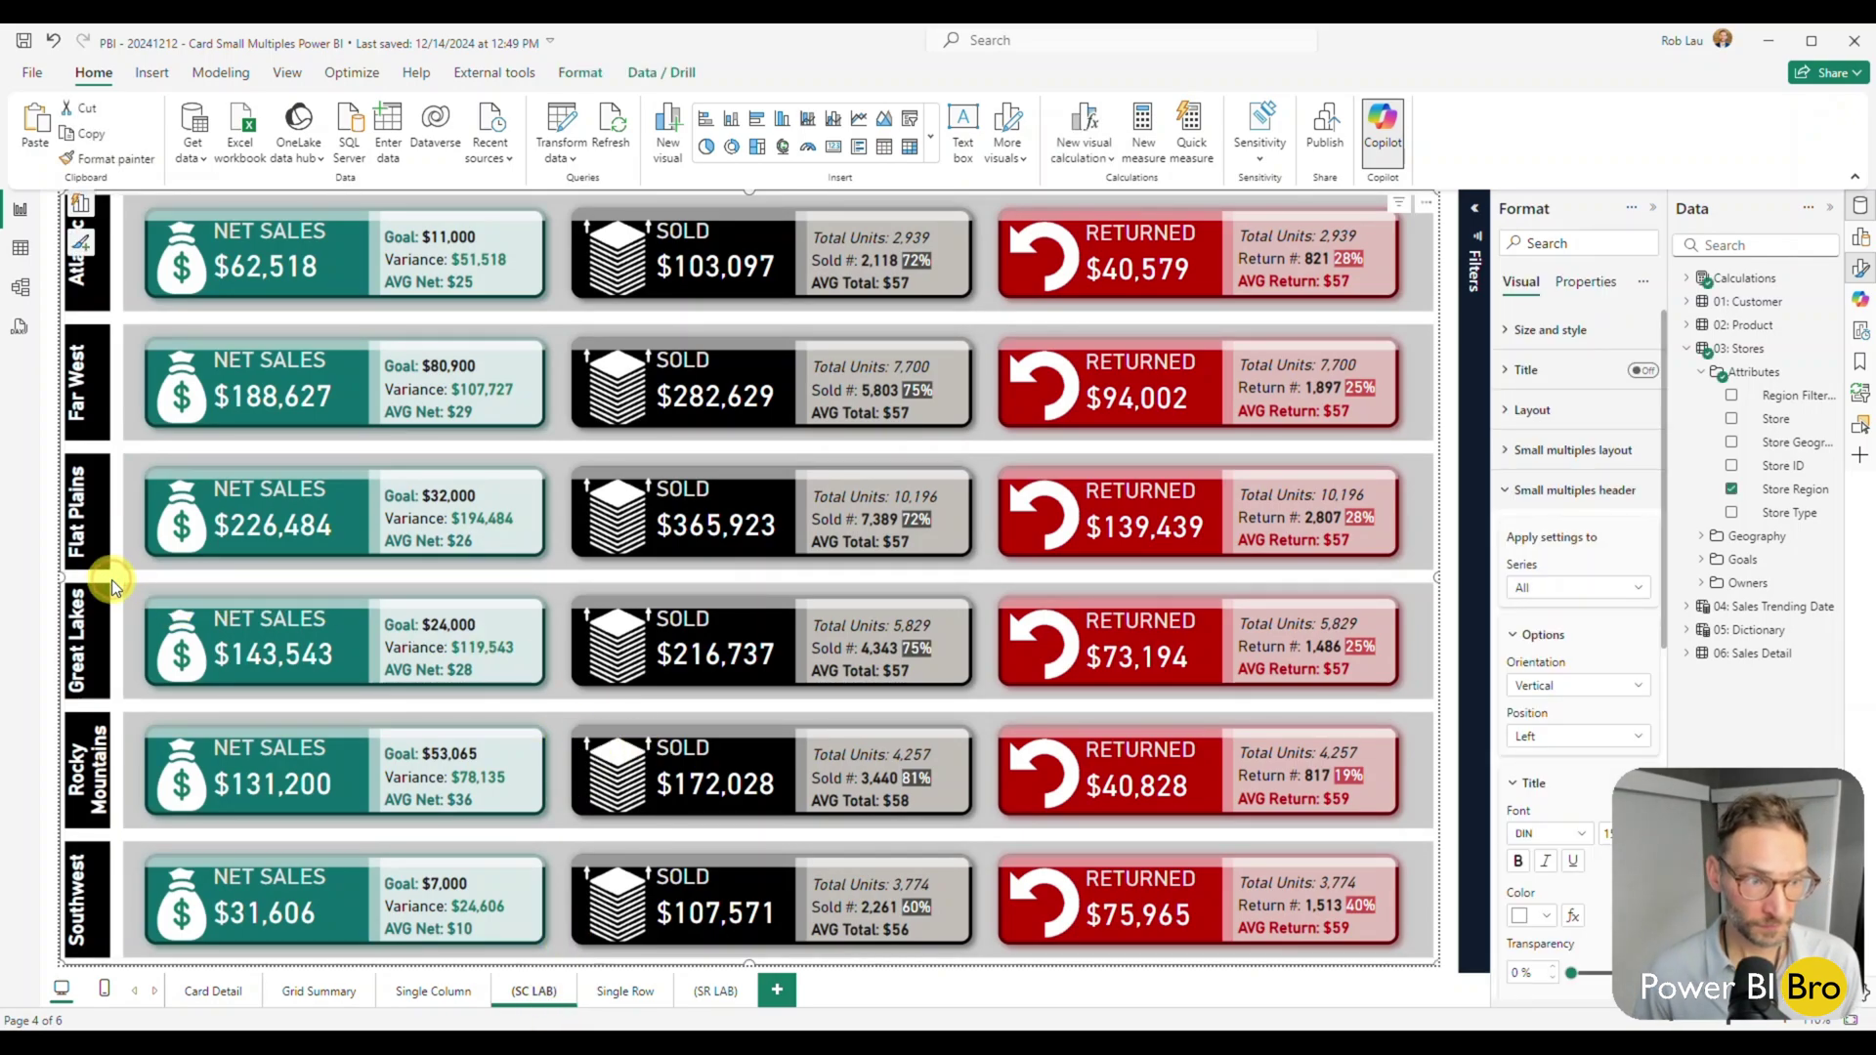
left_click(707, 995)
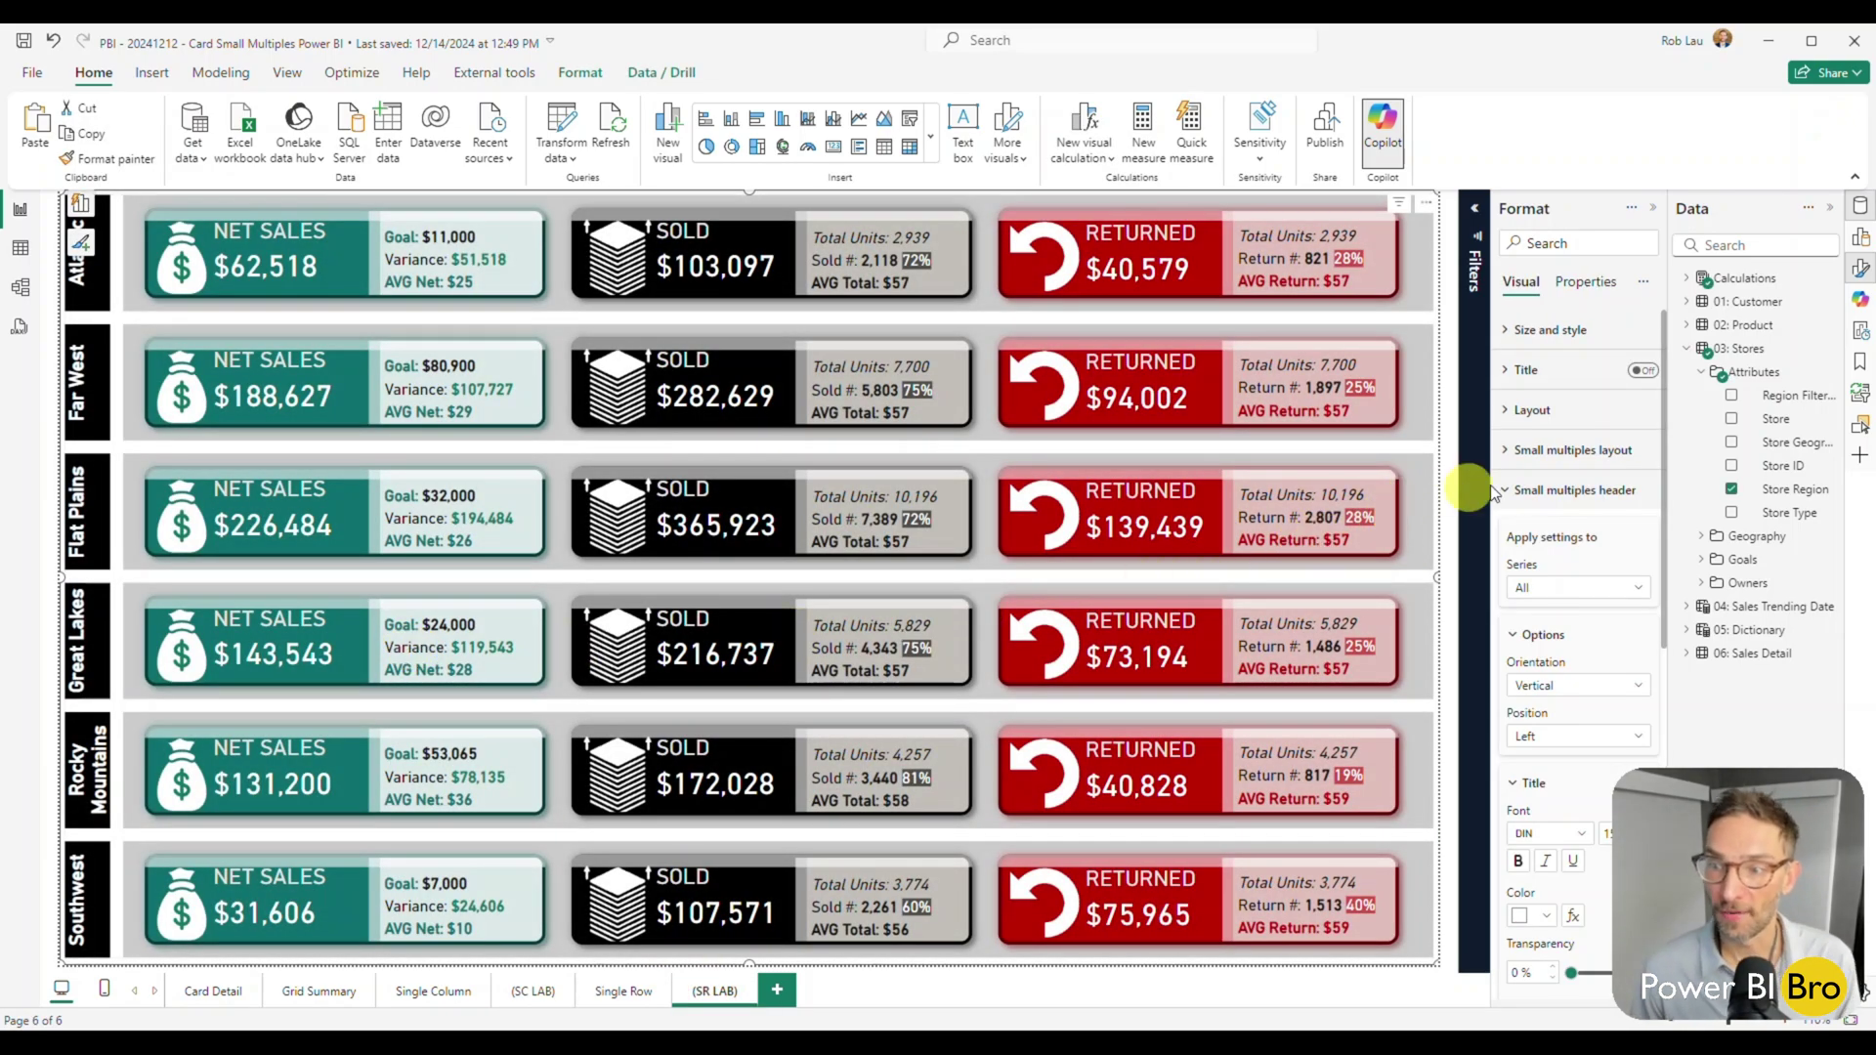
left_click(1524, 490)
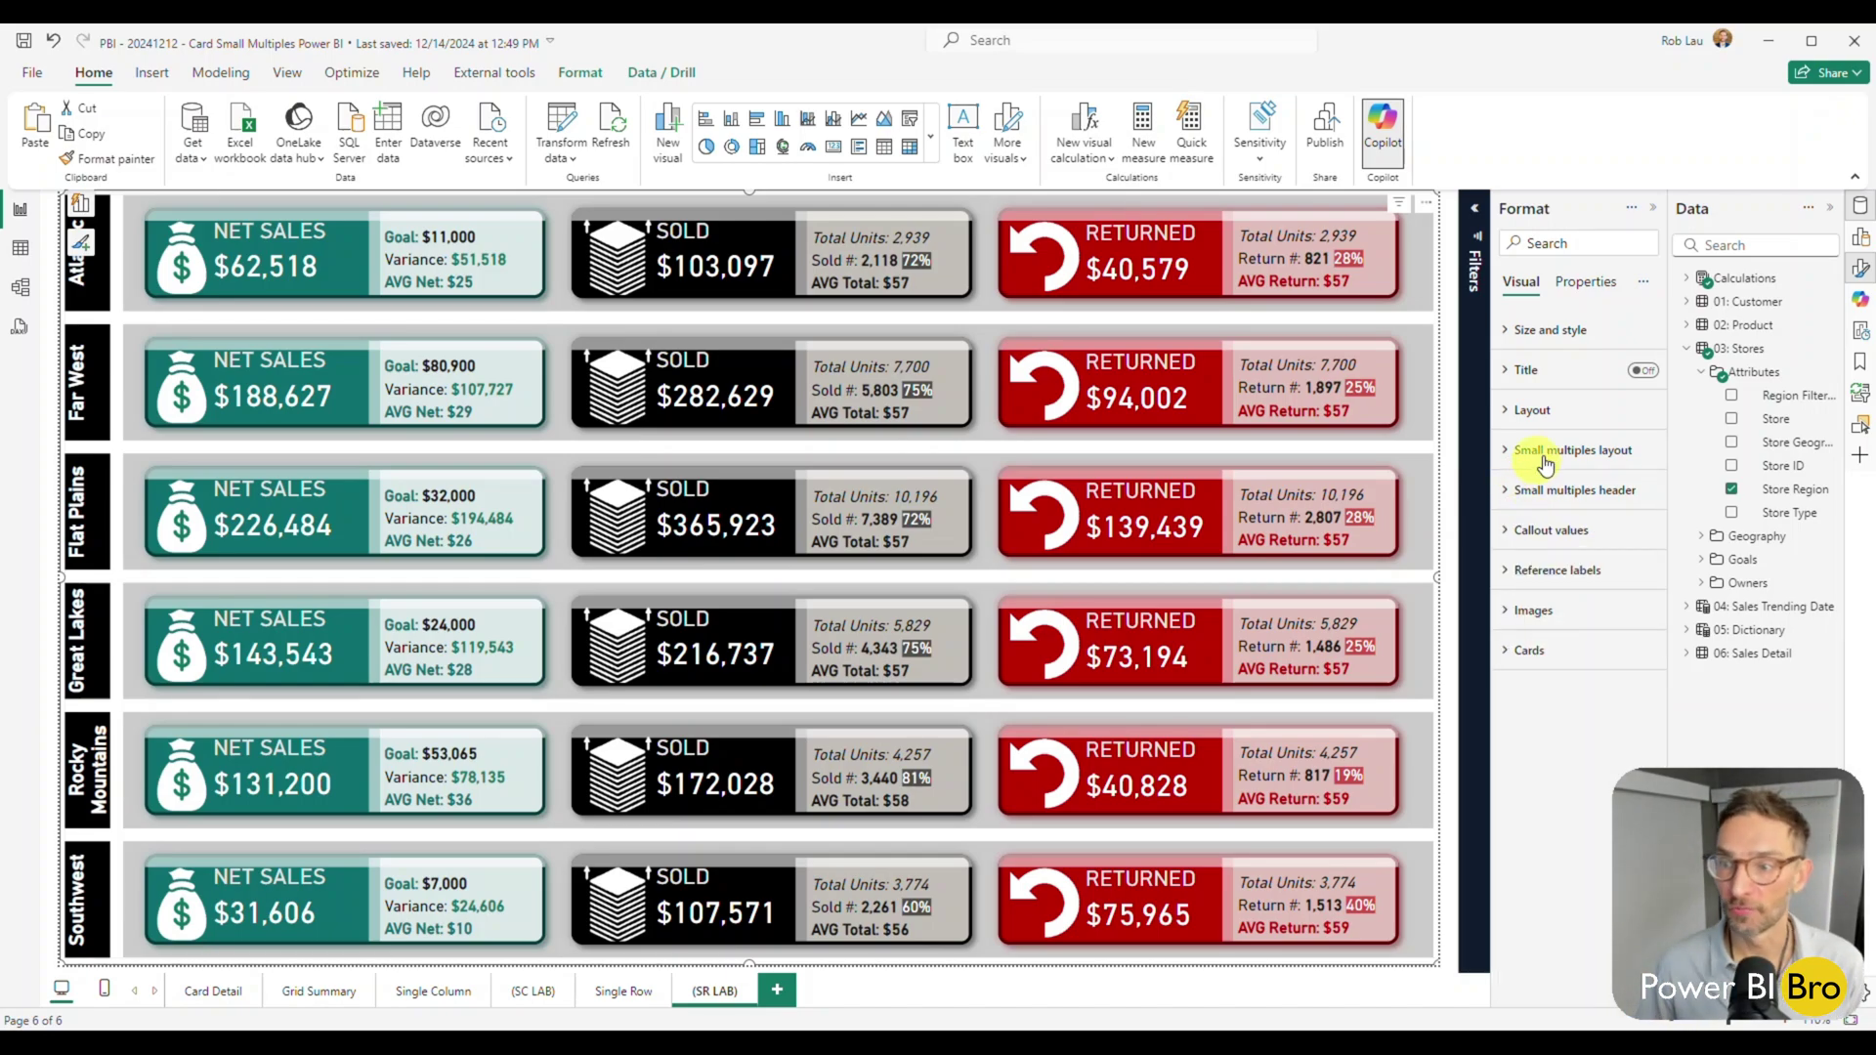
left_click(1527, 452)
Step: Arrange the six regions side by side in a single row
left_click(1529, 498)
scroll(1529, 498, "down", 1)
left_click(1615, 454)
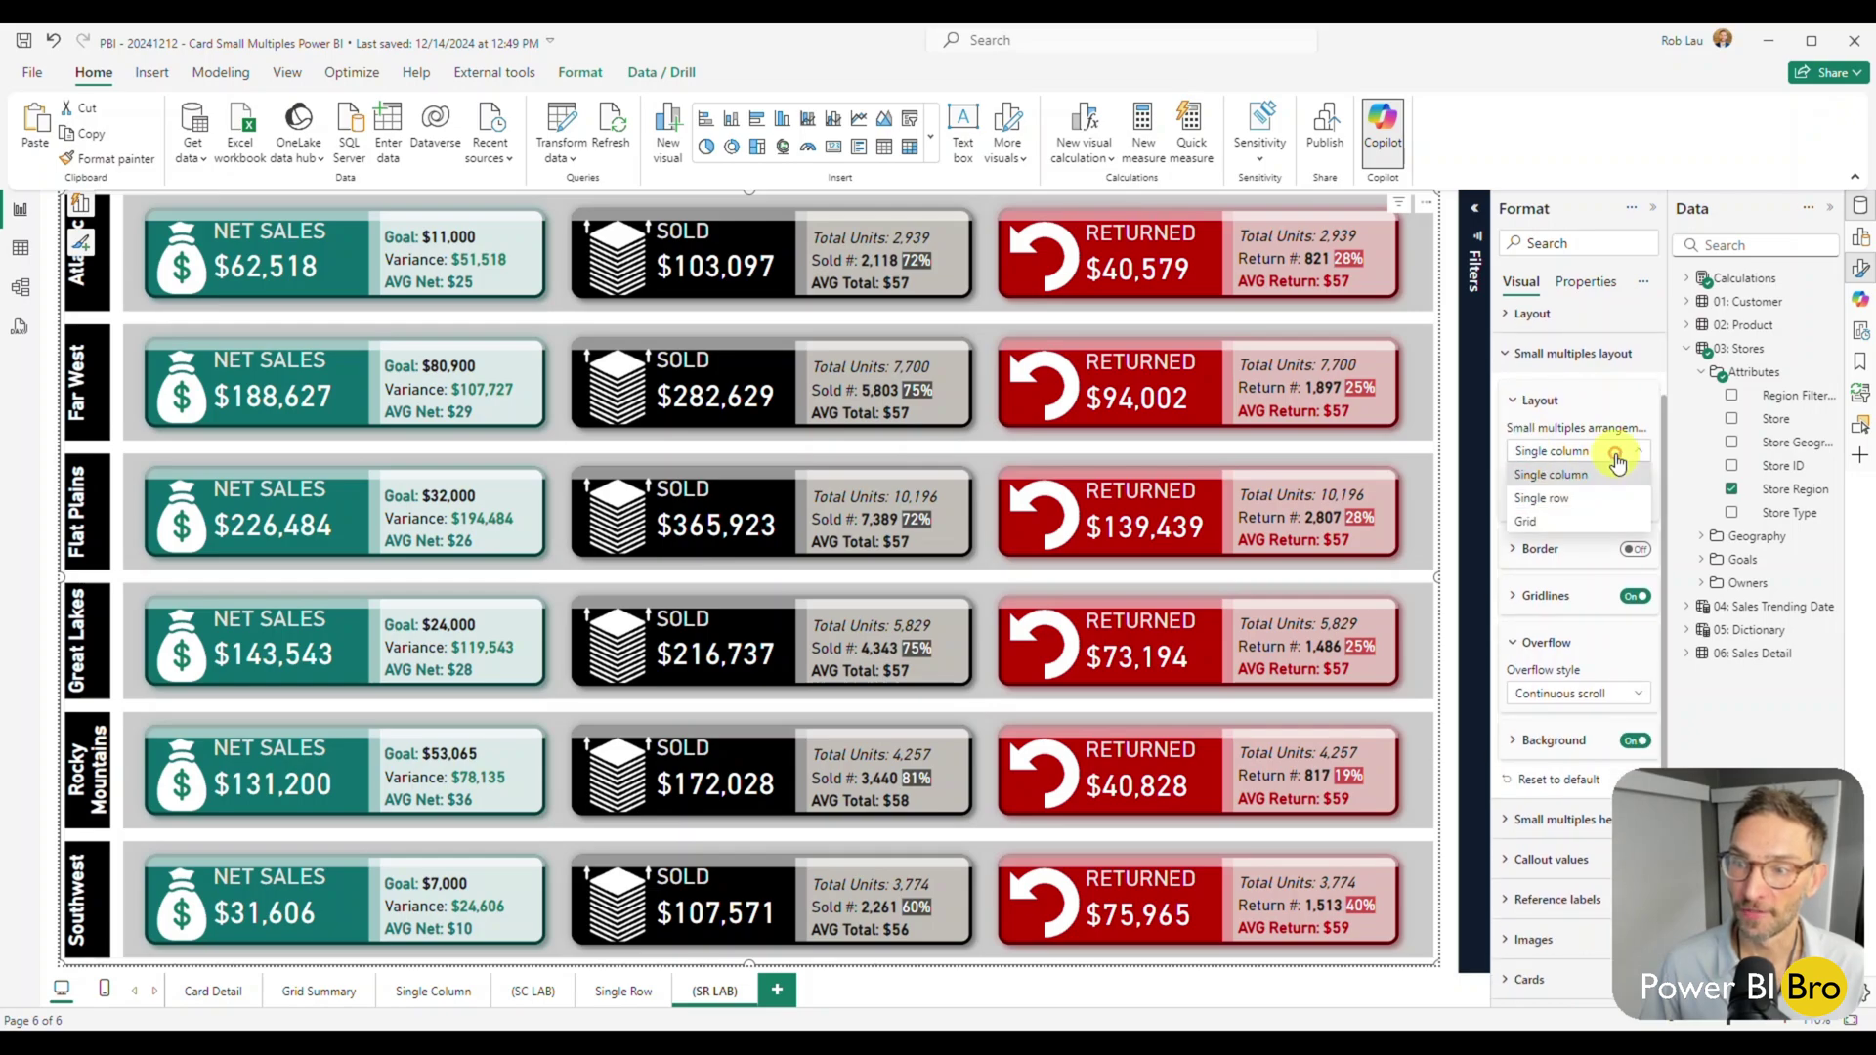
left_click(1565, 498)
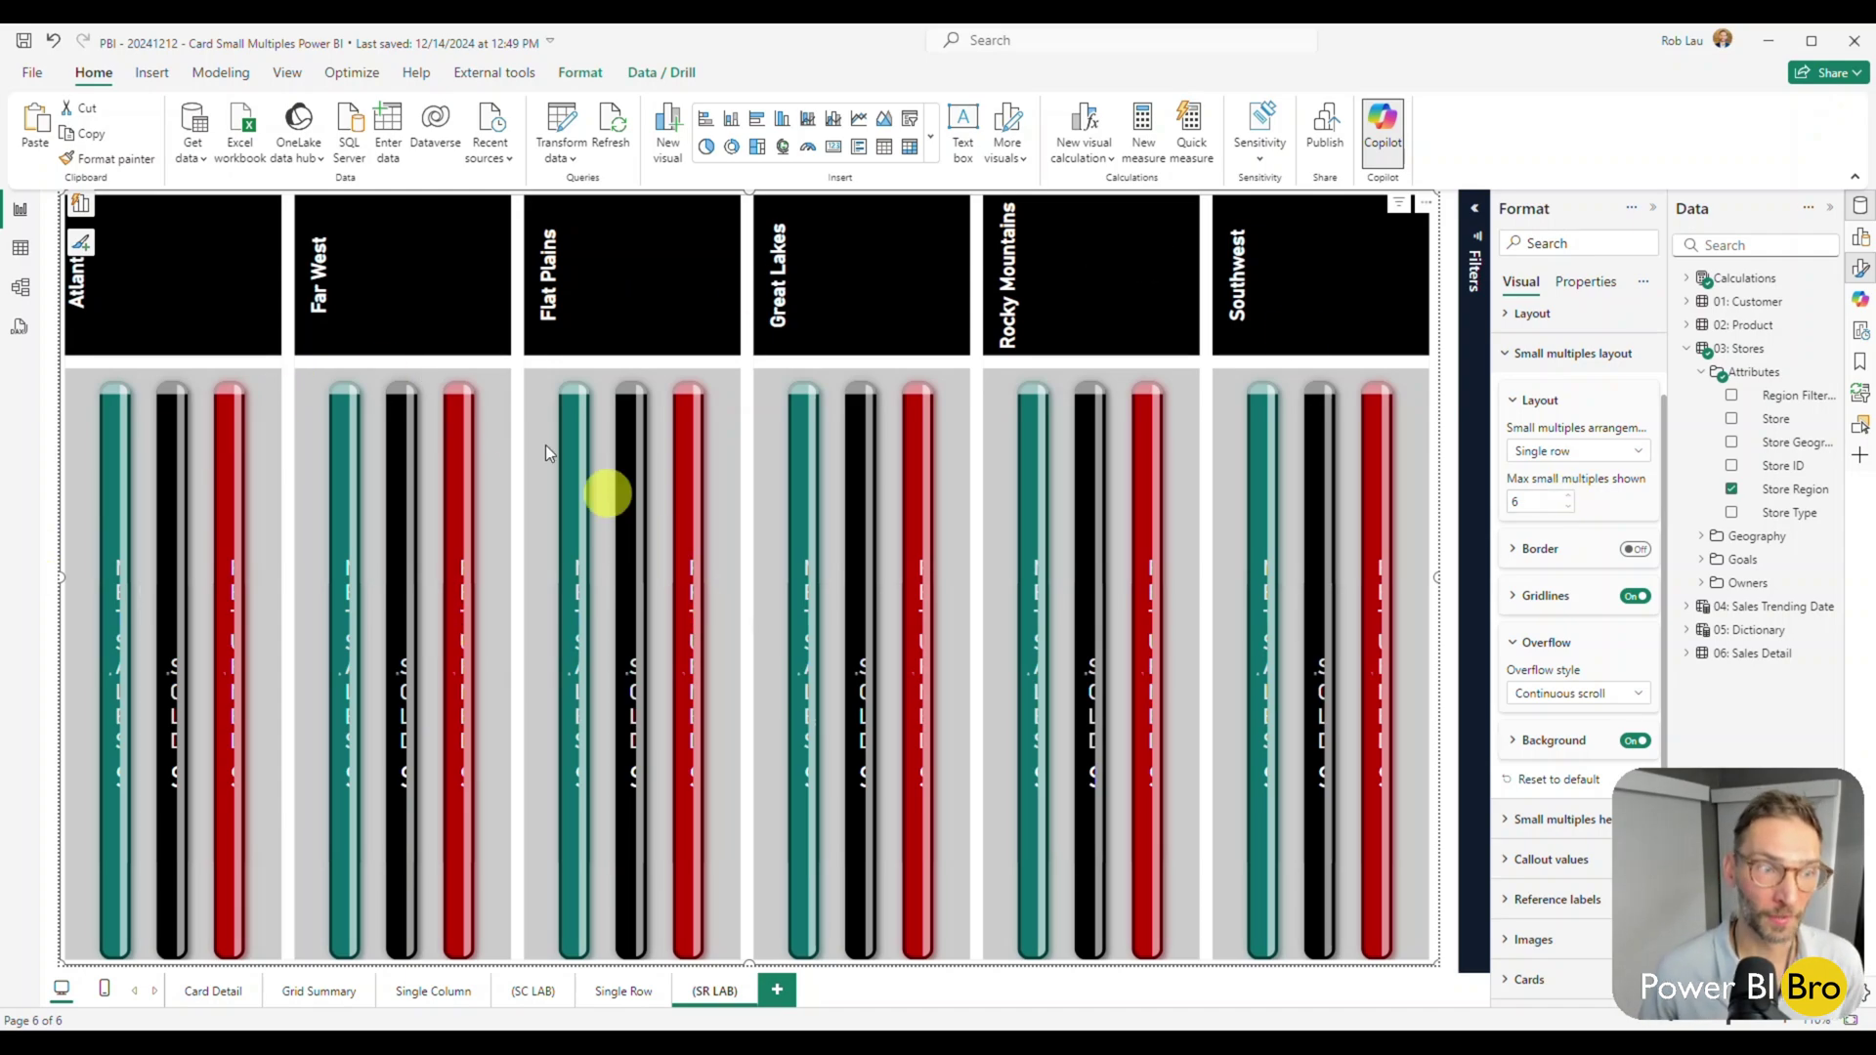
scroll(1563, 430, "up", 1)
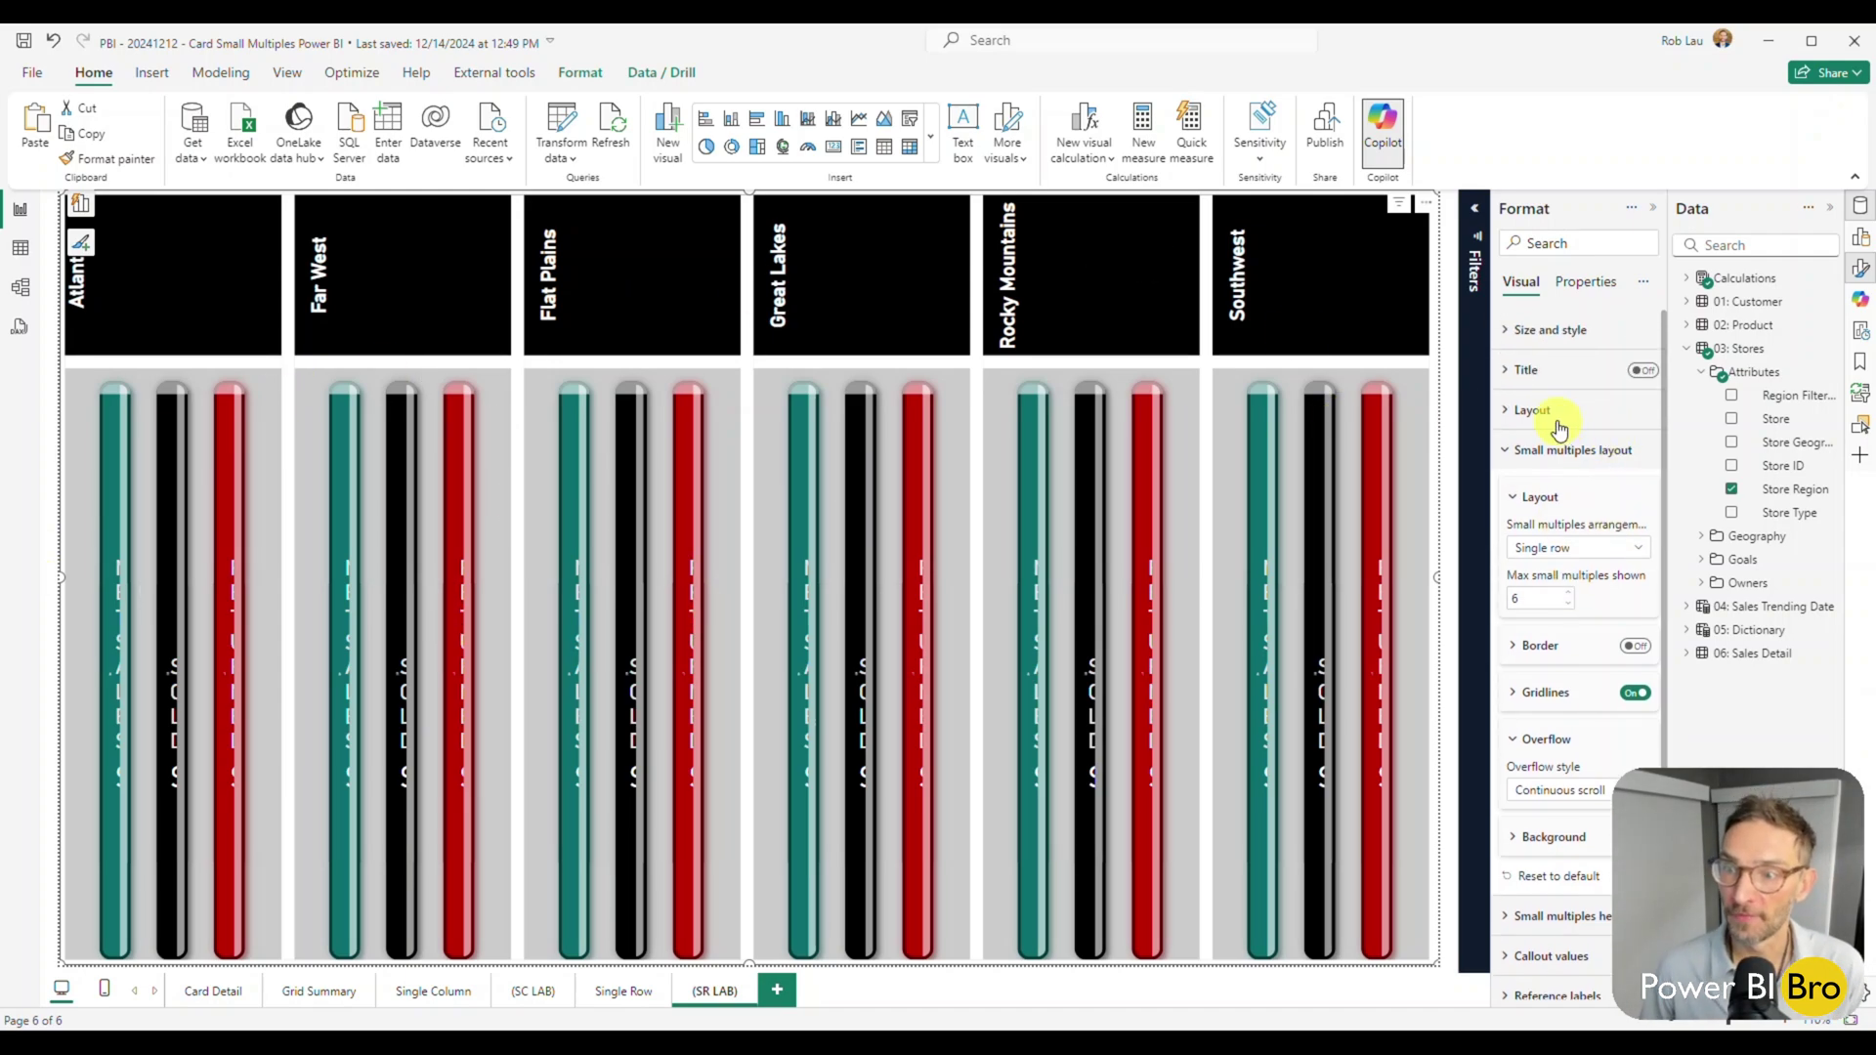
Step: Stack each region's three KPI cards in a single column
left_click(1547, 411)
left_click(1588, 510)
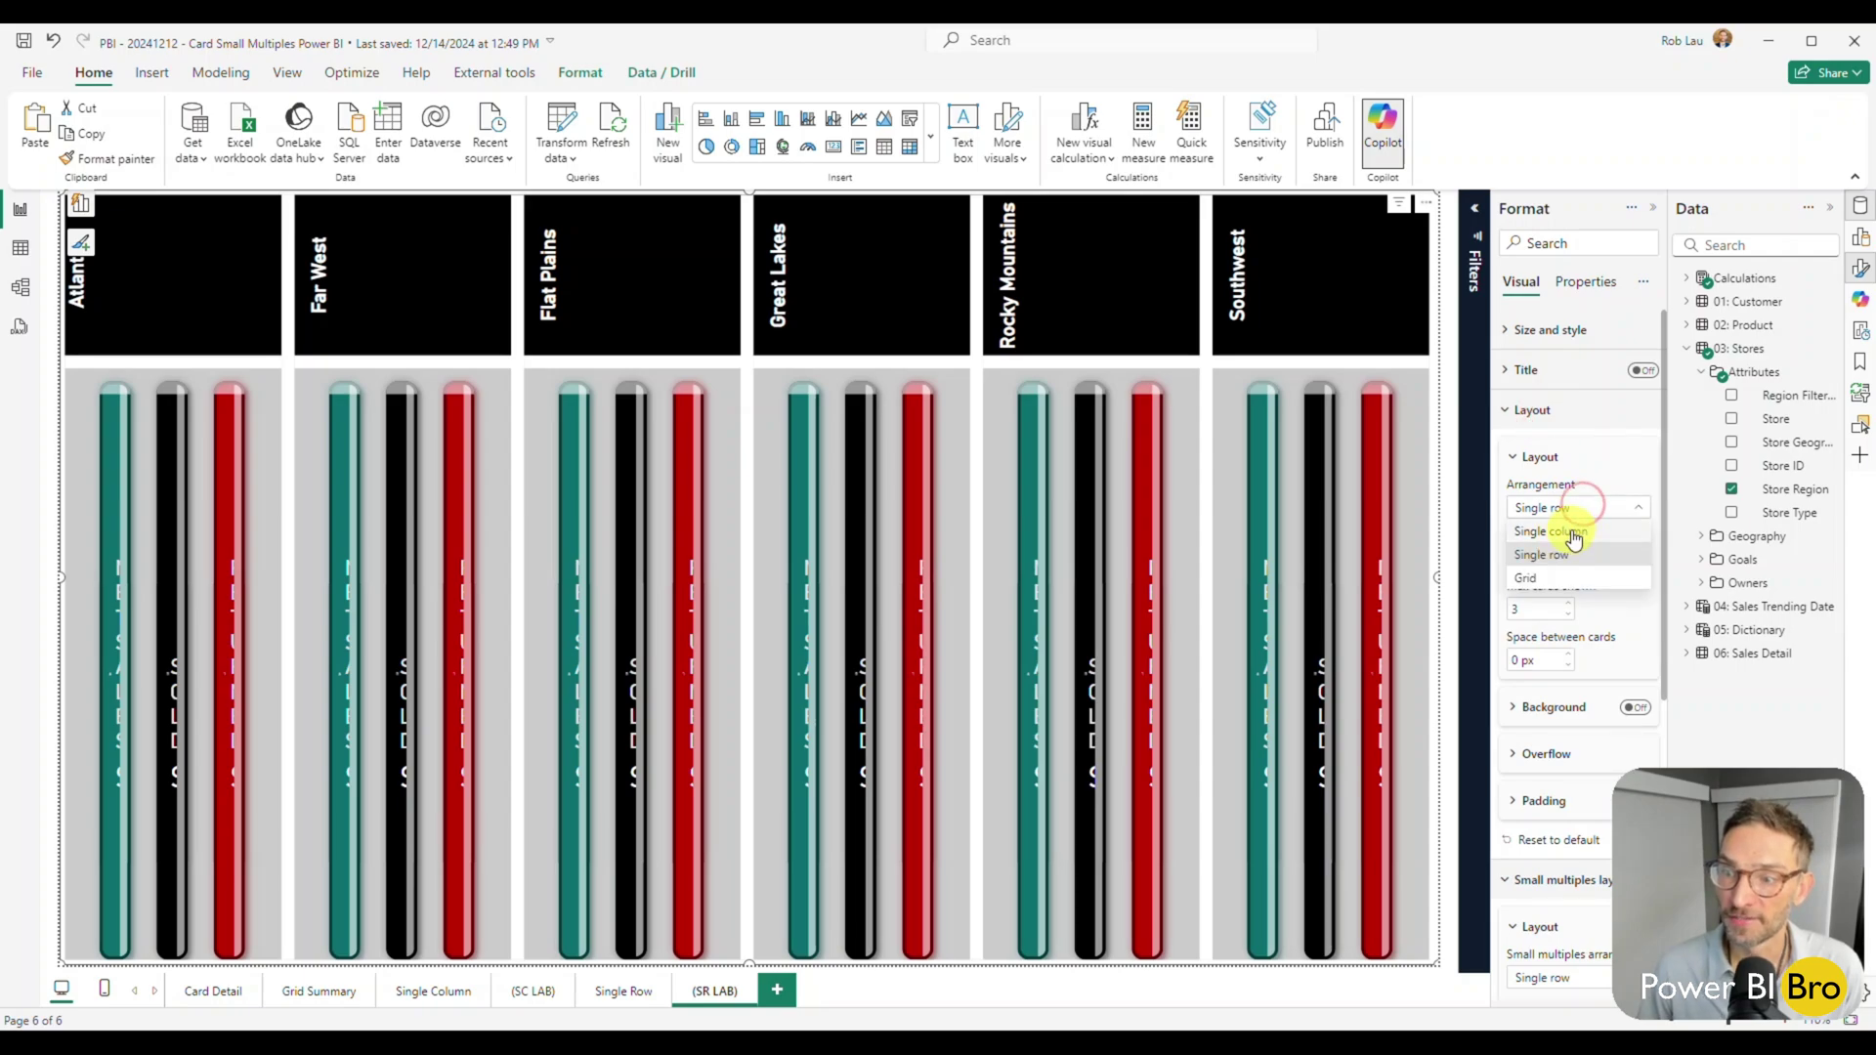
left_click(1564, 532)
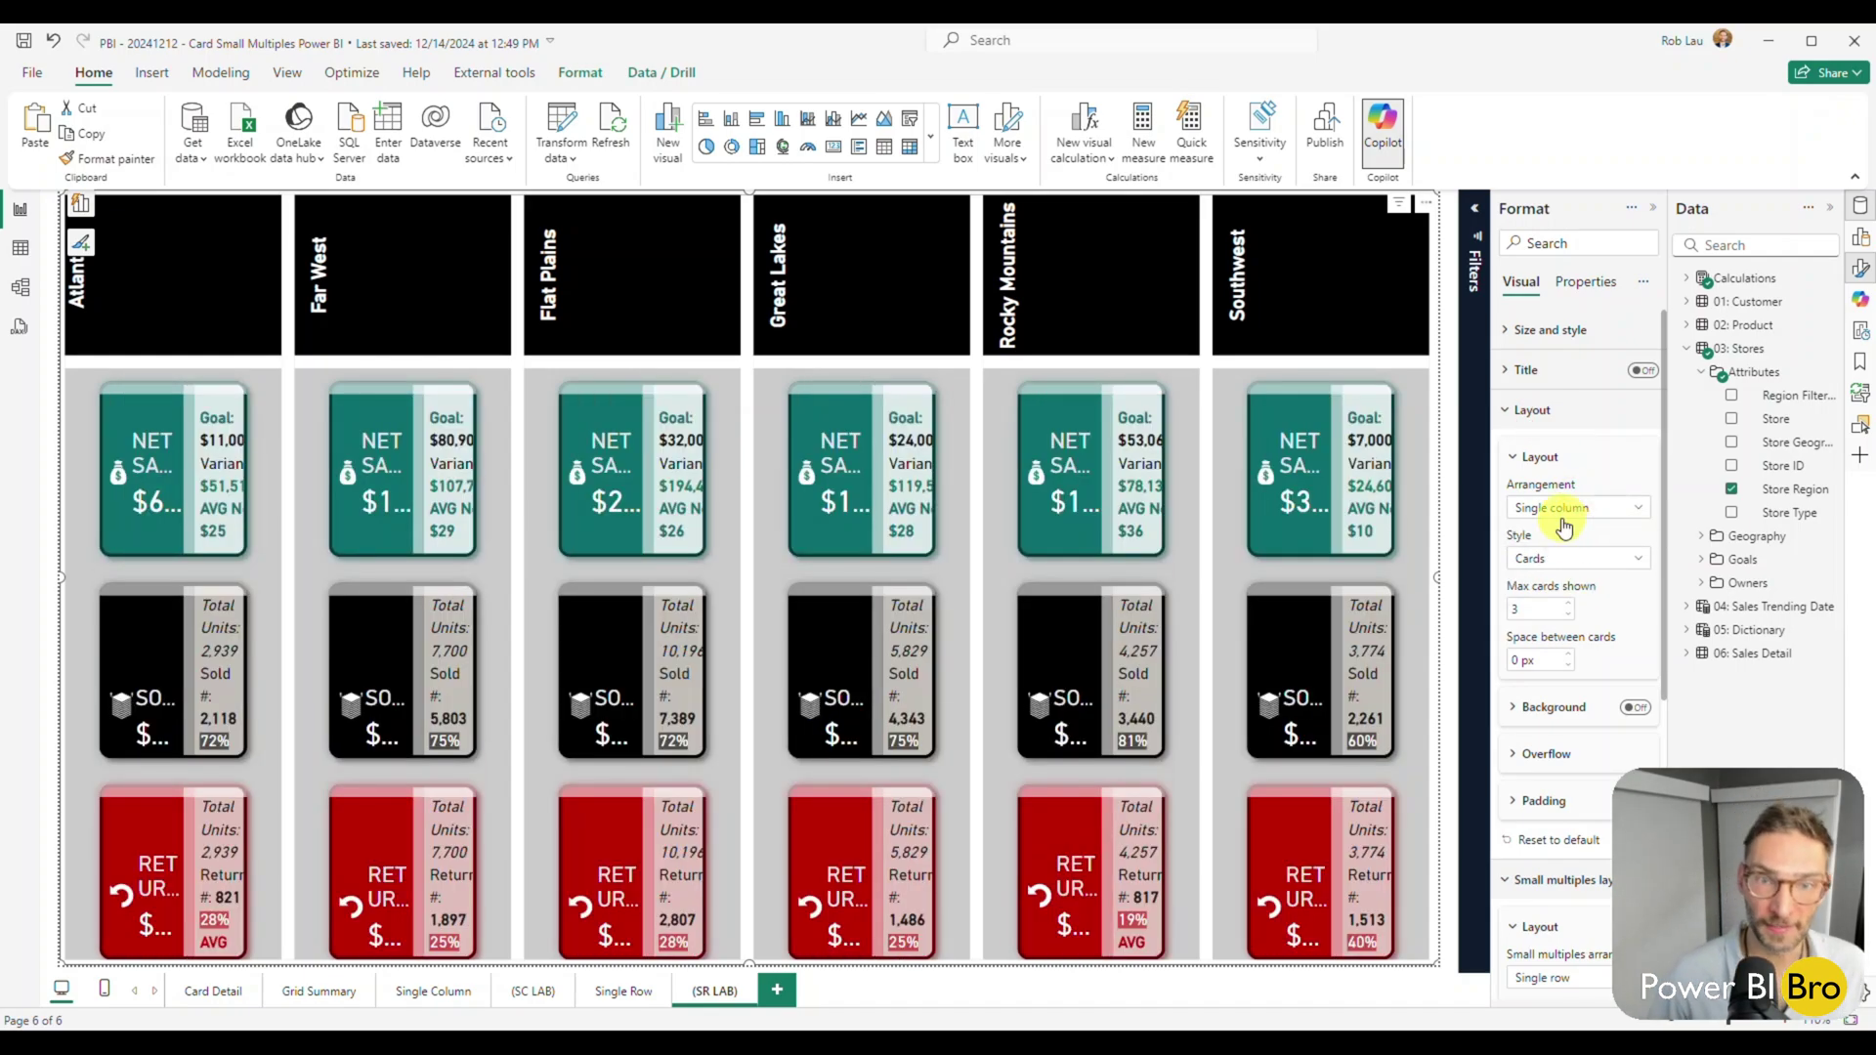
left_click(1534, 416)
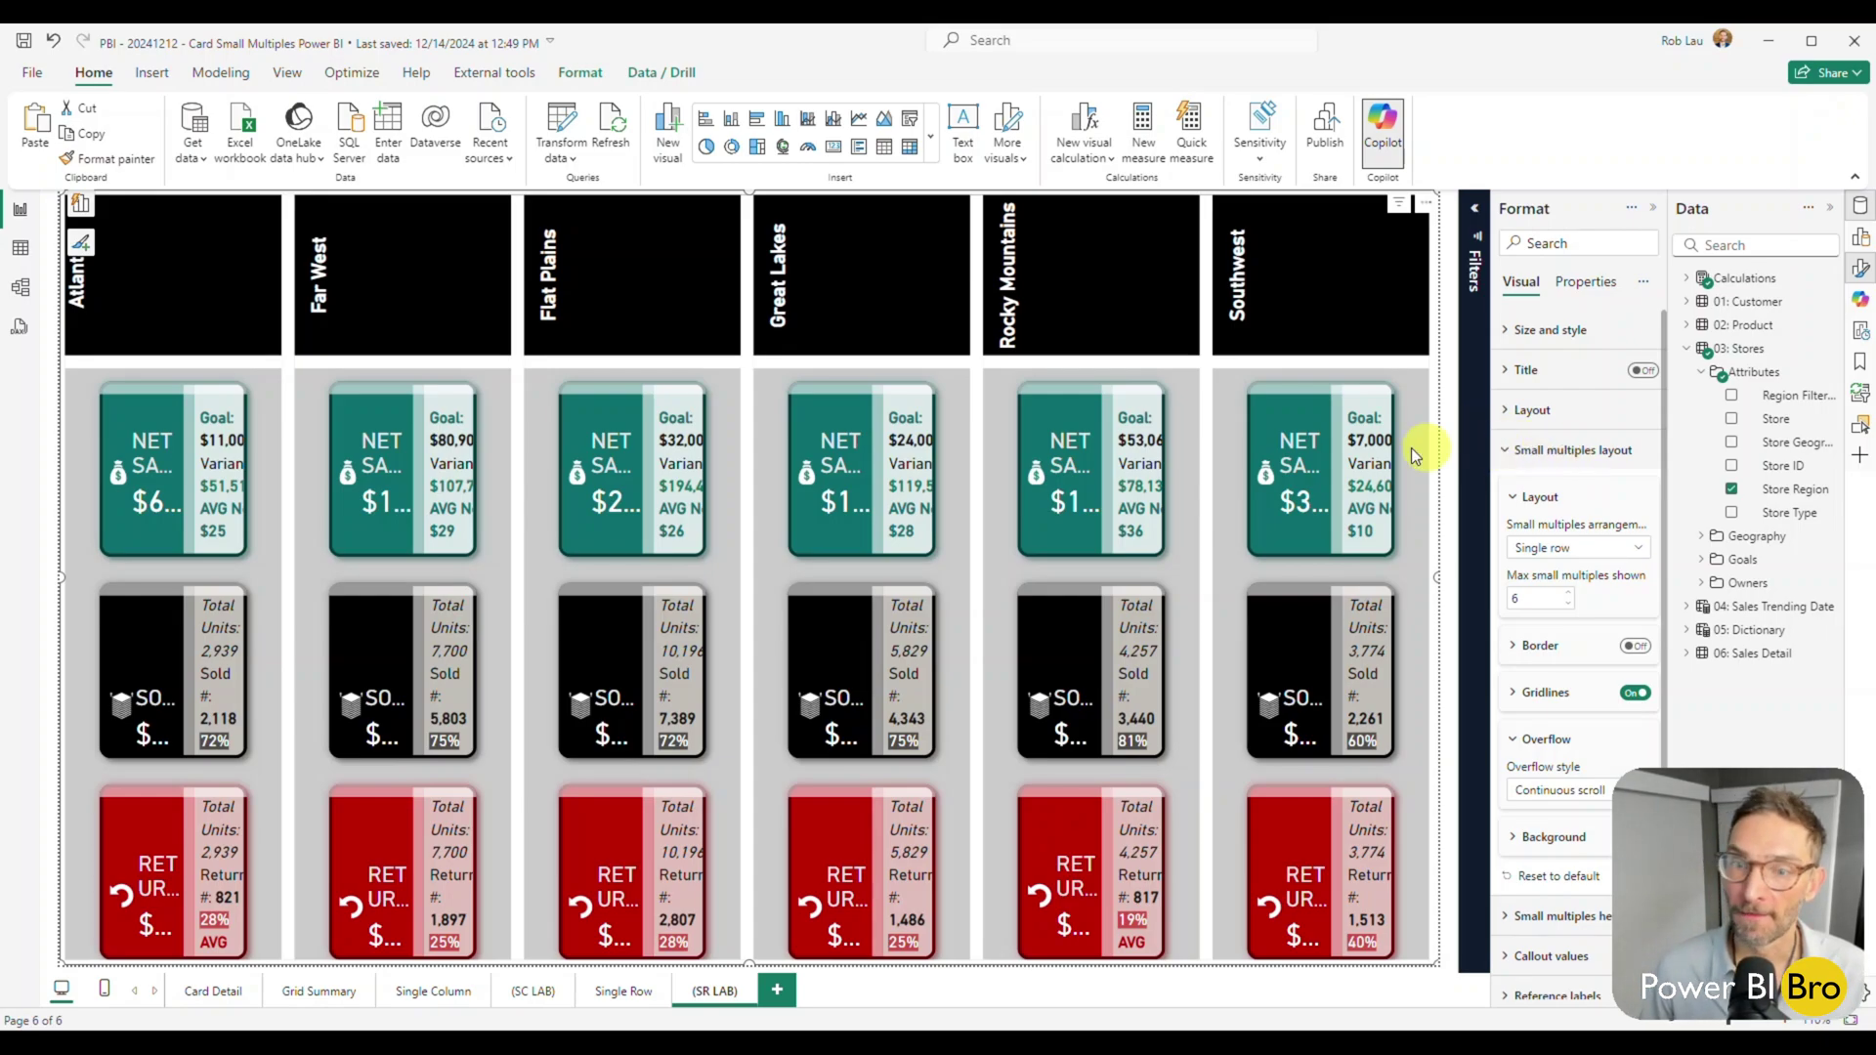
left_click(1562, 457)
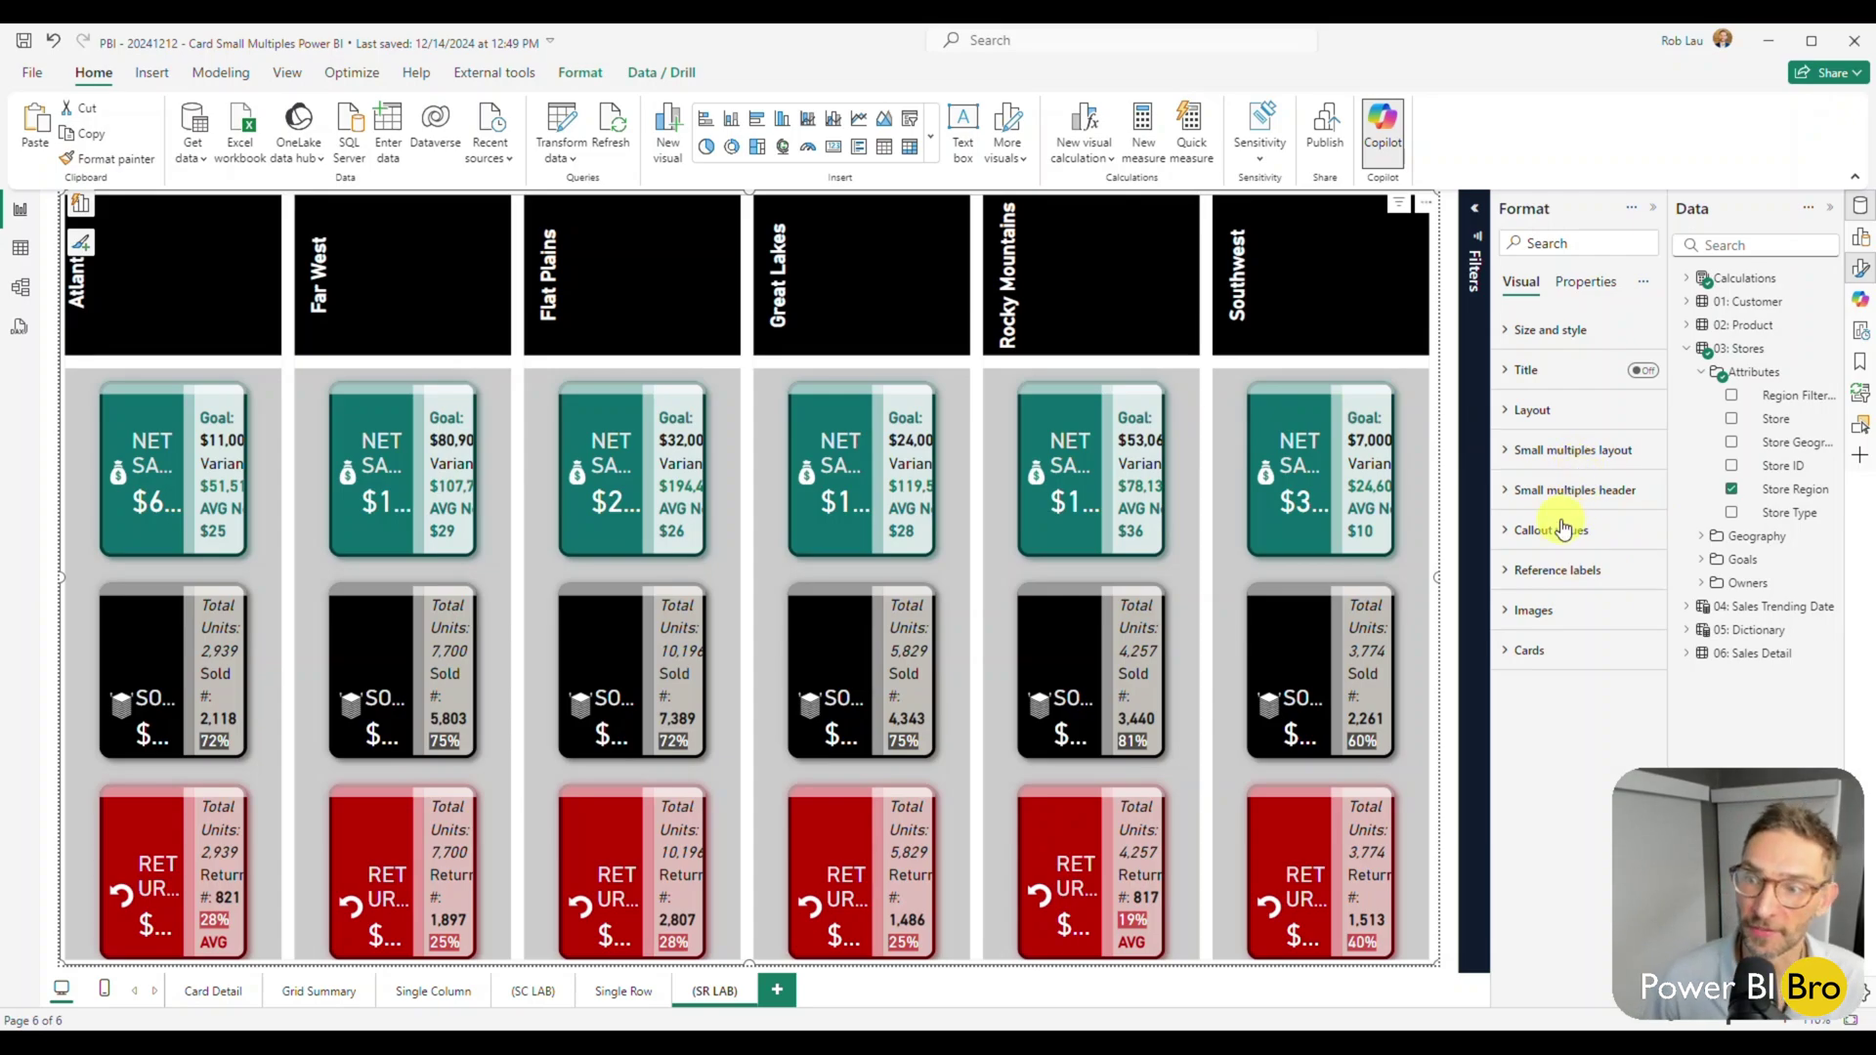
Step: Set the Store Region small-multiple headers to Horizontal orientation
left_click(1552, 491)
scroll(1553, 489, "down", 1)
left_click(1561, 587)
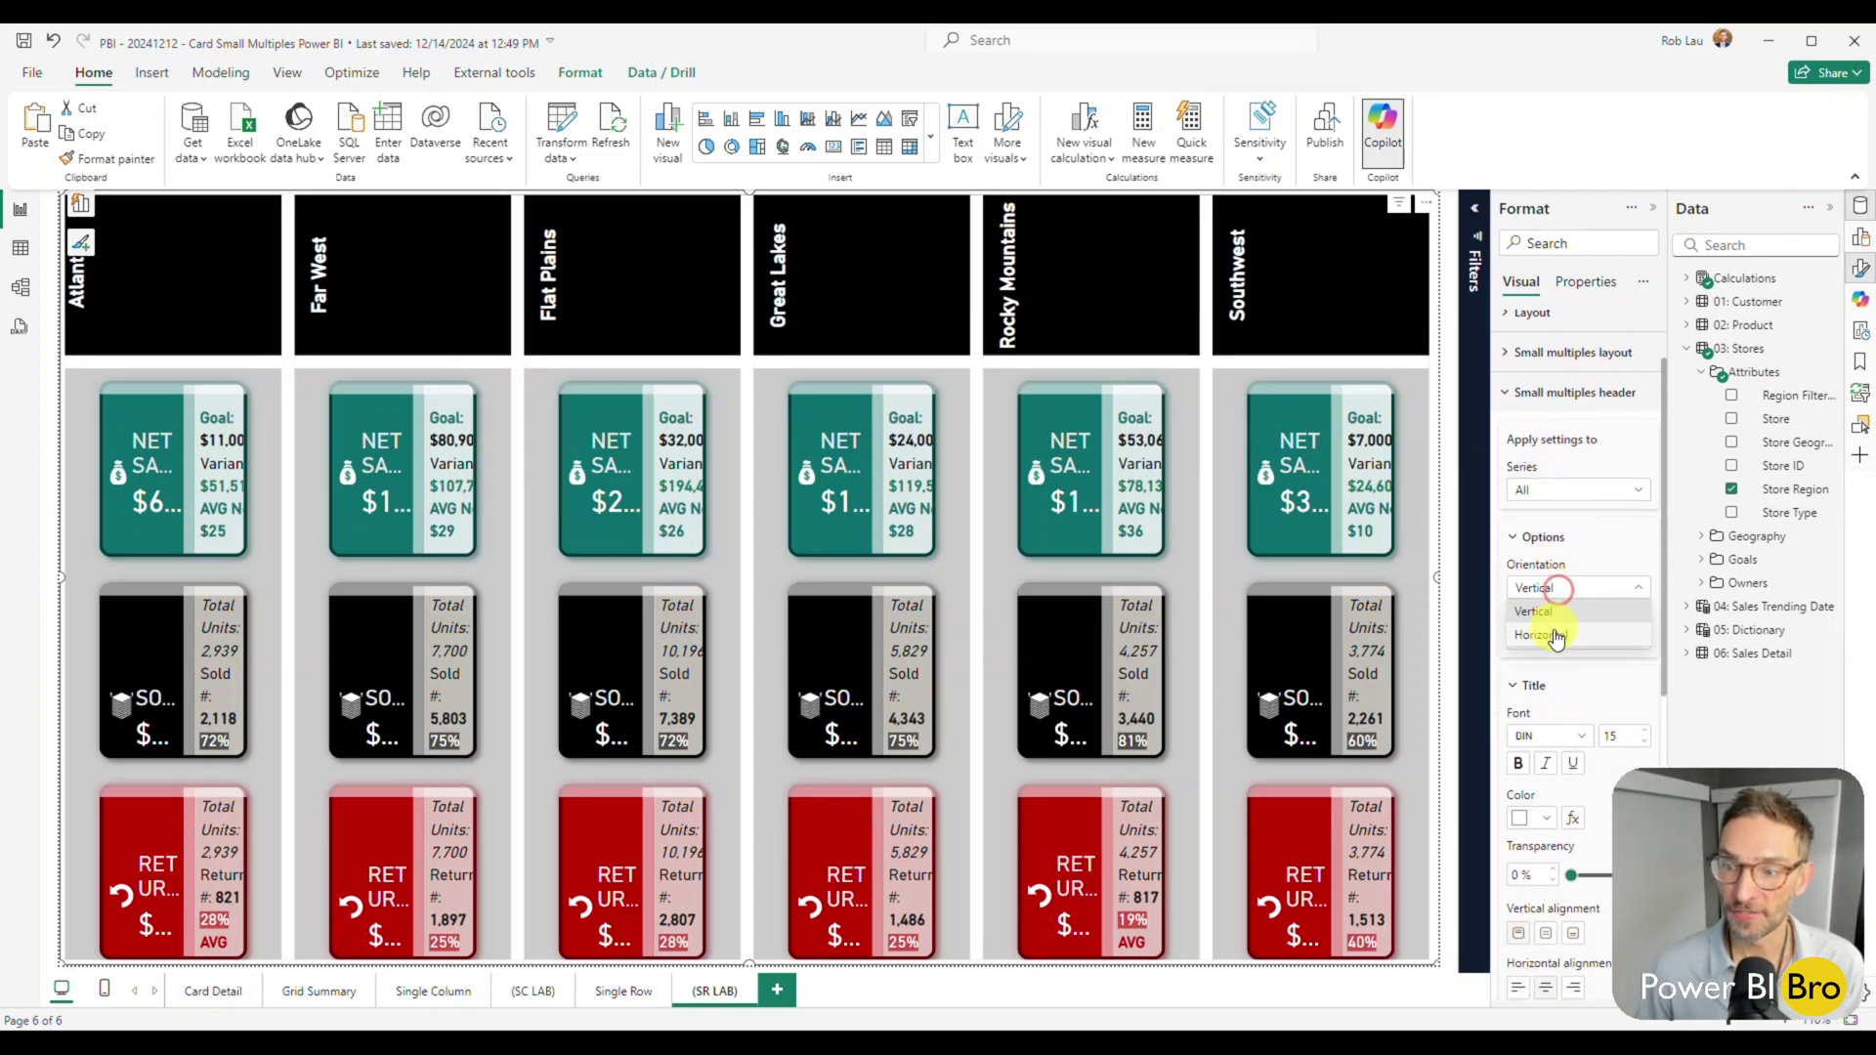
left_click(1542, 635)
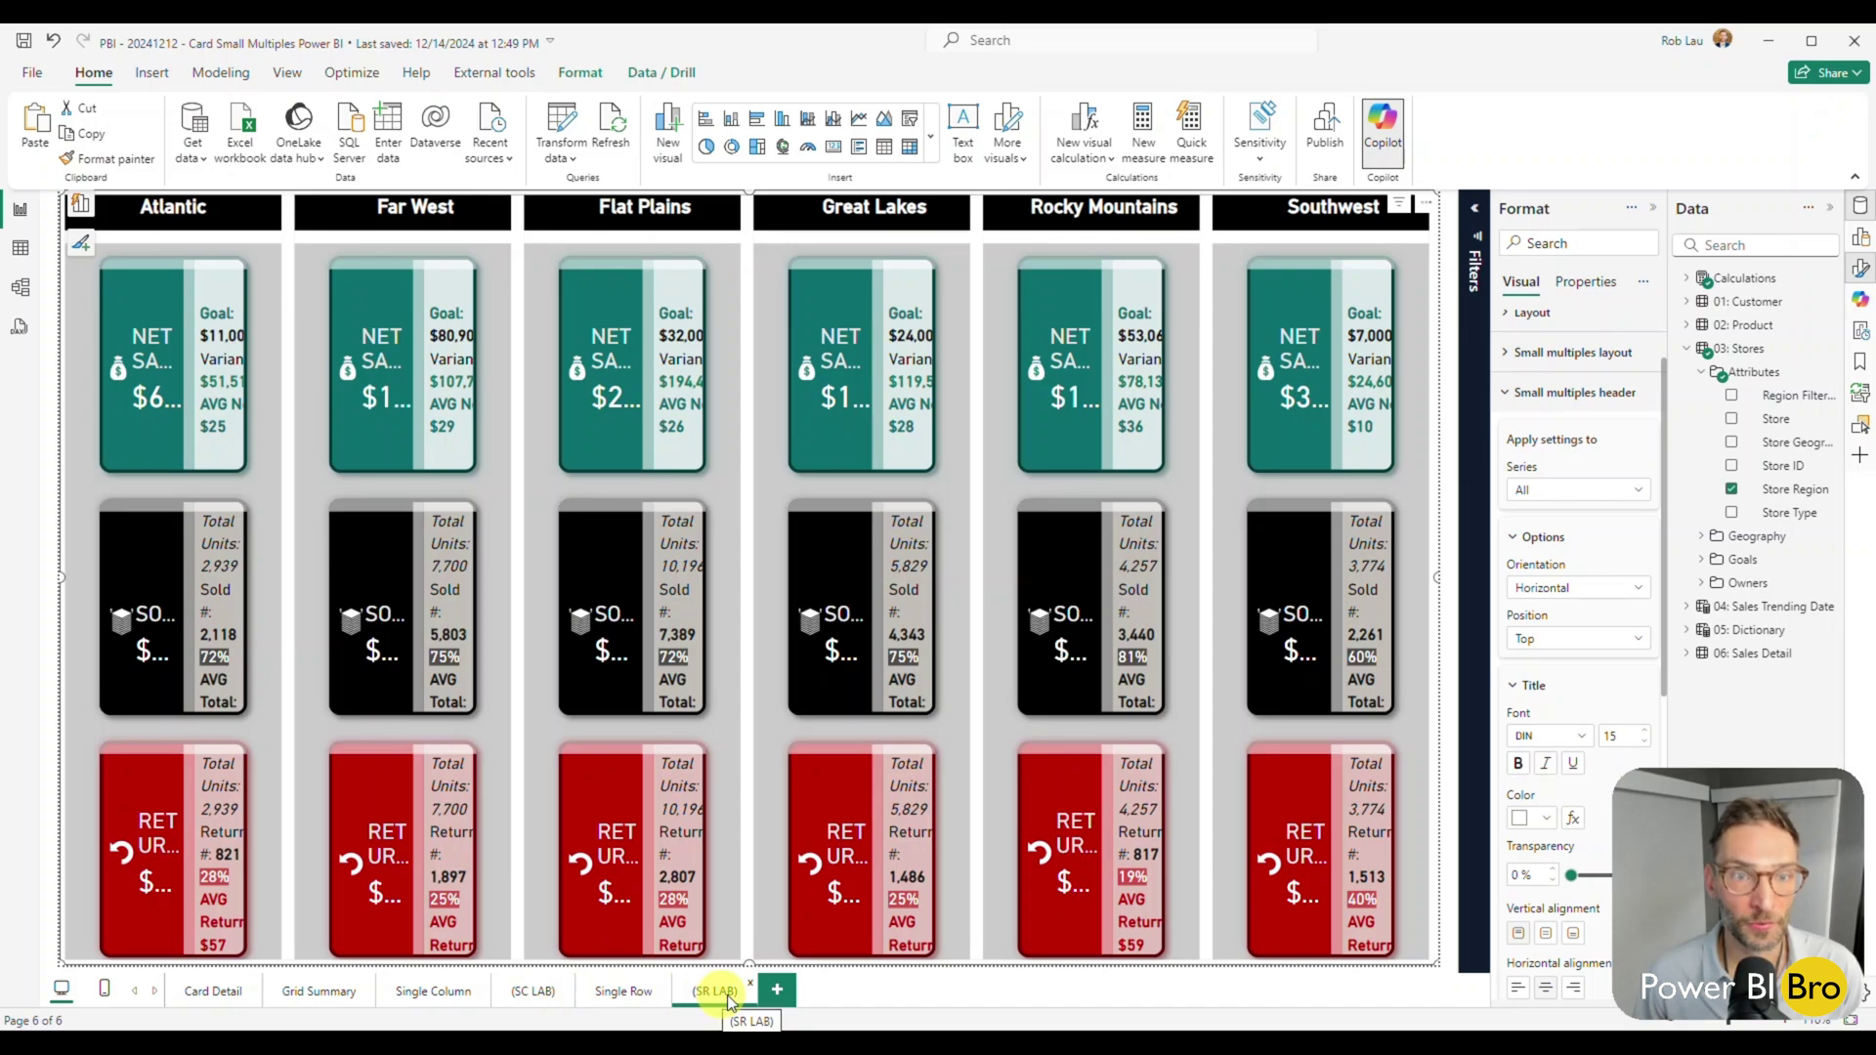
Step: Compare with the (SC LAB) page, then reselect the card visual on (SR LAB)
left_click(532, 990)
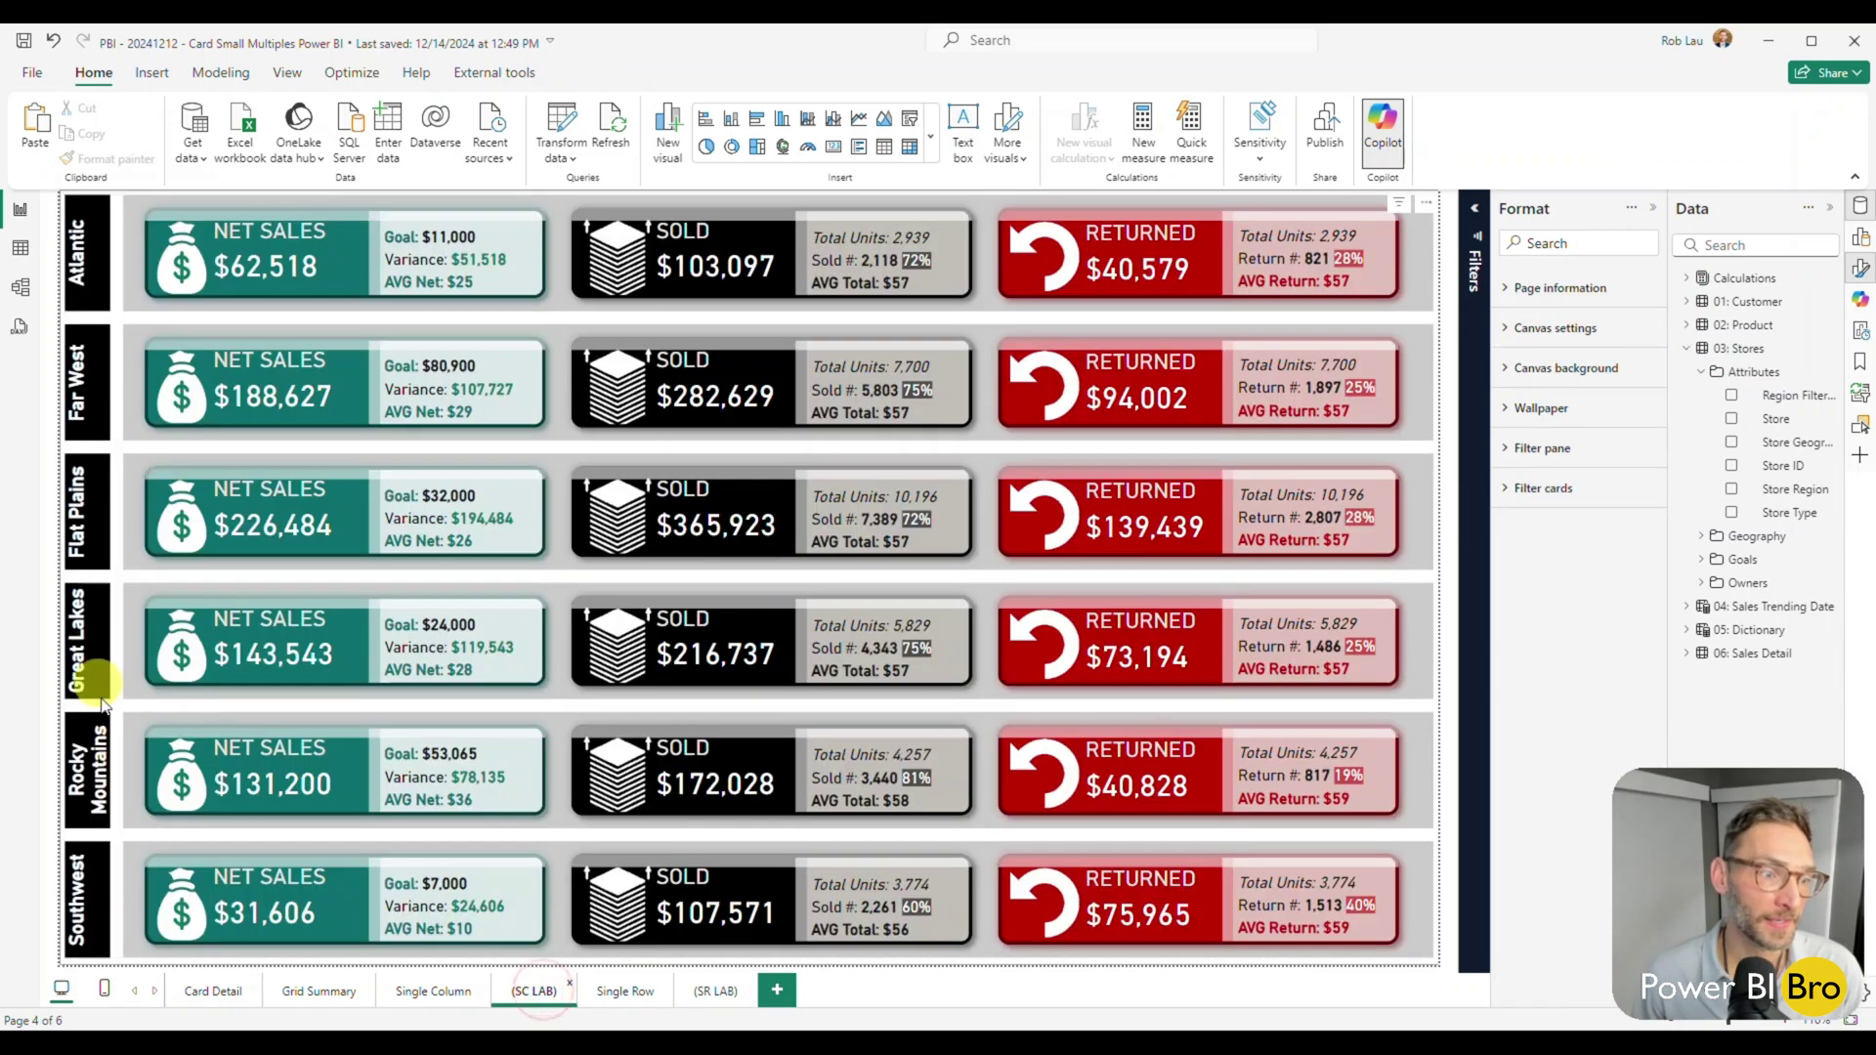
left_click(713, 991)
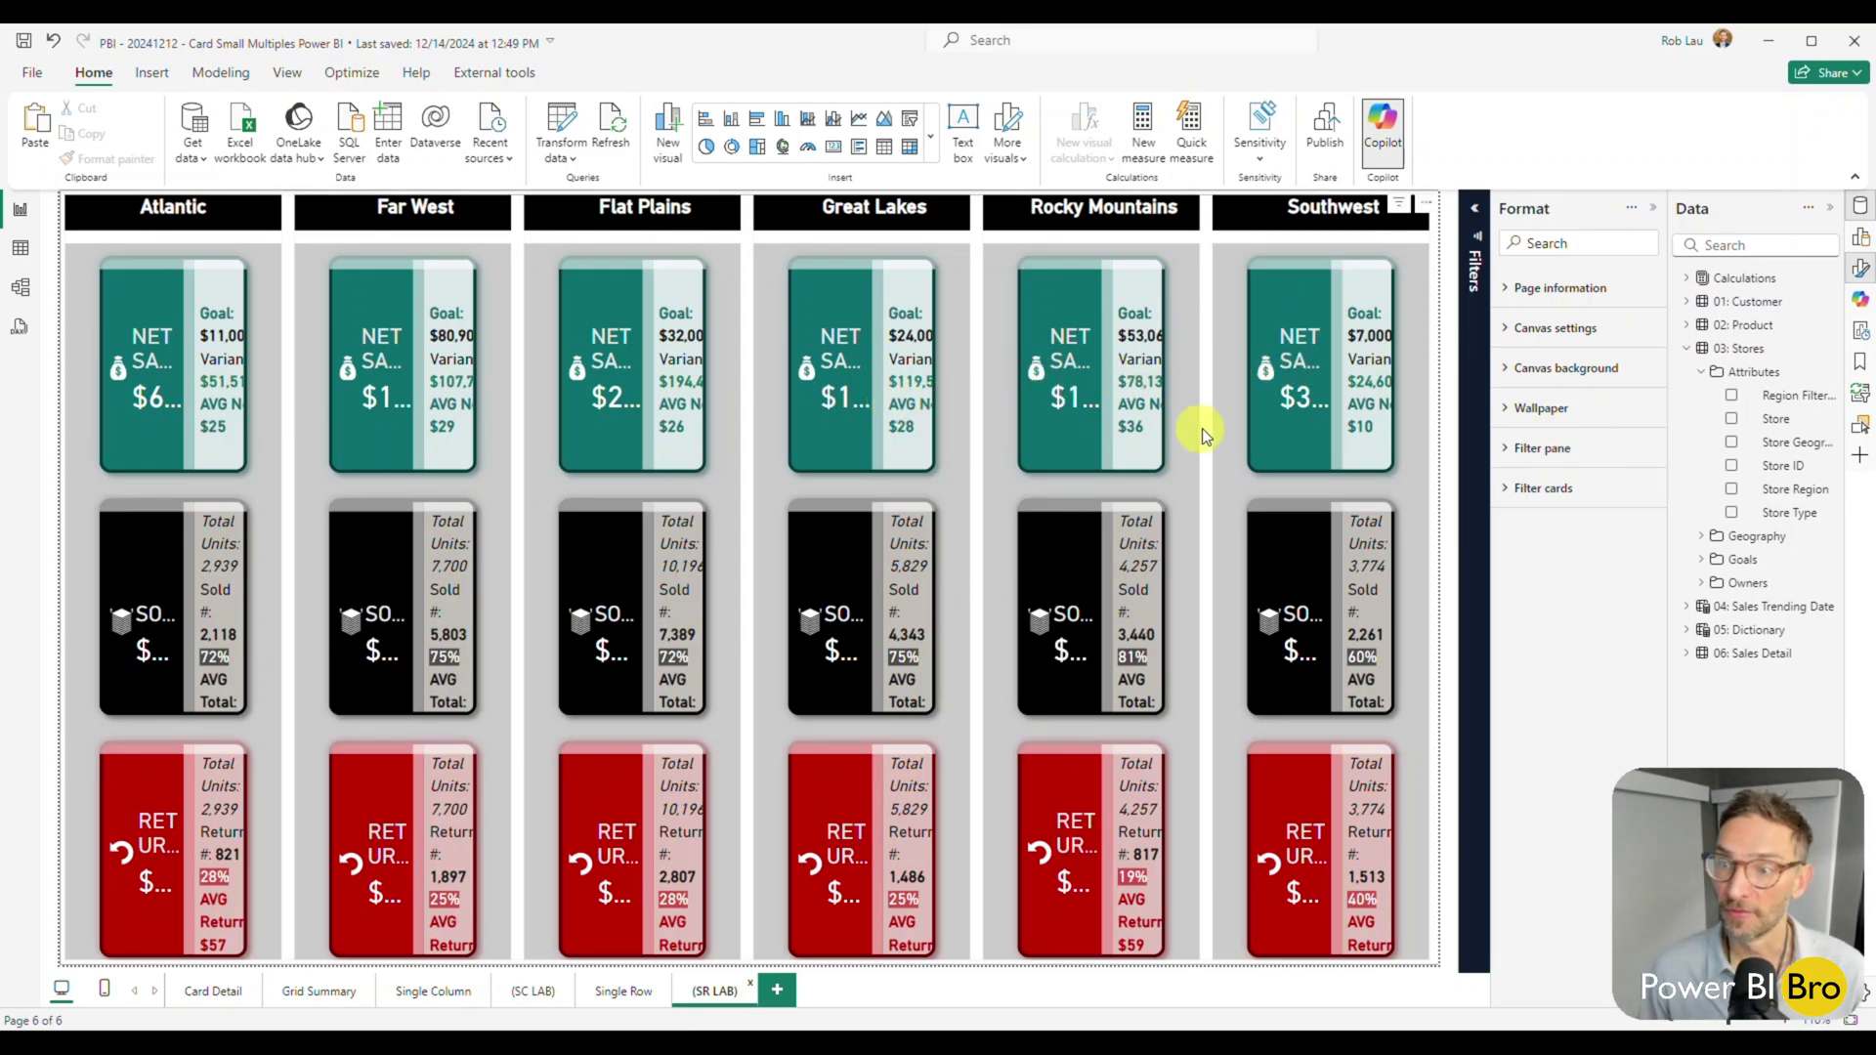
left_click(1430, 401)
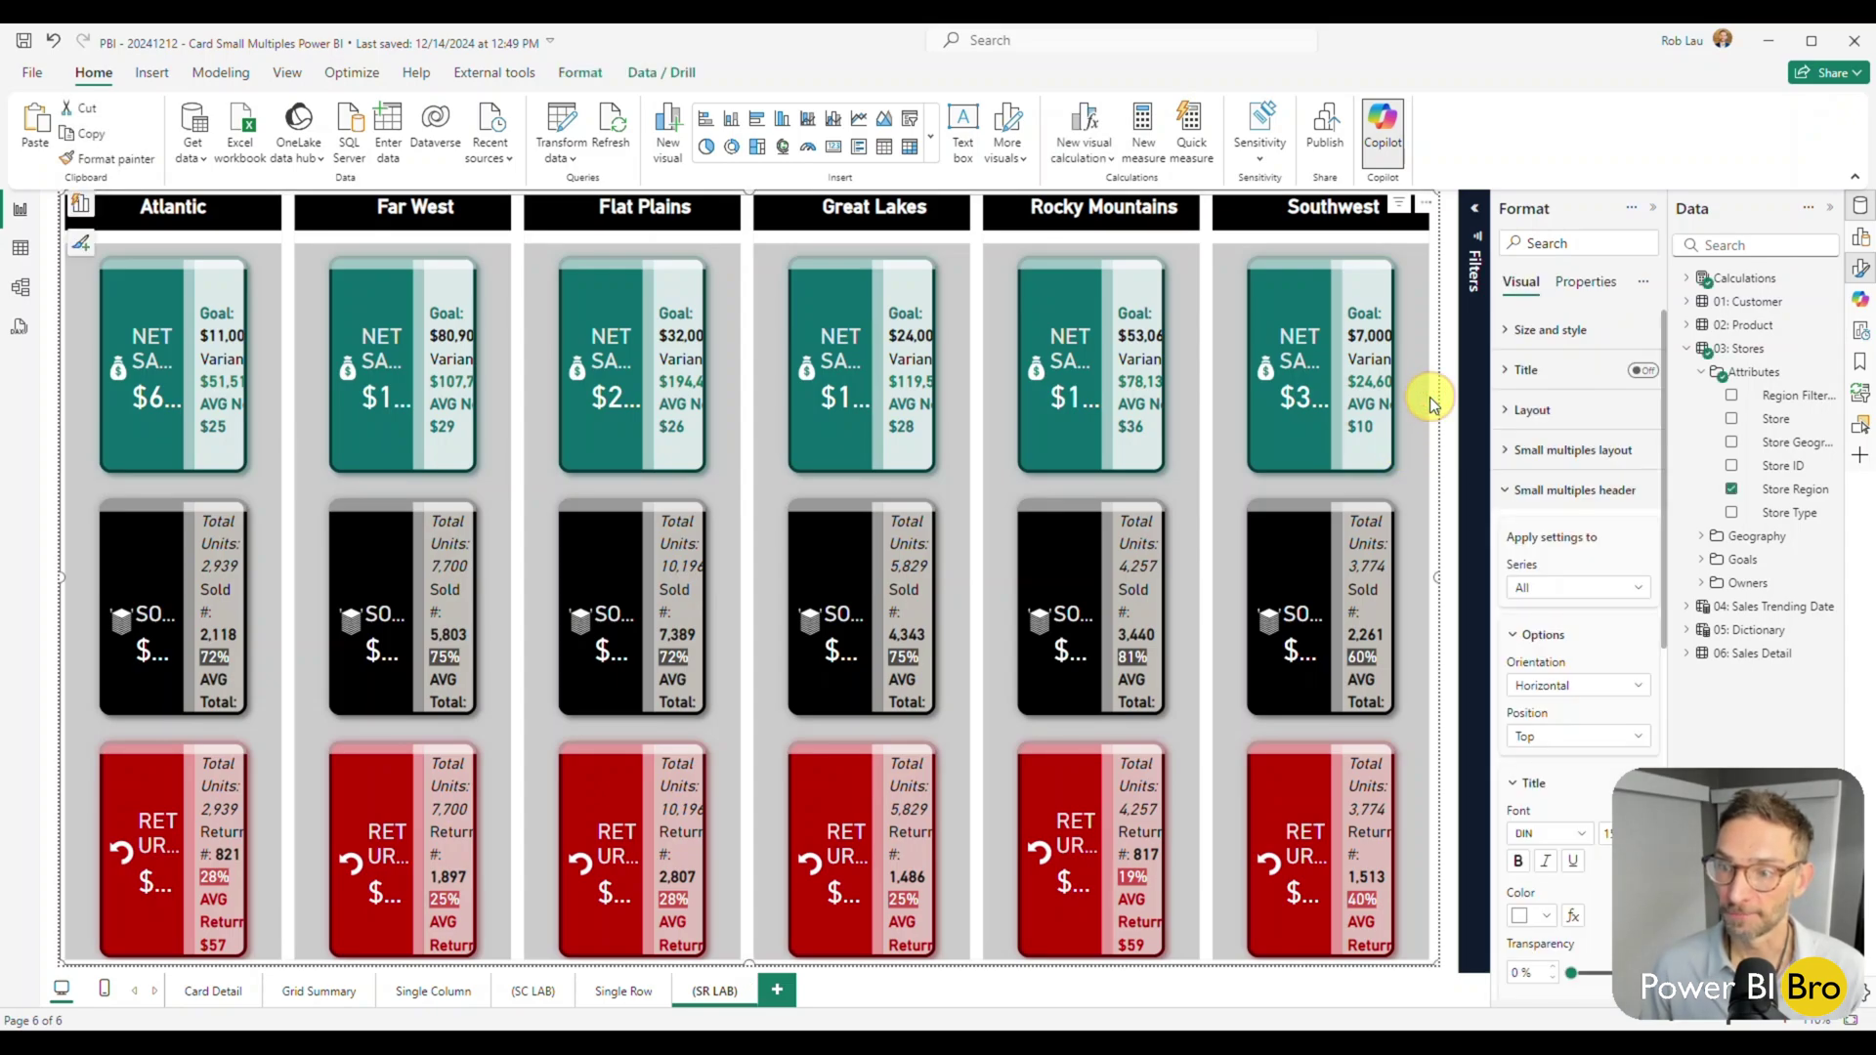
left_click(1521, 492)
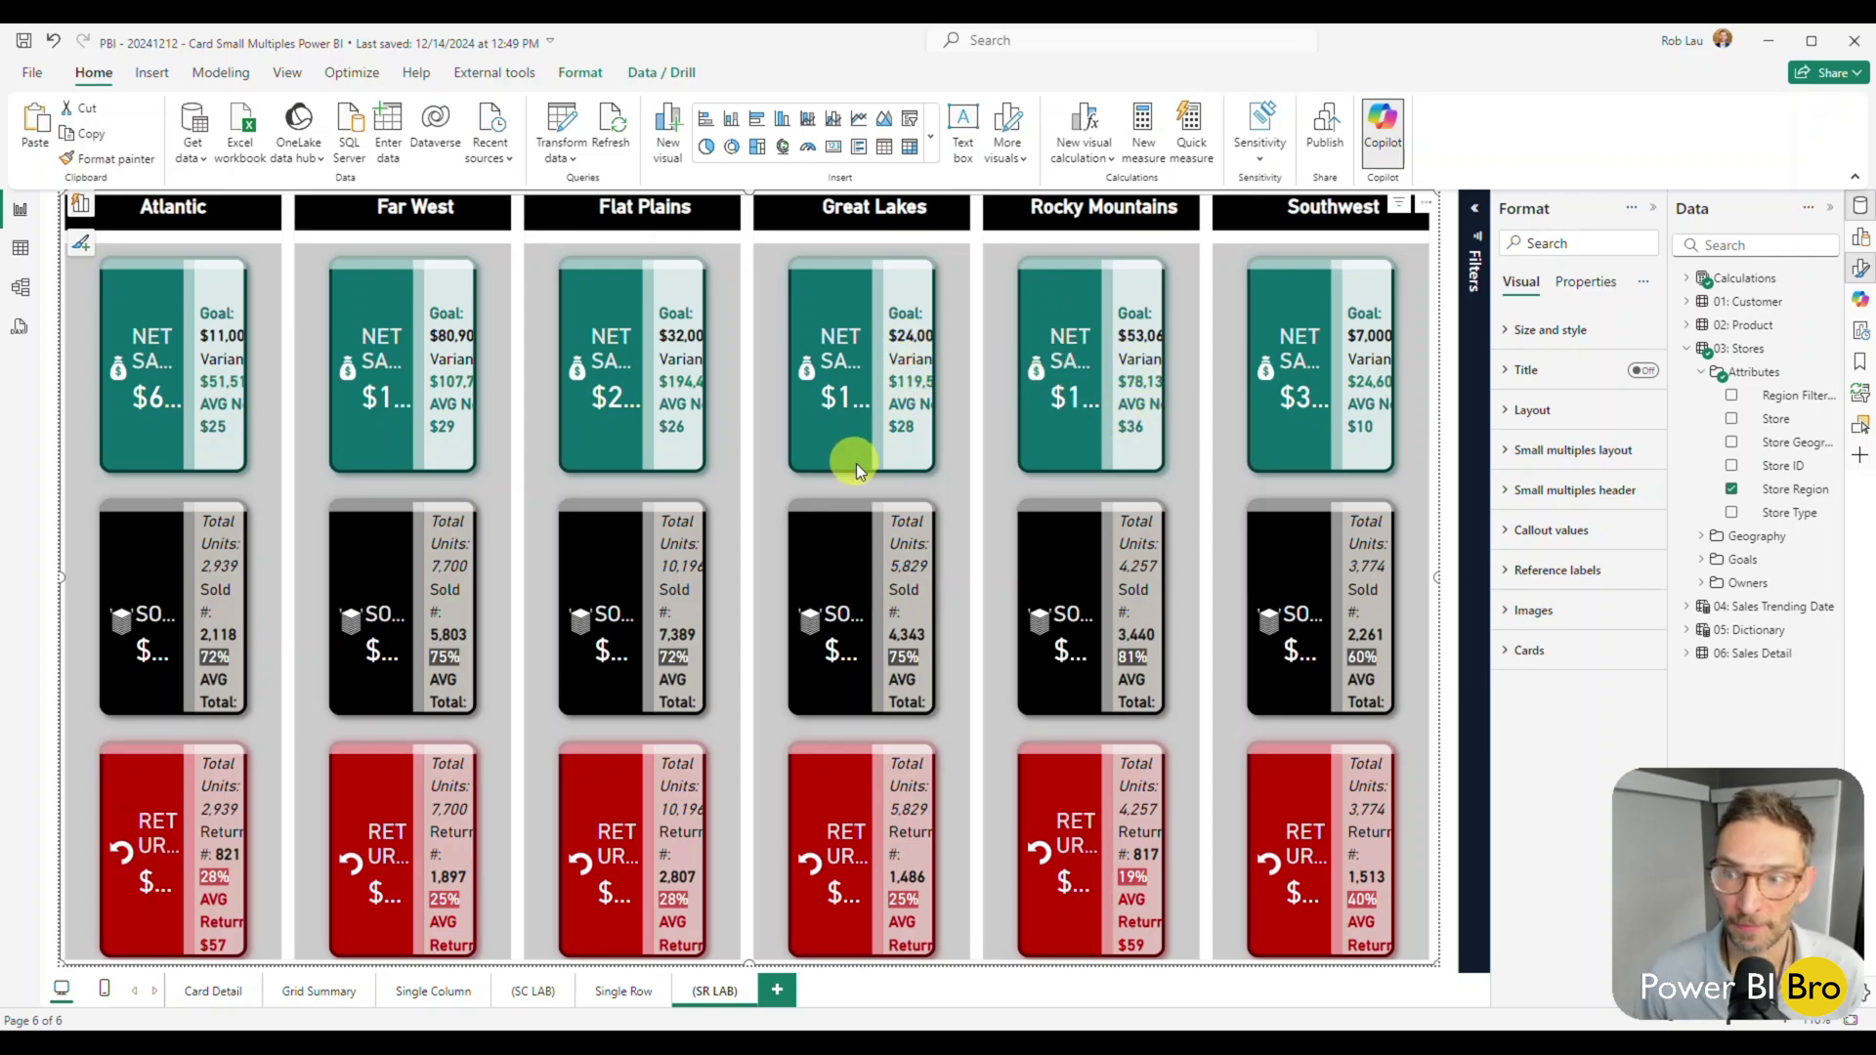
Step: Set the reference label position to Below callout on all cards
left_click(1554, 573)
scroll(1593, 536, "down", 3)
left_click(1543, 488)
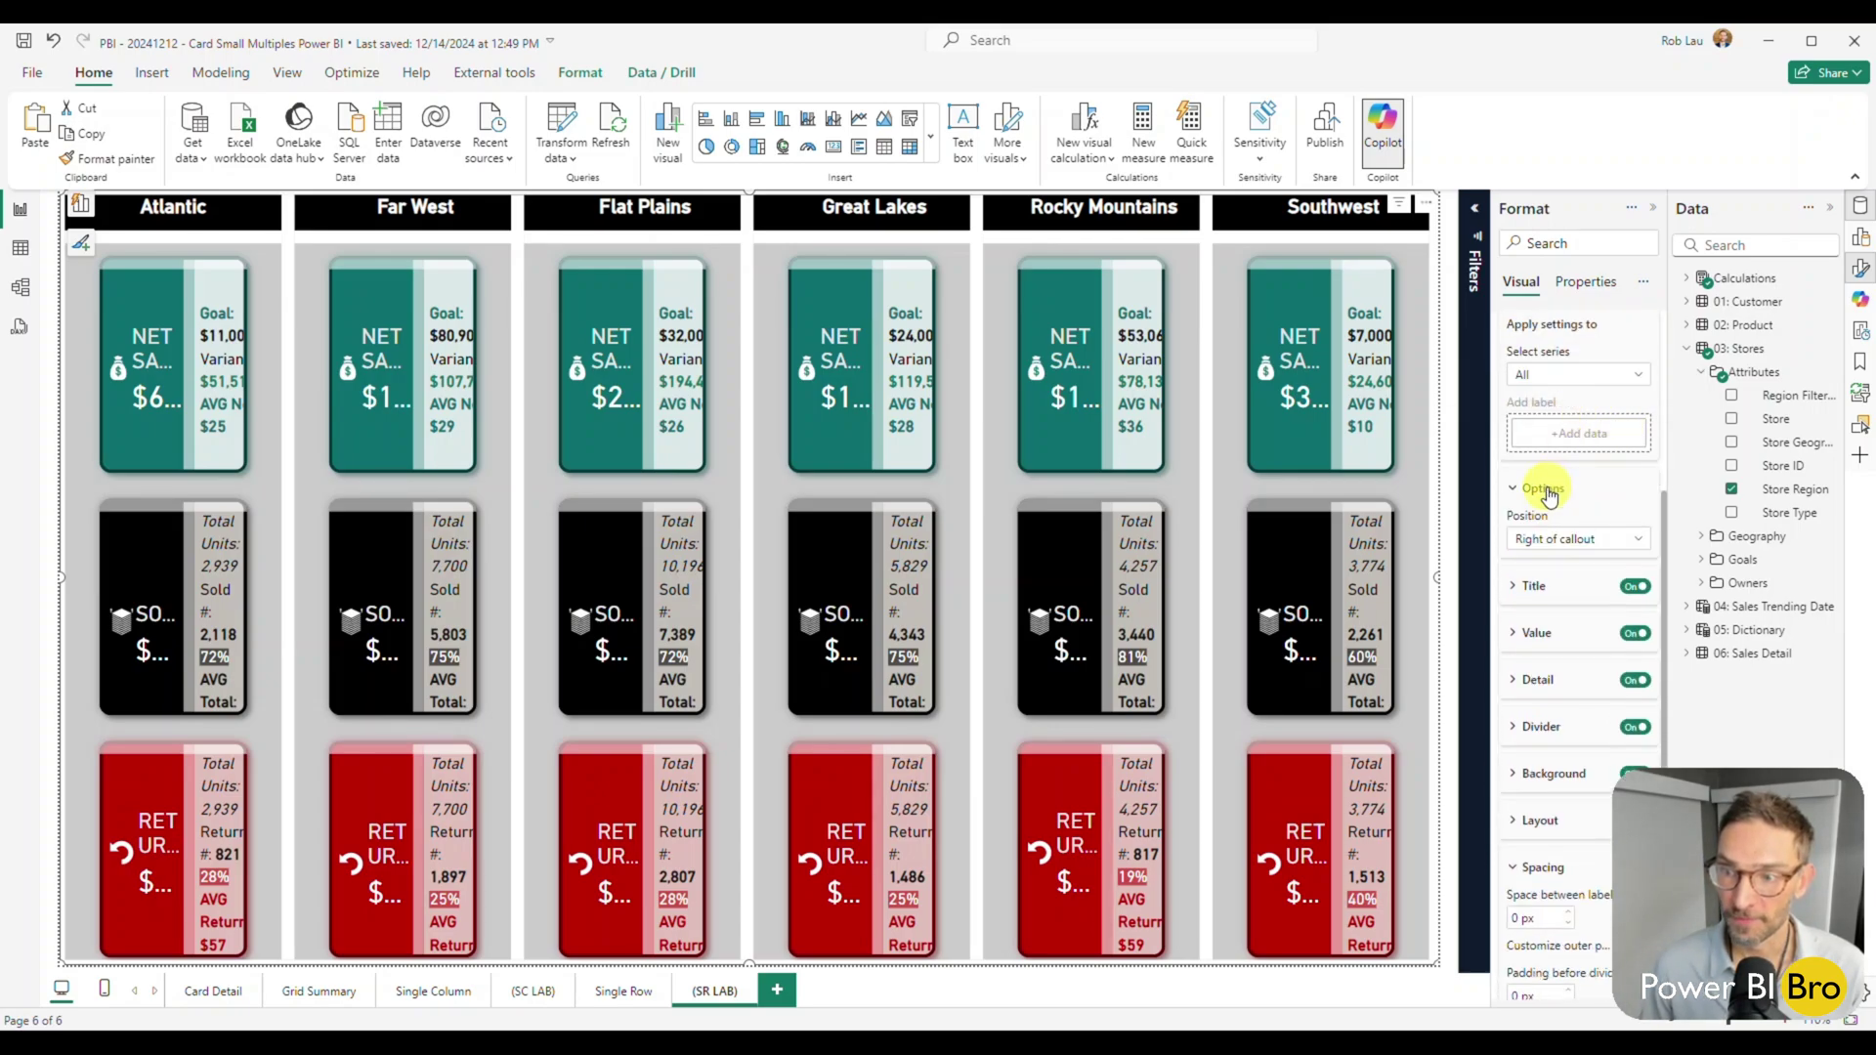
left_click(1570, 548)
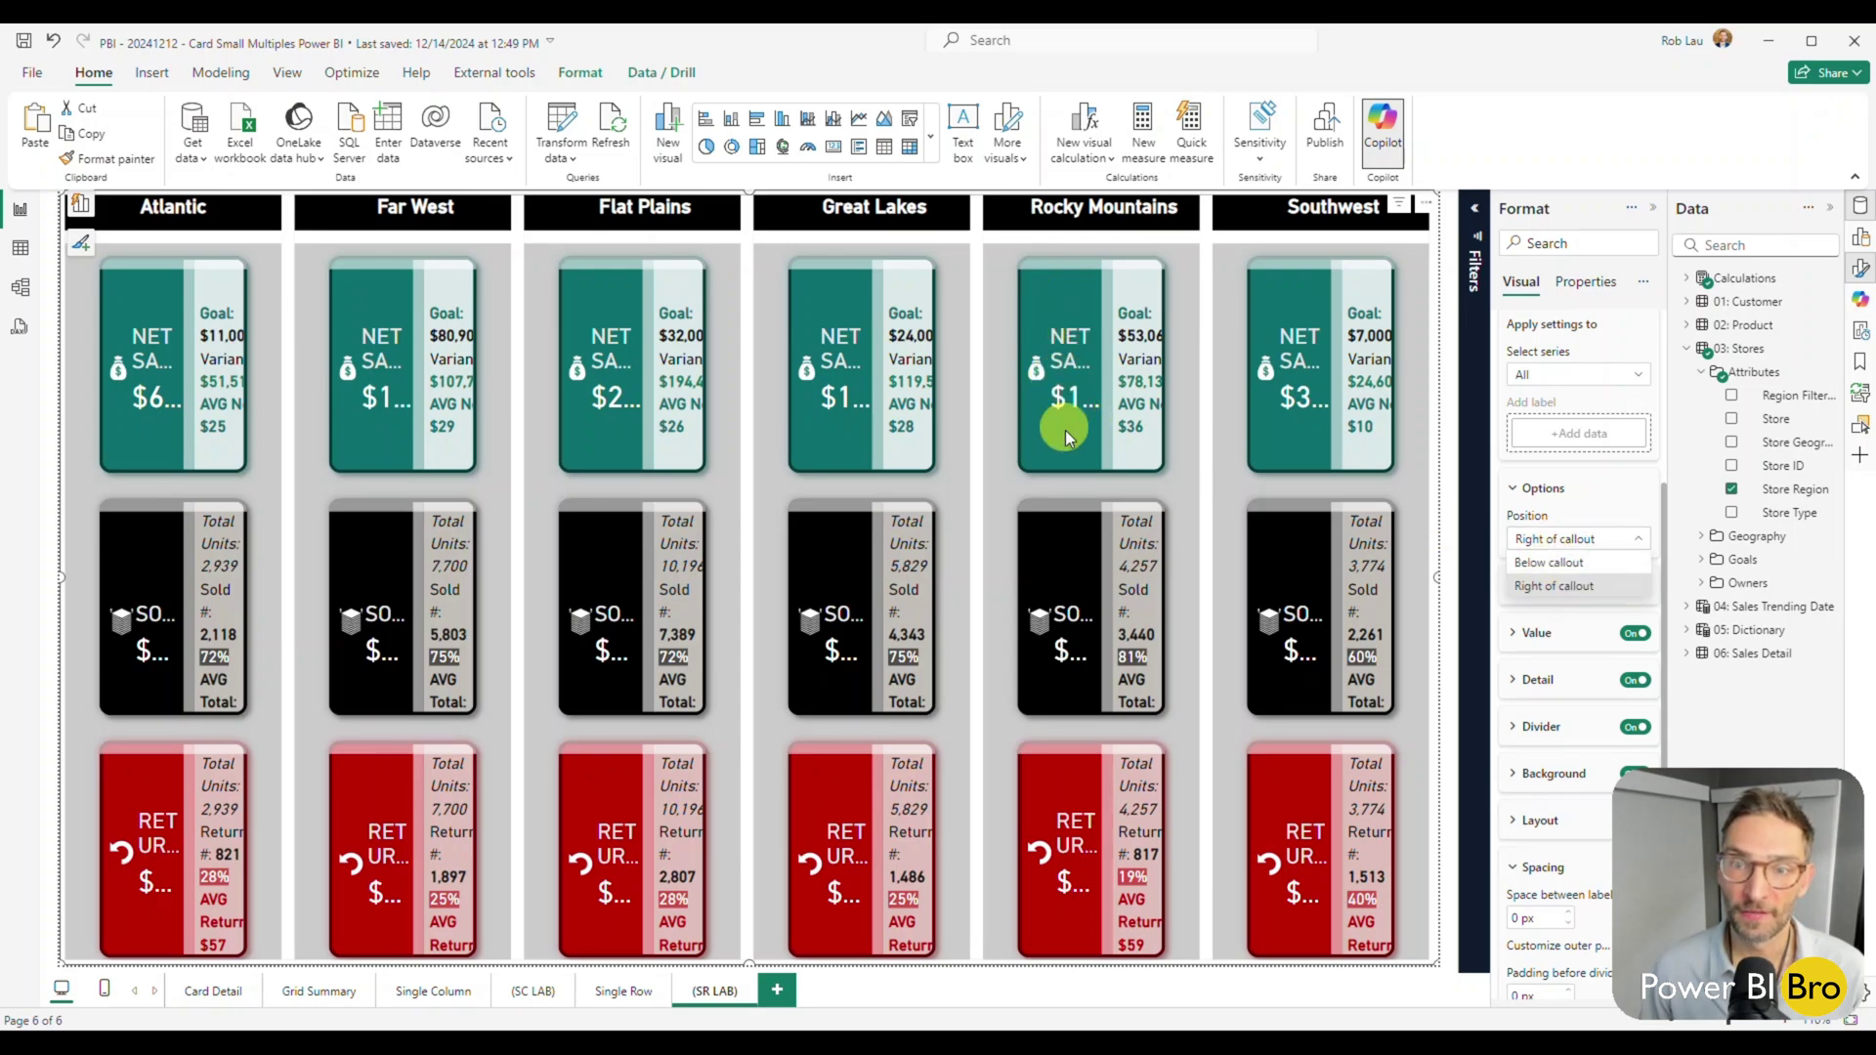
left_click(1553, 563)
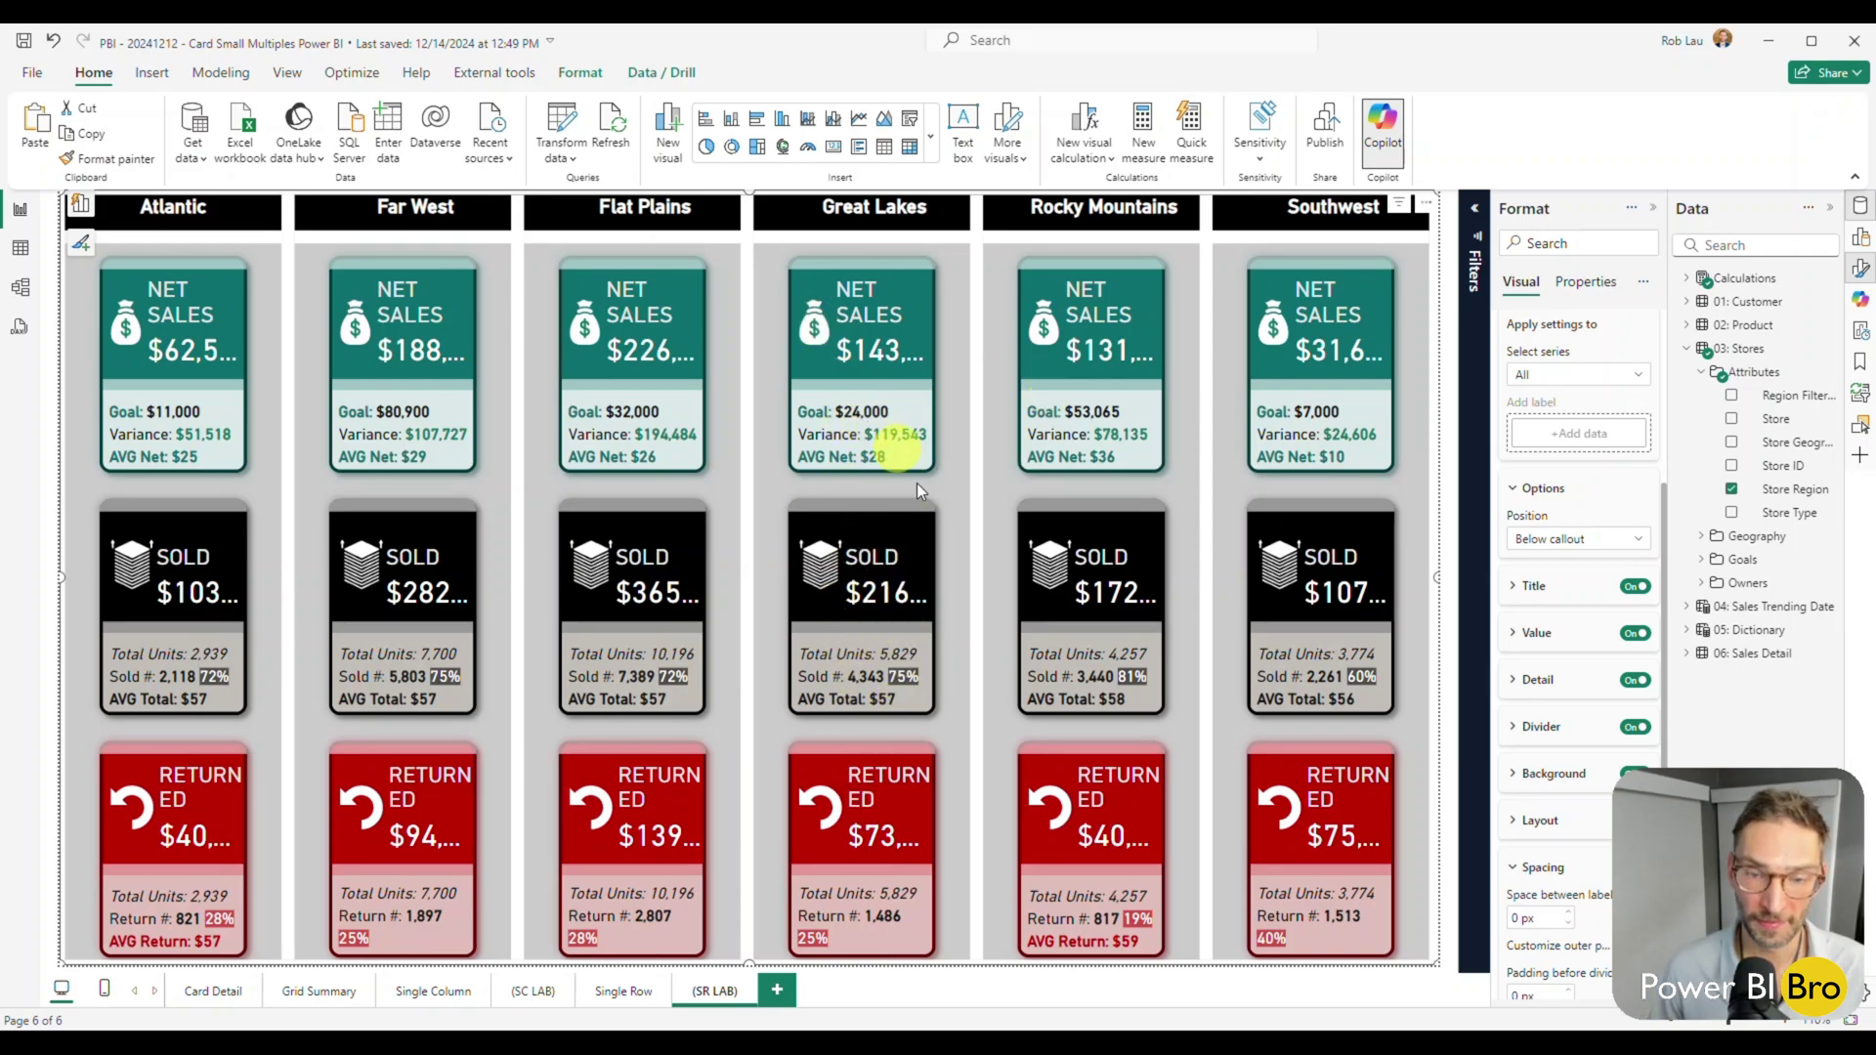
Step: Turn off the image for the NET SALES series
left_click(1542, 488)
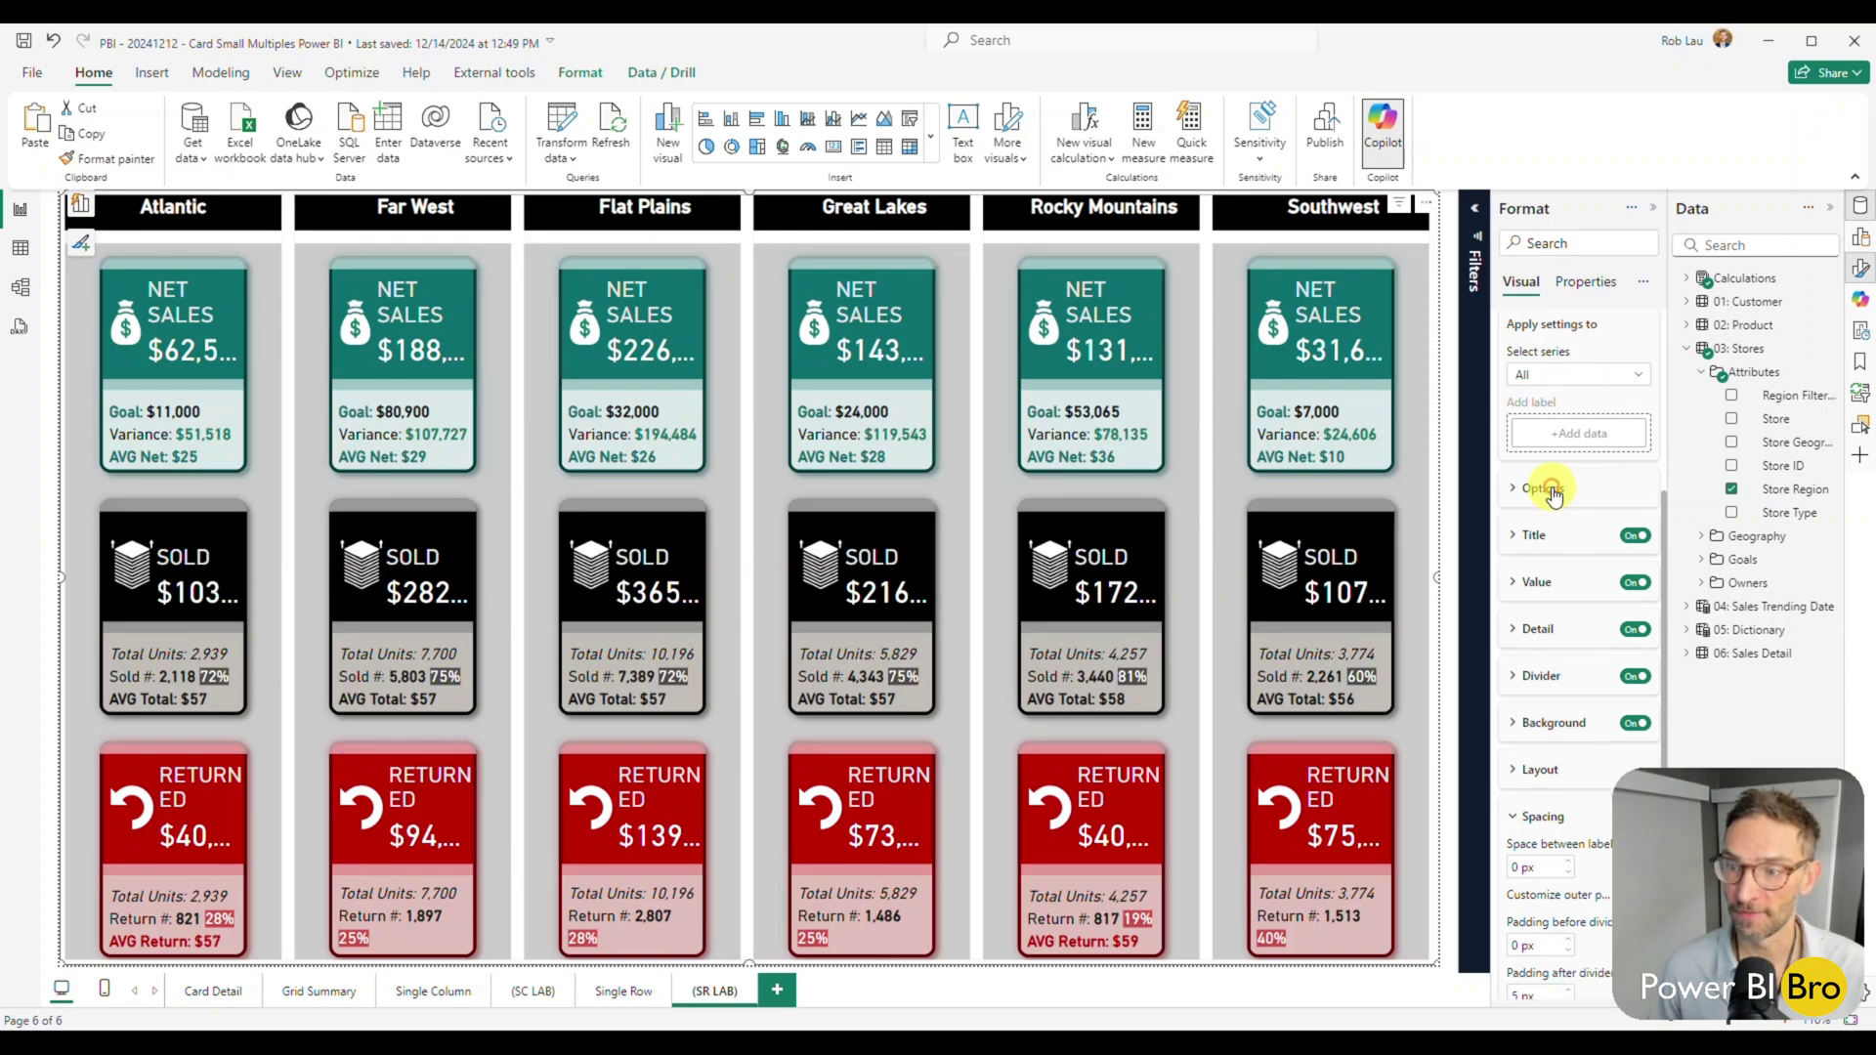
scroll(1552, 493, "up", 3)
left_click(1529, 369)
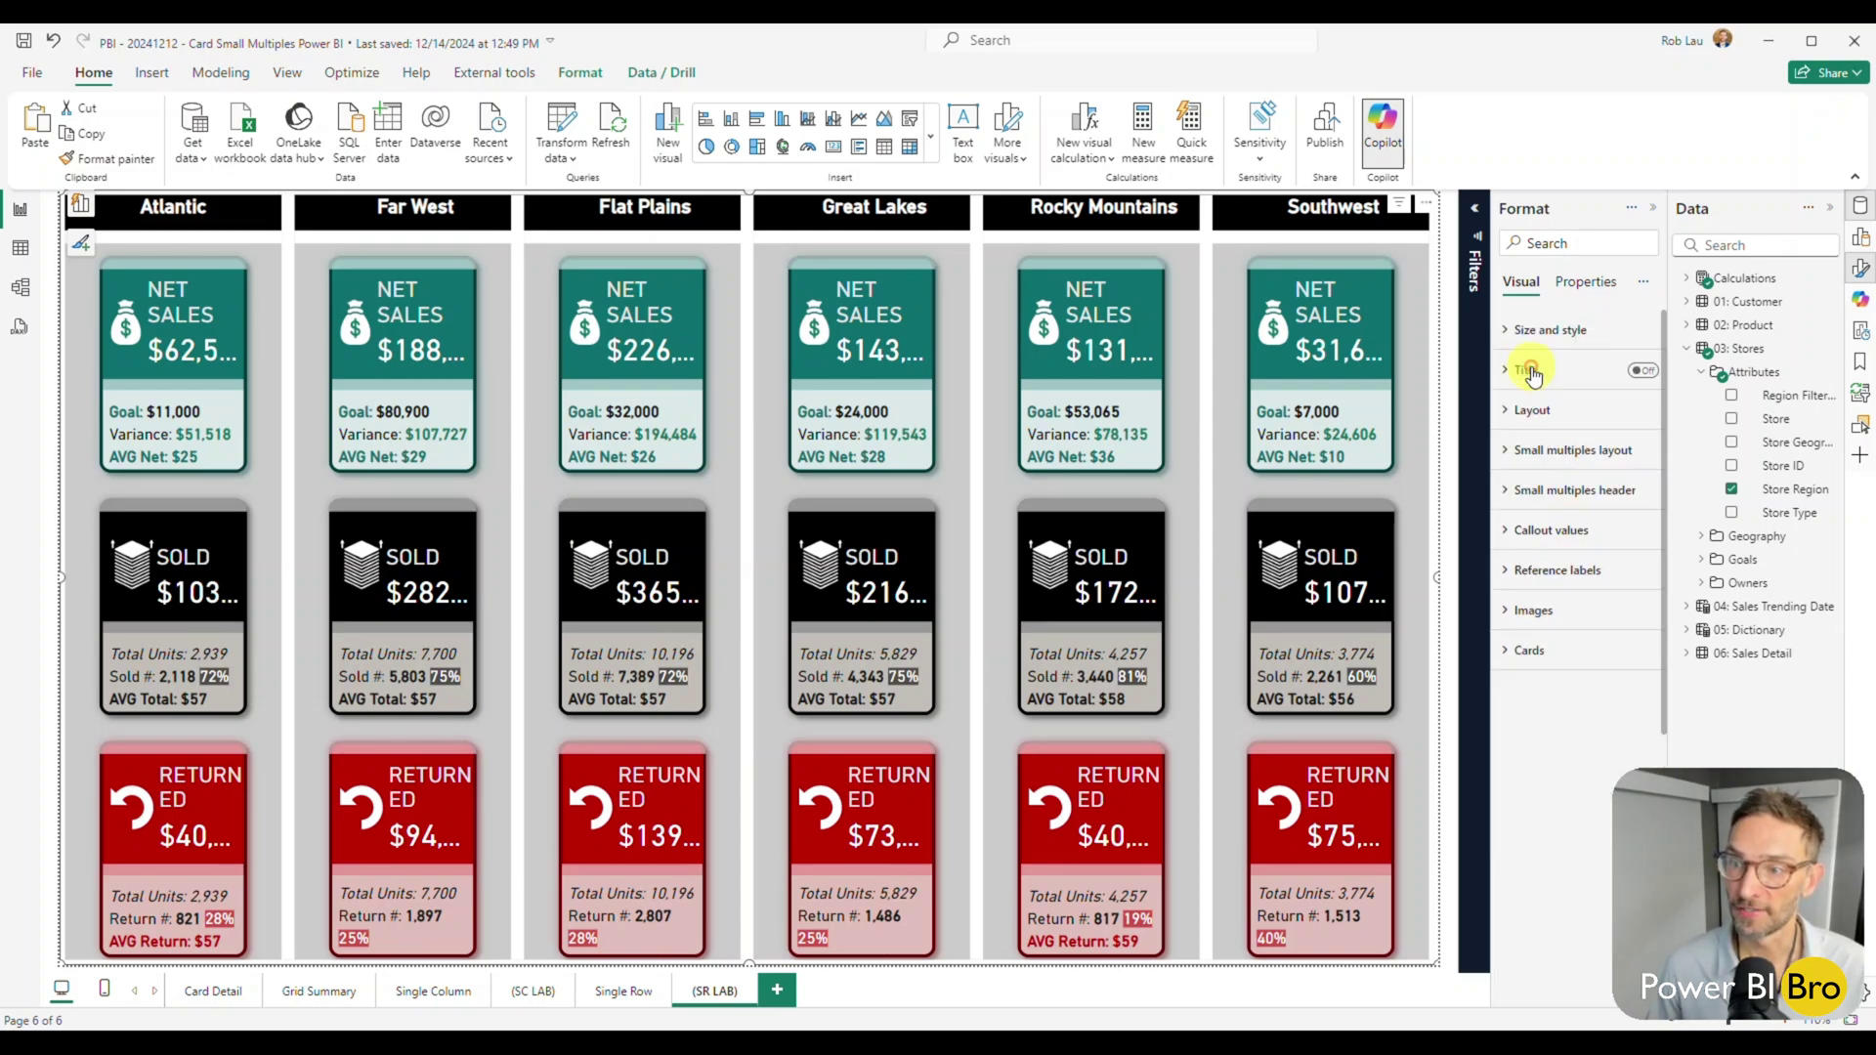
left_click(1532, 610)
scroll(1529, 615, "down", 3)
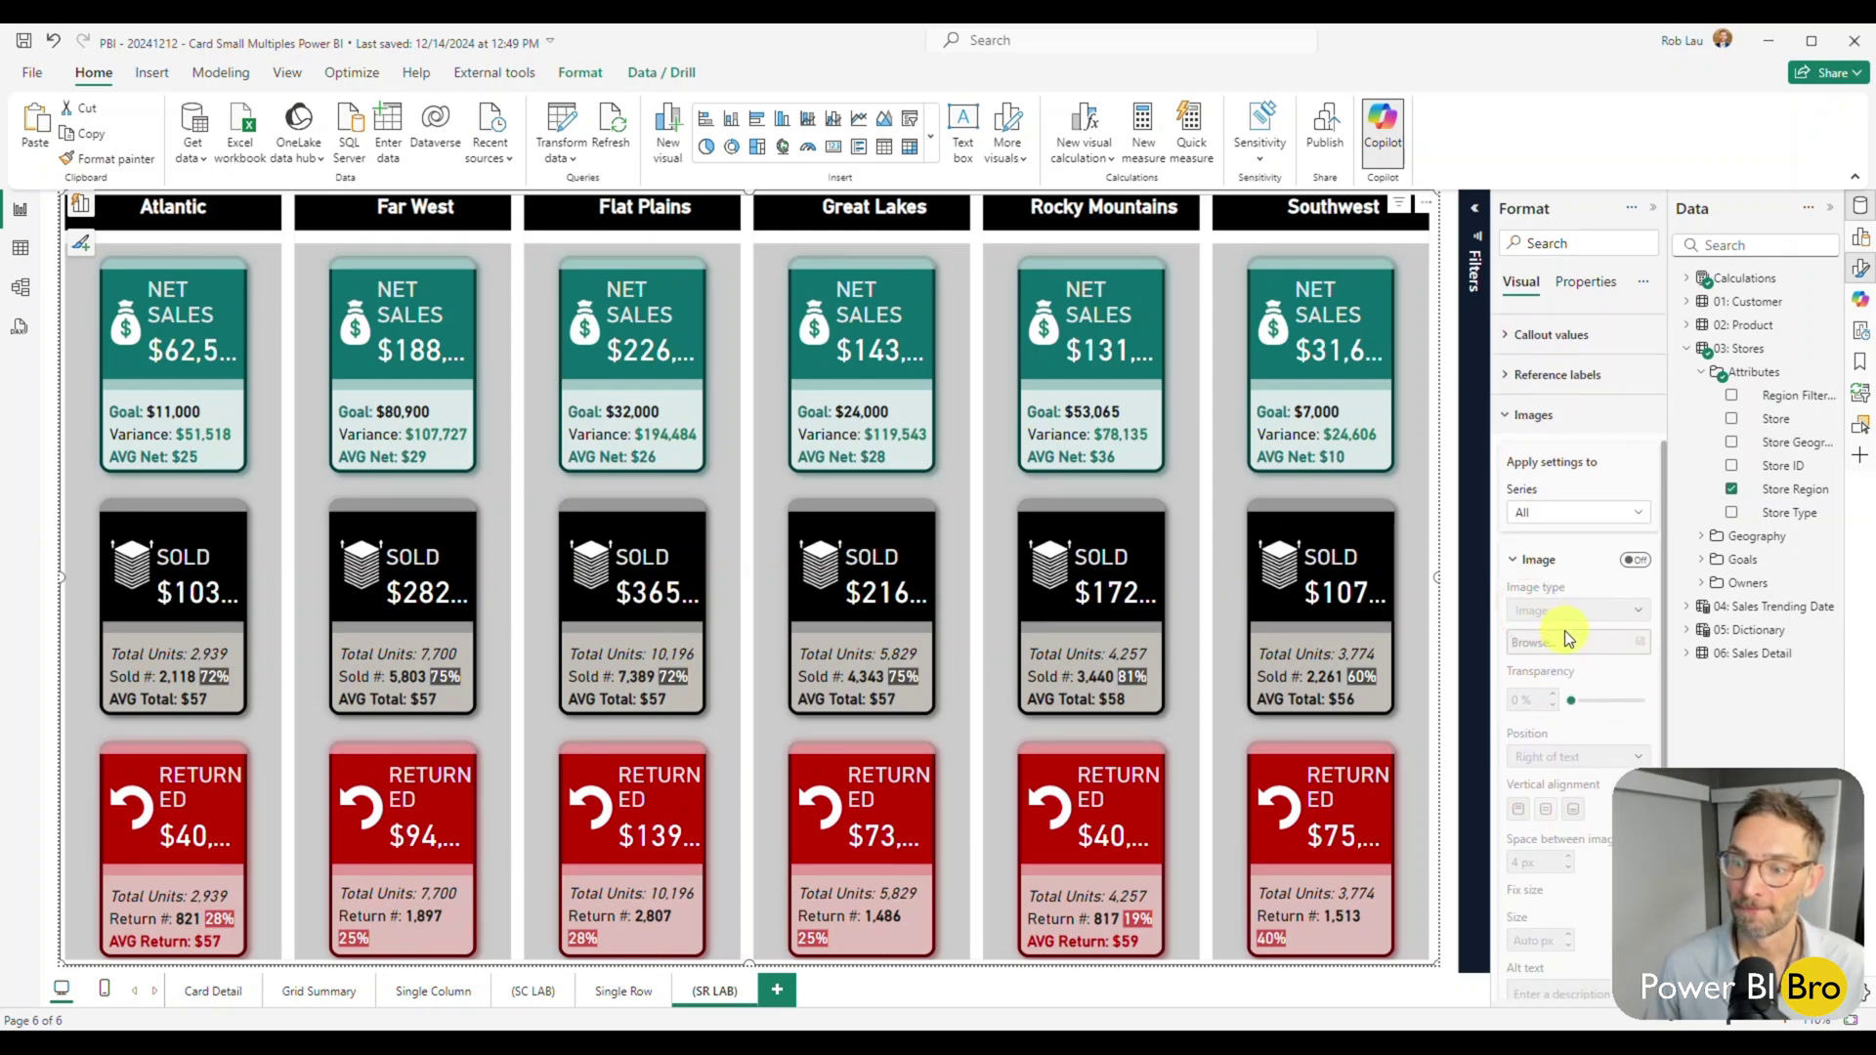
left_click(1563, 514)
left_click(1547, 557)
left_click(1638, 561)
Step: Turn off the image for the SOLD series
left_click(1647, 563)
left_click(1558, 511)
left_click(1543, 568)
left_click(1644, 562)
Step: Turn off the image for the RETURNED series
left_click(1644, 563)
left_click(1557, 511)
left_click(1542, 590)
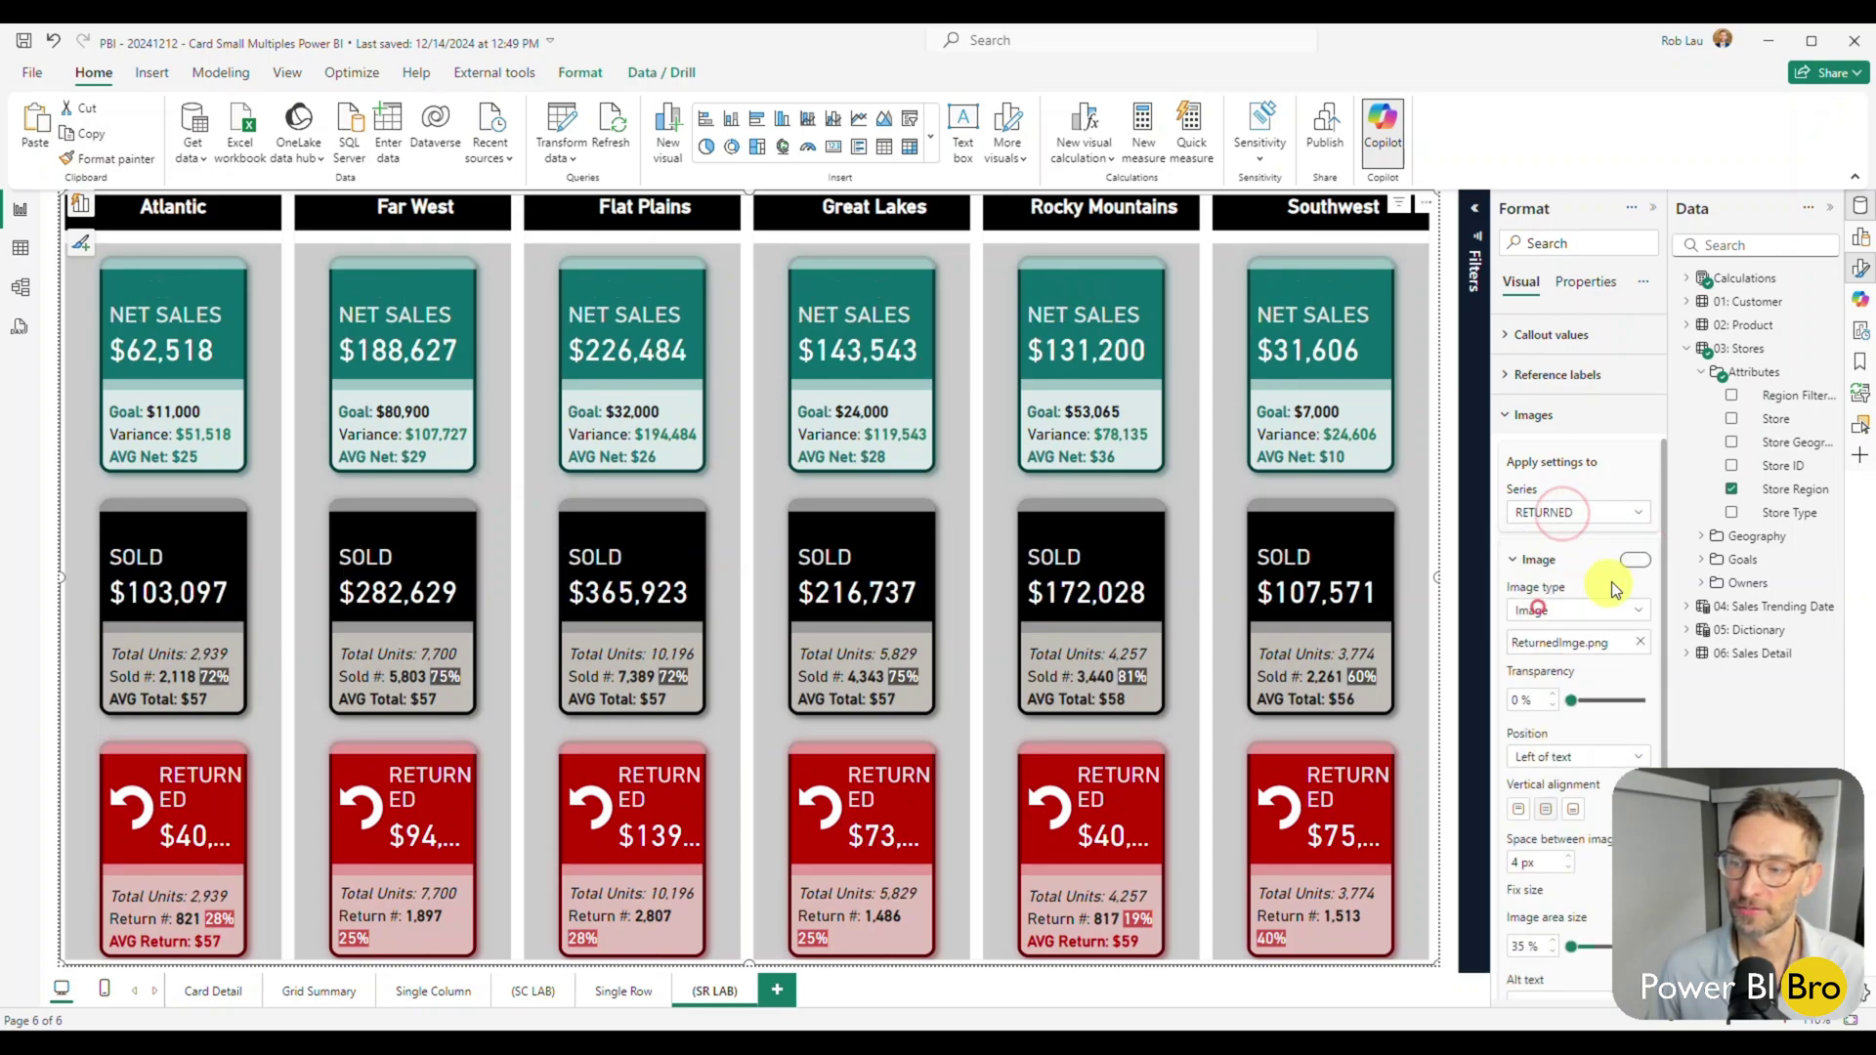
left_click(1632, 563)
left_click(1632, 563)
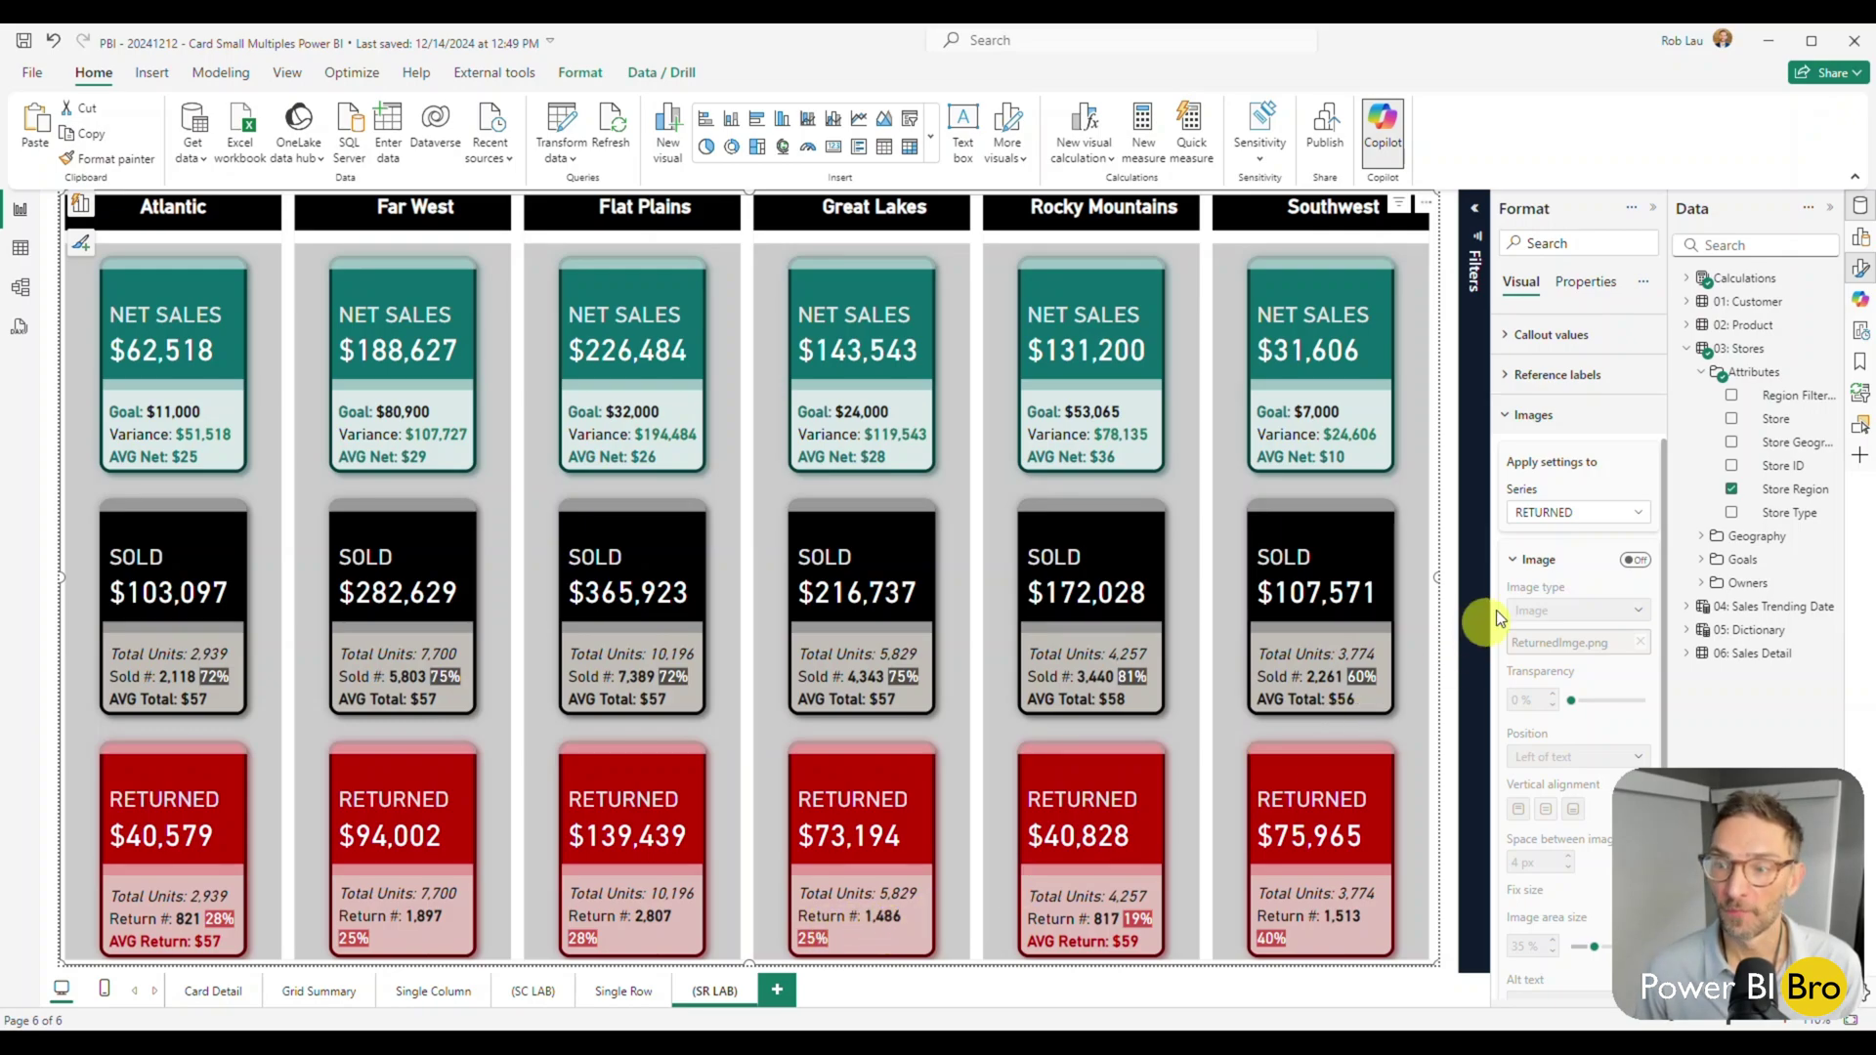
left_click(1536, 418)
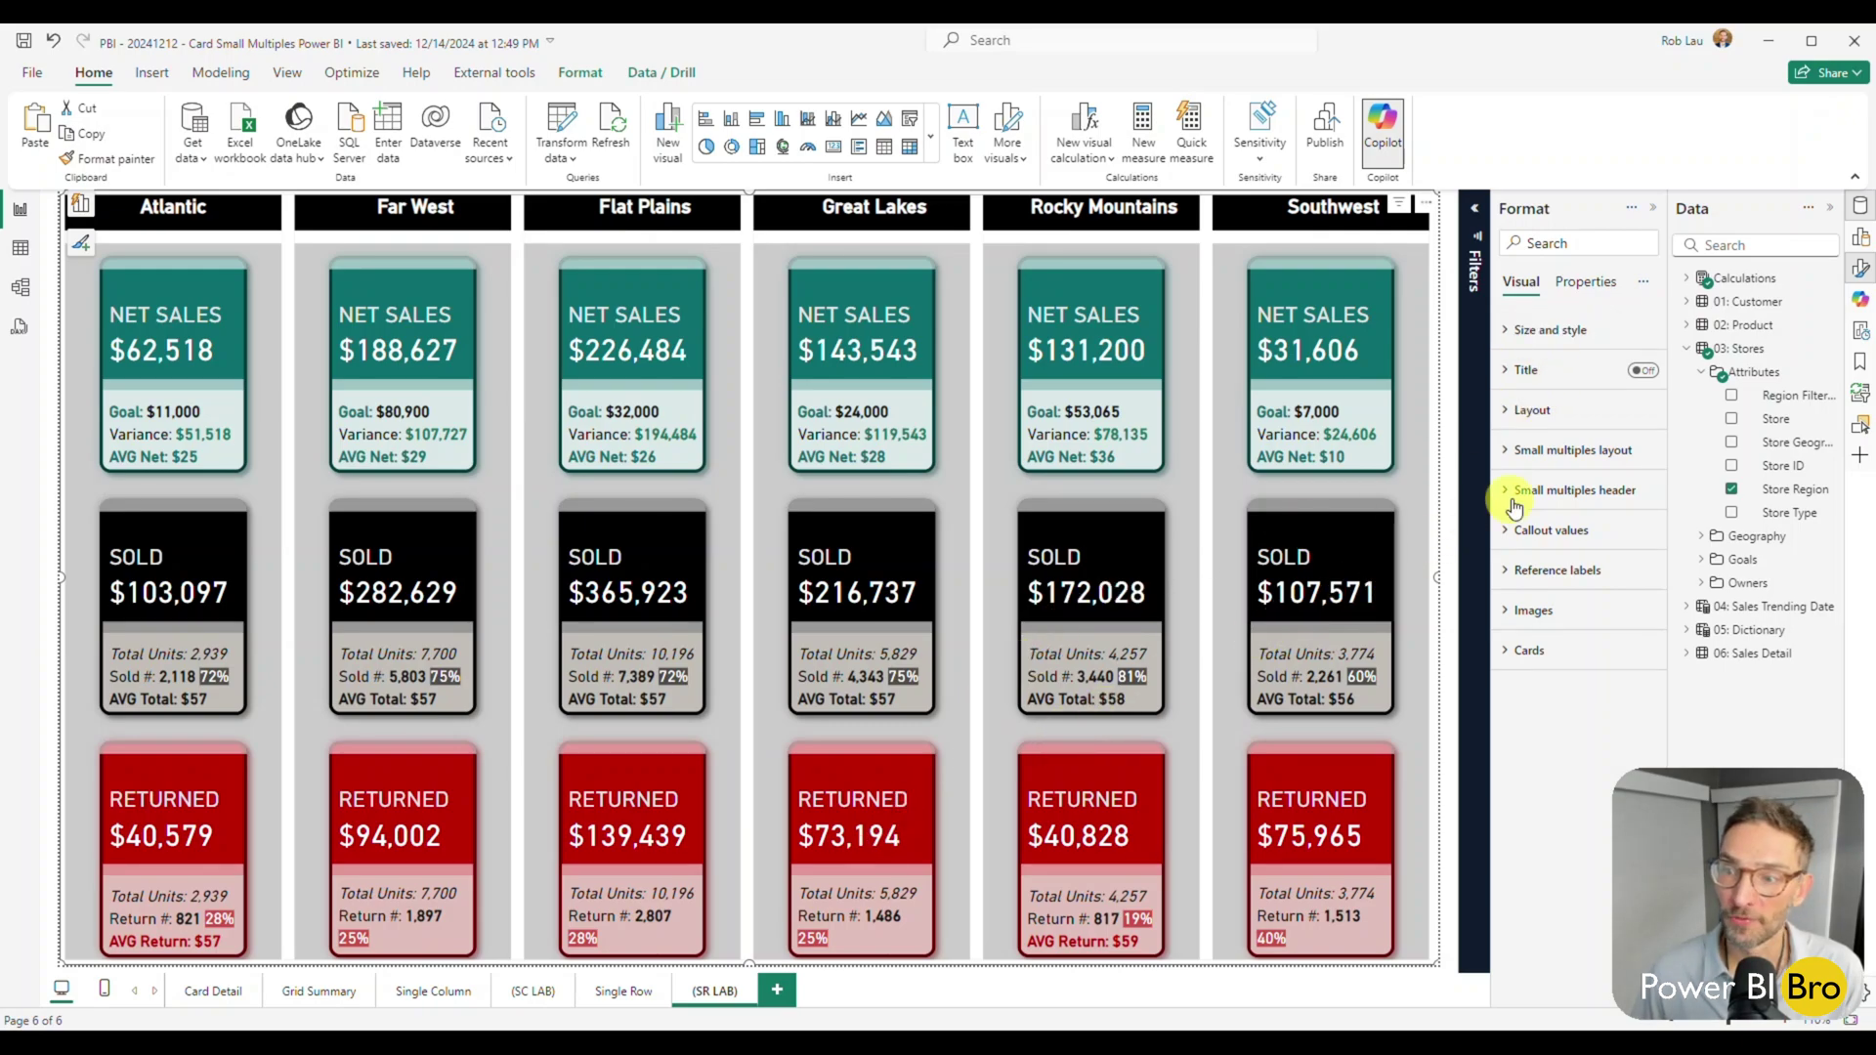
Step: Select the Units Returned Absolute reference label of the RETURNED series
left_click(1537, 570)
scroll(1595, 581, "down", 1)
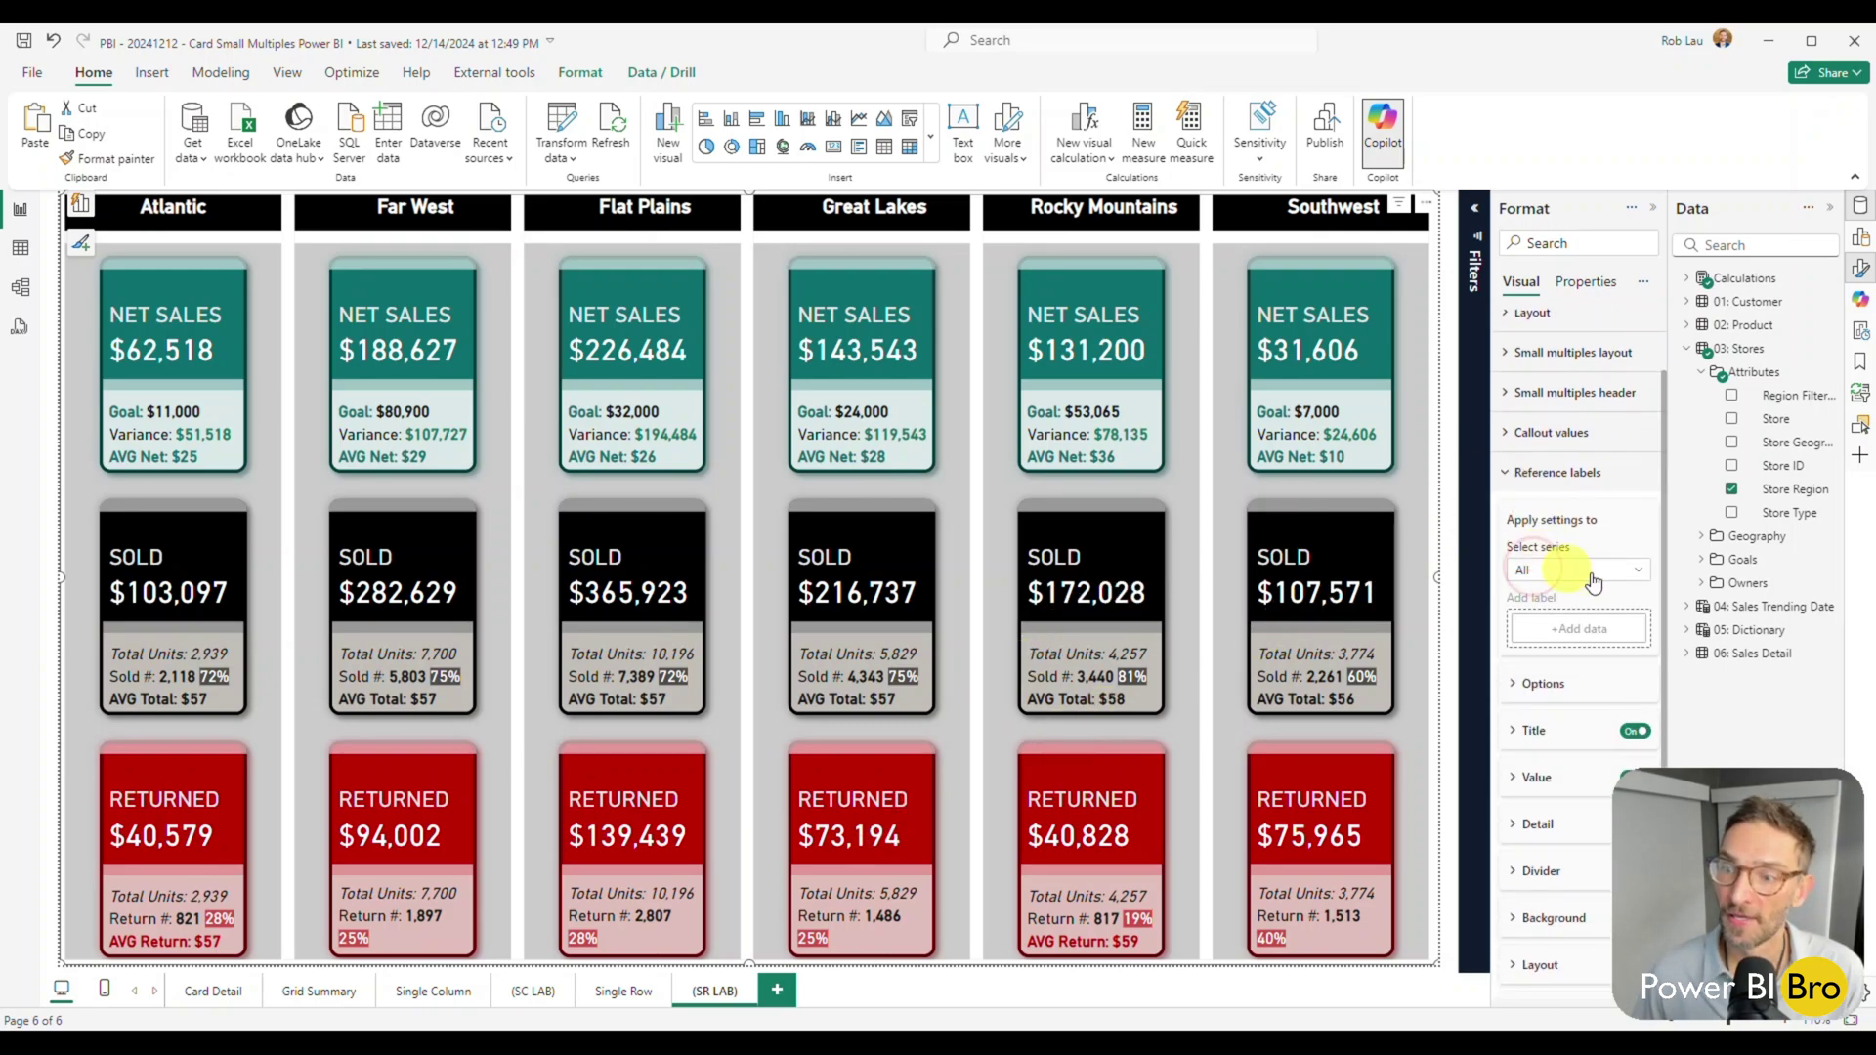
left_click(1590, 578)
left_click(1563, 662)
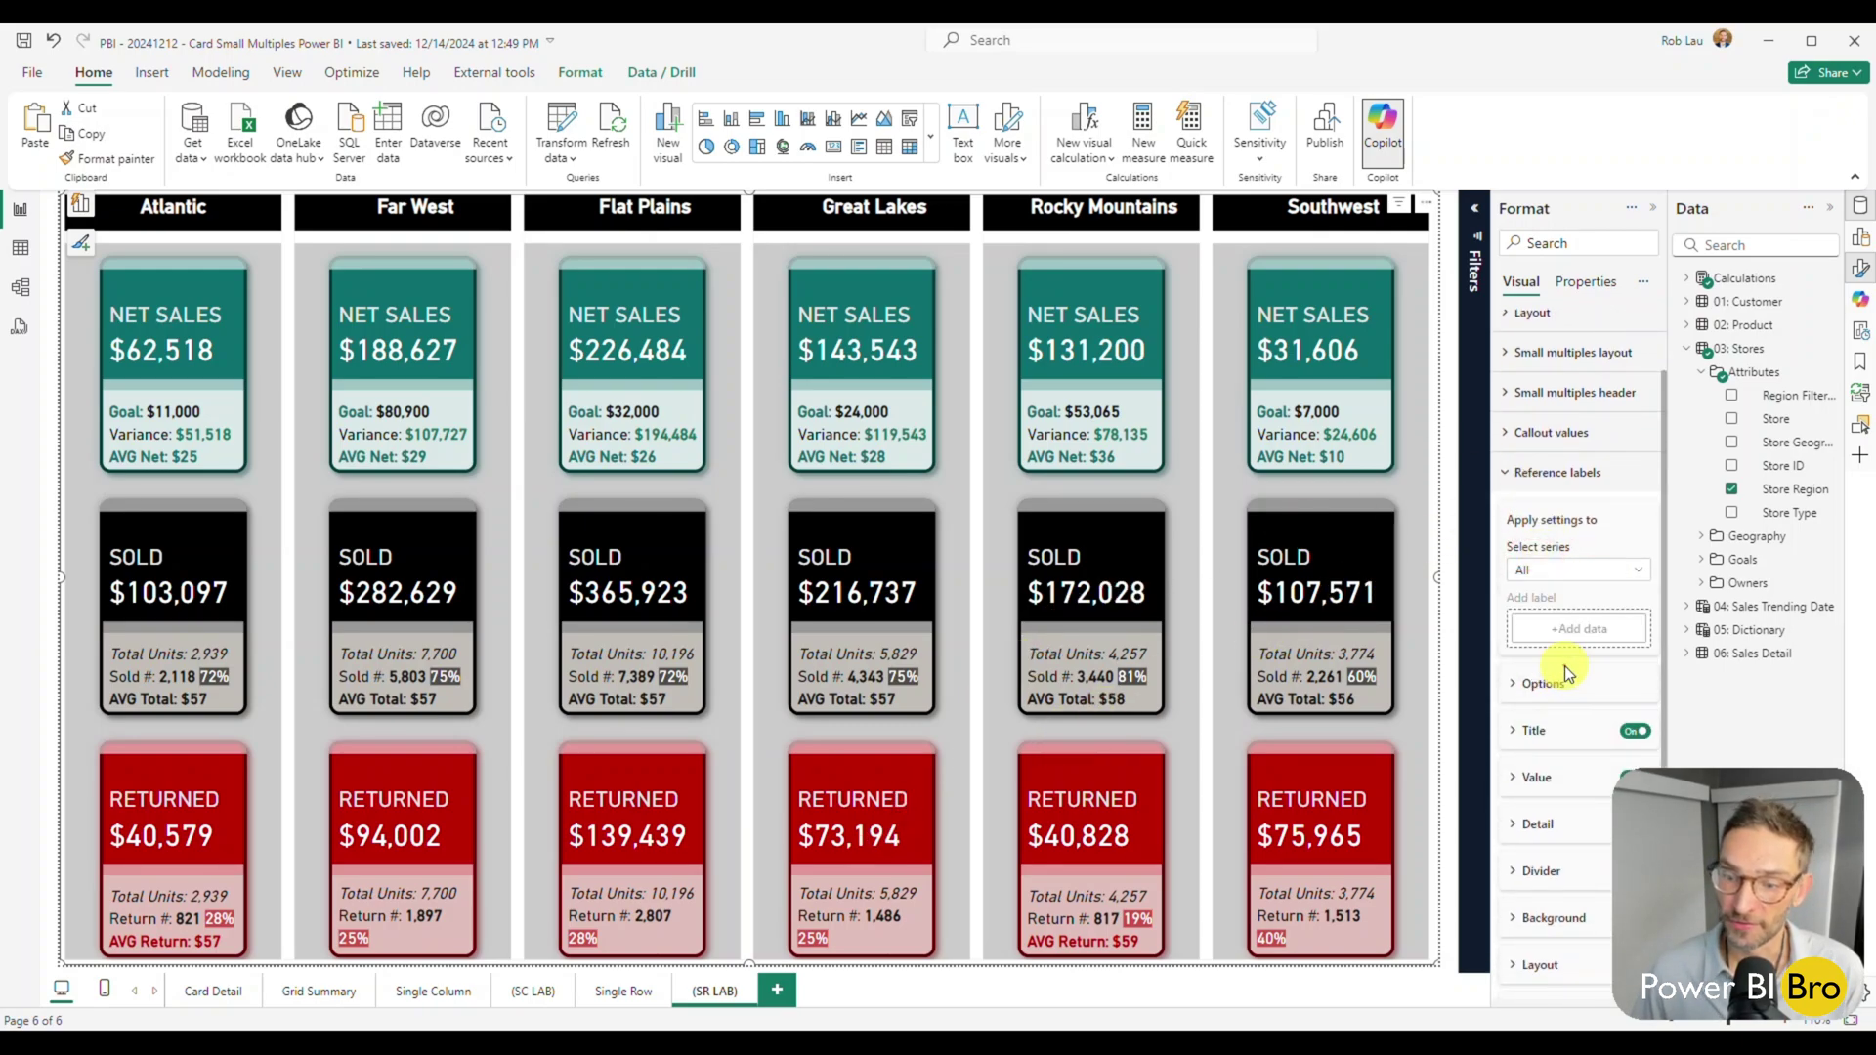
scroll(1591, 602, "down", 4)
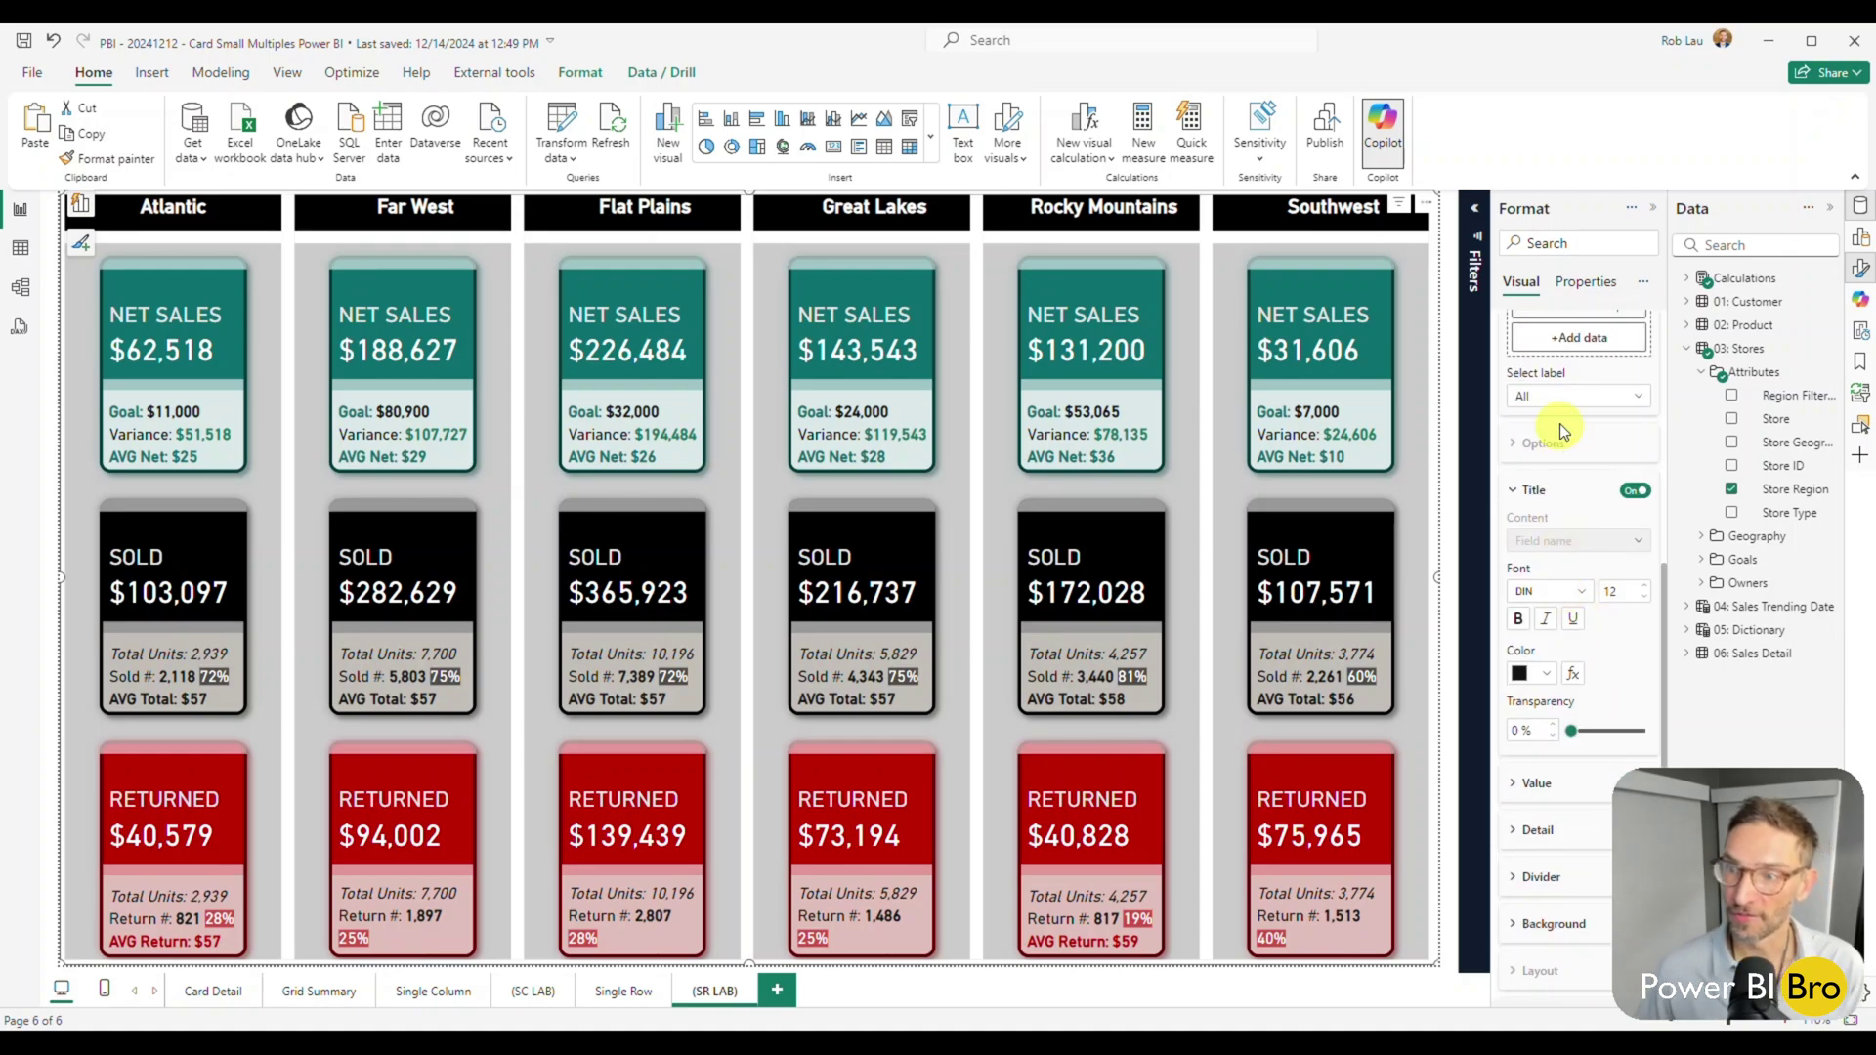
left_click(1564, 396)
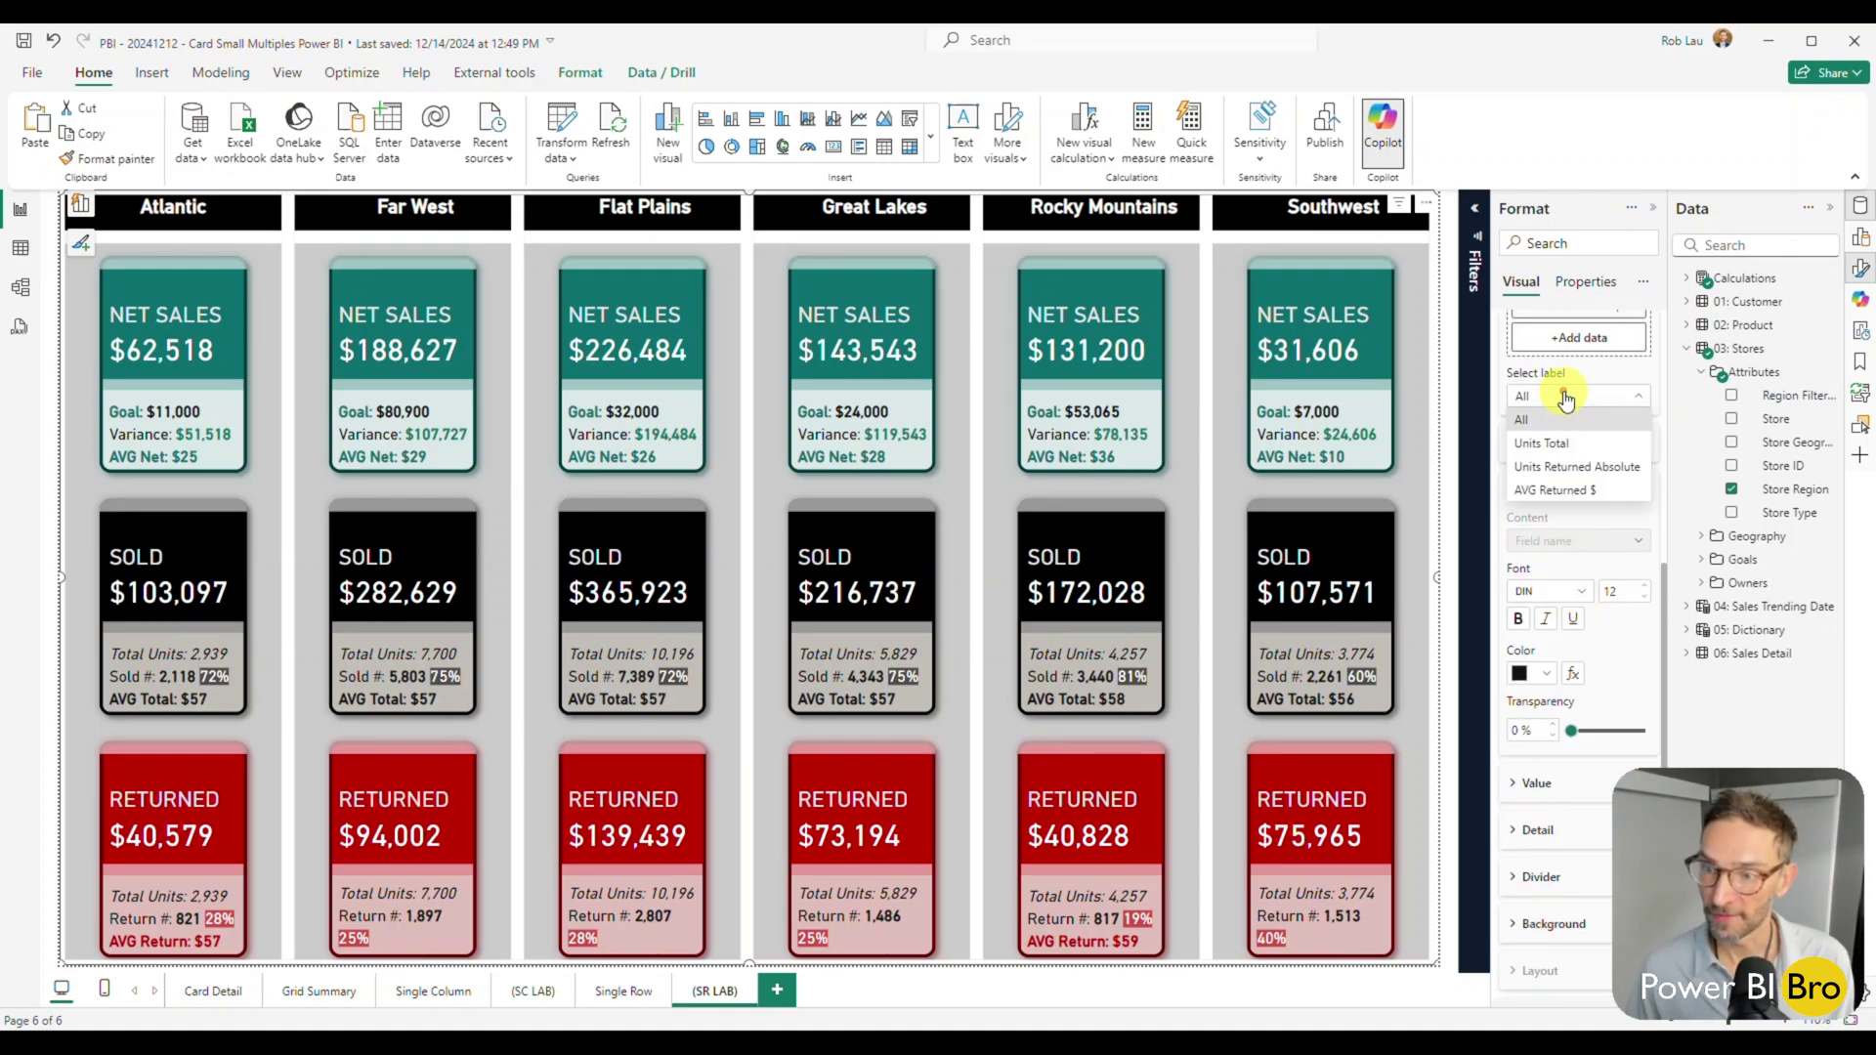
left_click(1576, 469)
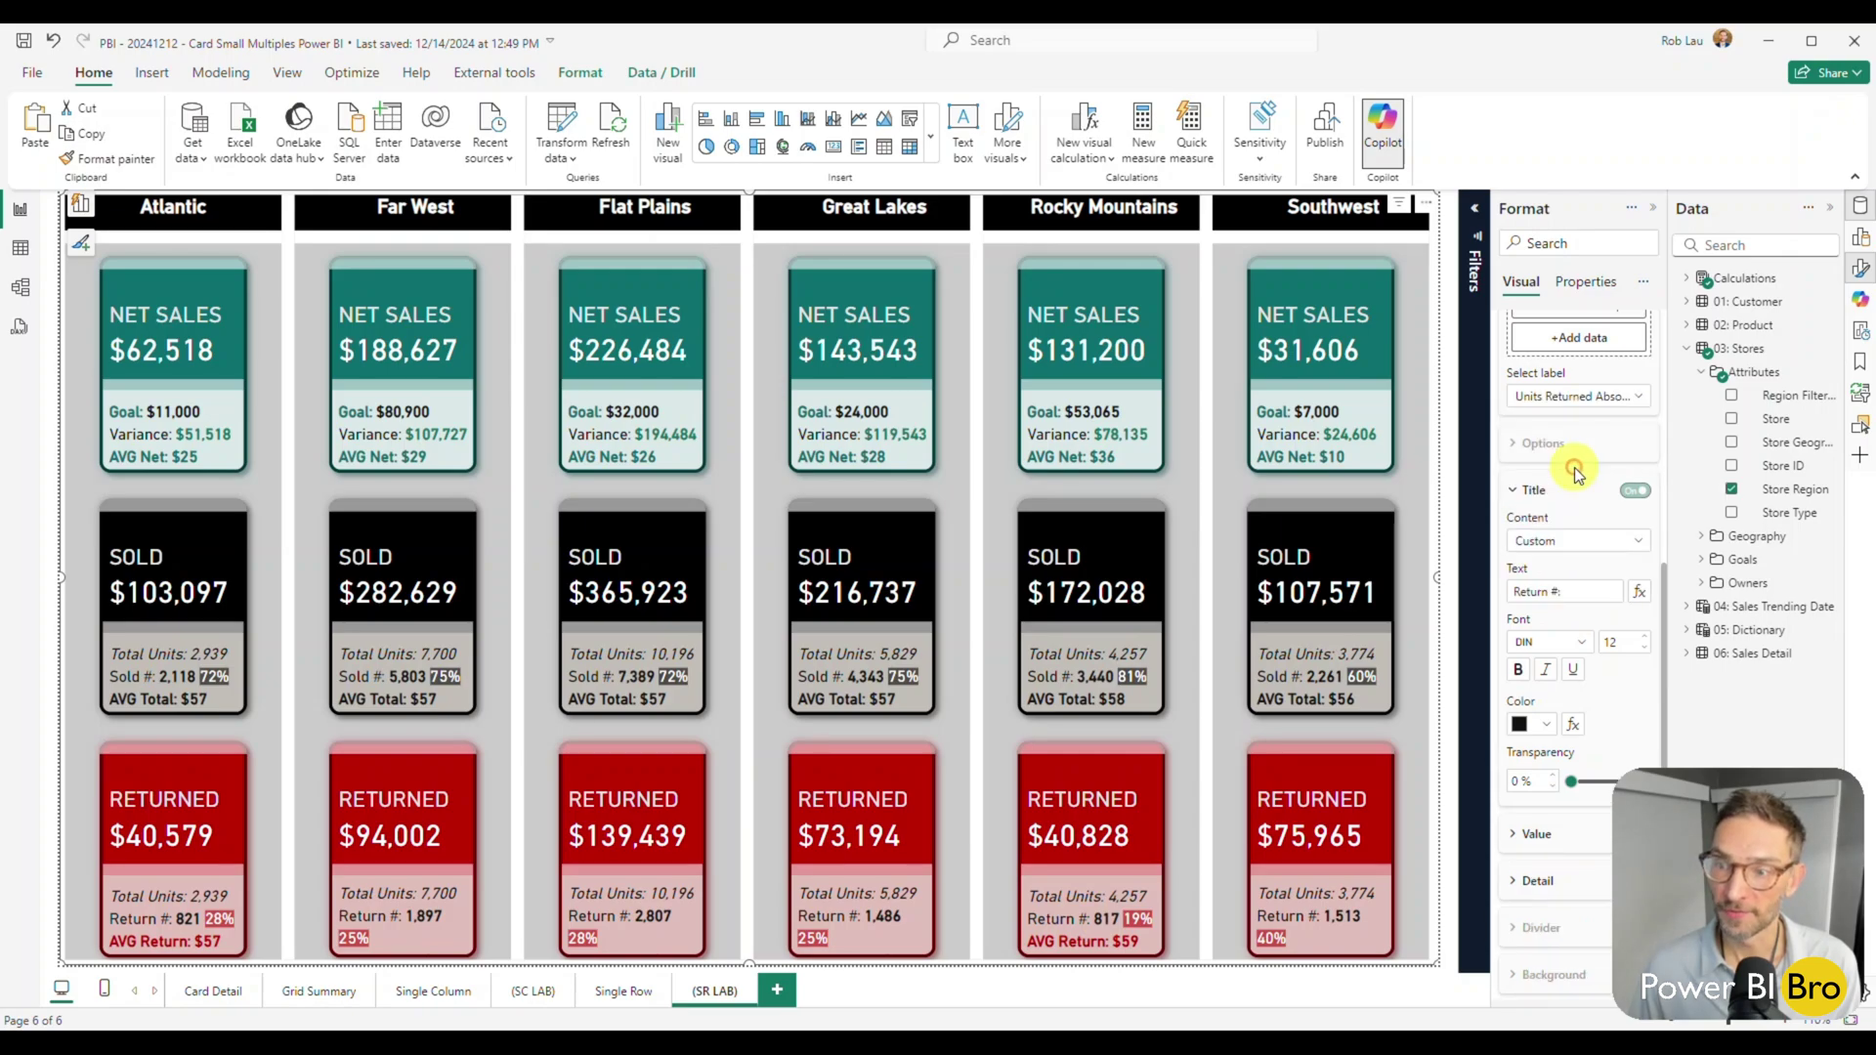
Step: Change that label's title text from 'Return #:' to 'RTN:'
left_click(1557, 592)
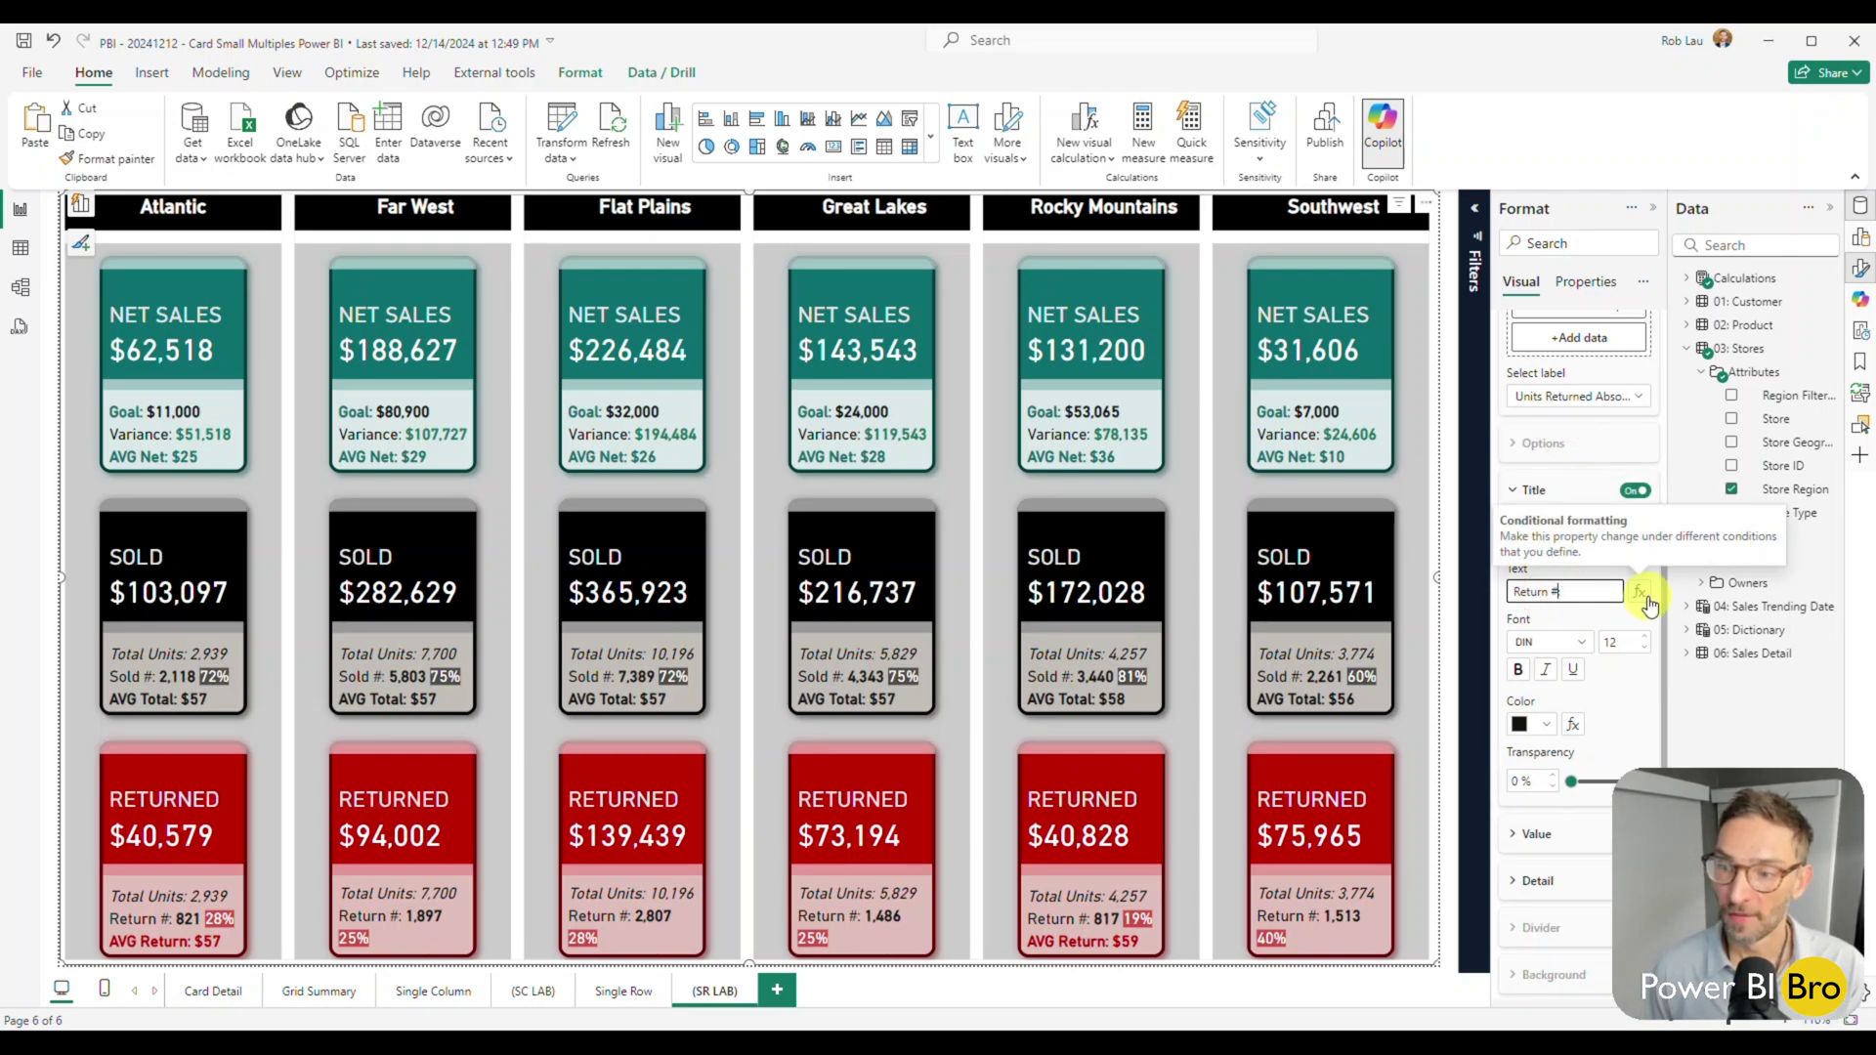
type("RTN:")
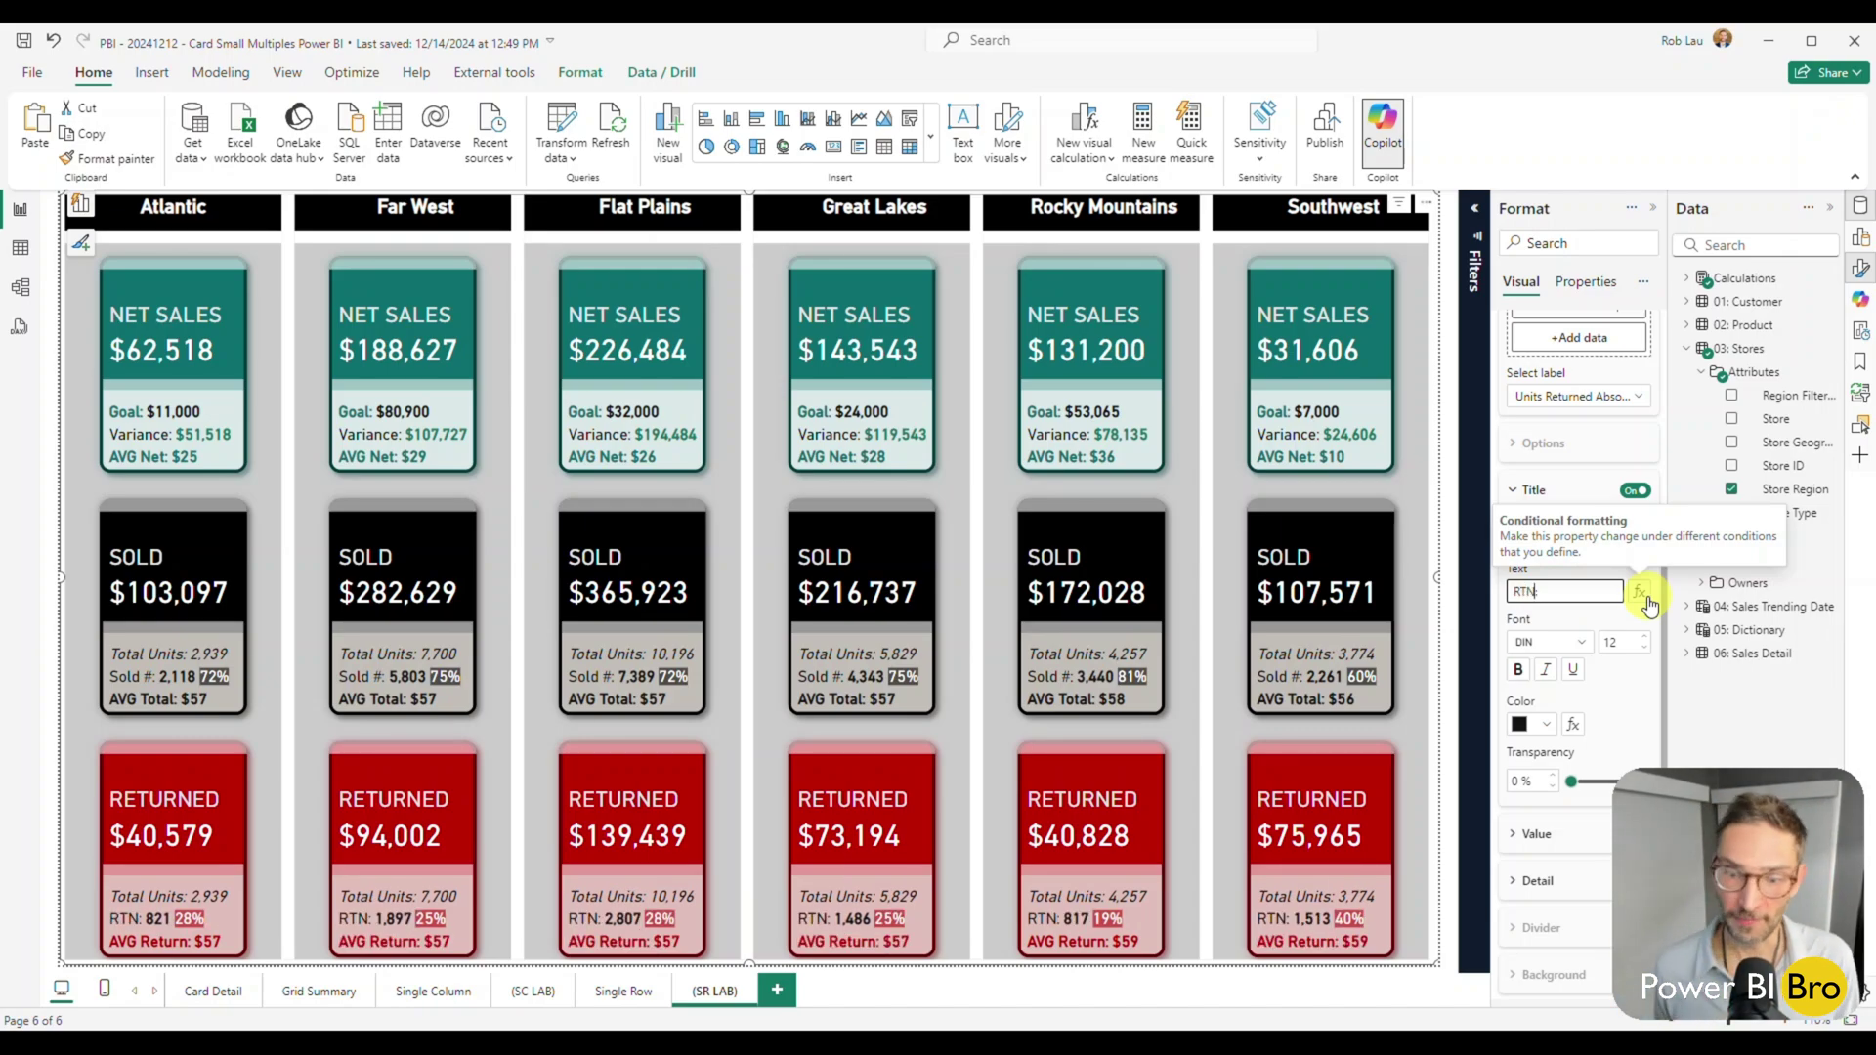
left_click(1489, 618)
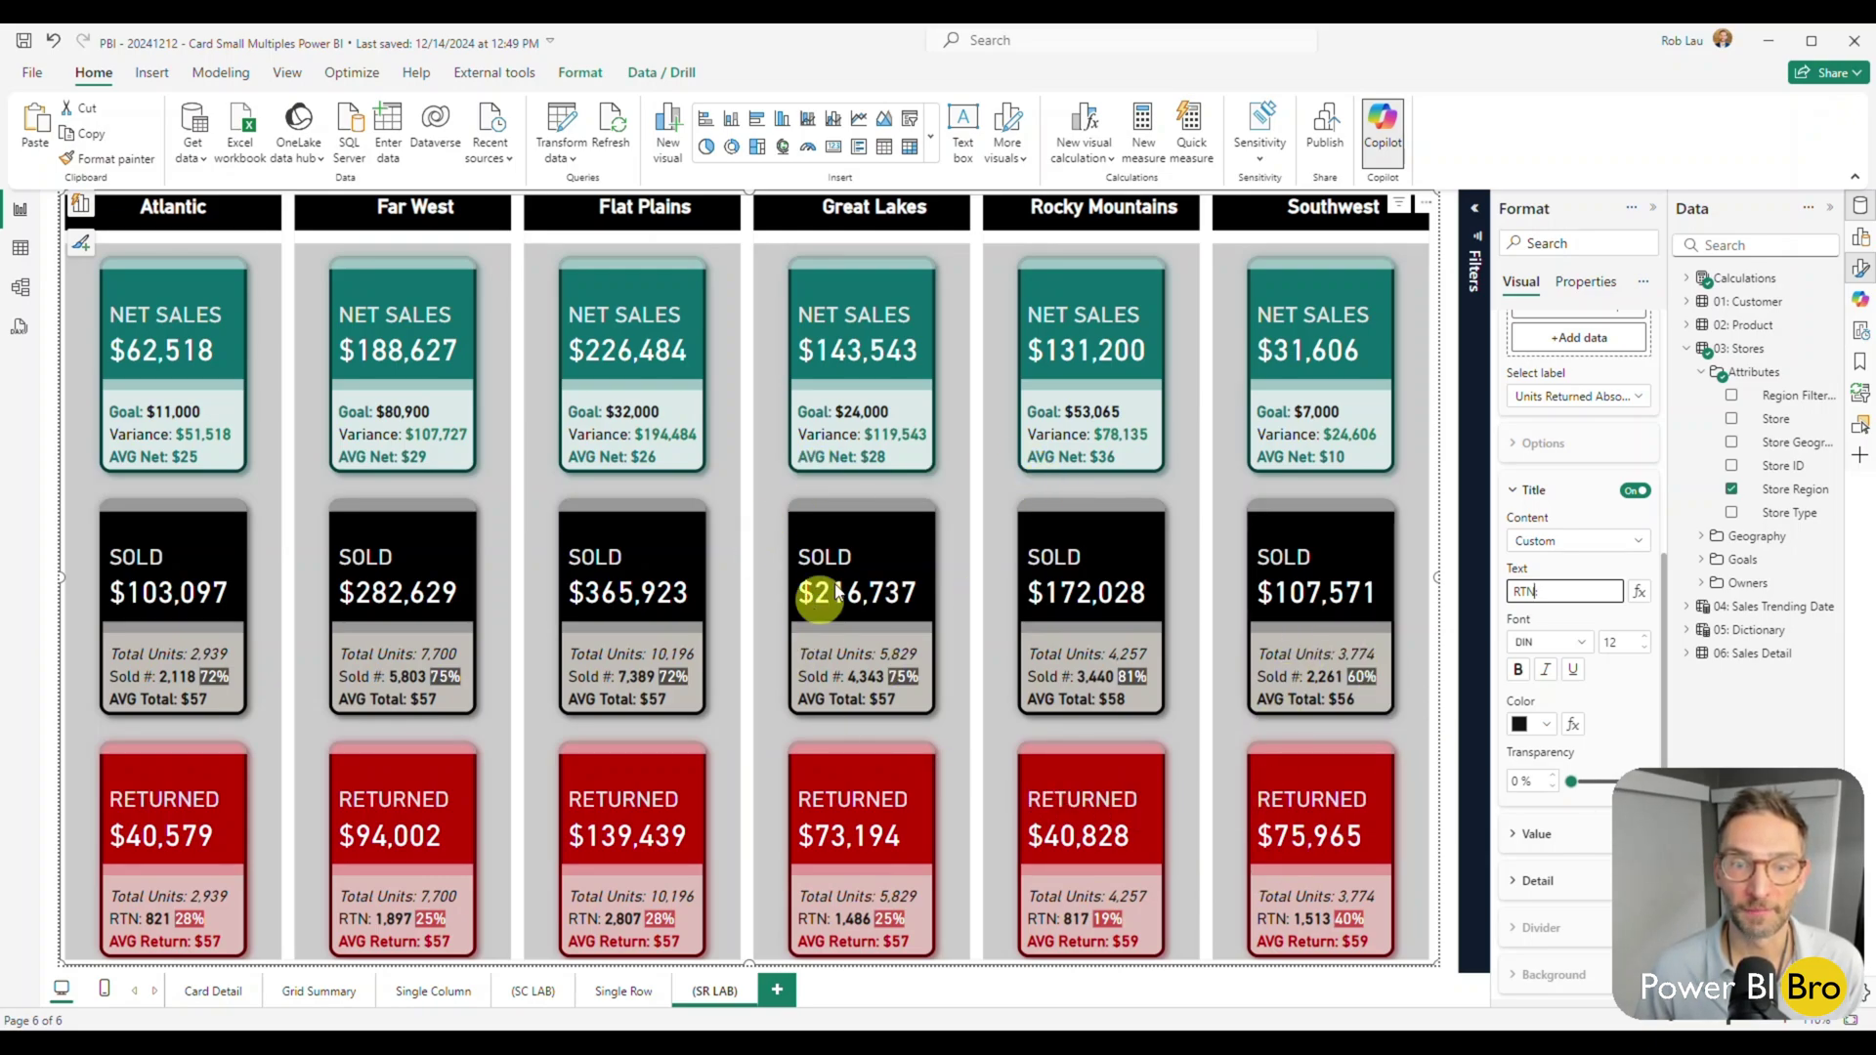
type(":")
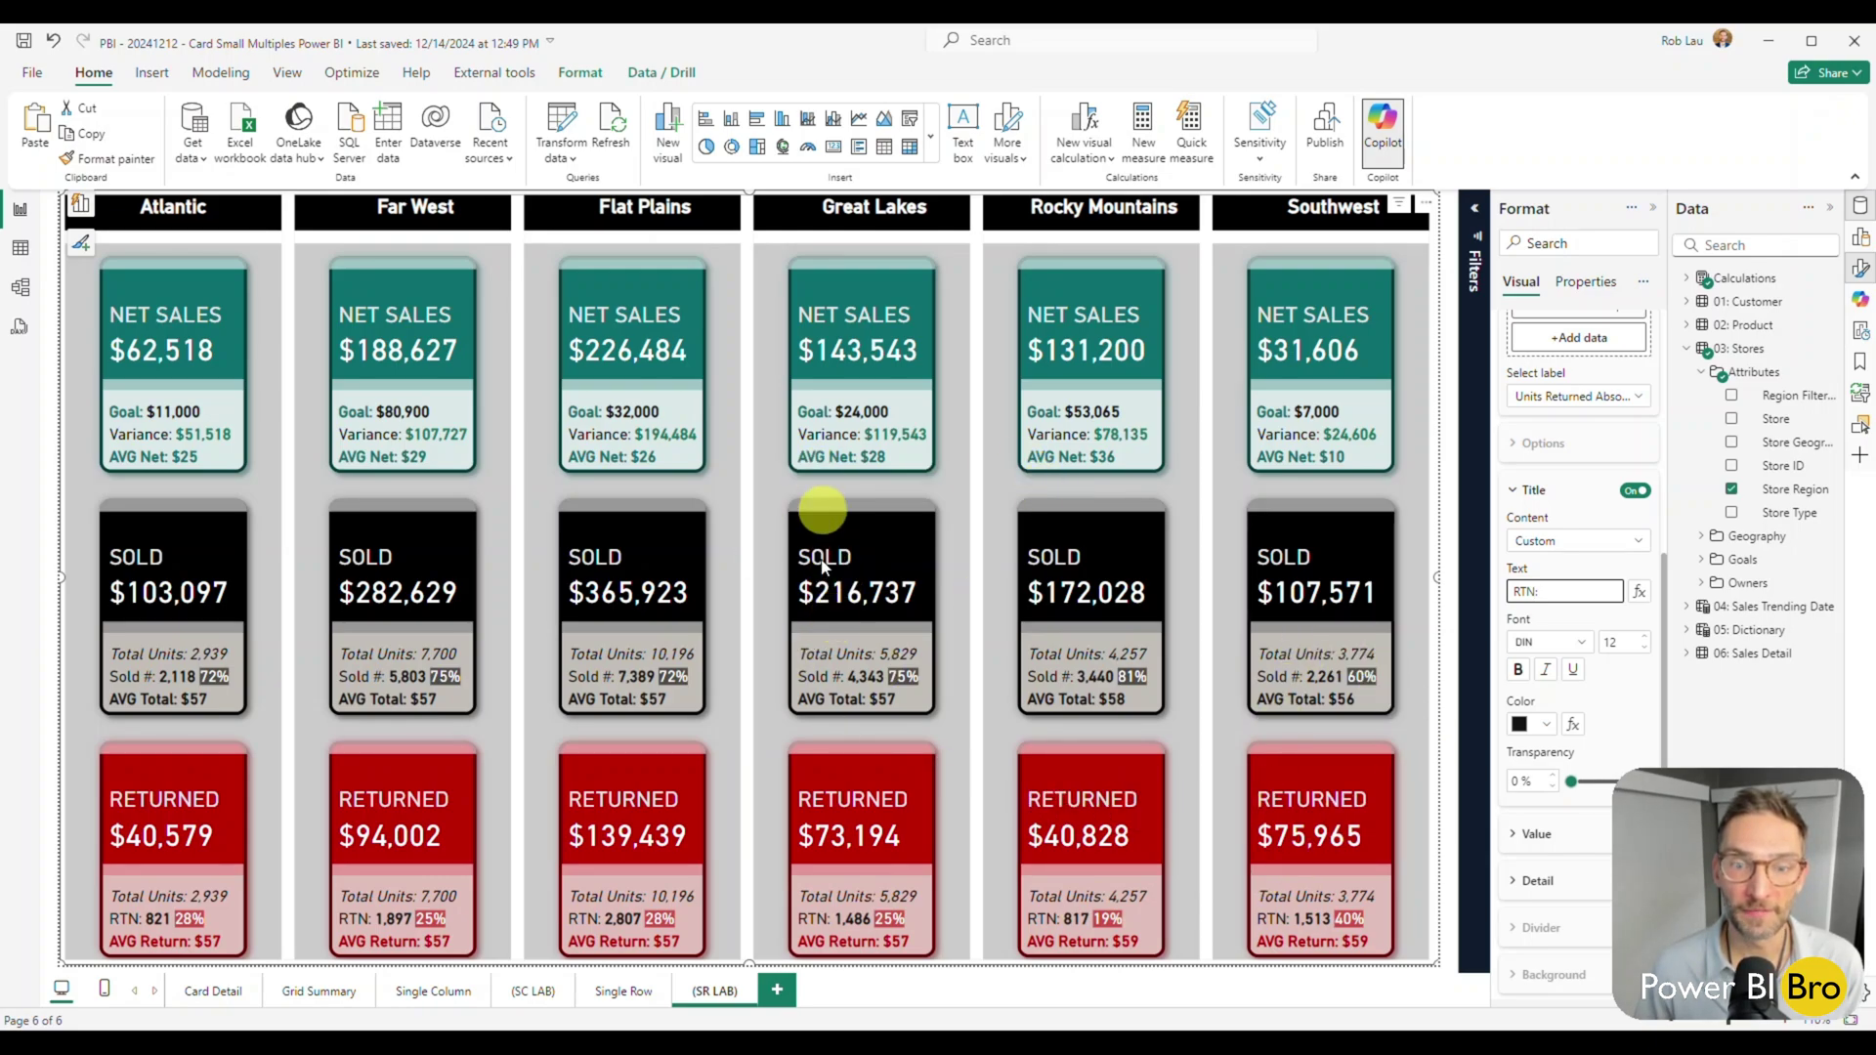
left_click(1515, 491)
scroll(1554, 459, "up", 1)
left_click(1551, 377)
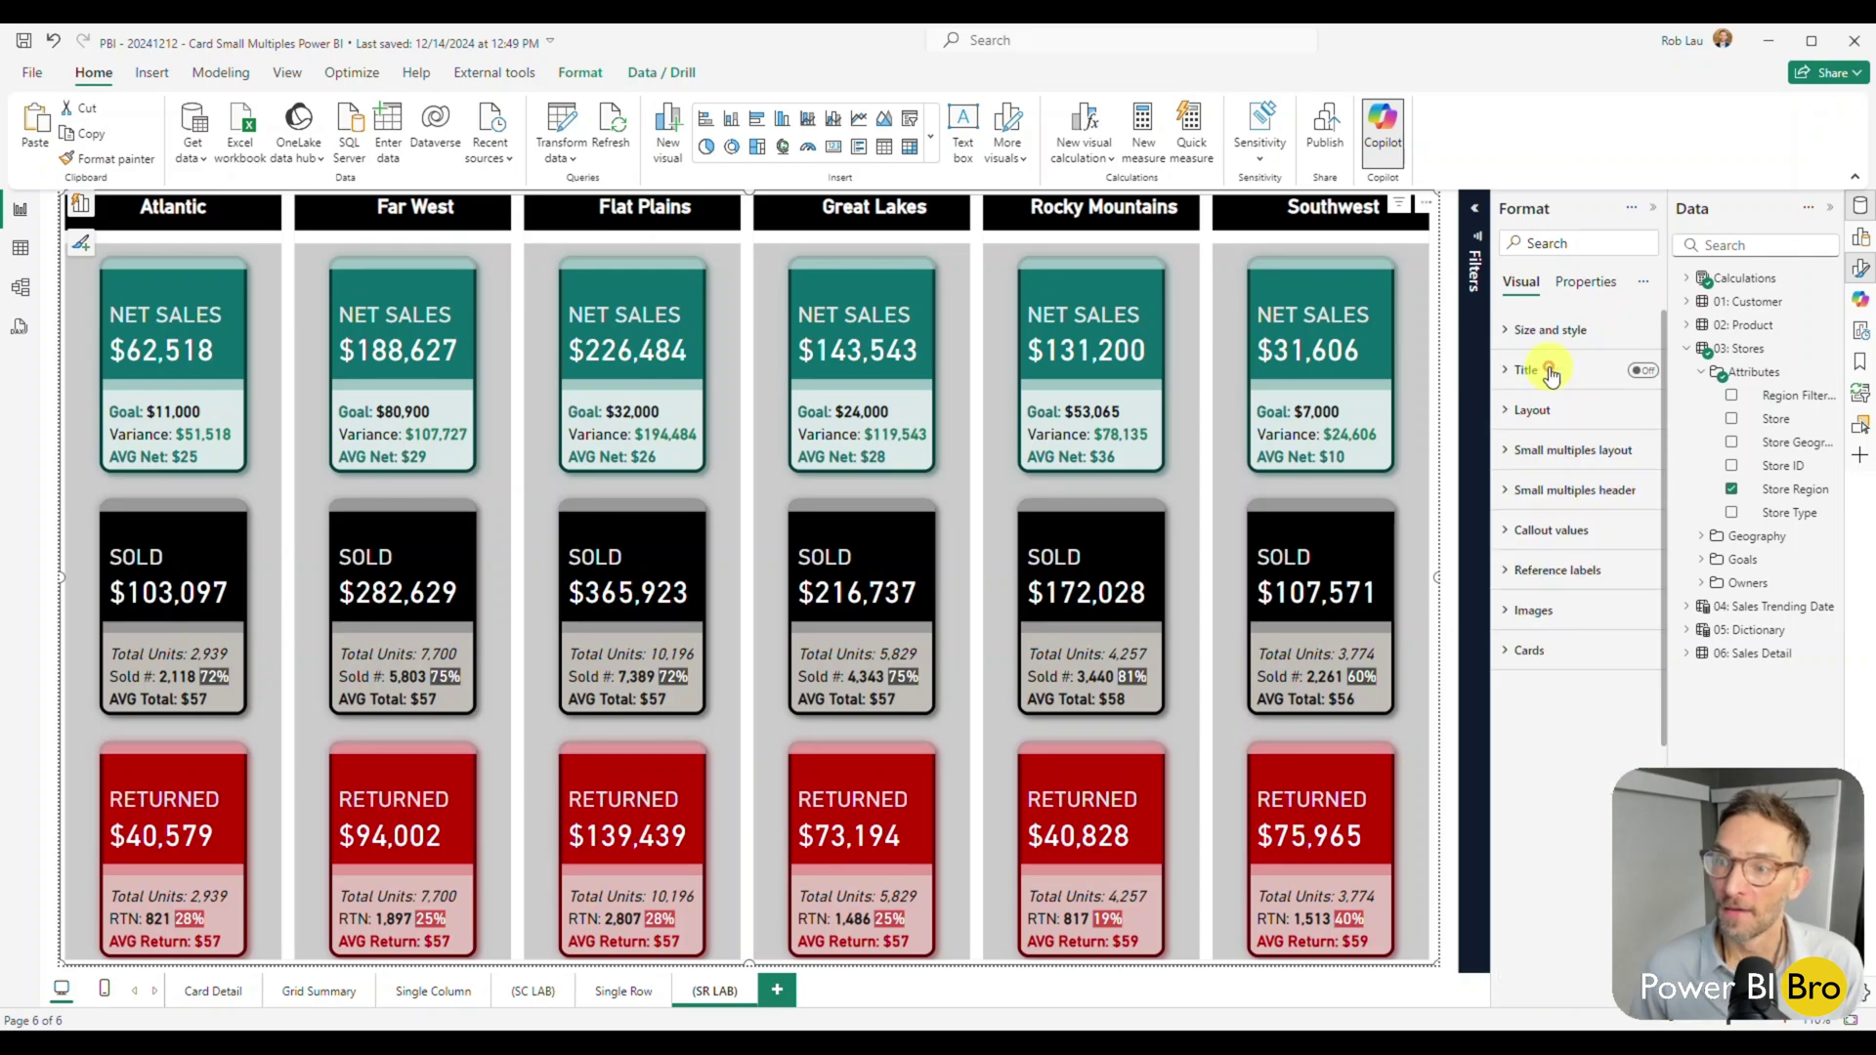
Step: Reduce the callout size in the callout layout from 54% to 45%
left_click(1521, 532)
scroll(1543, 533, "down", 5)
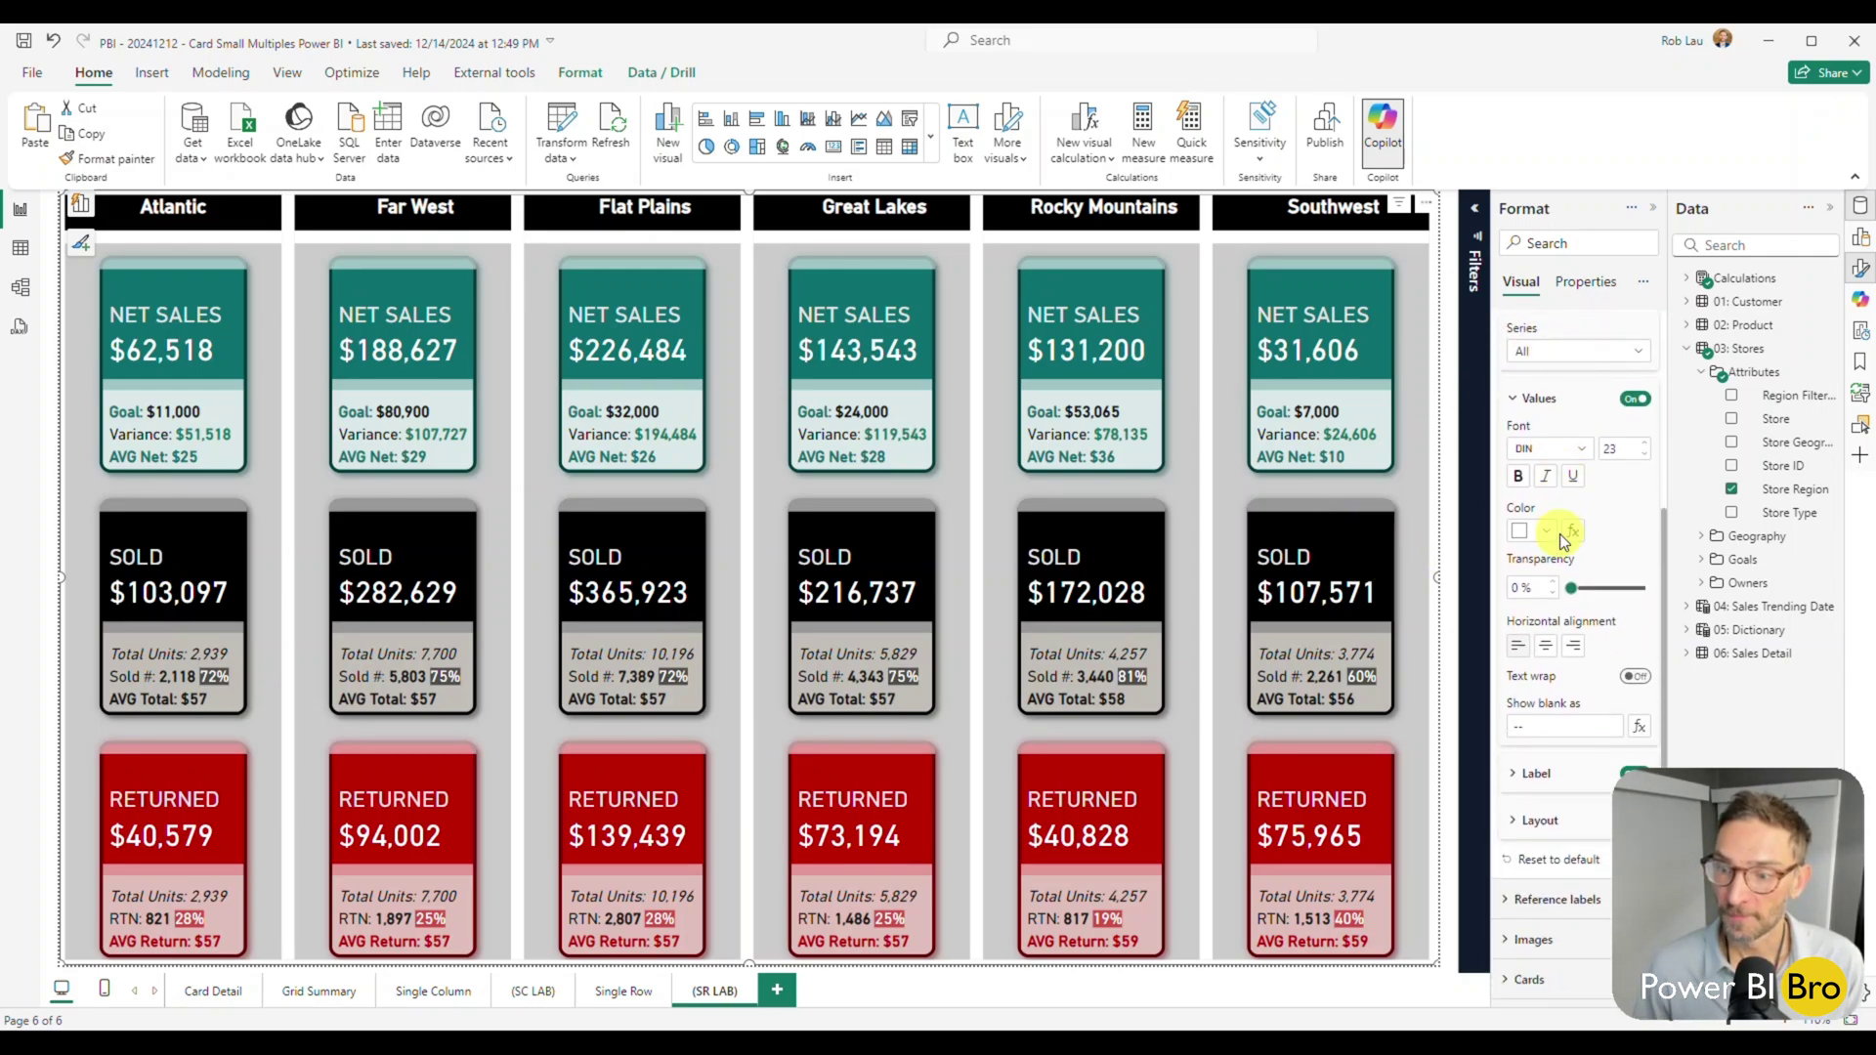
left_click(1540, 820)
scroll(1563, 742, "down", 2)
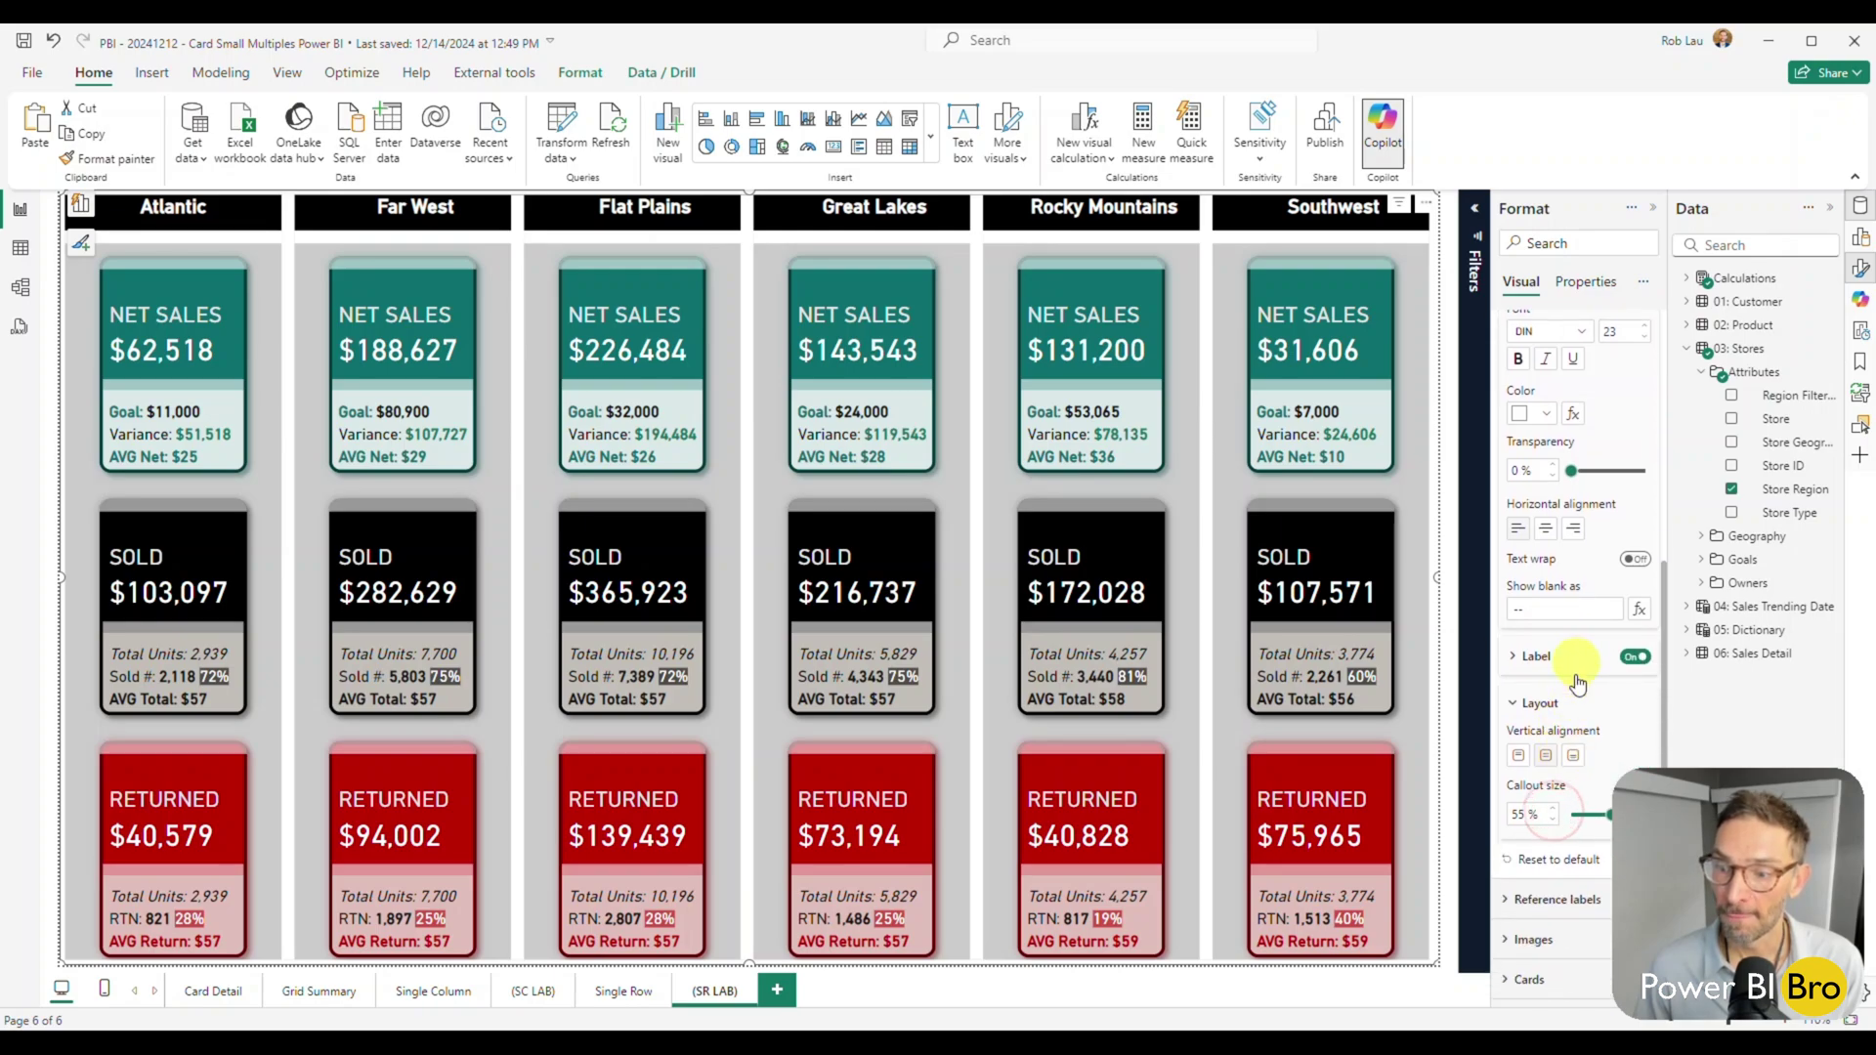
left_click(1555, 823)
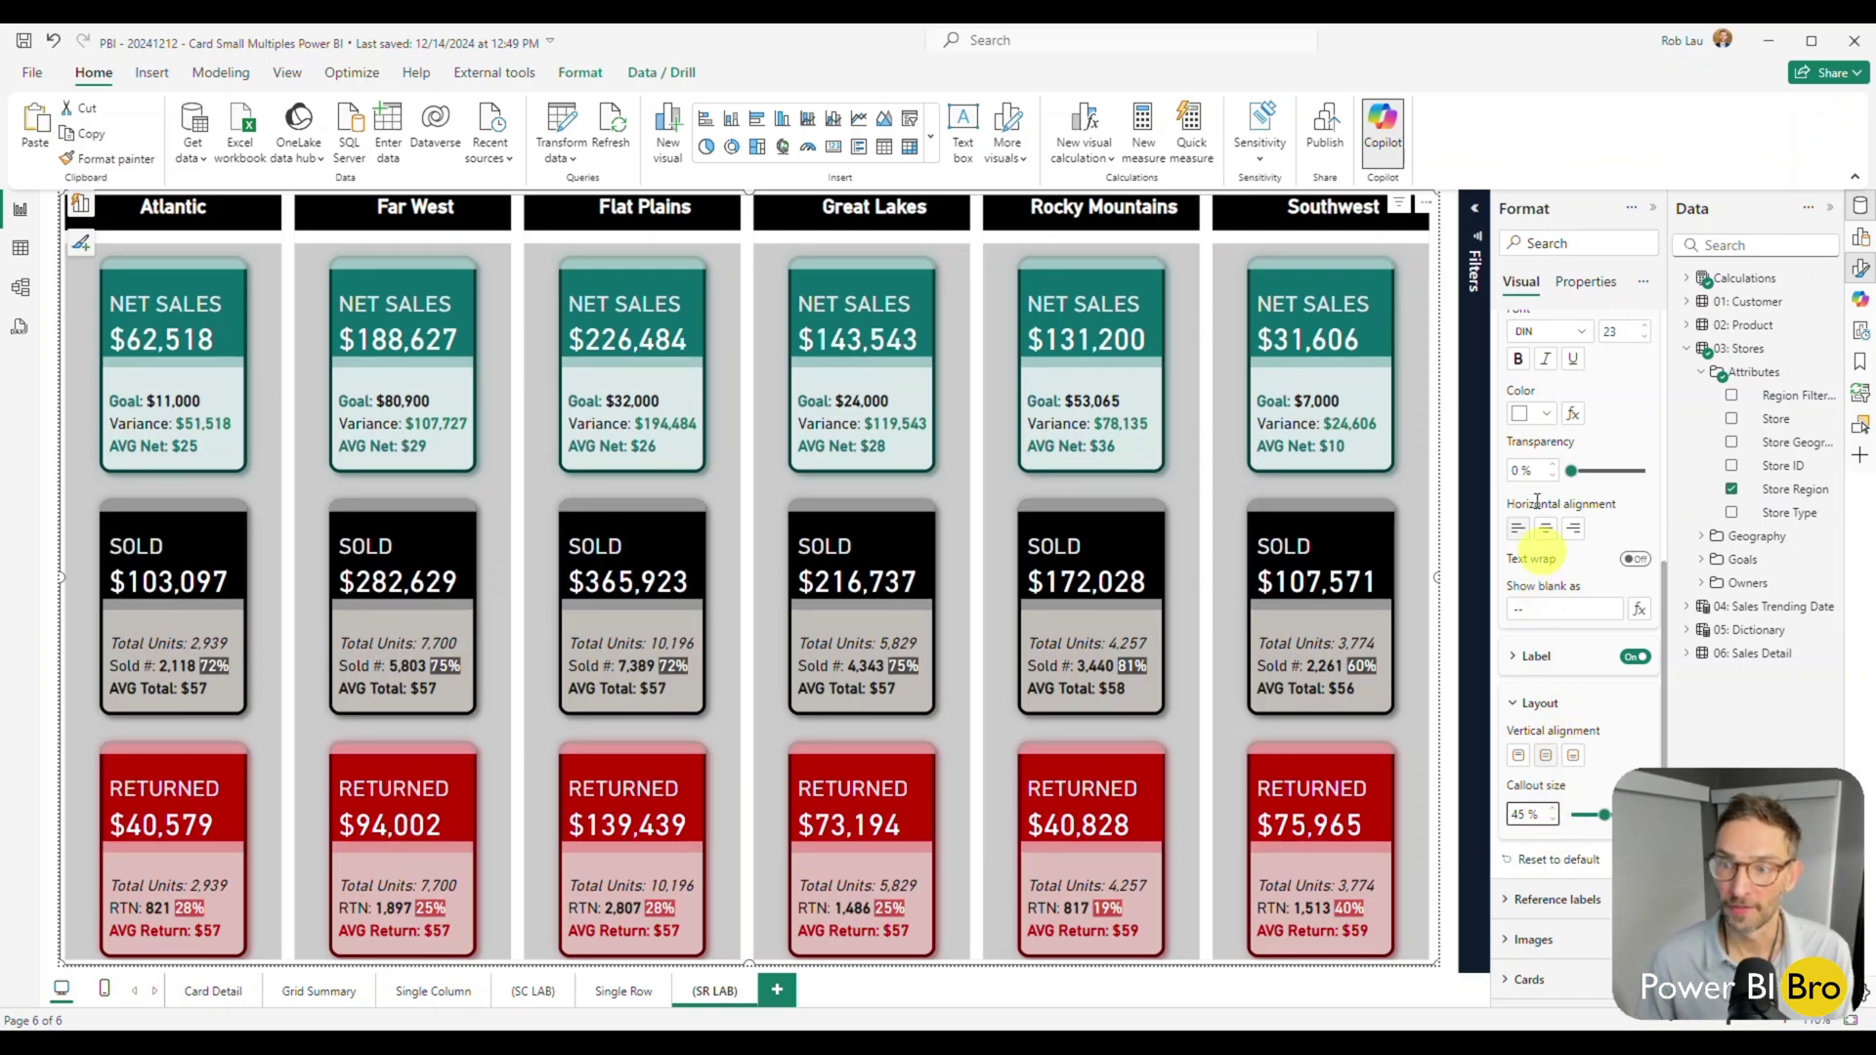
scroll(1536, 482, "up", 3)
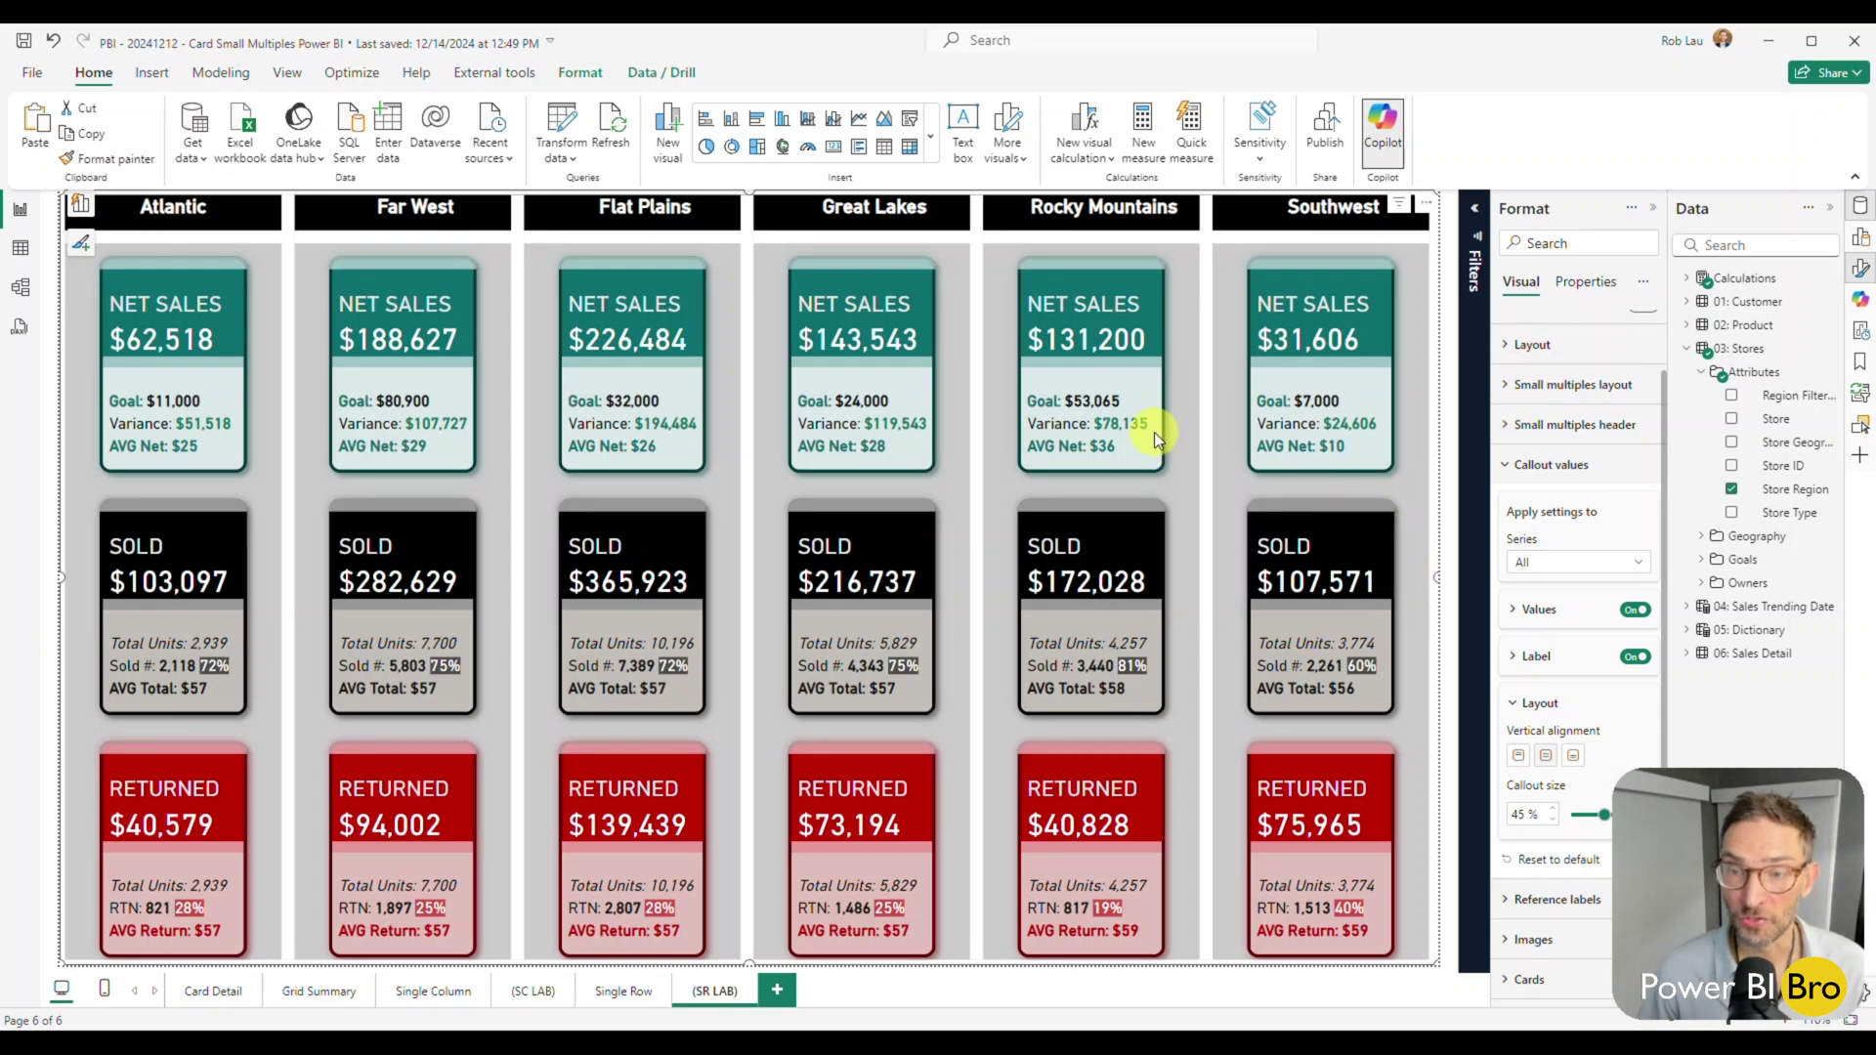
left_click(1564, 466)
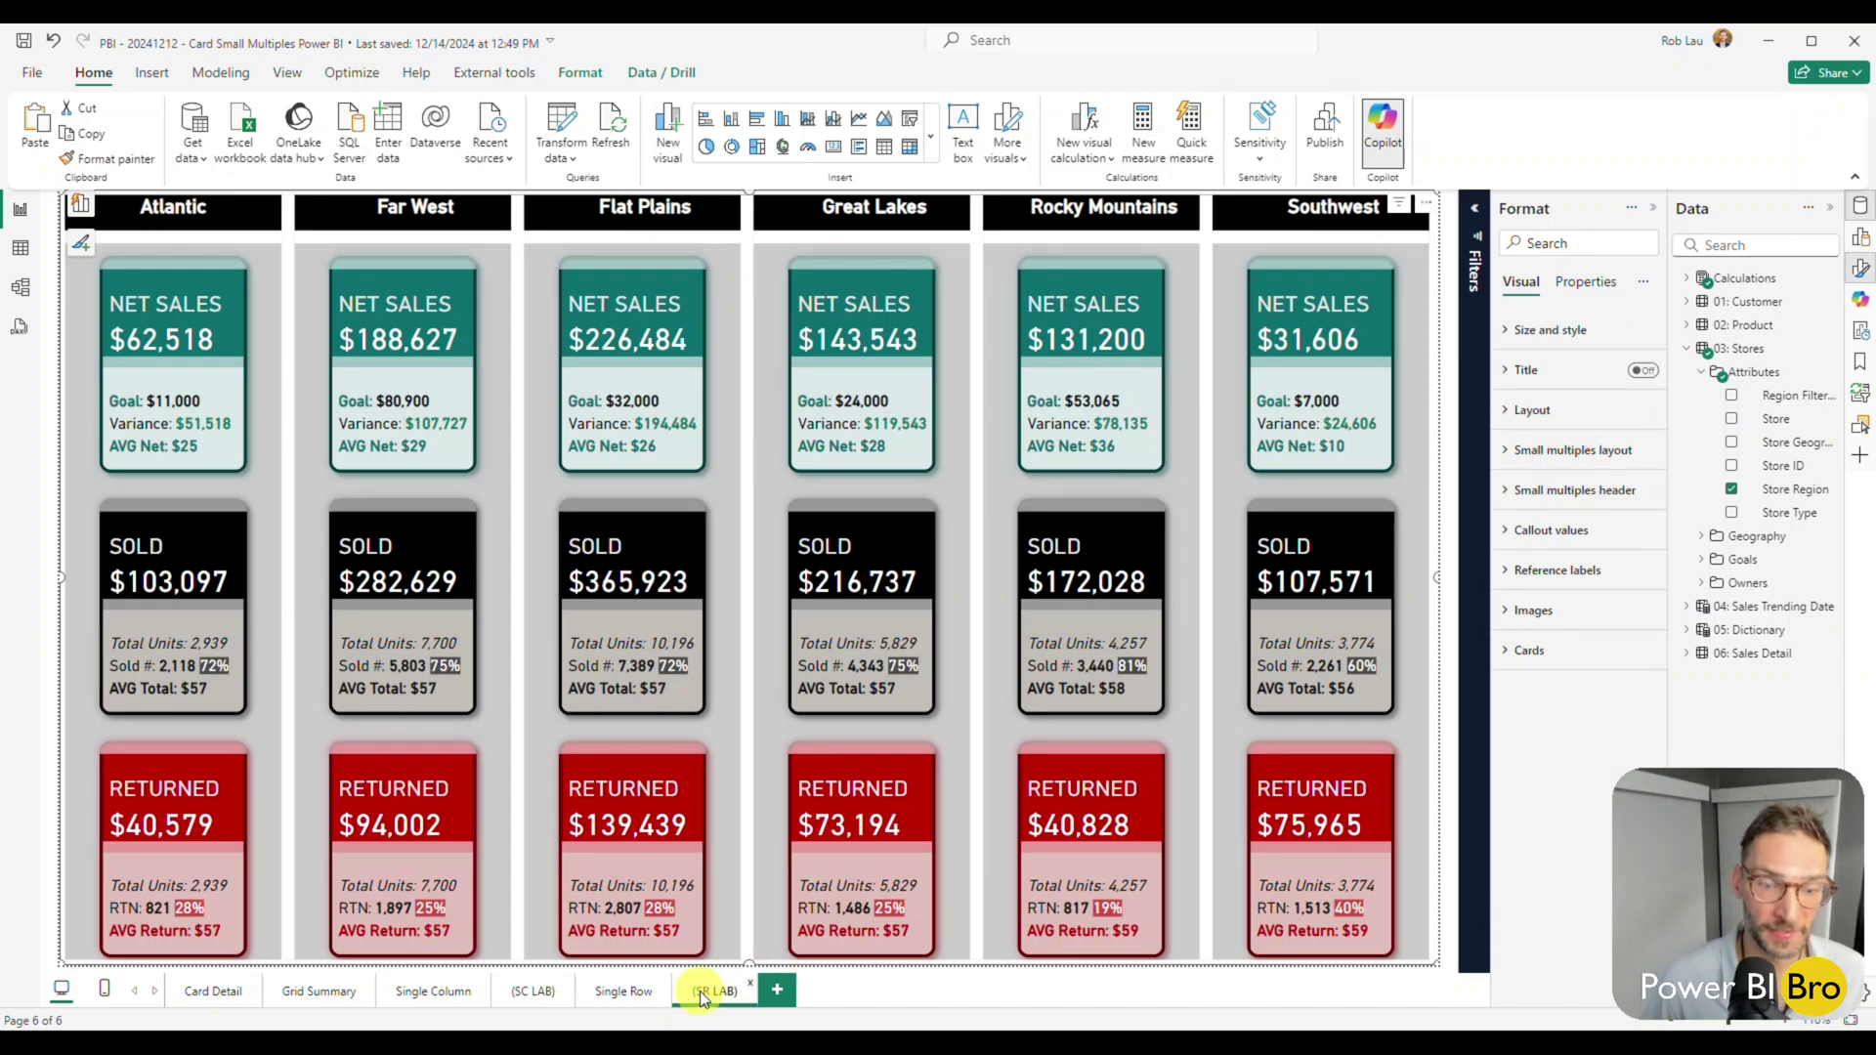
left_click(516, 994)
left_click(420, 992)
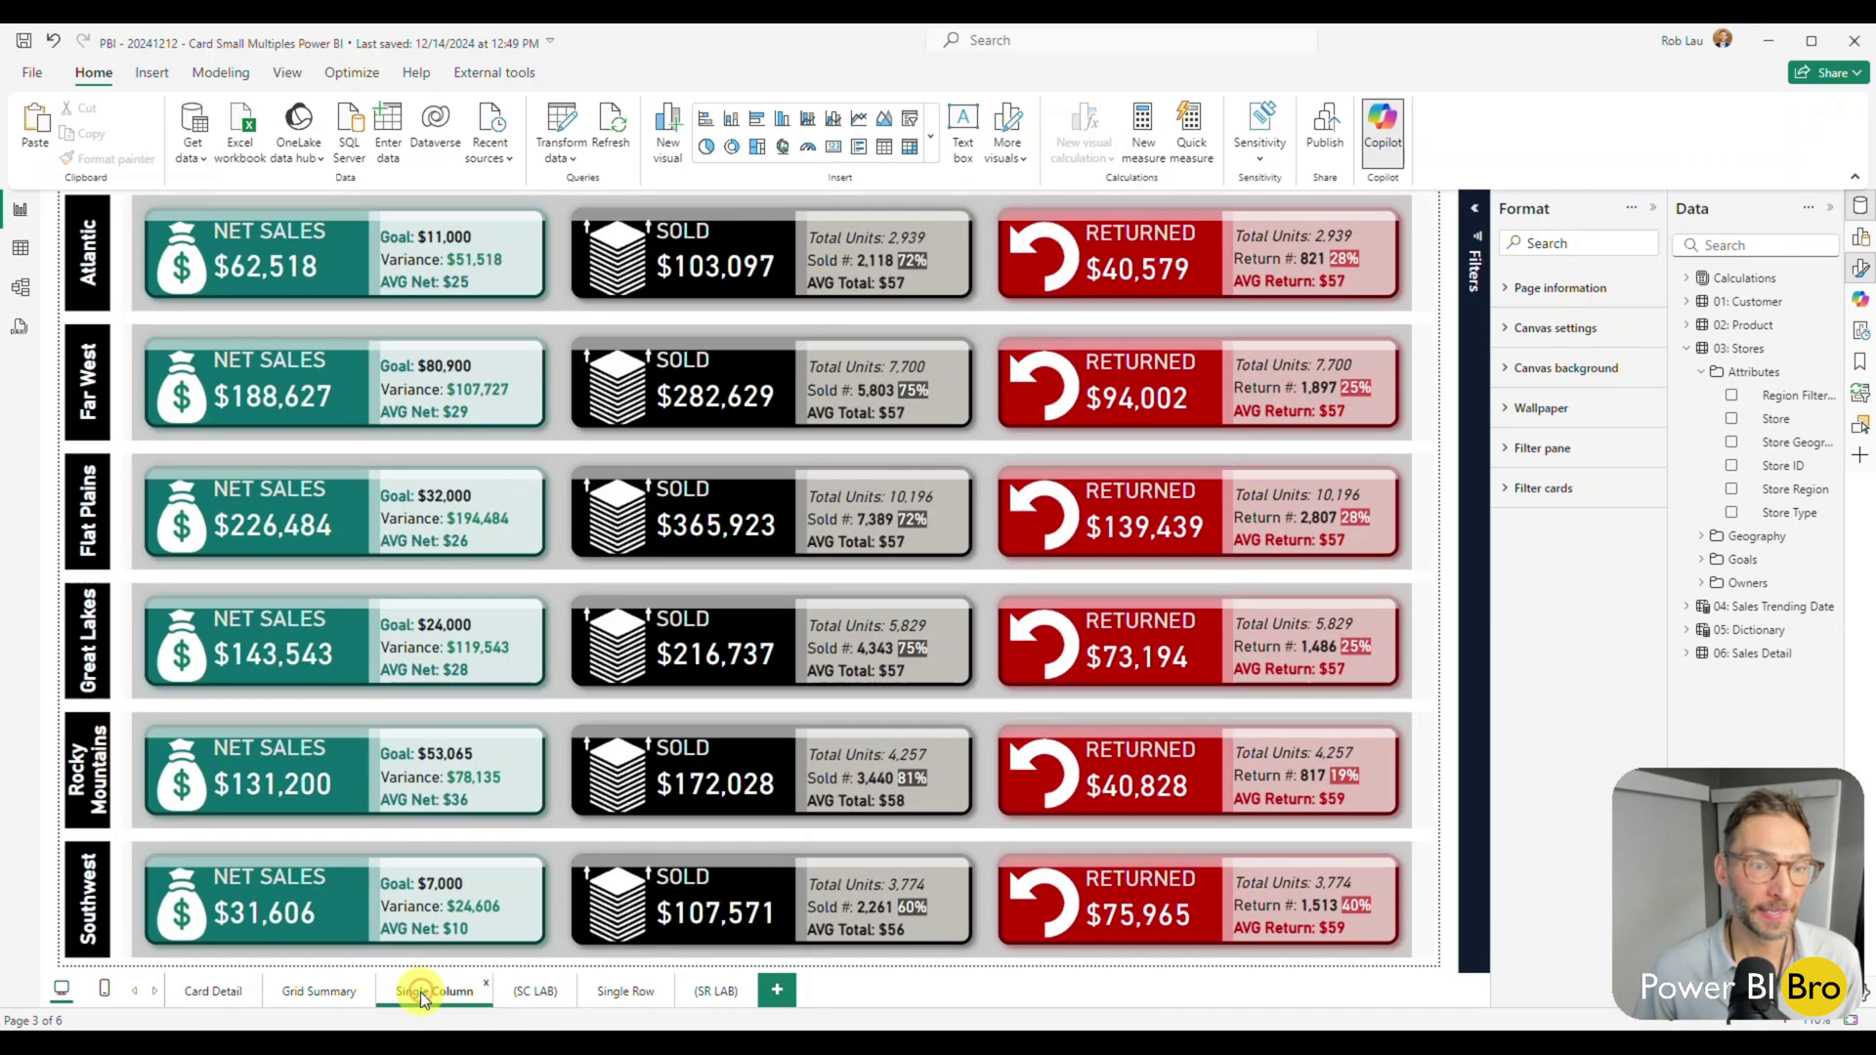
left_click(635, 999)
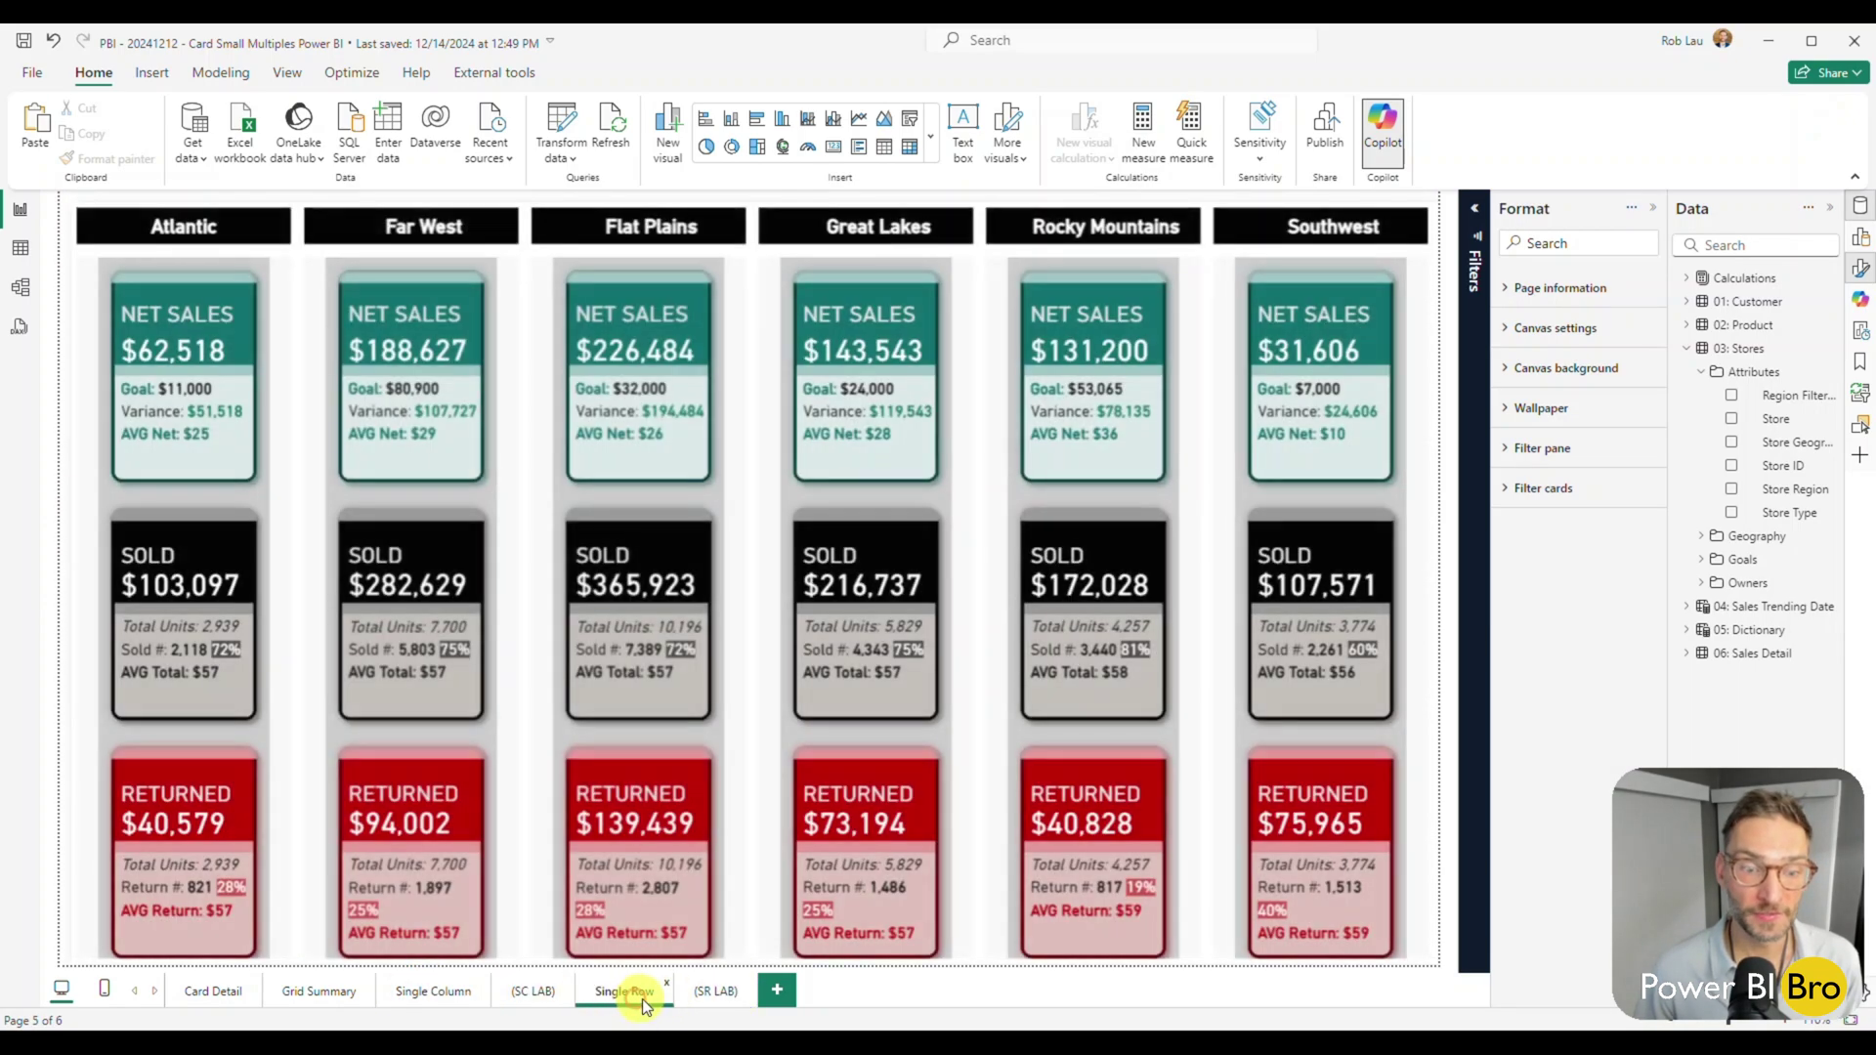
left_click(736, 999)
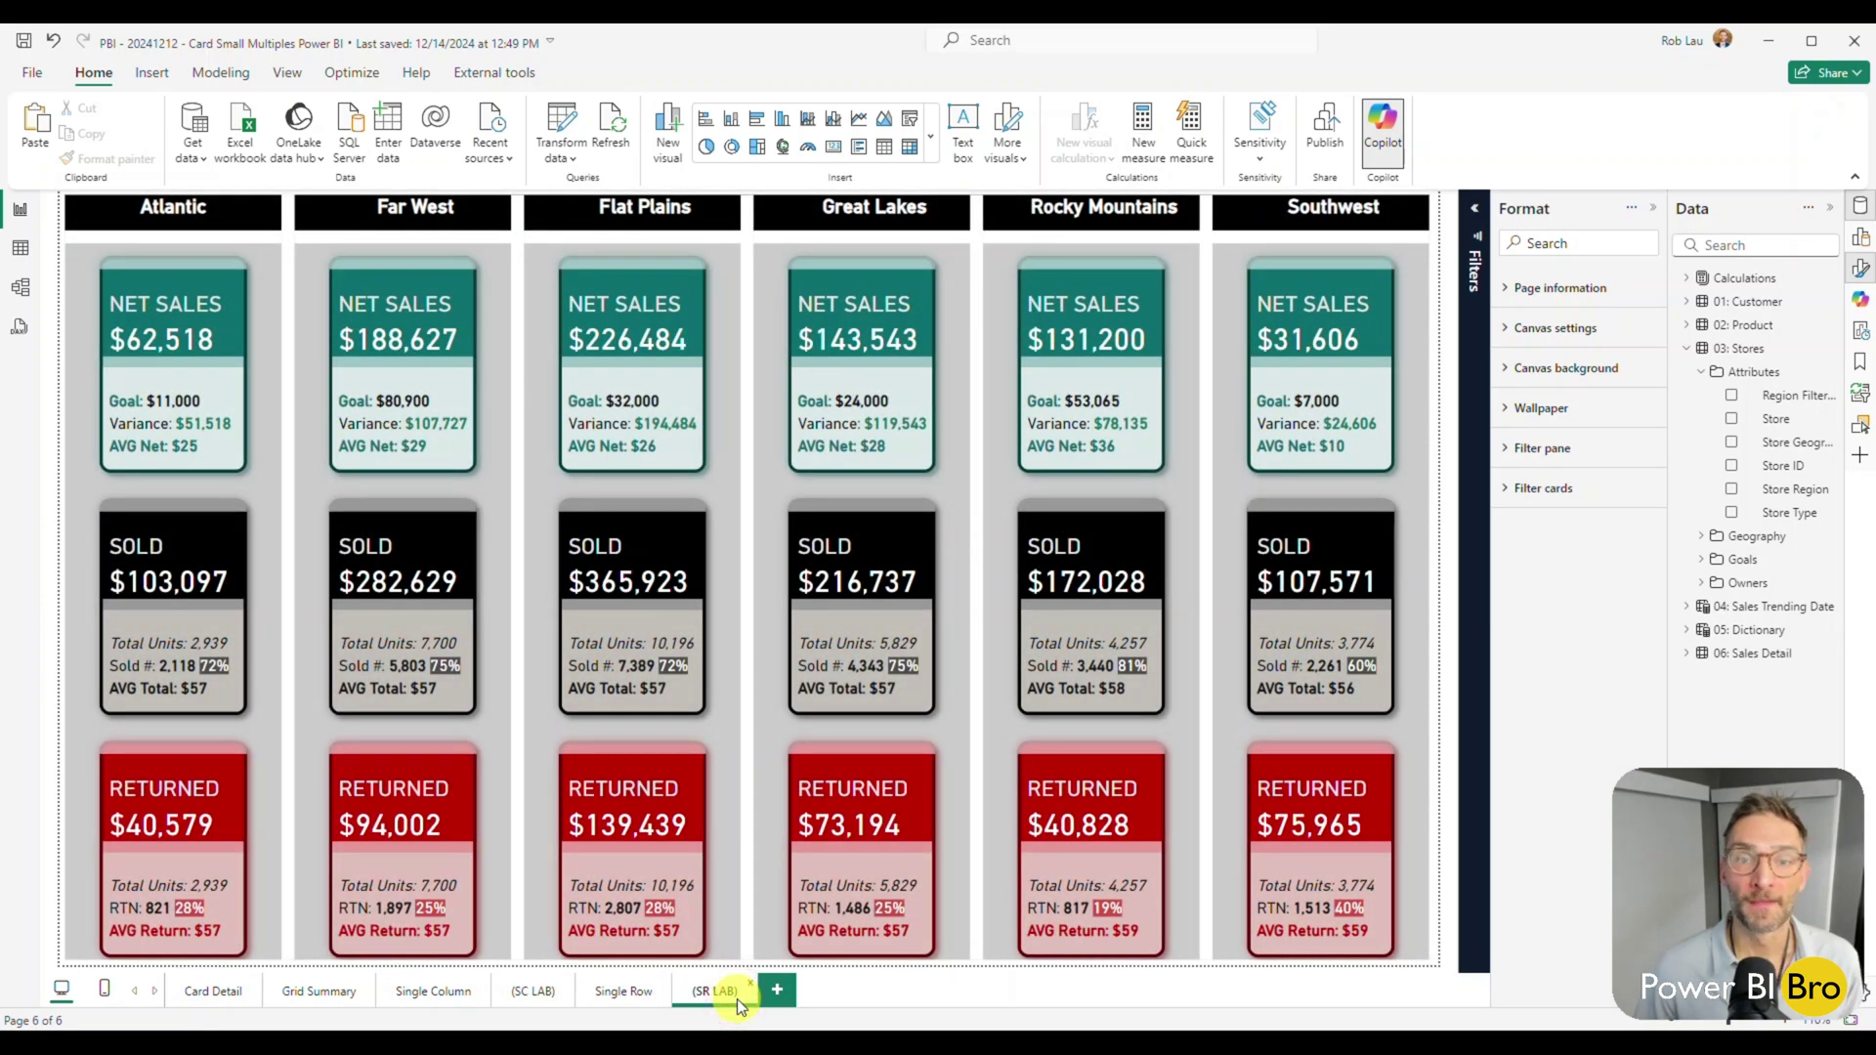